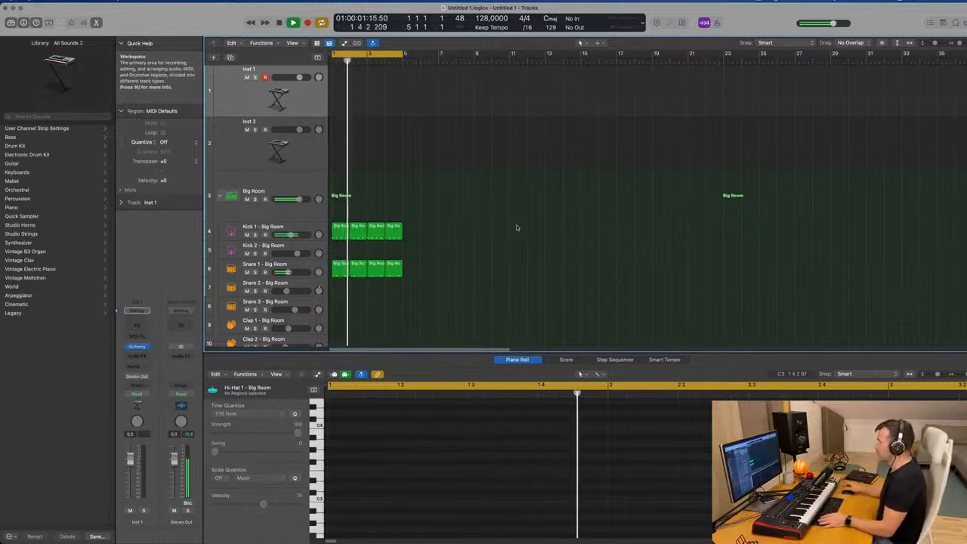
Examine the Kick 1, Snare 1 and Hi-Hat 1 note patterns in the first bar of the Big Room drum loop.
{"action": "key", "text": "super+Right"}
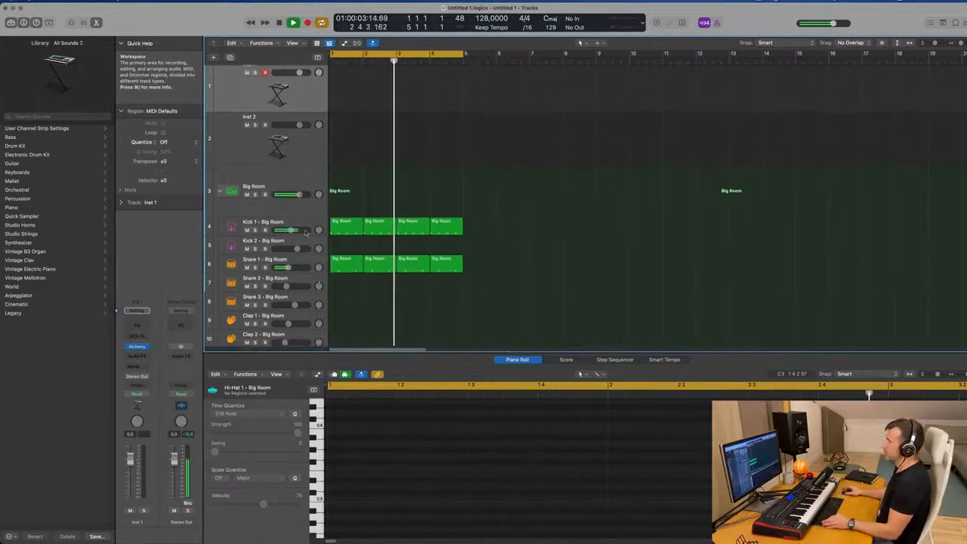
{"action": "scroll", "coordinate": [316, 247], "scroll_direction": "down", "scroll_amount": 5}
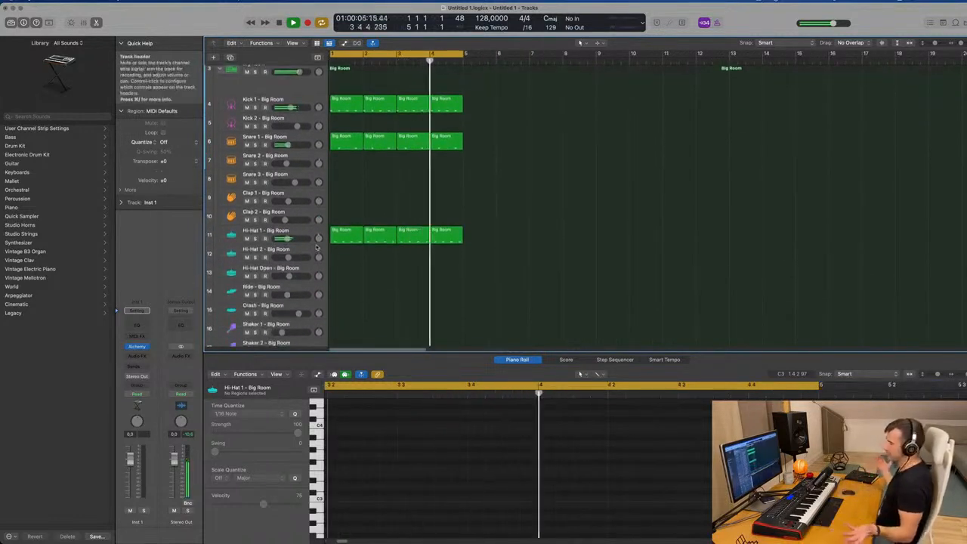
{"action": "left_click", "coordinate": [345, 108]}
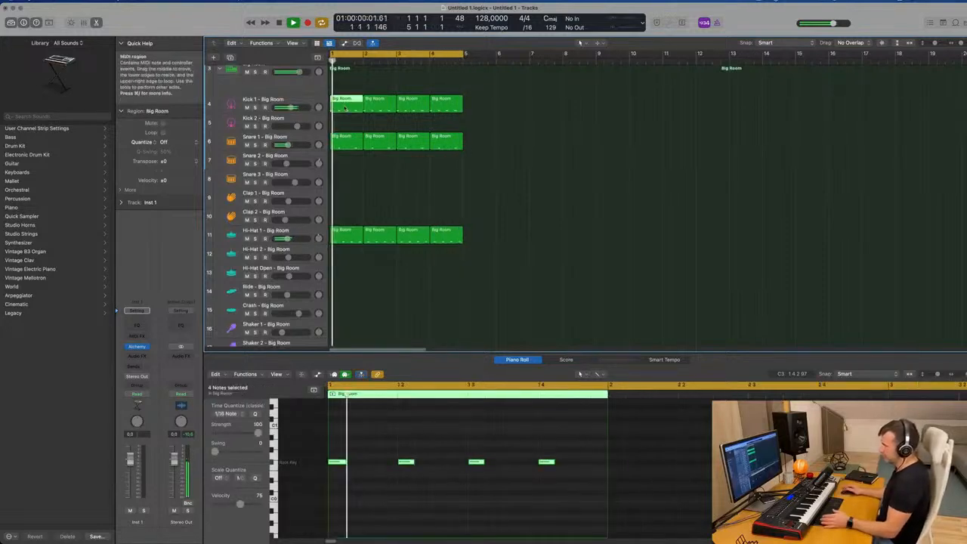
{"action": "left_click", "coordinate": [349, 143]}
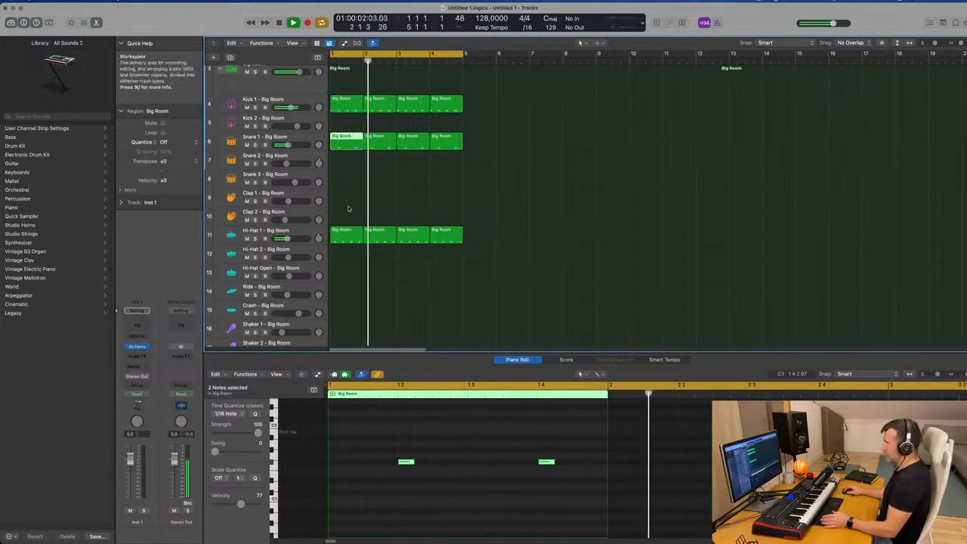
{"action": "left_click", "coordinate": [349, 236]}
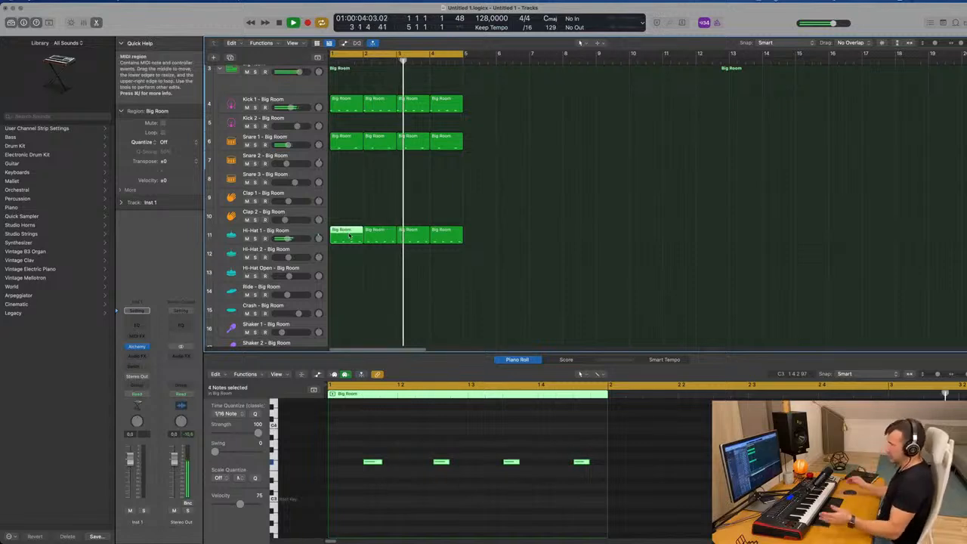
{"action": "left_click", "coordinate": [357, 274]}
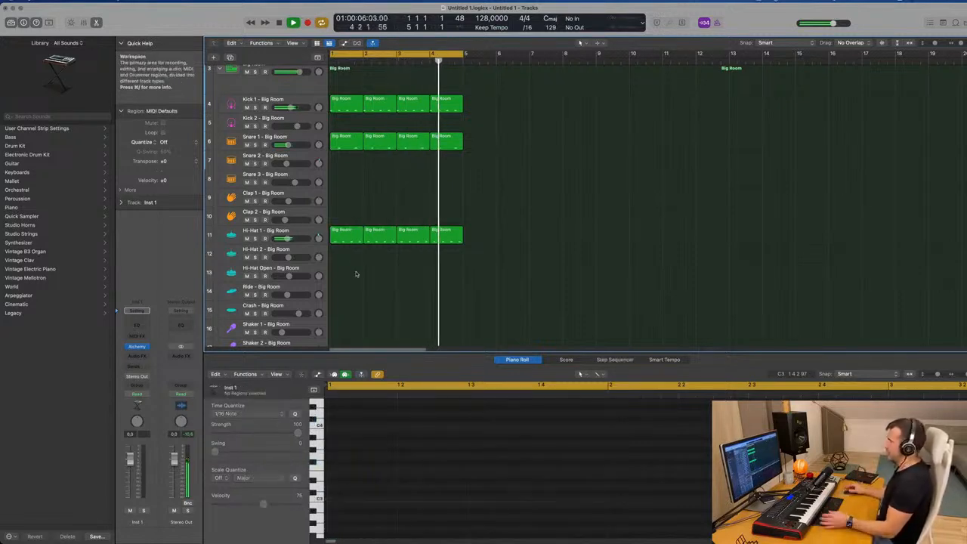
{"action": "scroll", "coordinate": [405, 207], "scroll_direction": "up", "scroll_amount": 5}
{"action": "scroll", "coordinate": [447, 160], "scroll_direction": "up", "scroll_amount": 2}
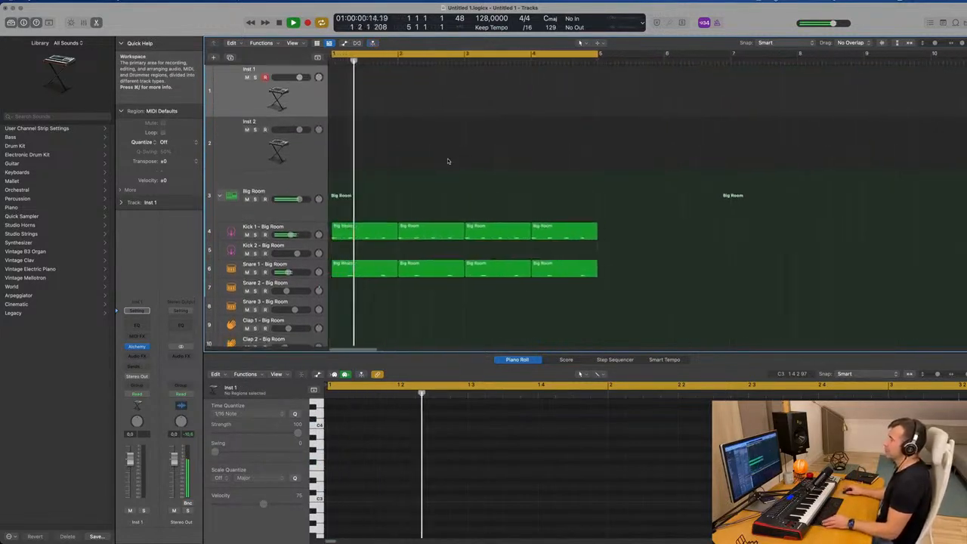
{"action": "scroll", "coordinate": [448, 159], "scroll_direction": "down", "scroll_amount": 1}
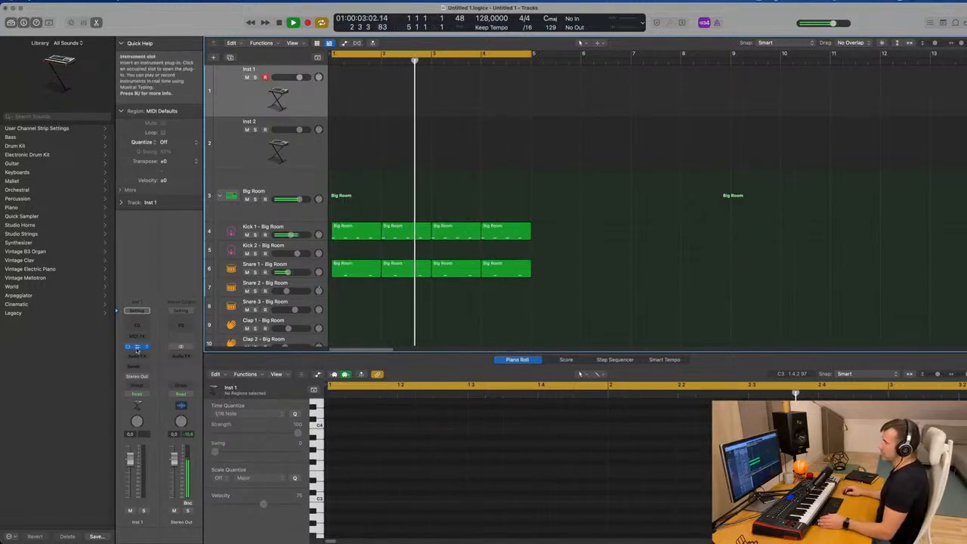
Open the Alchemy synth on the Inst 1 track and filter its presets to the Bass category.
{"action": "left_click", "coordinate": [137, 347]}
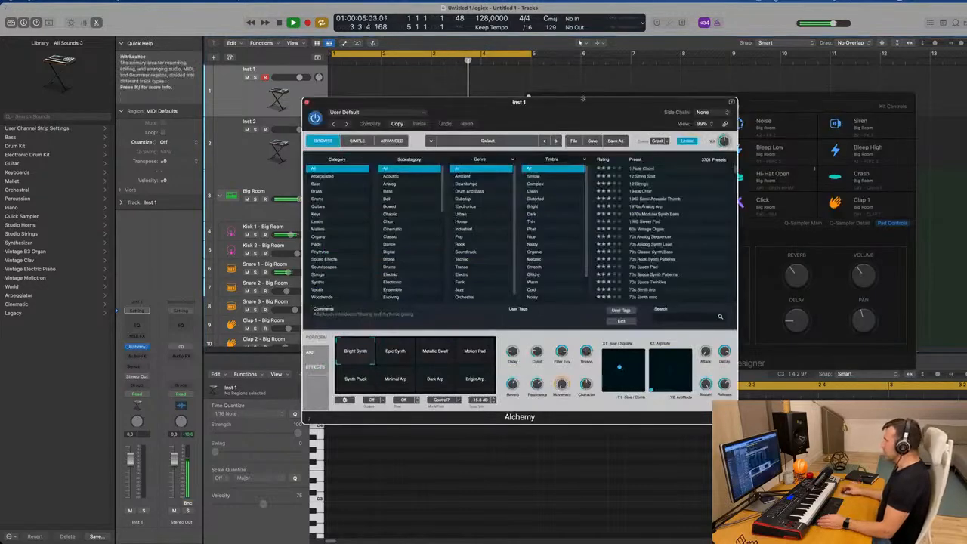
{"action": "left_click_drag", "start_coordinate": [573, 102], "coordinate": [562, 101]}
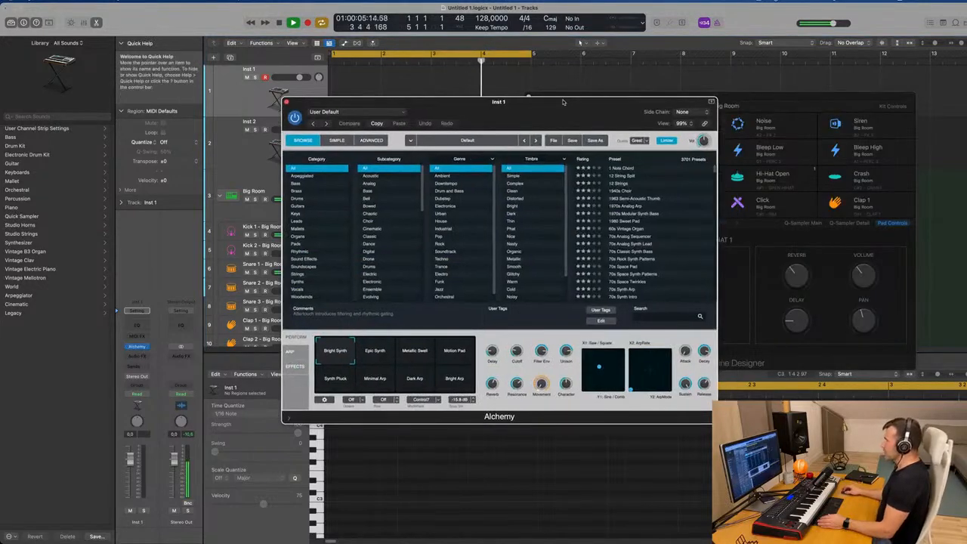
{"action": "left_click", "coordinate": [295, 186]}
{"action": "left_click_drag", "start_coordinate": [543, 113], "coordinate": [590, 106]}
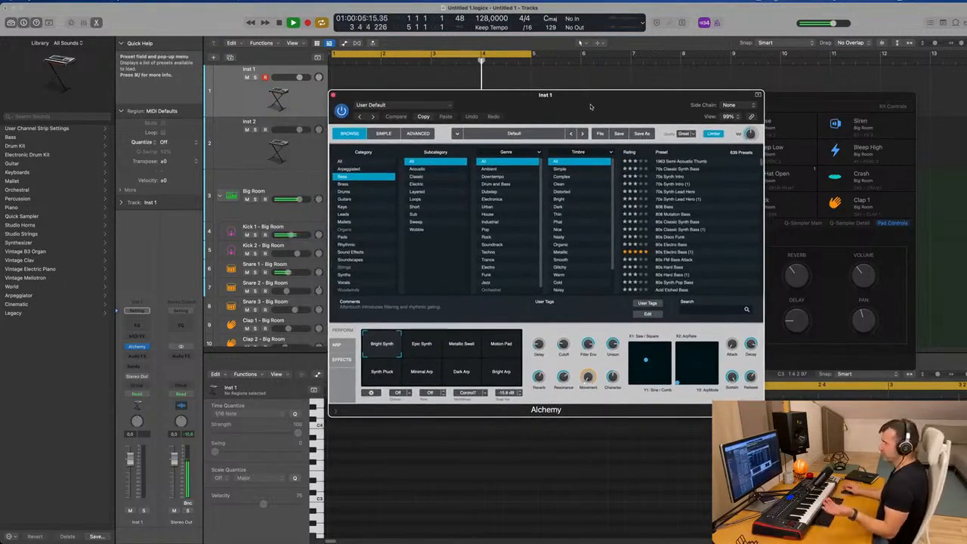
Audition Alchemy's bass presets, load 70s Classic Synth Bass on the first track and lower that track's volume.
{"action": "left_click", "coordinate": [677, 161]}
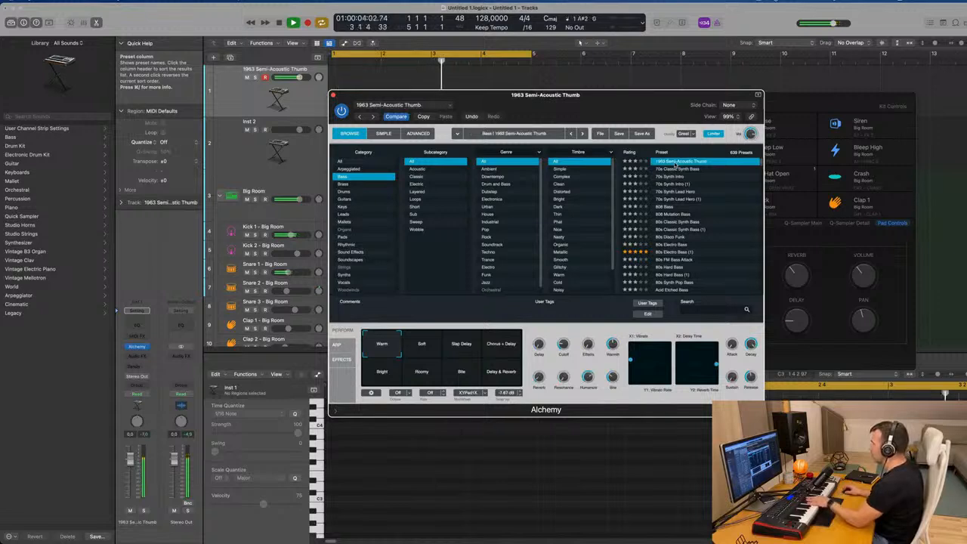
{"action": "left_click", "coordinate": [675, 169]}
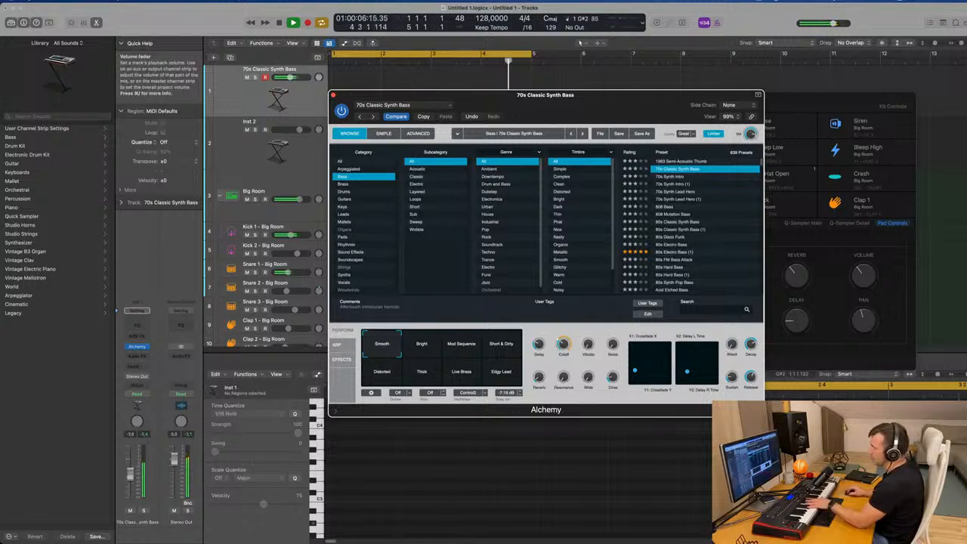
{"action": "left_click", "coordinate": [132, 485]}
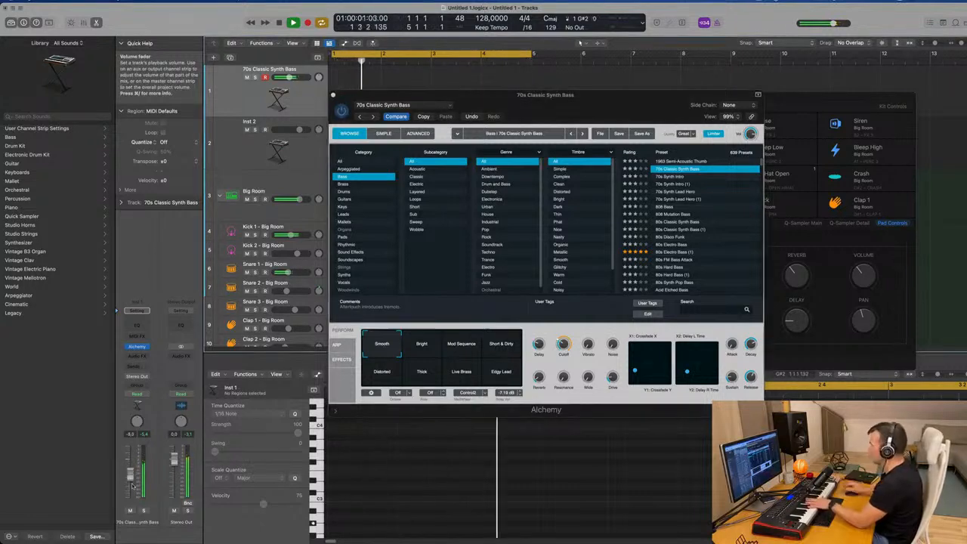
Record a bass line with 70s Classic Synth Bass over the four-bar drum loop and play the take back.
{"action": "left_click", "coordinate": [562, 351]}
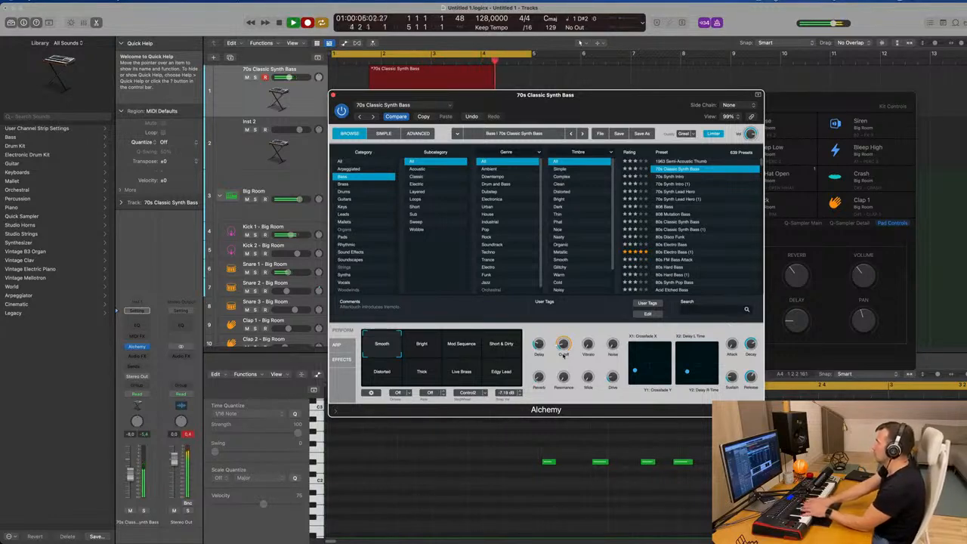
{"action": "key", "text": "space"}
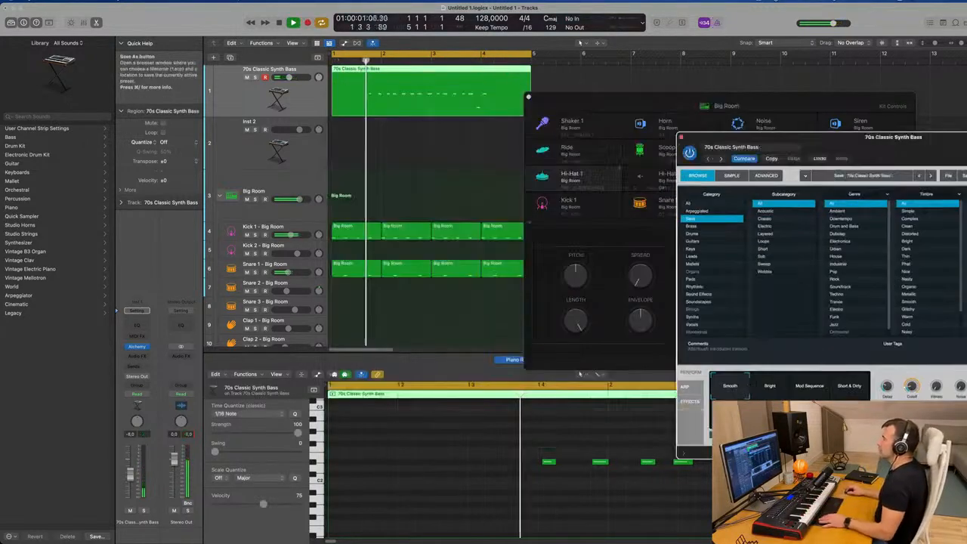
{"action": "key", "text": "space"}
{"action": "key", "text": "space"}
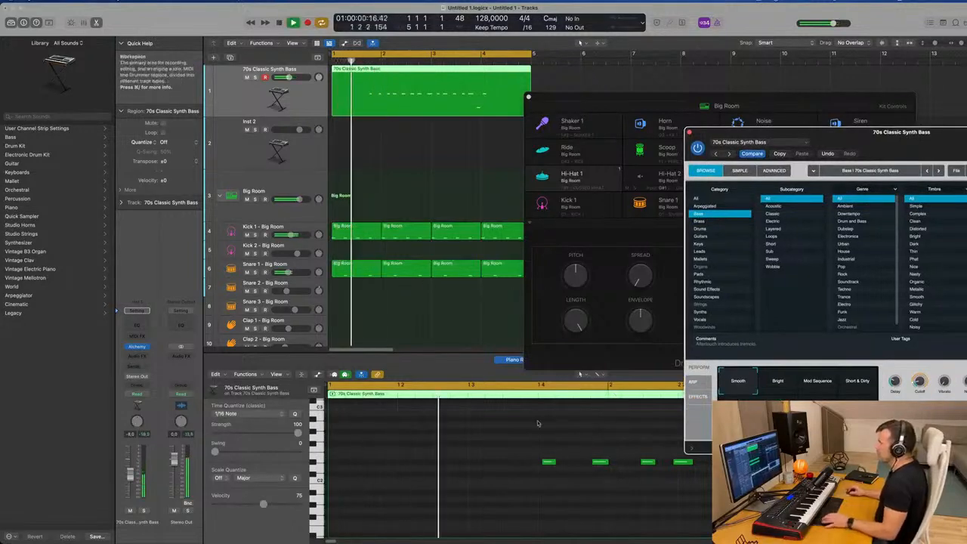
{"action": "key", "text": "space"}
{"action": "left_click", "coordinate": [545, 453]}
{"action": "key", "text": "space"}
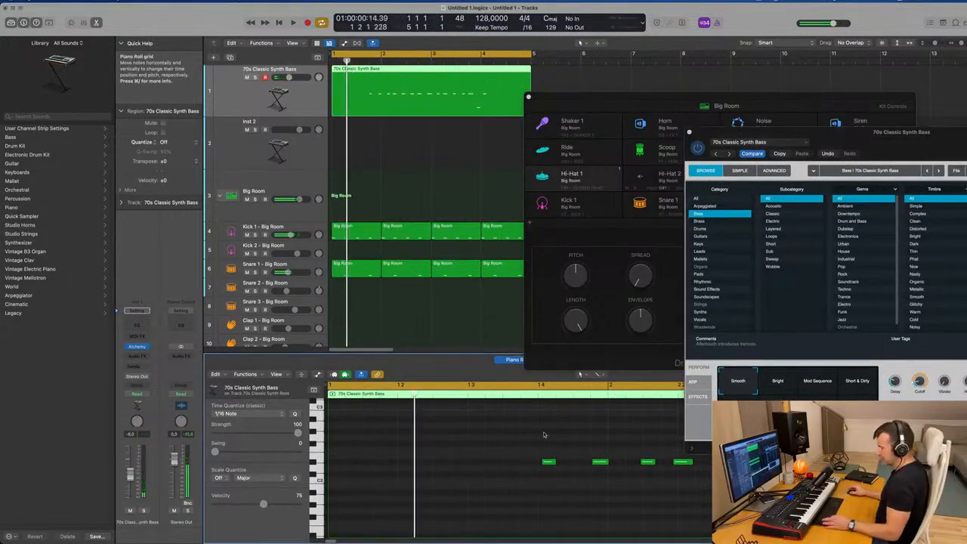
Split the bass region at bar 2, delete its first bar and move the remaining part to start at bar 1.
{"action": "left_click", "coordinate": [380, 70]}
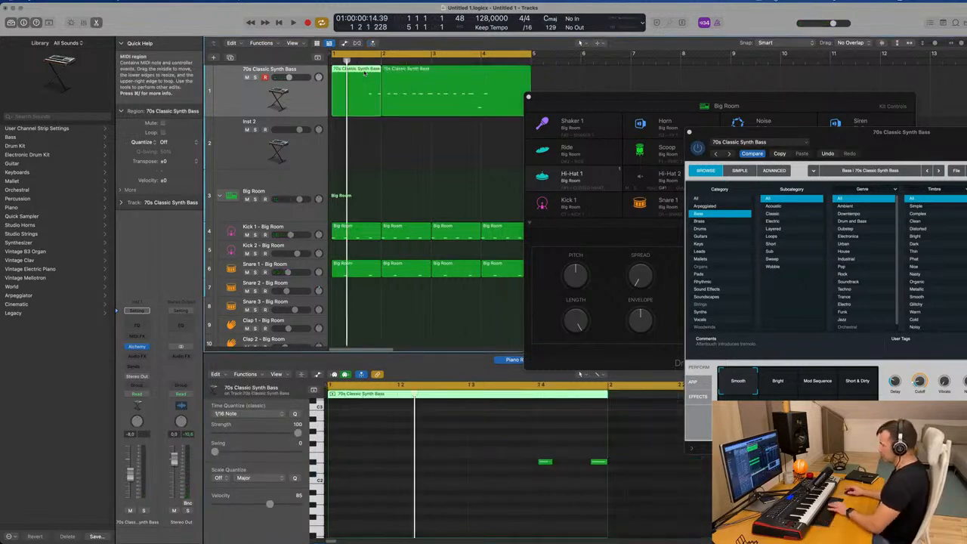
{"action": "key", "text": "Delete"}
{"action": "left_click_drag", "start_coordinate": [436, 71], "coordinate": [385, 74]}
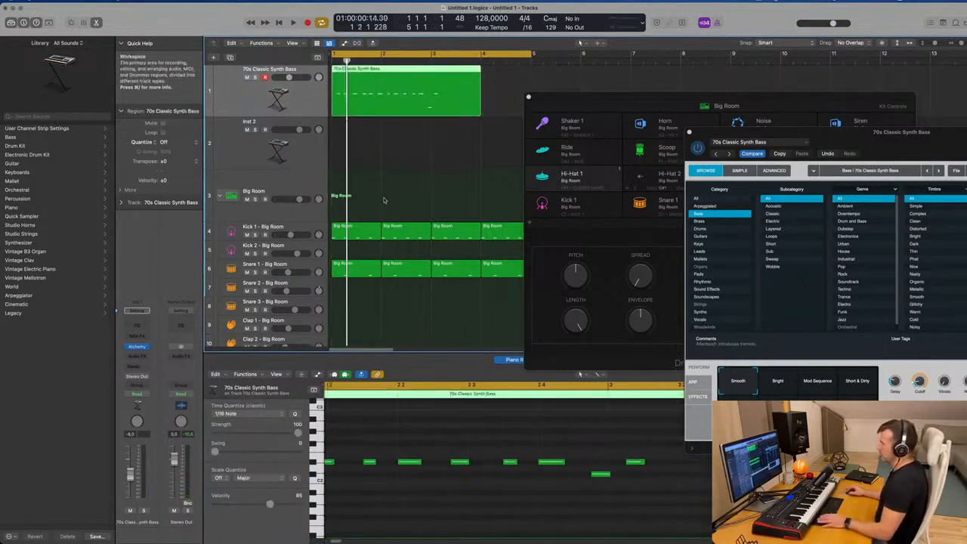
Reposition the second bass note slightly earlier in bar 1 and play the bass region with the drums.
{"action": "left_click", "coordinate": [369, 463]}
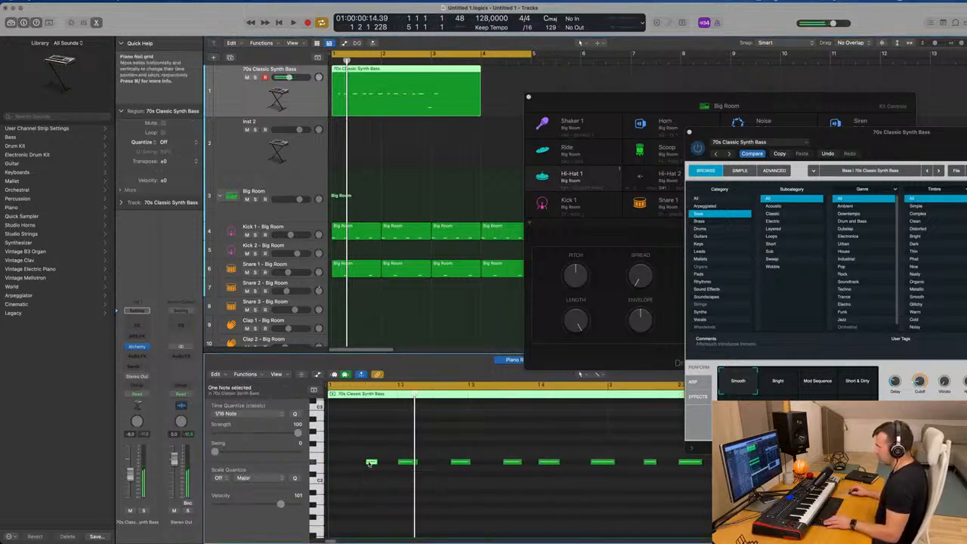
{"action": "mouse_move", "coordinate": [369, 462]}
{"action": "left_mouse_down"}
{"action": "mouse_move", "coordinate": [334, 463]}
{"action": "mouse_move", "coordinate": [369, 465]}
{"action": "left_mouse_up"}
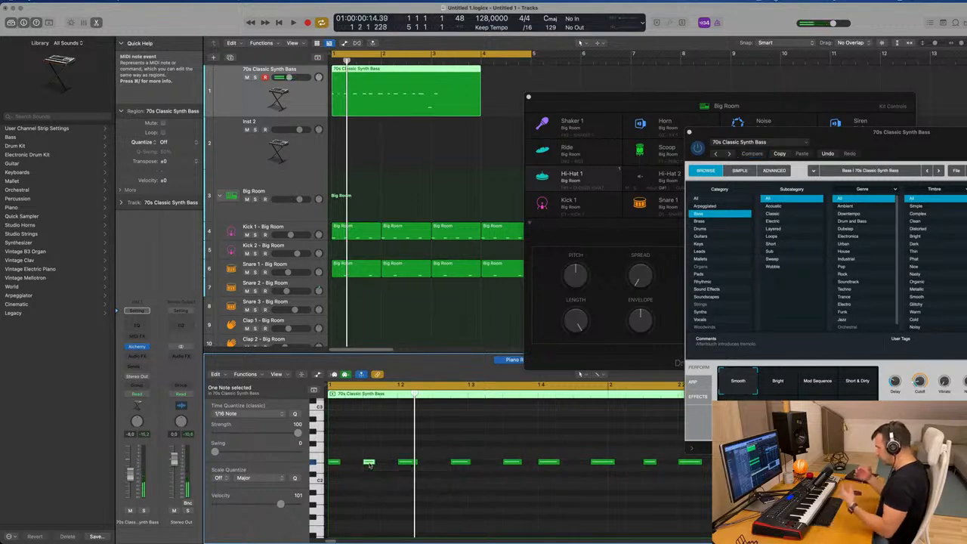
{"action": "left_click", "coordinate": [392, 181]}
{"action": "key", "text": "space"}
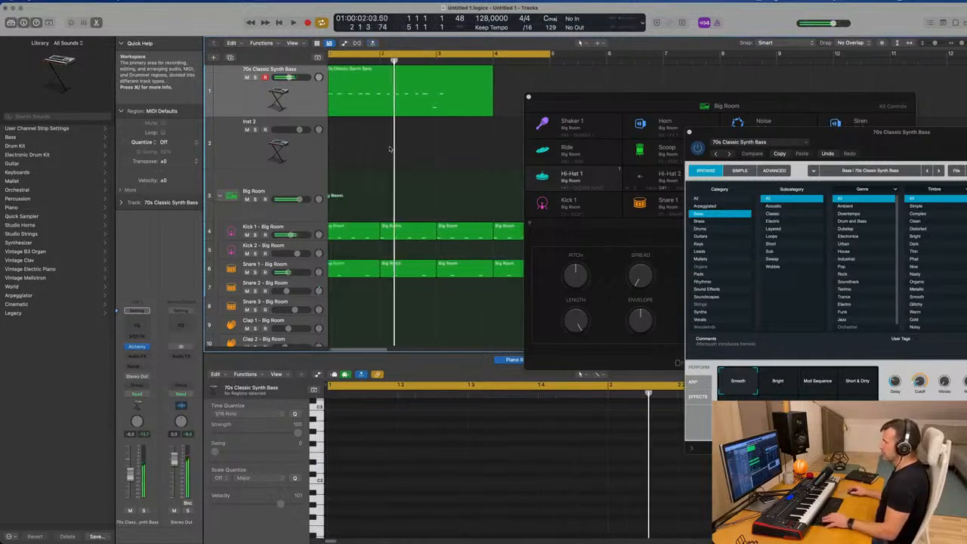
{"action": "left_click", "coordinate": [391, 98]}
{"action": "key", "text": "space"}
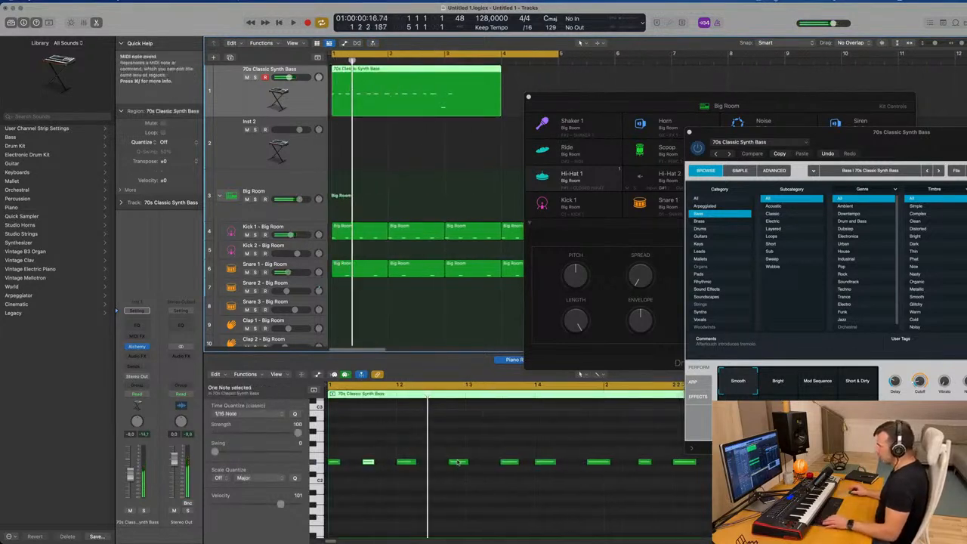
Shorten the bass note just before bar 2 and play the region back.
{"action": "scroll", "coordinate": [459, 462], "scroll_direction": "down", "scroll_amount": 2}
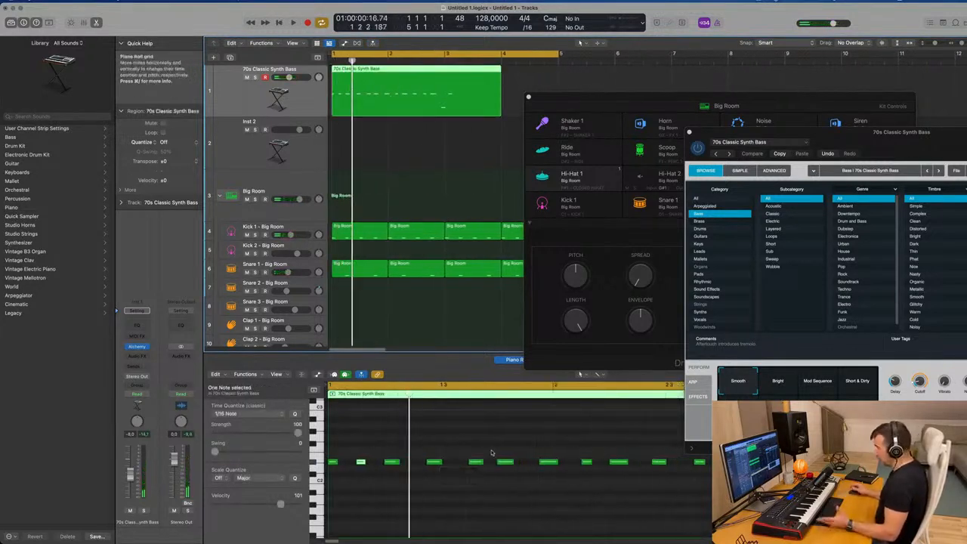
{"action": "left_click", "coordinate": [549, 462]}
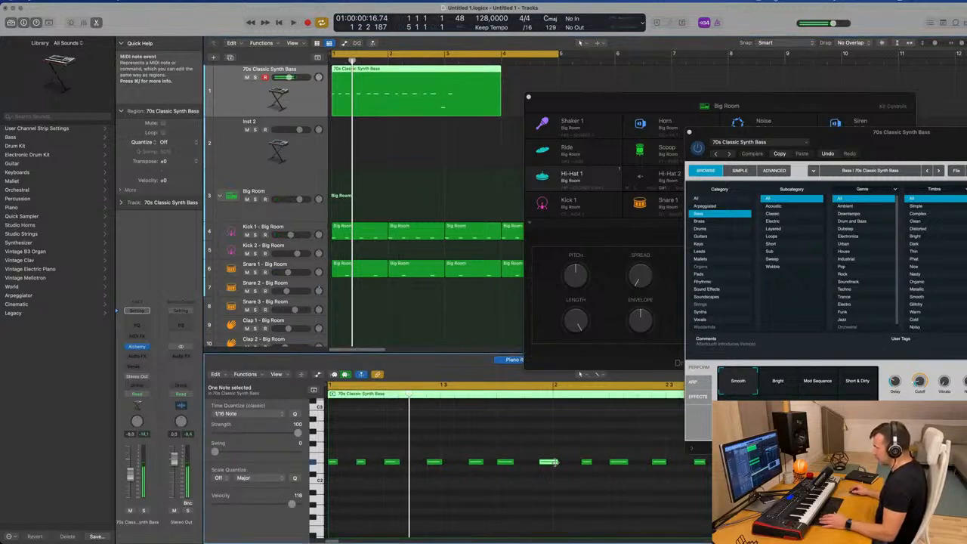
{"action": "key", "text": "space"}
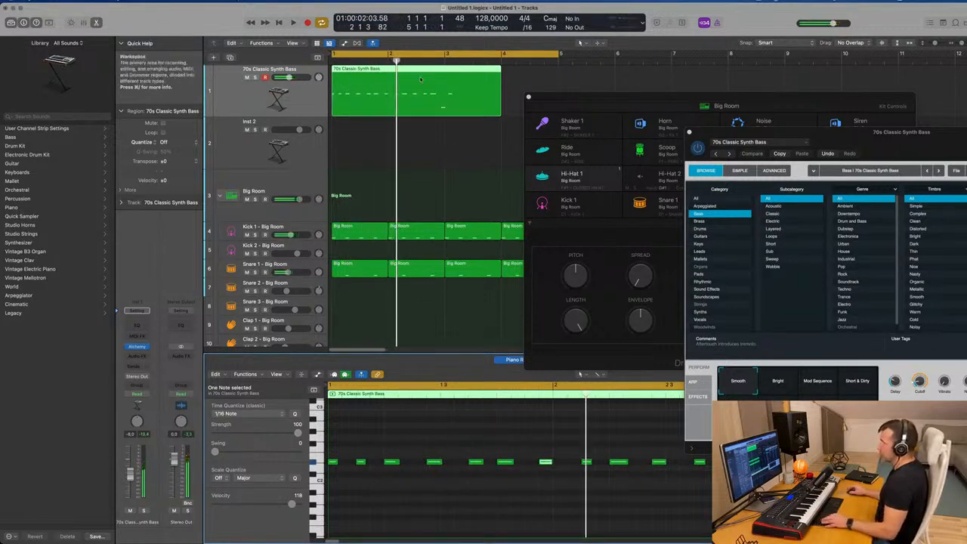
Delete all bass notes from the last one before bar 2 to the end of the region.
{"action": "scroll", "coordinate": [549, 447], "scroll_direction": "down", "scroll_amount": 2}
{"action": "scroll", "coordinate": [509, 447], "scroll_direction": "down", "scroll_amount": 1}
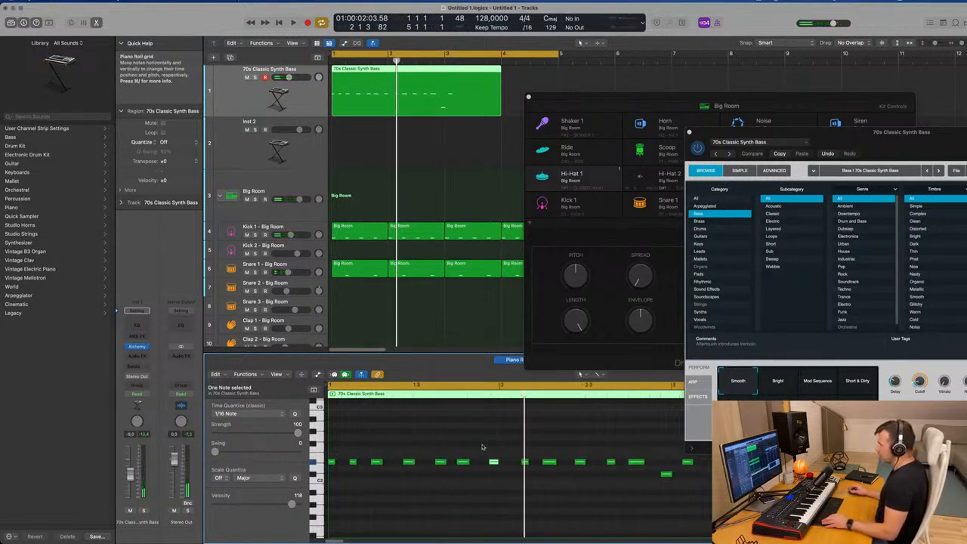
{"action": "scroll", "coordinate": [481, 446], "scroll_direction": "right", "scroll_amount": 1}
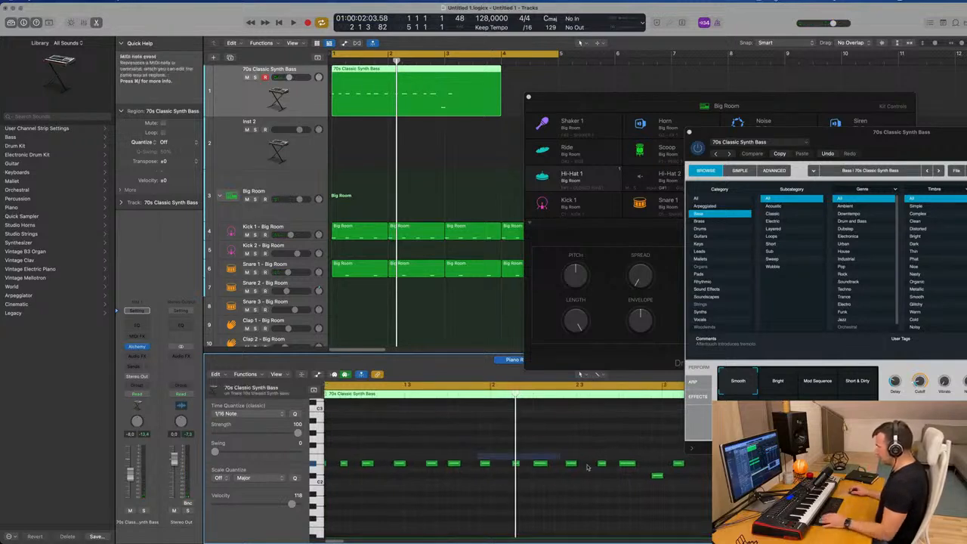
{"action": "key", "text": "shift+f"}
{"action": "key", "text": "Delete"}
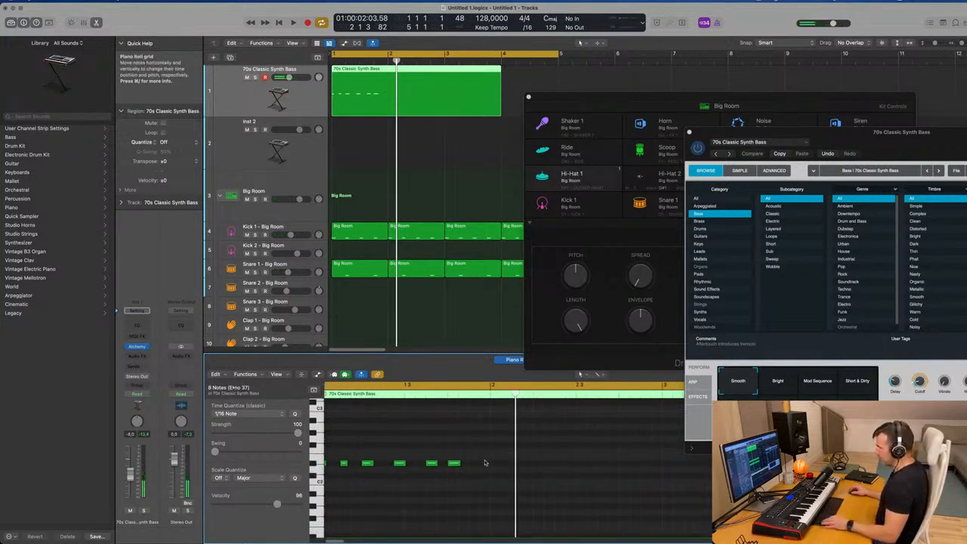
Copy the last three bass notes of bar 1 so the pattern continues into bar 2, and play it back.
{"action": "mouse_move", "coordinate": [485, 462]}
{"action": "left_mouse_down"}
{"action": "mouse_move", "coordinate": [393, 472]}
{"action": "mouse_move", "coordinate": [486, 466]}
{"action": "left_mouse_up"}
{"action": "key", "text": "space"}
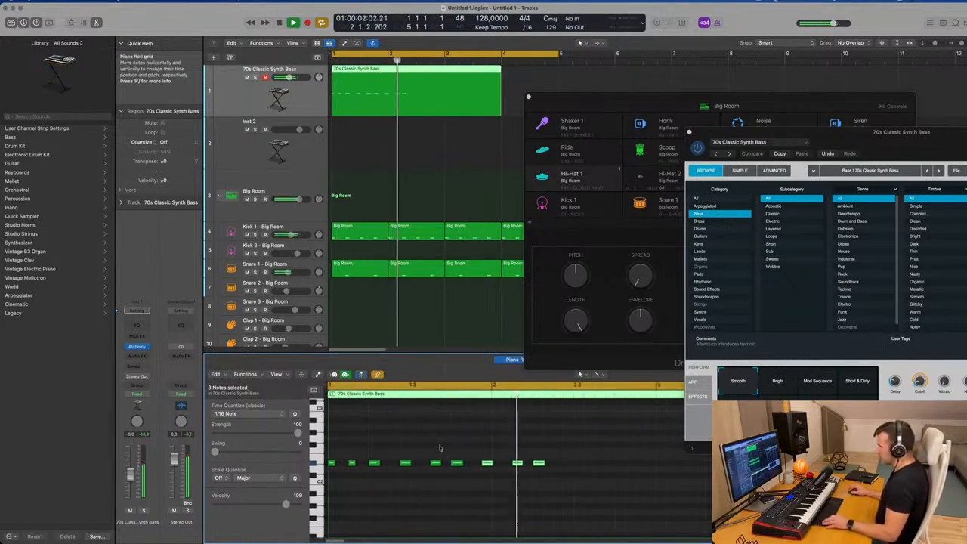
{"action": "key", "text": "space"}
Add another copy of the three-note bass group to extend the pattern through bar 2, and listen to it.
{"action": "mouse_move", "coordinate": [582, 457]}
{"action": "left_mouse_down"}
{"action": "mouse_move", "coordinate": [483, 474]}
{"action": "mouse_move", "coordinate": [571, 468]}
{"action": "left_mouse_up"}
{"action": "key", "text": "space"}
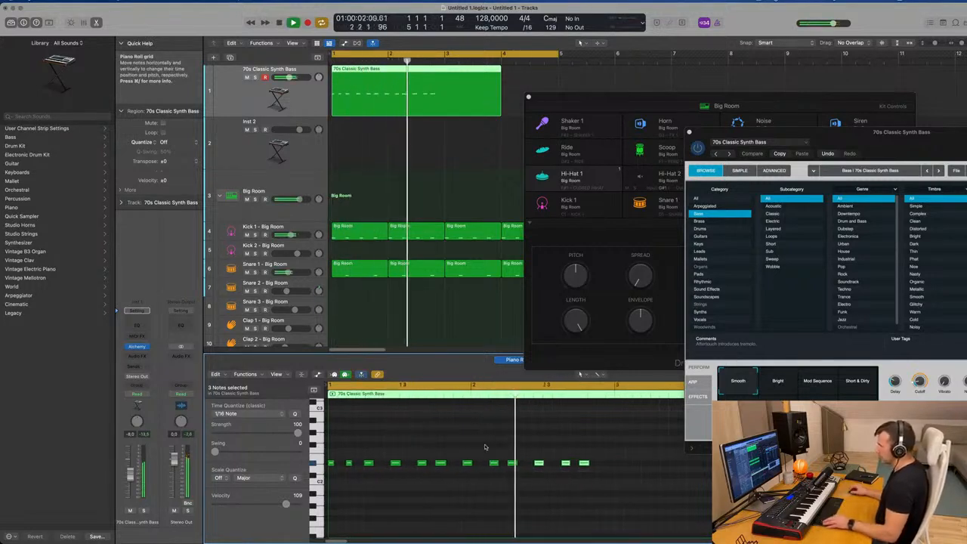
{"action": "key", "text": "space"}
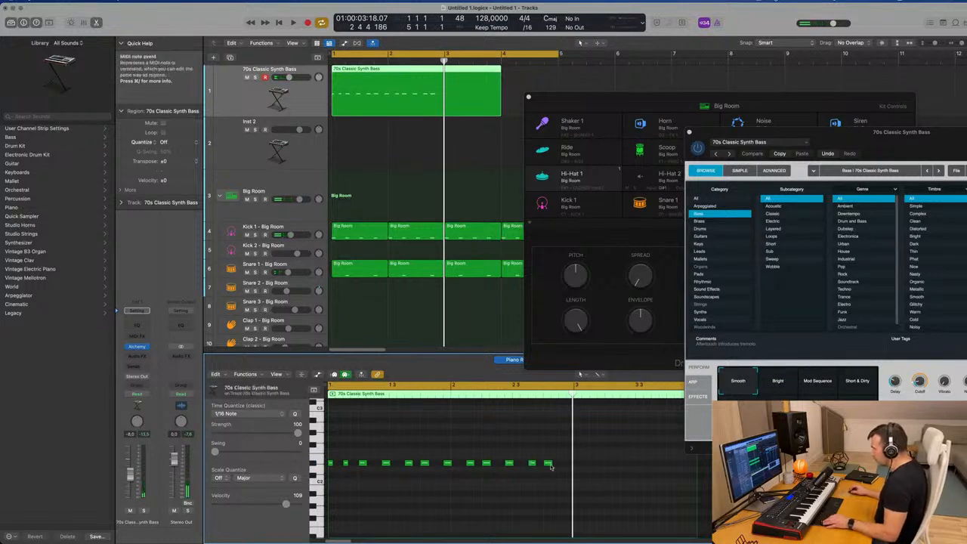
Copy the last bass note once more at the end of bar 2, and play the pattern back.
{"action": "left_click", "coordinate": [548, 463]}
{"action": "scroll", "coordinate": [558, 465], "scroll_direction": "up", "scroll_amount": 3}
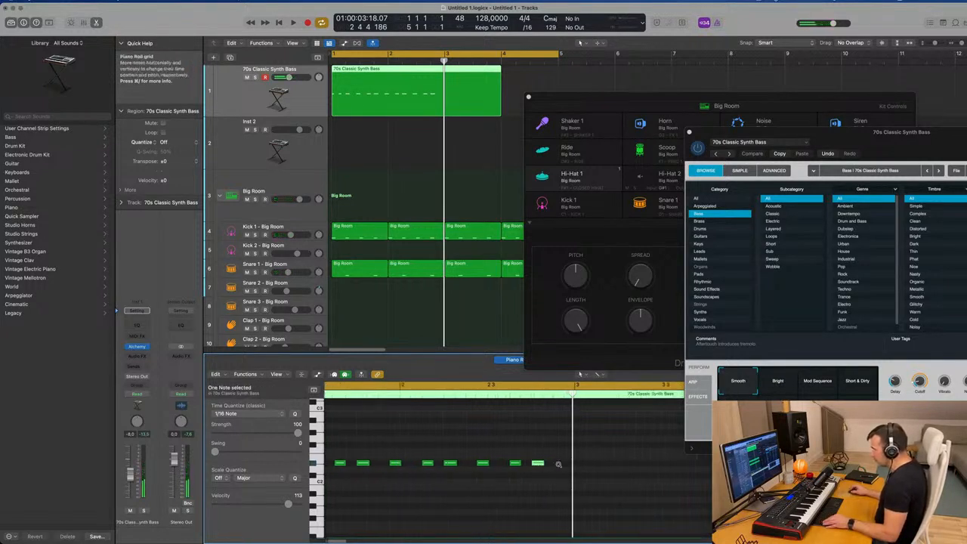
{"action": "left_click_drag", "start_coordinate": [540, 465], "coordinate": [562, 470]}
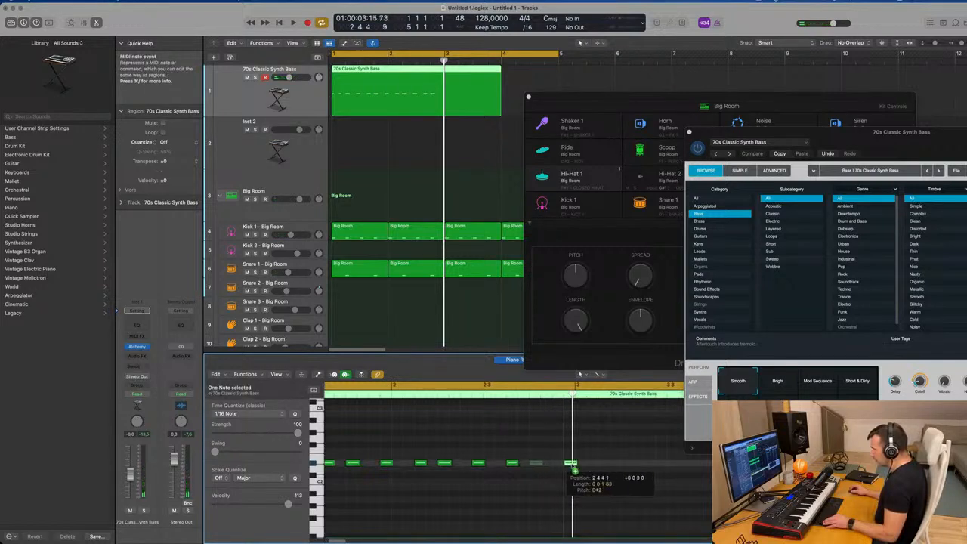
{"action": "left_click_drag", "start_coordinate": [572, 467], "coordinate": [573, 467]}
{"action": "key", "text": "space"}
{"action": "scroll", "coordinate": [541, 467], "scroll_direction": "down", "scroll_amount": 3}
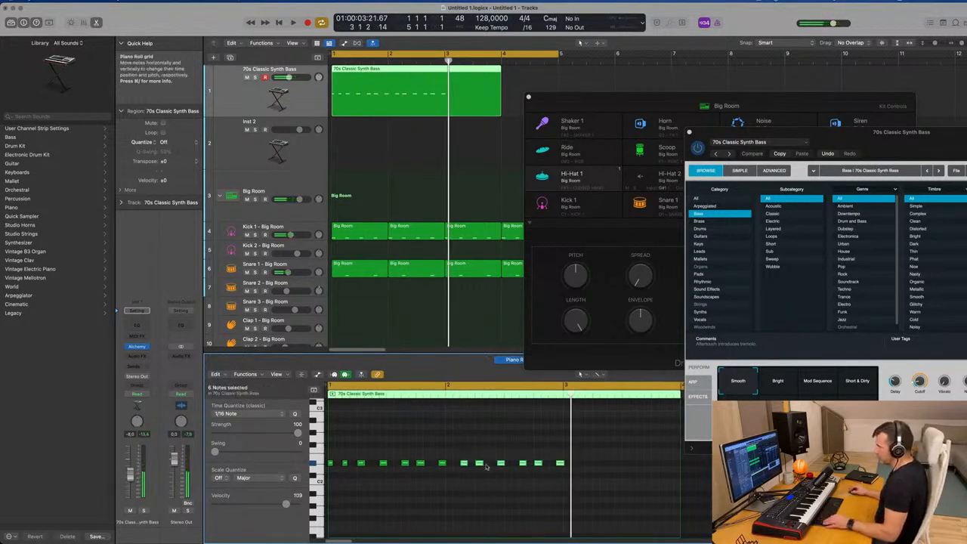
Split the bass region at bar 3 with crossing notes shortened, delete the part after the split, and play the rest.
{"action": "double_click", "coordinate": [444, 69], "text": "super"}
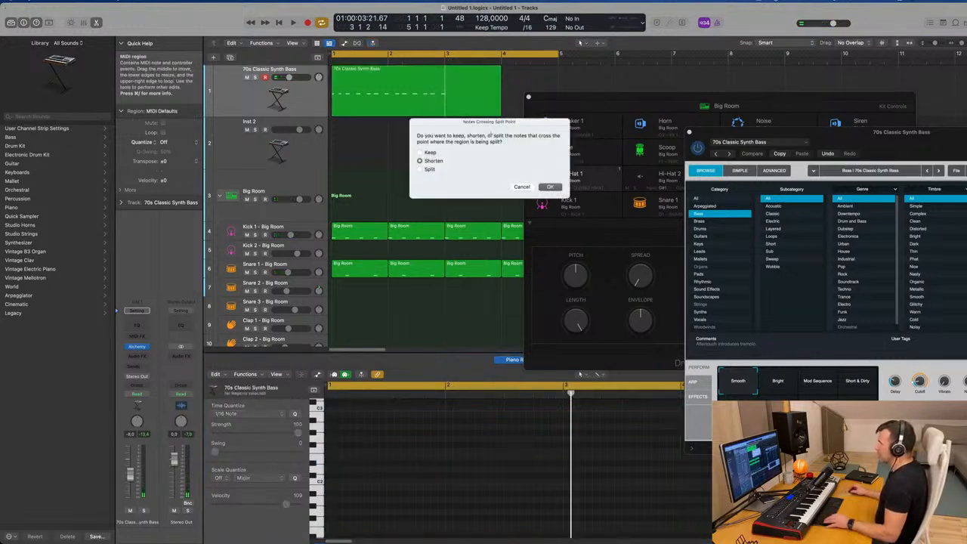
{"action": "key", "text": "Return"}
{"action": "key", "text": "Delete"}
{"action": "key", "text": "space"}
{"action": "left_click", "coordinate": [423, 97]}
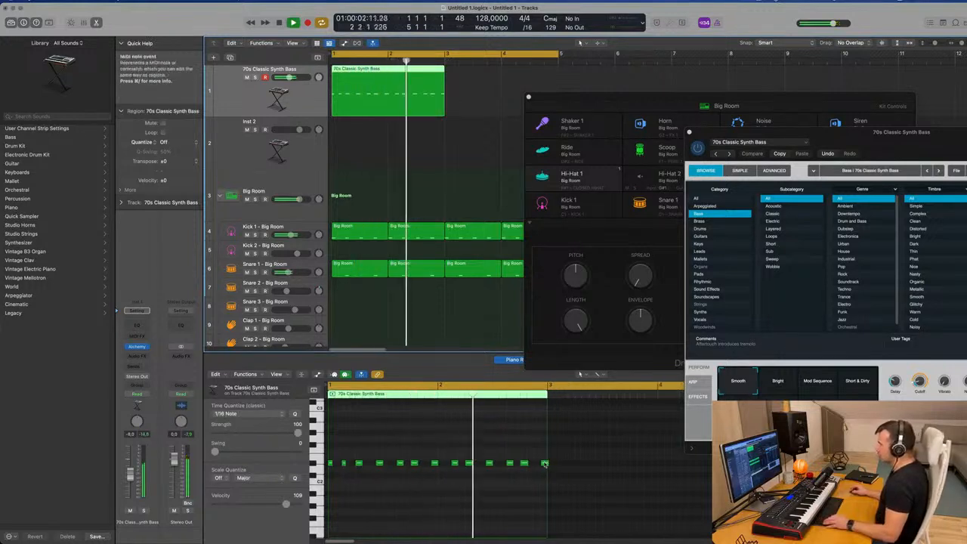
Nudge the final bass note slightly earlier before bar 3, and repeat the two-bar bass region across bars 3 and 4.
{"action": "scroll", "coordinate": [545, 469], "scroll_direction": "up", "scroll_amount": 2}
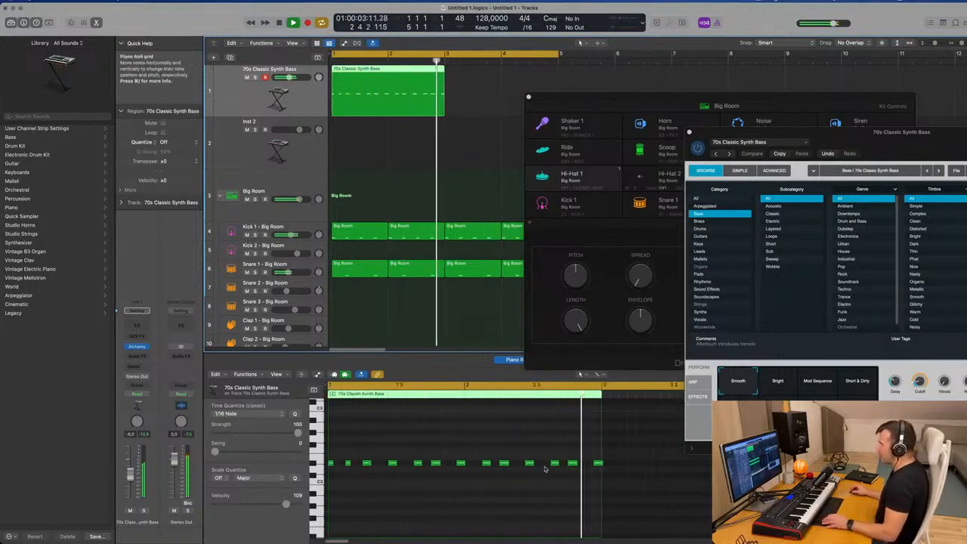
{"action": "left_click", "coordinate": [598, 462]}
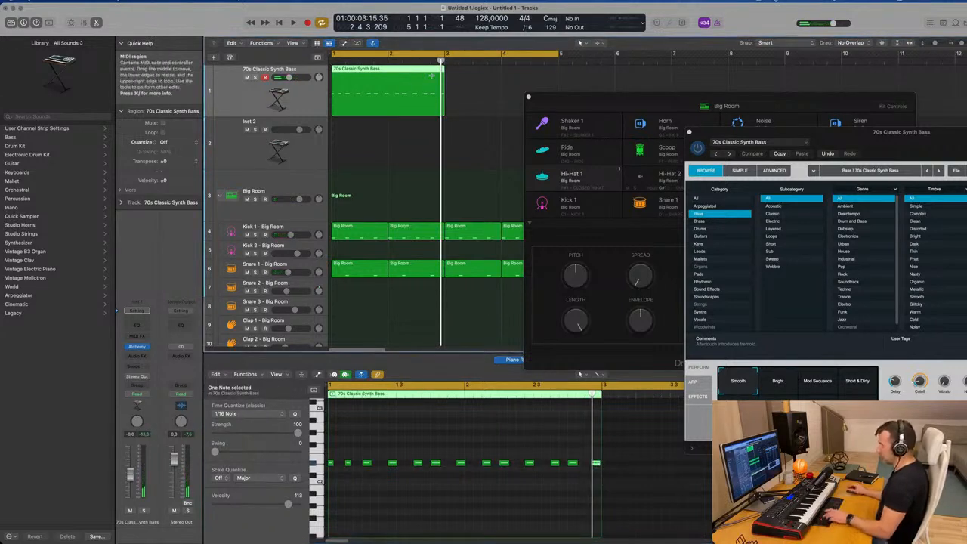
{"action": "key", "text": "super+r"}
{"action": "key", "text": "space"}
{"action": "key", "text": "super+Left"}
{"action": "left_click", "coordinate": [300, 105]}
{"action": "key", "text": "space"}
{"action": "key", "text": "space"}
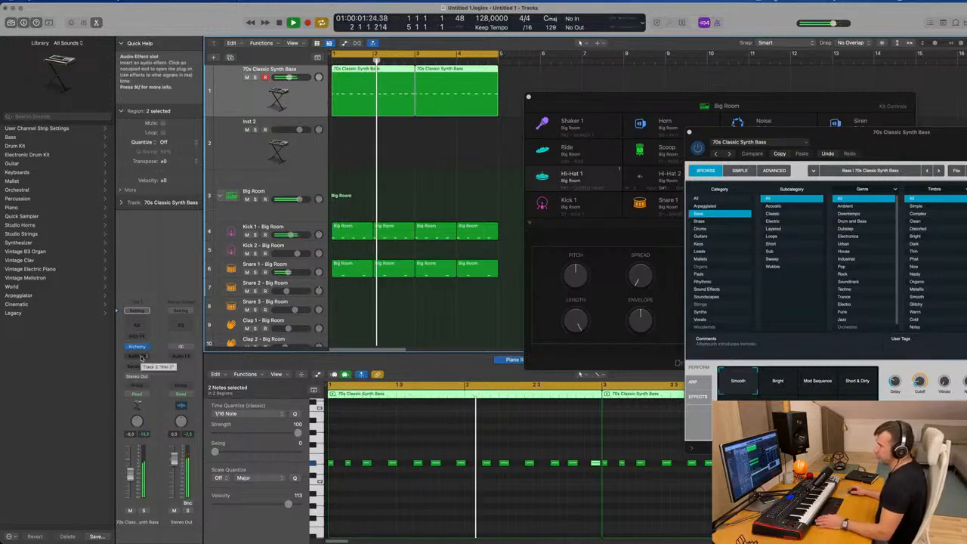
Insert a stereo Compressor on the bass track and set its side chain to Kick 1 - Big Room (Inst 3).
{"action": "left_click", "coordinate": [141, 356]}
{"action": "mouse_move", "coordinate": [151, 385]}
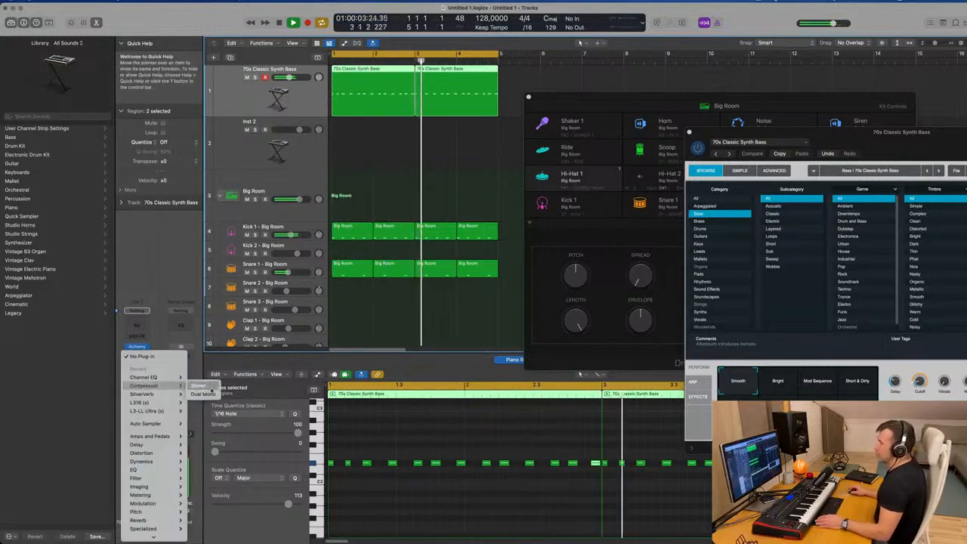
{"action": "left_click", "coordinate": [198, 386]}
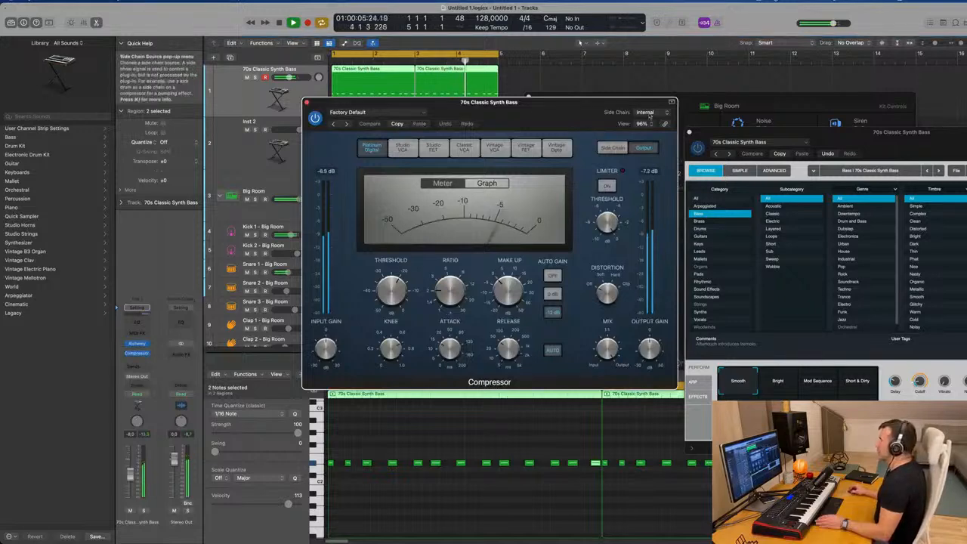
{"action": "left_click", "coordinate": [648, 113]}
{"action": "mouse_move", "coordinate": [656, 133]}
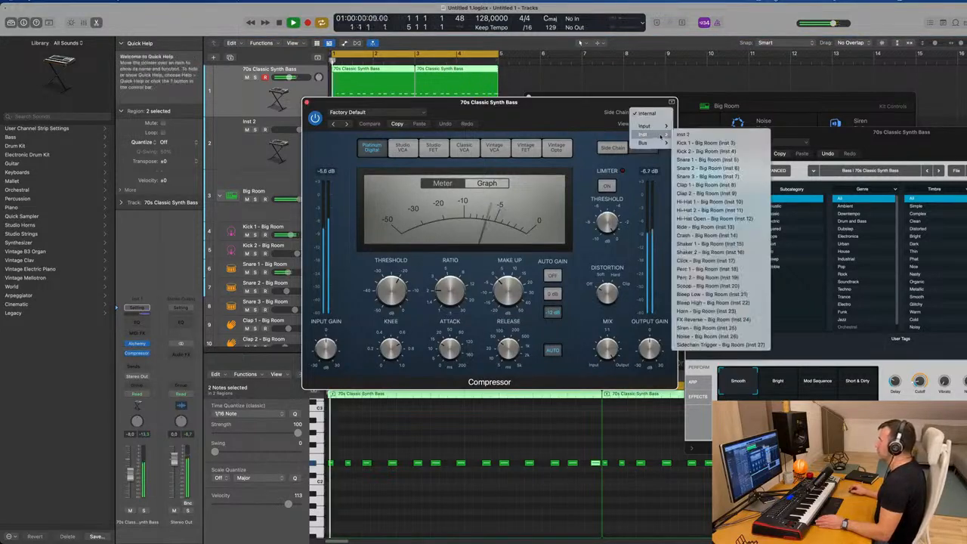
{"action": "left_click", "coordinate": [696, 143]}
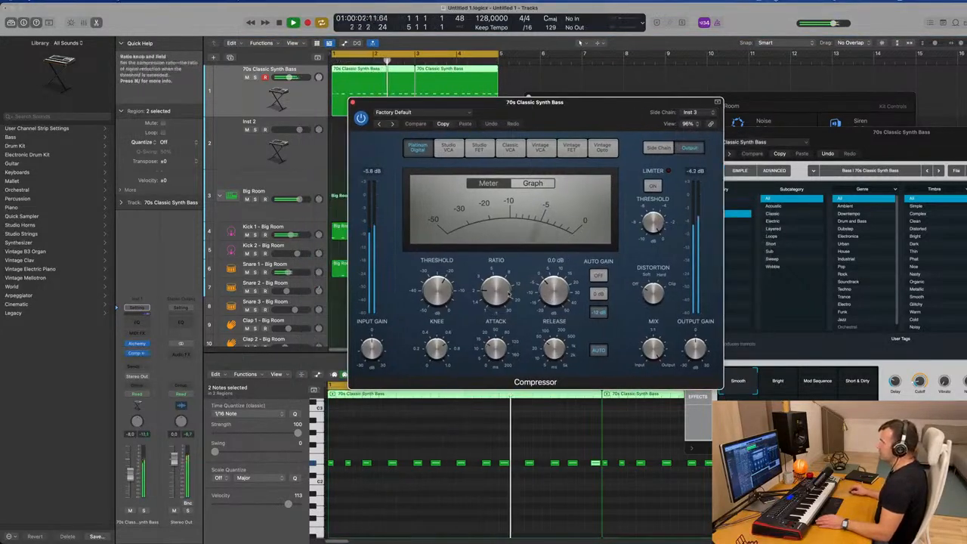
Adjust the compressor's ratio and threshold during playback, comparing the bass with the compressor bypassed and active.
{"action": "left_click_drag", "start_coordinate": [509, 293], "coordinate": [509, 304]}
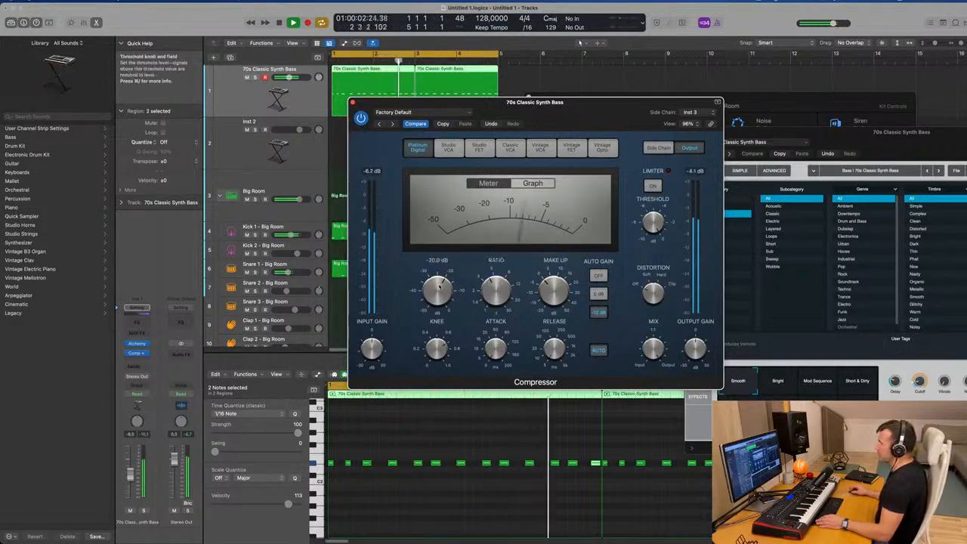
{"action": "left_click_drag", "start_coordinate": [376, 115], "coordinate": [405, 119]}
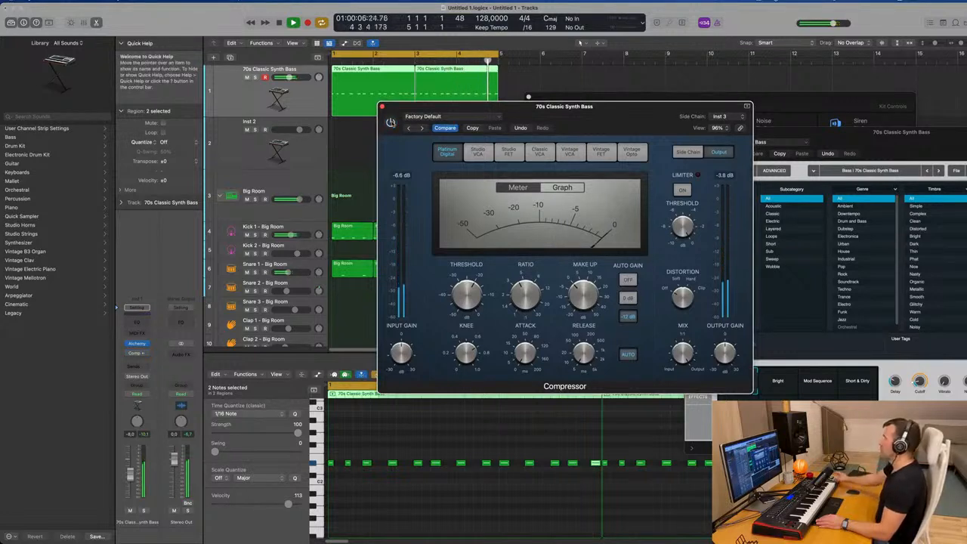
{"action": "left_click", "coordinate": [391, 121]}
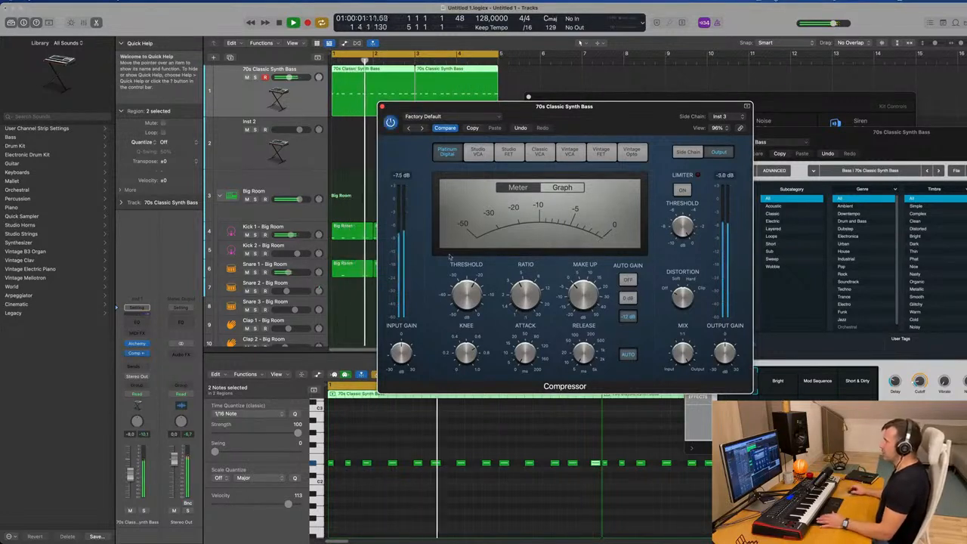
{"action": "mouse_move", "coordinate": [466, 294]}
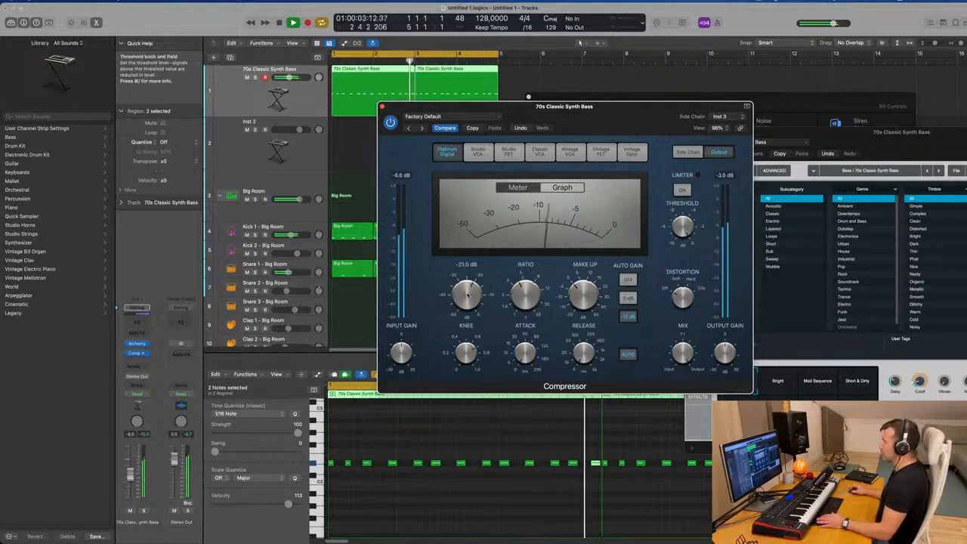
{"action": "left_click_drag", "start_coordinate": [466, 295], "coordinate": [466, 291]}
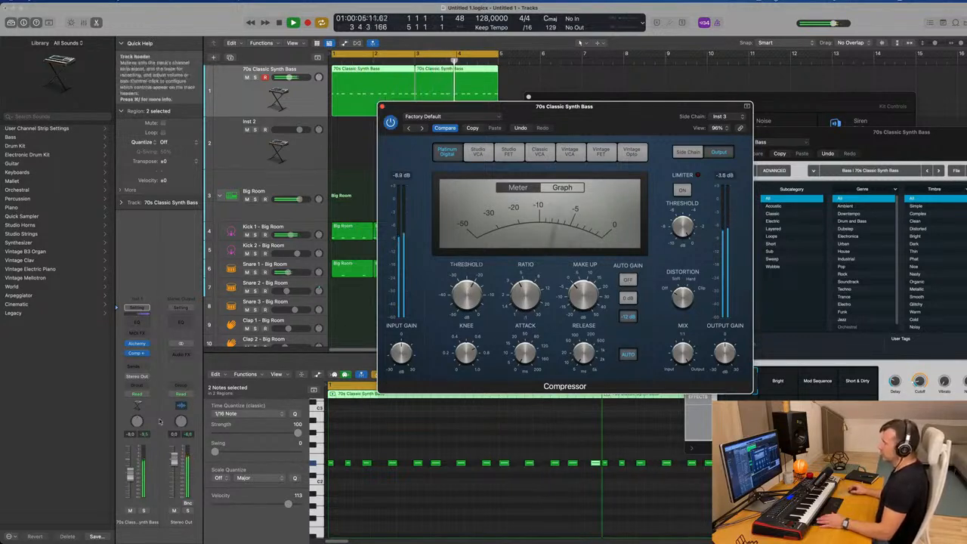
Lower the 70s Classic Synth Bass volume to about -11 dB and compare the sound with the compressor bypassed and active.
{"action": "left_click_drag", "start_coordinate": [131, 474], "coordinate": [132, 476]}
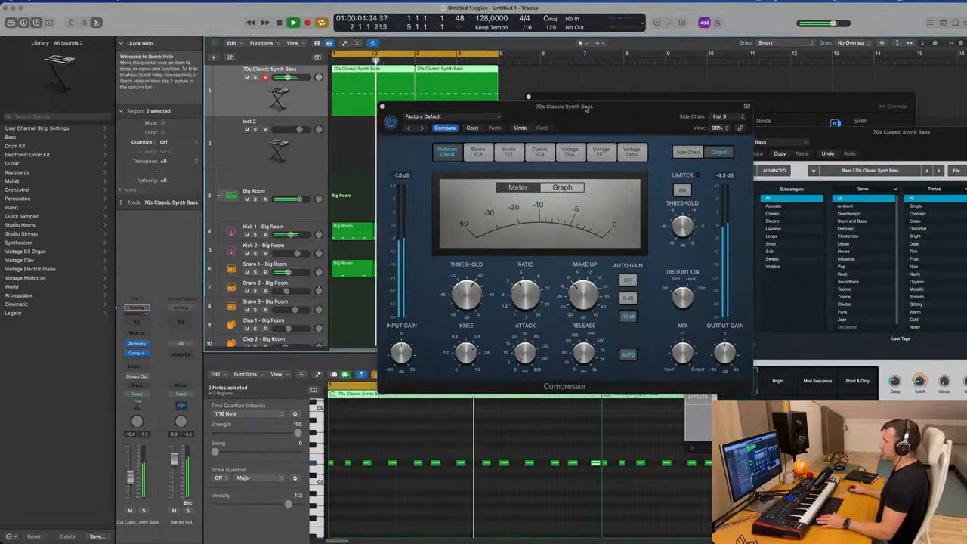
{"action": "left_click_drag", "start_coordinate": [584, 111], "coordinate": [551, 188]}
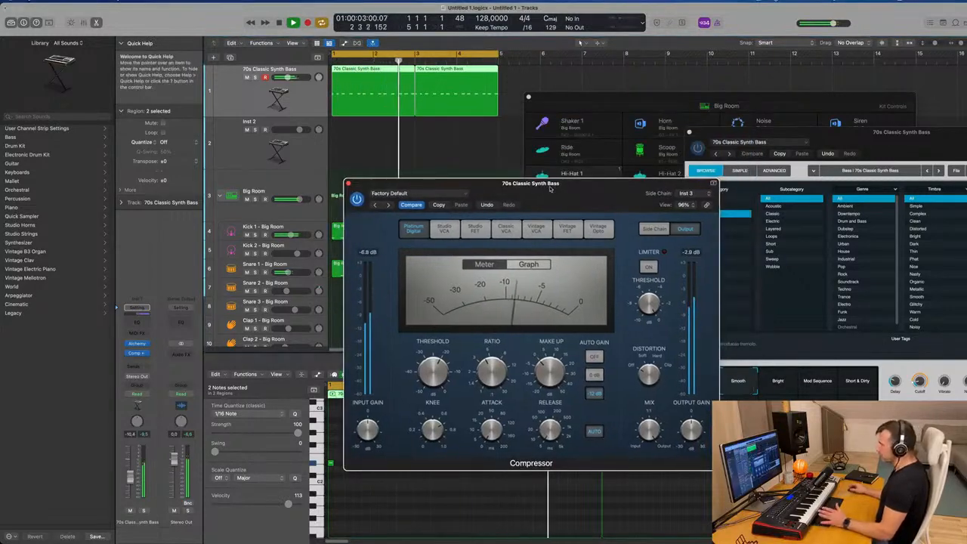
{"action": "left_click", "coordinate": [136, 344]}
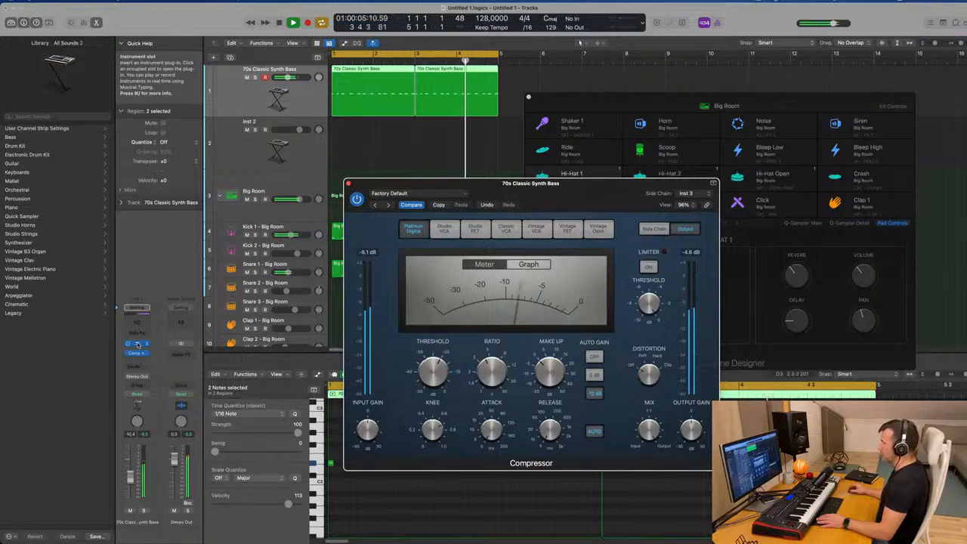
{"action": "left_click", "coordinate": [137, 345]}
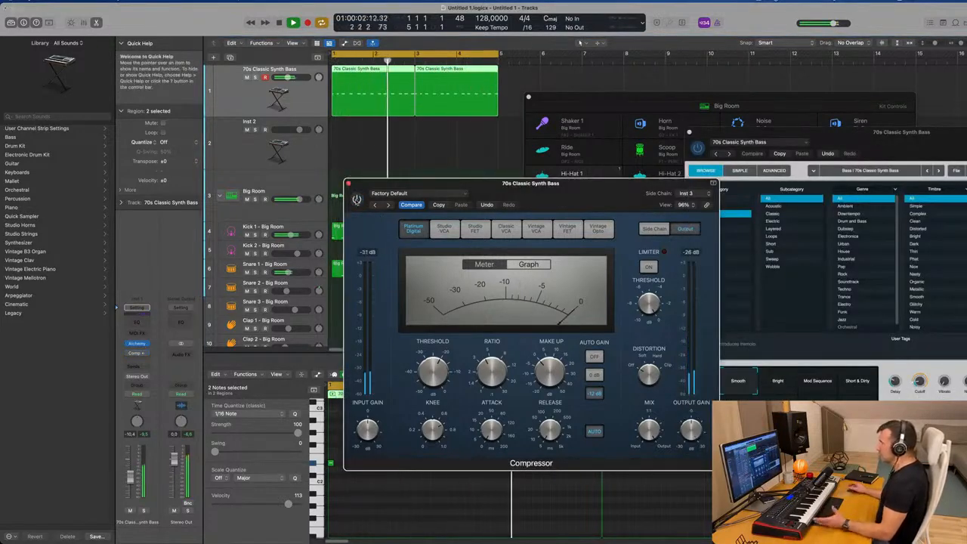
{"action": "left_click", "coordinate": [356, 199]}
{"action": "left_click_drag", "start_coordinate": [130, 477], "coordinate": [129, 479]}
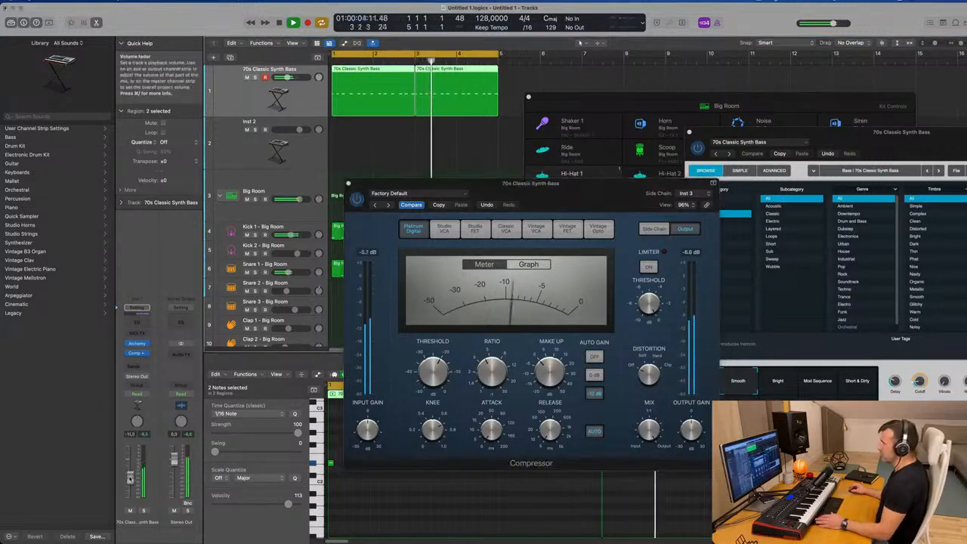
Join the two 70s Classic Synth Bass regions into one four-bar region and open it in the Piano Roll.
{"action": "left_click_drag", "start_coordinate": [555, 96], "coordinate": [639, 98]}
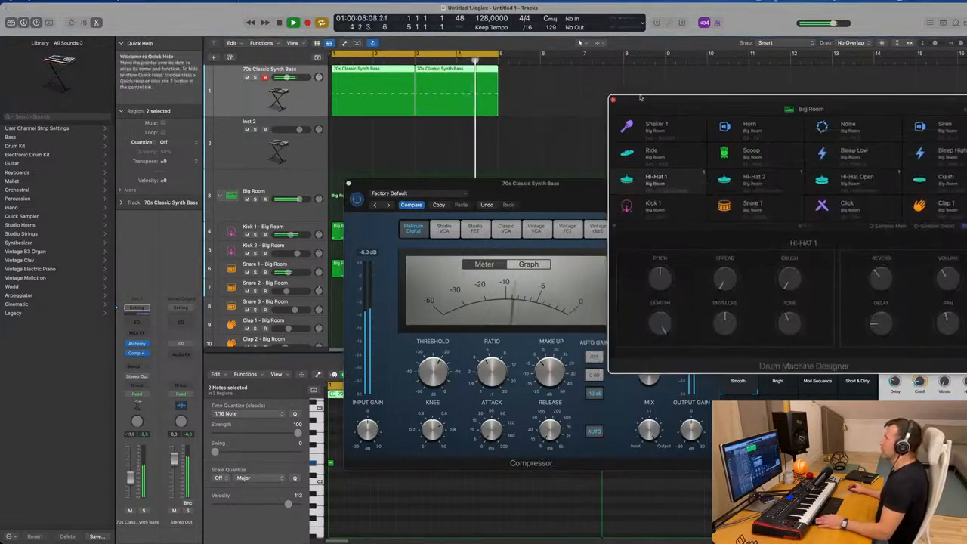
{"action": "left_click", "coordinate": [353, 92]}
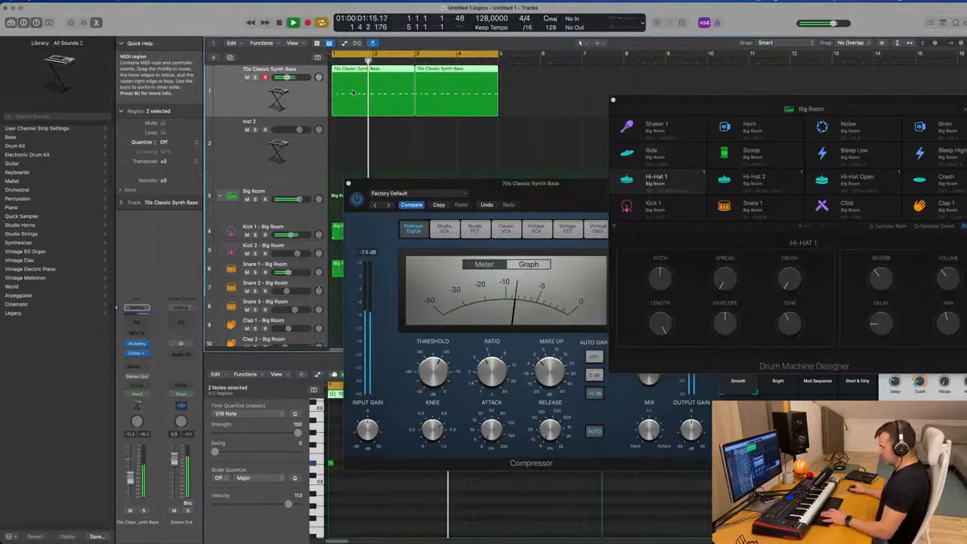
{"action": "key", "text": "super+j"}
{"action": "double_click", "coordinate": [419, 70]}
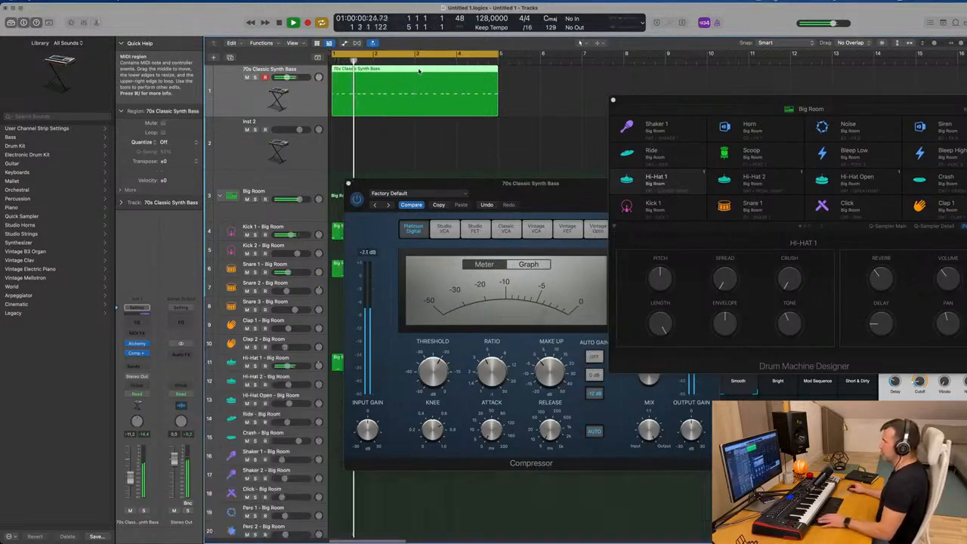
{"action": "double_click", "coordinate": [419, 71]}
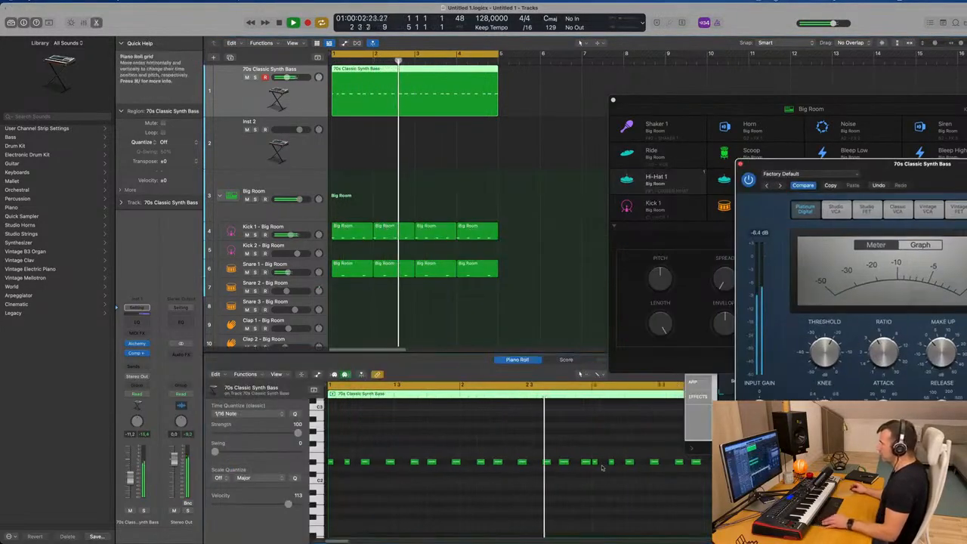
Move the last bass note before bar 3 earlier, to position 2 4 3 1.
{"action": "key", "text": "super+Left"}
{"action": "key", "text": "super+Left"}
{"action": "key", "text": "super+Left"}
{"action": "key", "text": "super+Left"}
{"action": "key", "text": "super+Left"}
{"action": "key", "text": "super+Right"}
{"action": "key", "text": "super+Right"}
{"action": "key", "text": "super+Right"}
{"action": "key", "text": "super+Right"}
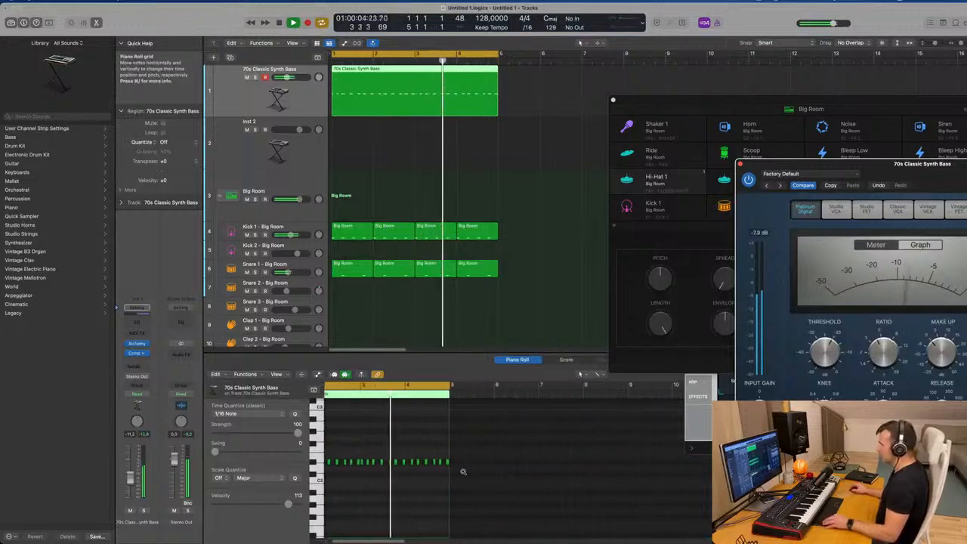
{"action": "key", "text": "super+Left"}
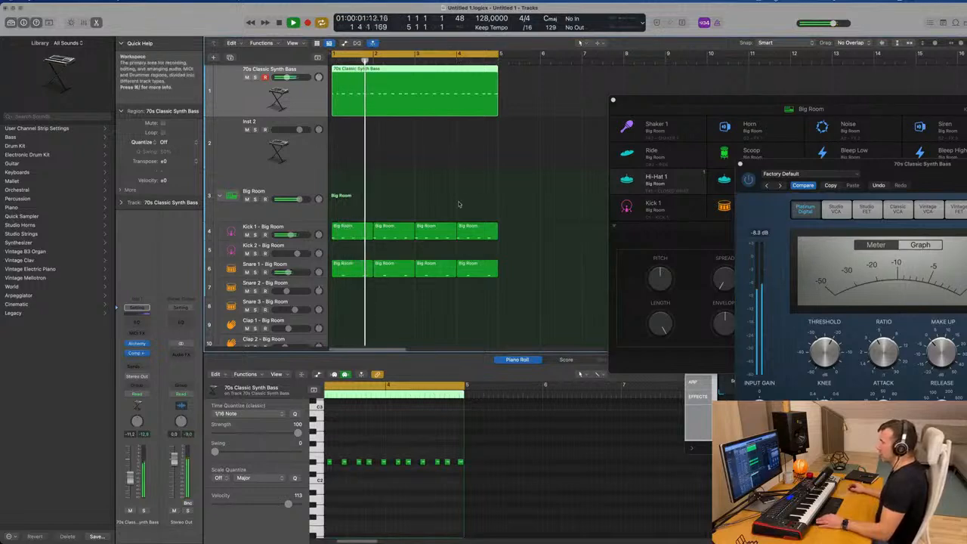
{"action": "key", "text": "super+Right"}
{"action": "key", "text": "super+Right"}
{"action": "key", "text": "super+Right"}
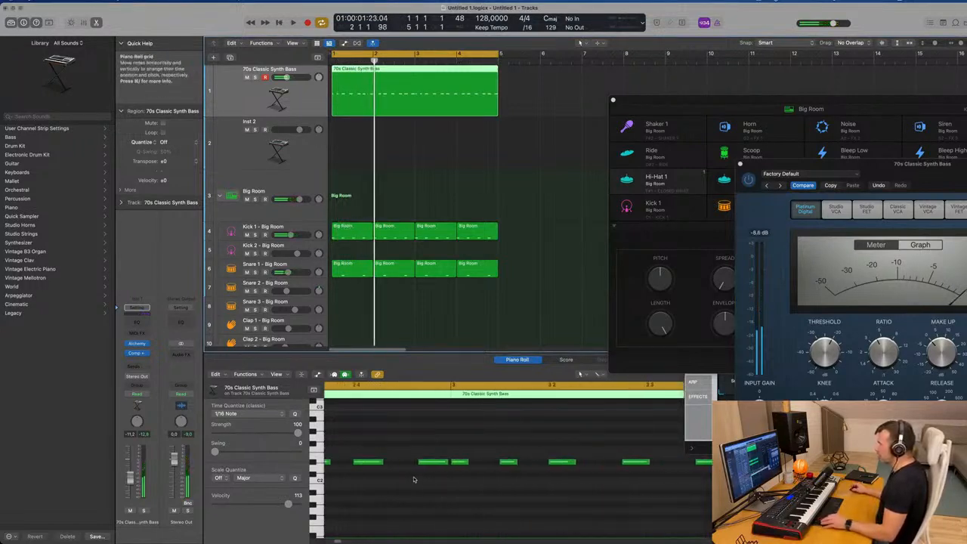
{"action": "scroll", "coordinate": [413, 466], "scroll_direction": "left", "scroll_amount": 1}
{"action": "left_click", "coordinate": [478, 463]}
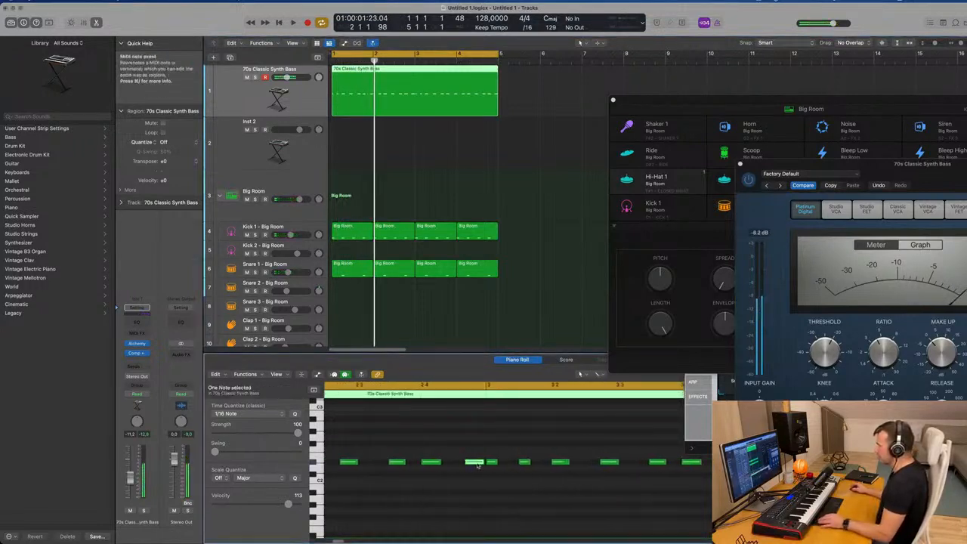
{"action": "left_click_drag", "start_coordinate": [472, 464], "coordinate": [463, 464]}
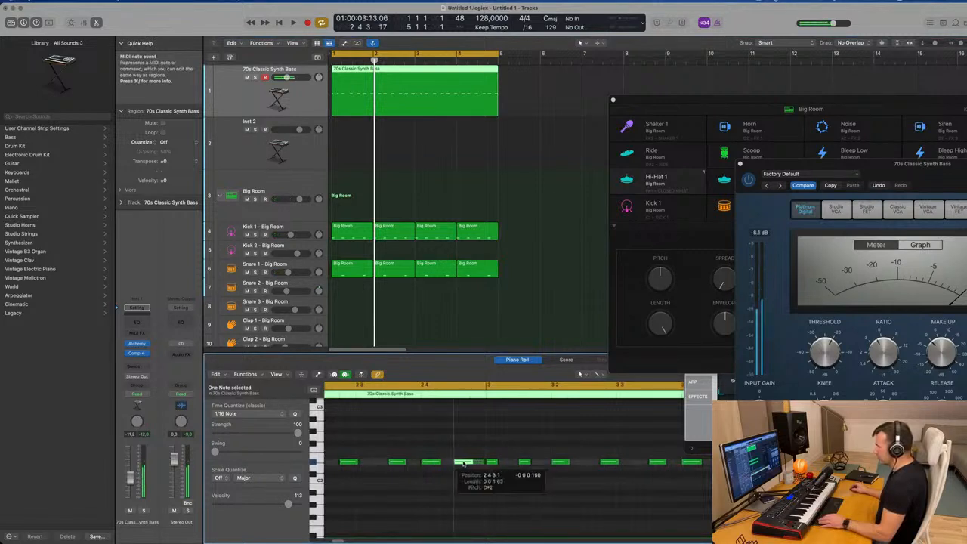
Play back the four-bar loop to check the edited bass pattern against the drums.
{"action": "key", "text": "space"}
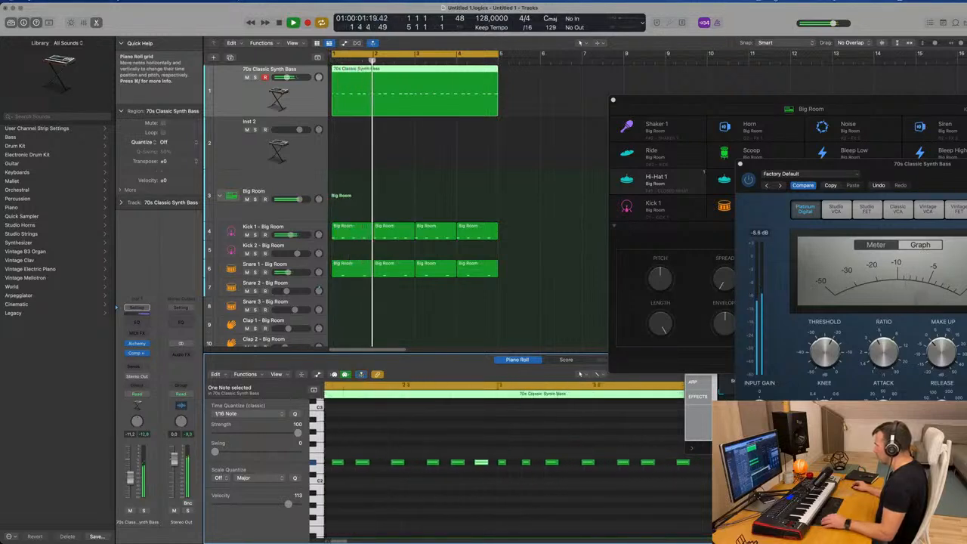
{"action": "key", "text": "space"}
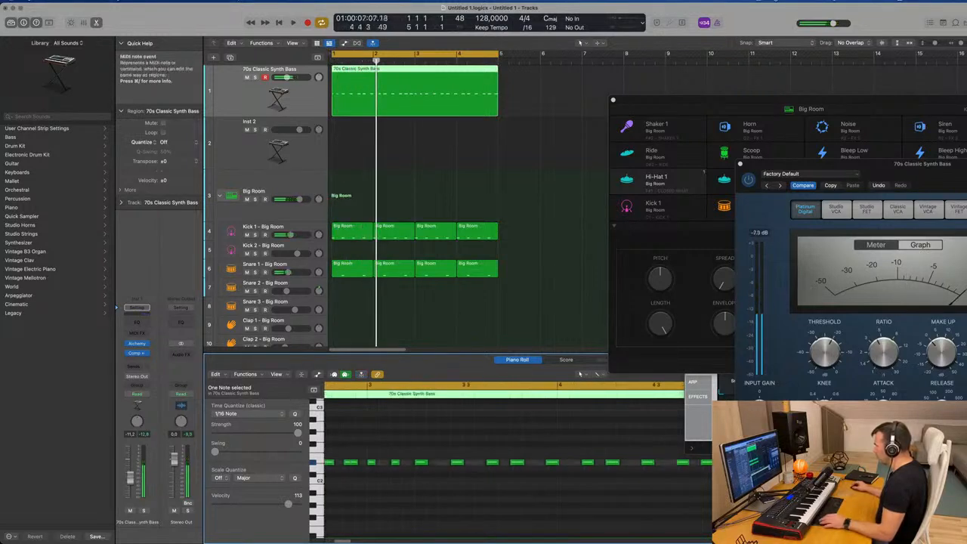
{"action": "key", "text": "space"}
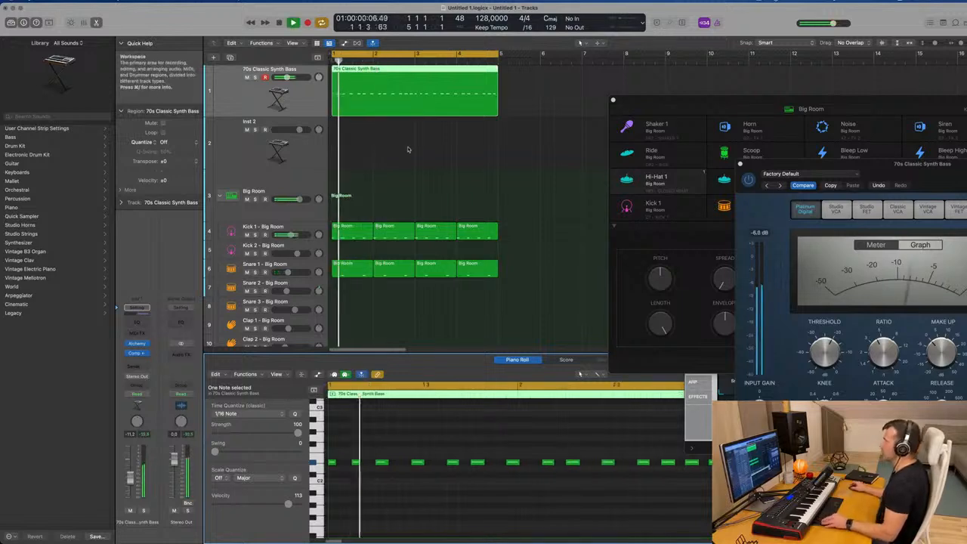
{"action": "scroll", "coordinate": [410, 148], "scroll_direction": "down", "scroll_amount": 2}
{"action": "key", "text": "space"}
{"action": "key", "text": "space"}
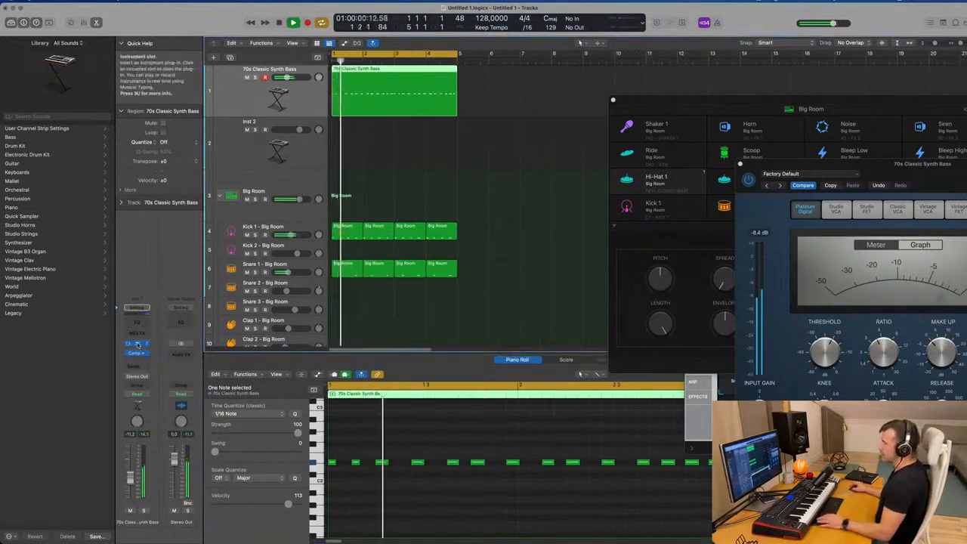
Open Alchemy on the 70s Classic Synth Bass track, adjust its Cutoff, Noise and Drive during playback, and close it.
{"action": "left_click", "coordinate": [134, 344]}
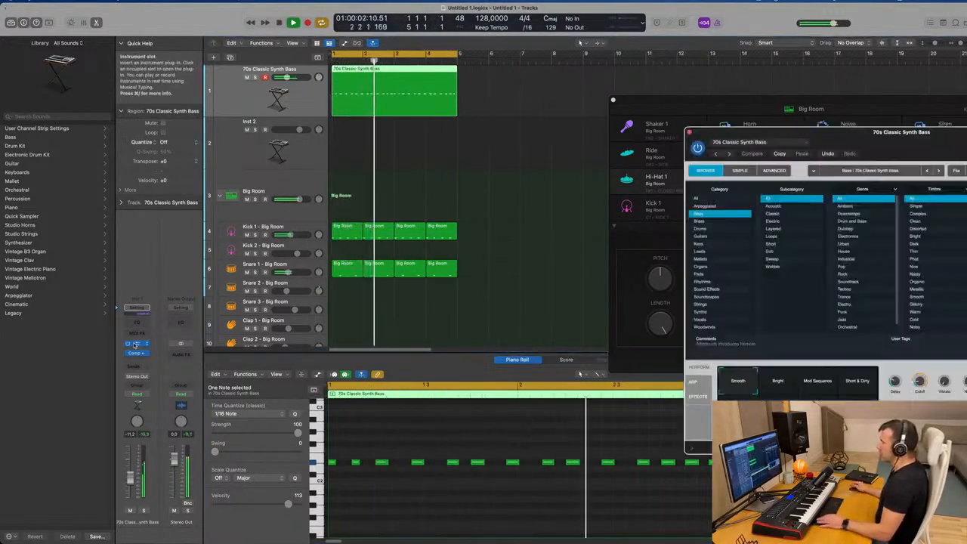
{"action": "left_click_drag", "start_coordinate": [888, 125], "coordinate": [461, 110]}
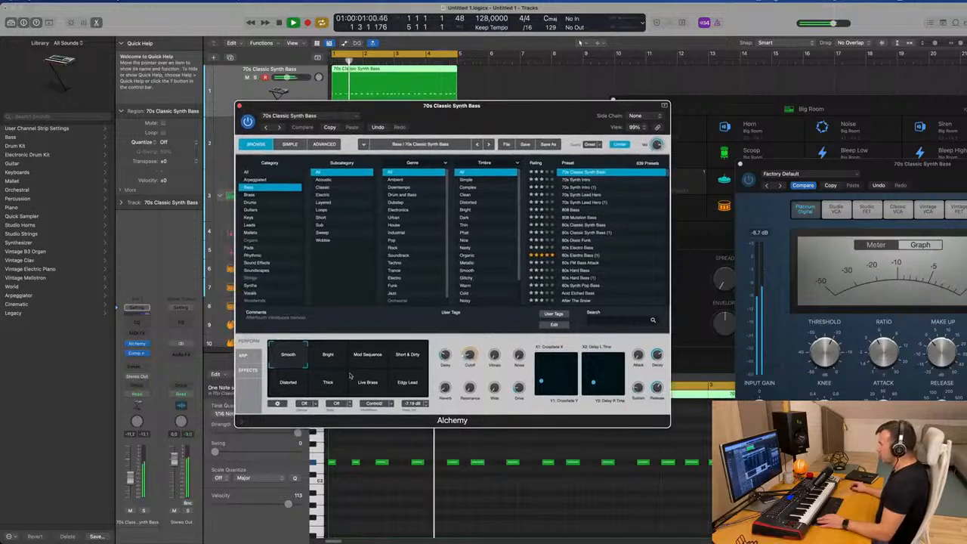
{"action": "mouse_move", "coordinate": [444, 356]}
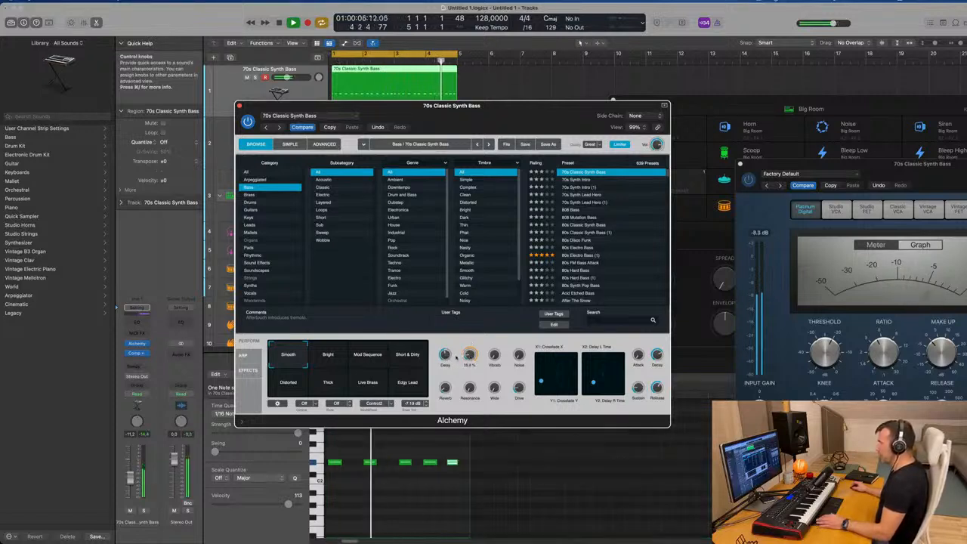
{"action": "mouse_move", "coordinate": [519, 355]}
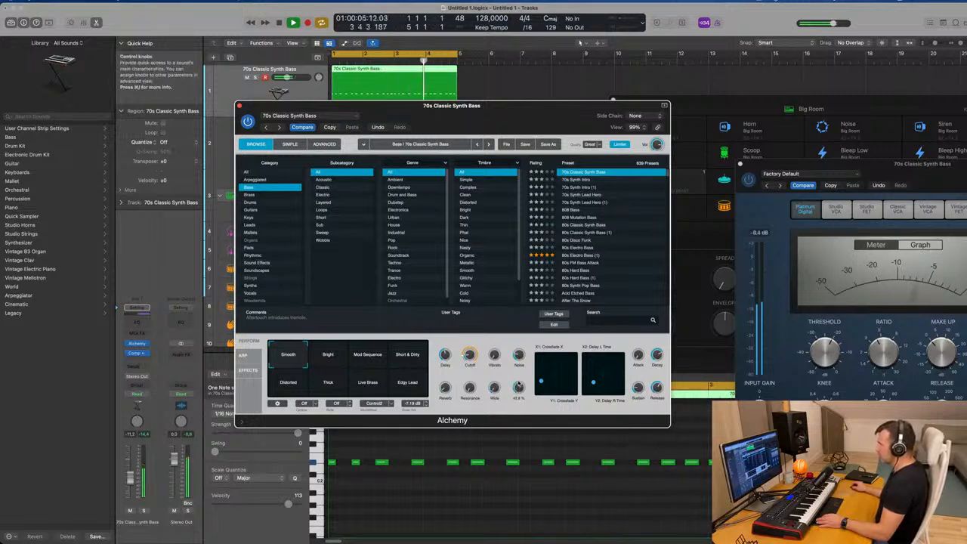
{"action": "mouse_move", "coordinate": [516, 400]}
{"action": "left_mouse_down"}
{"action": "mouse_move", "coordinate": [523, 376]}
{"action": "mouse_move", "coordinate": [518, 398]}
{"action": "left_mouse_up"}
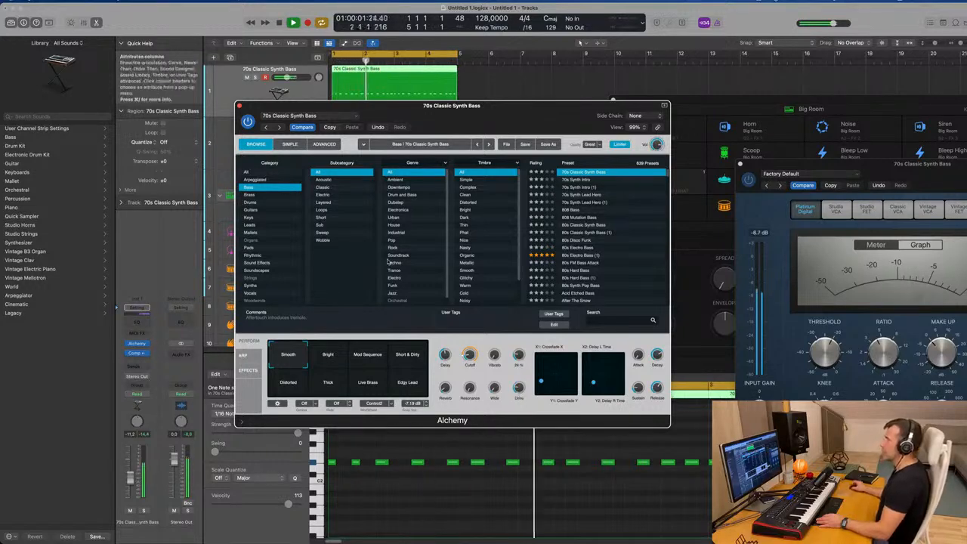
{"action": "left_click_drag", "start_coordinate": [251, 108], "coordinate": [425, 148]}
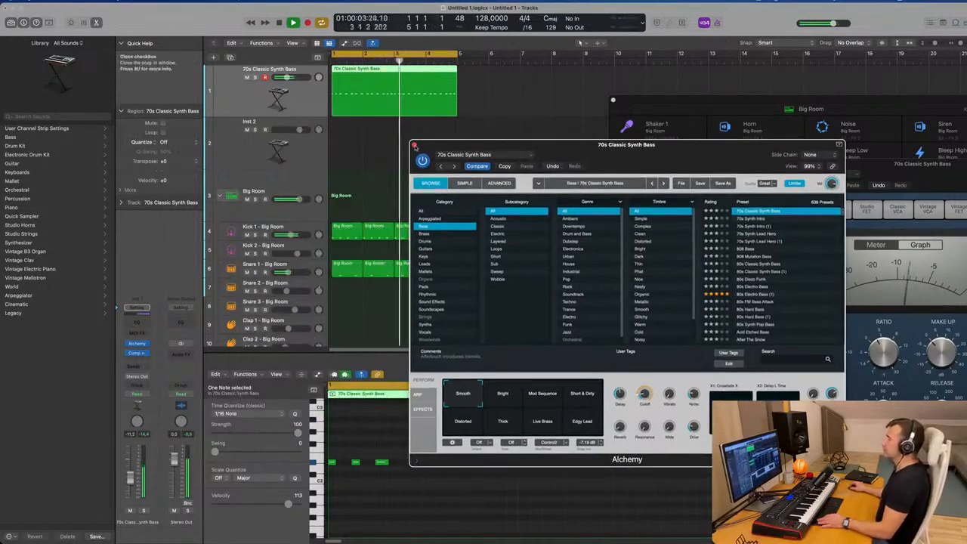
{"action": "left_click", "coordinate": [414, 144]}
Lower the Snare 1 track's volume to about -11.5 dB while the loop plays.
{"action": "scroll", "coordinate": [308, 278], "scroll_direction": "down", "scroll_amount": 4}
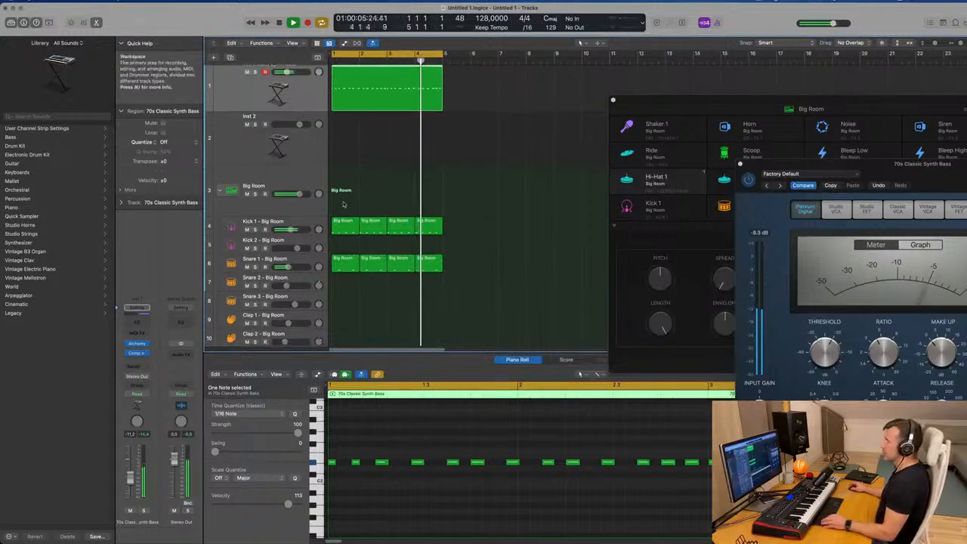
{"action": "left_click", "coordinate": [308, 278]}
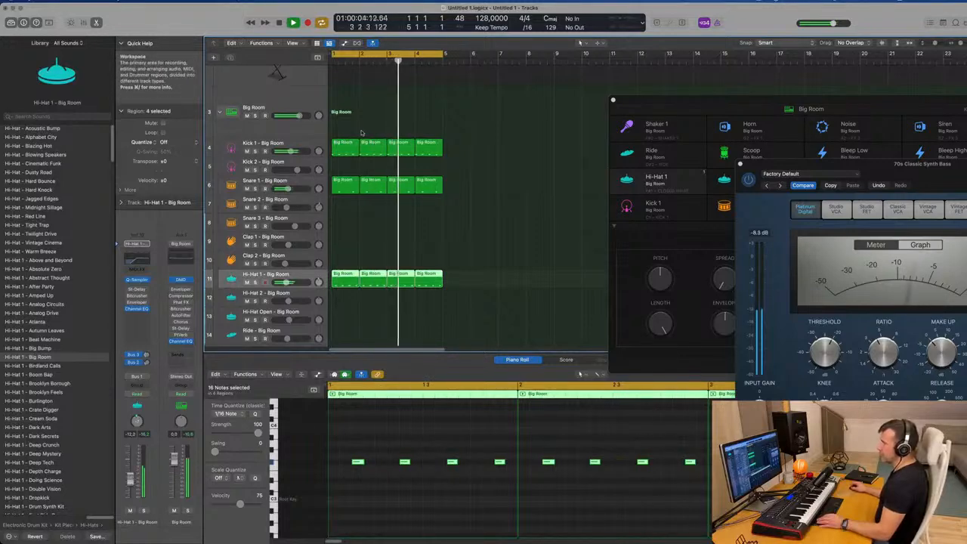
{"action": "left_click", "coordinate": [272, 184]}
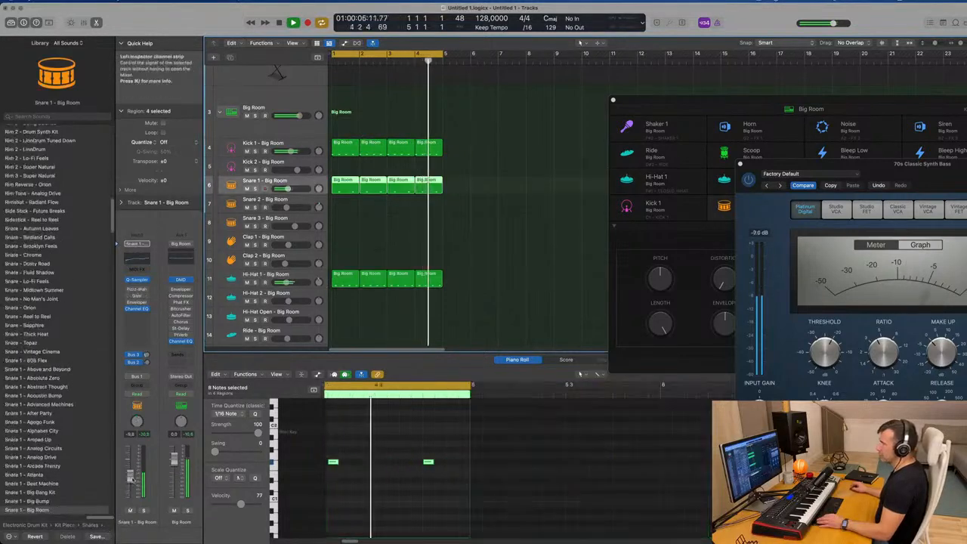
Copy the first Hi-Hat 1 region onto the Shaker 2 track at bar 1.
{"action": "scroll", "coordinate": [370, 190], "scroll_direction": "down", "scroll_amount": 3}
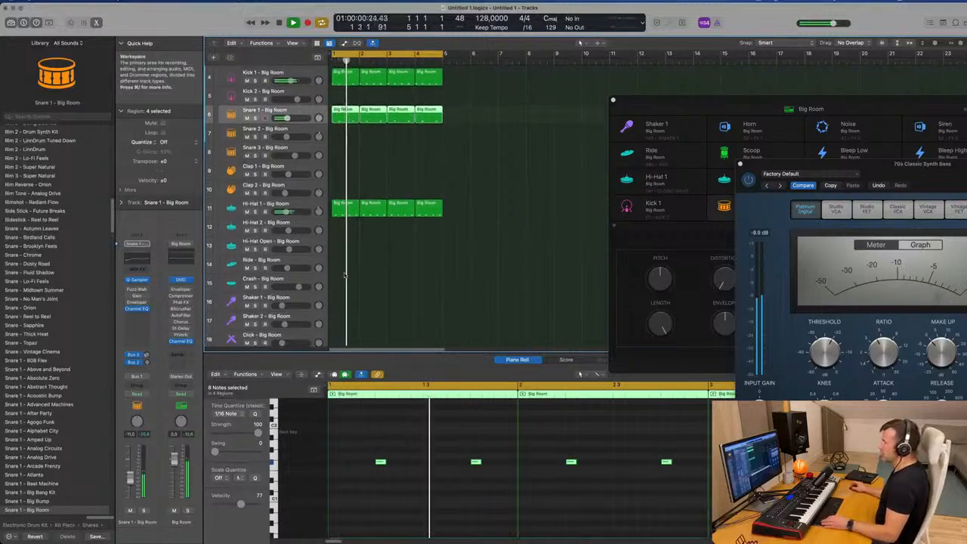
{"action": "scroll", "coordinate": [371, 189], "scroll_direction": "down", "scroll_amount": 2}
{"action": "left_click", "coordinate": [345, 157]}
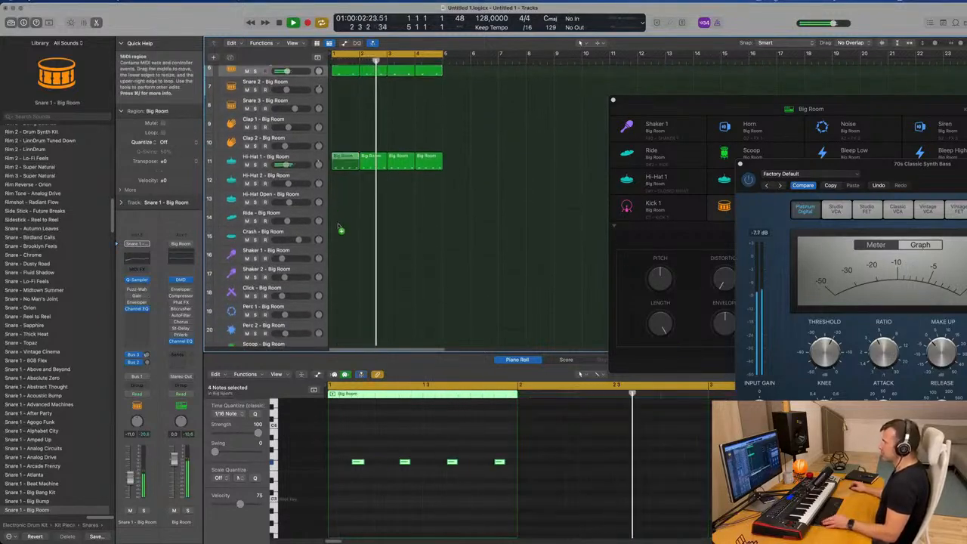
{"action": "left_click_drag", "start_coordinate": [345, 156], "coordinate": [336, 276]}
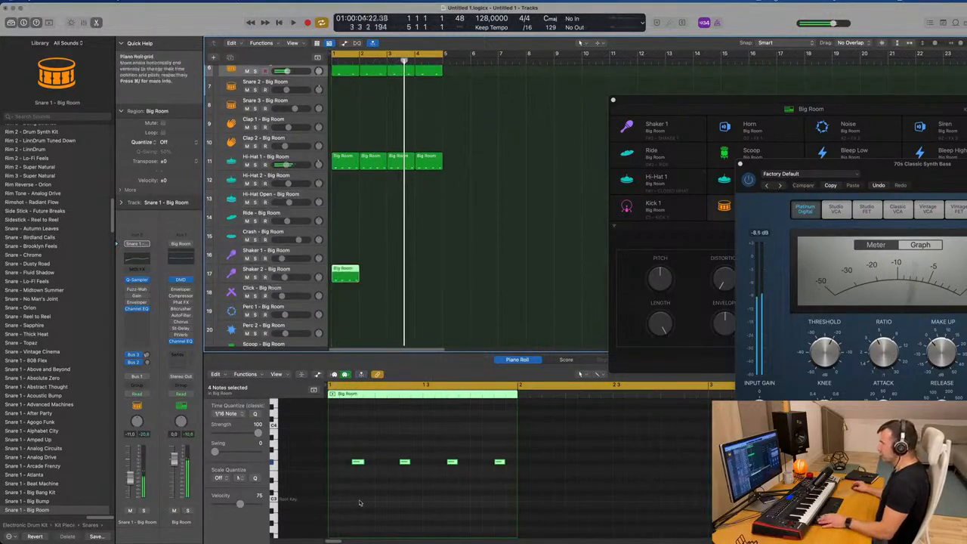
Duplicate the four Shaker 2 notes onto the beats in between for an eighth-note pattern, and play it back.
{"action": "key", "text": "space"}
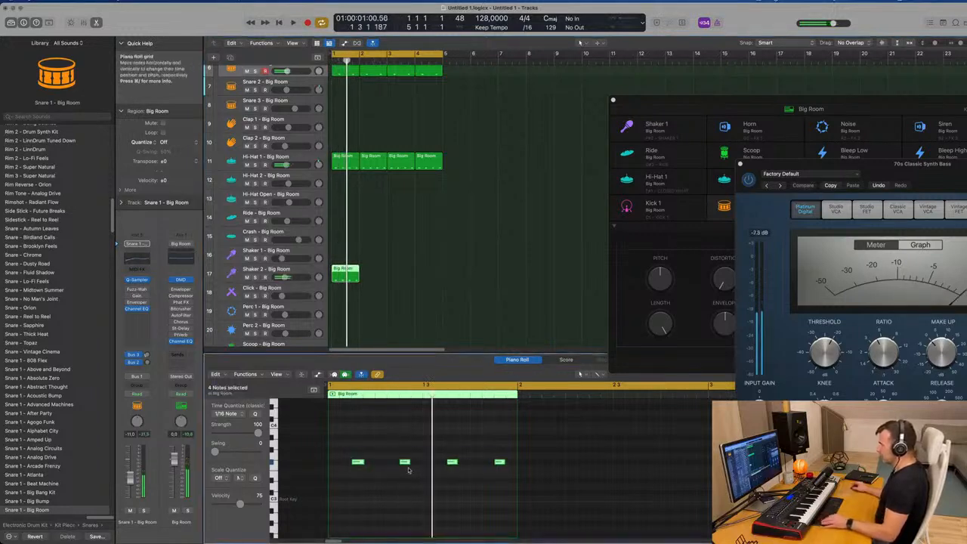
{"action": "left_click_drag", "start_coordinate": [349, 464], "coordinate": [336, 469]}
{"action": "key", "text": "space"}
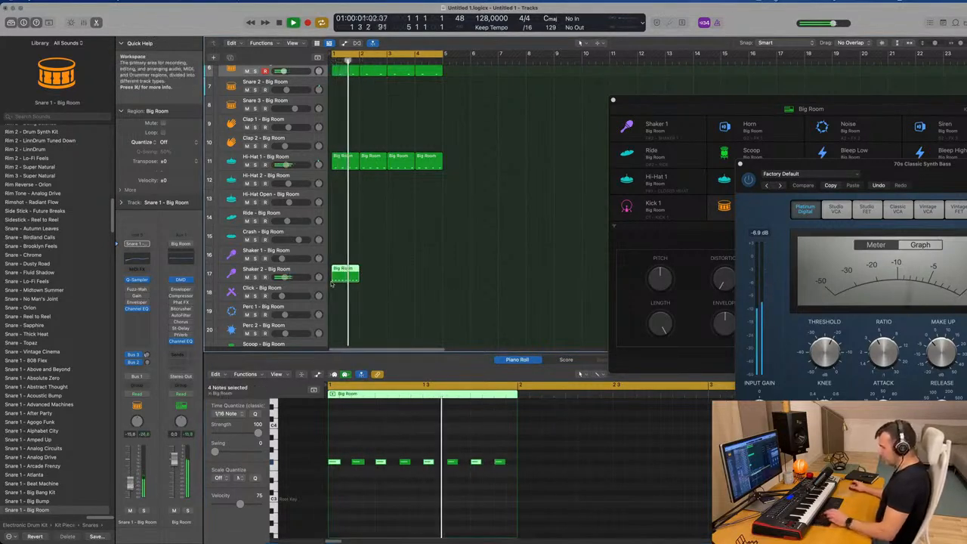
Repeat the one-bar Shaker 2 region three times so that it fills the four-bar loop.
{"action": "key", "text": "super+r"}
{"action": "key", "text": "super+r"}
{"action": "key", "text": "super+r"}
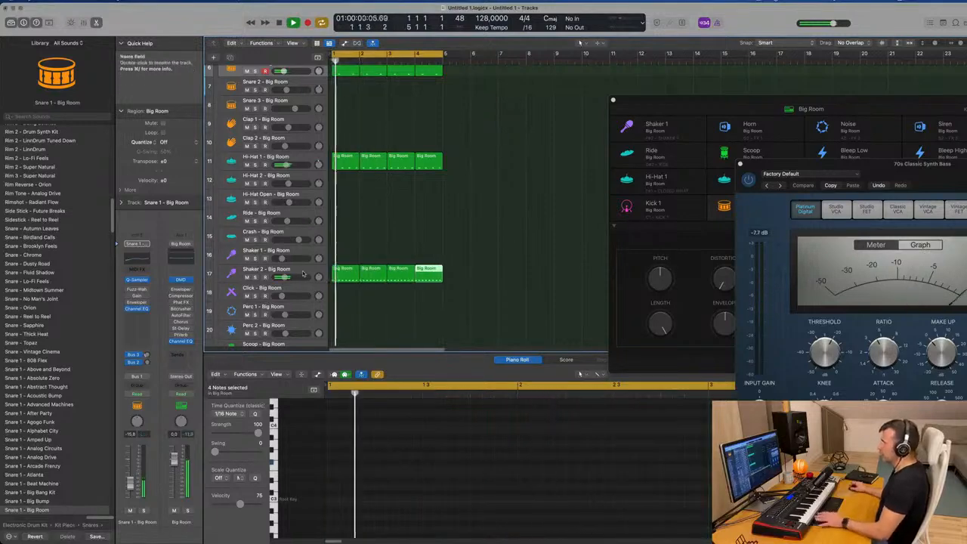
Select the Shaker 2 track and lower its volume to about -17.6 dB during playback.
{"action": "left_click", "coordinate": [232, 273]}
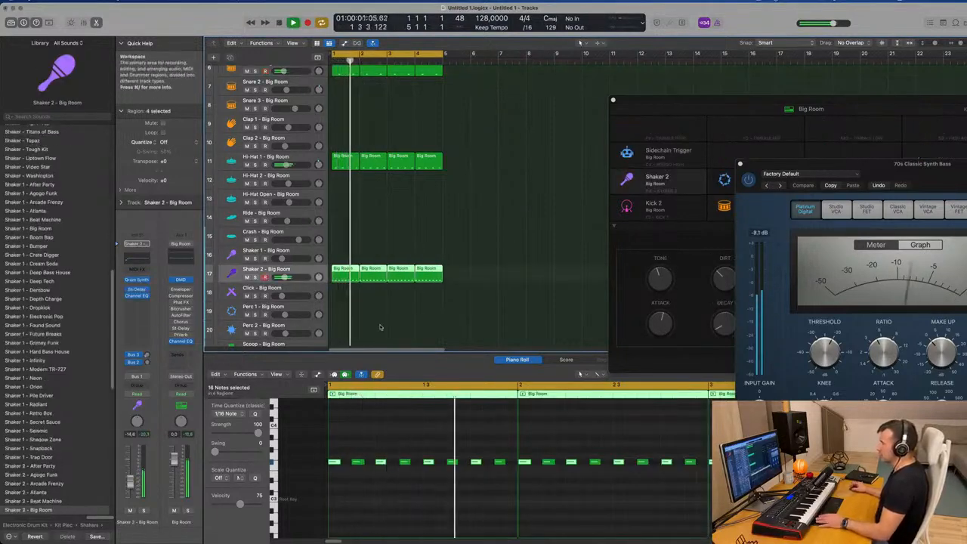
{"action": "key", "text": "space"}
{"action": "key", "text": "space"}
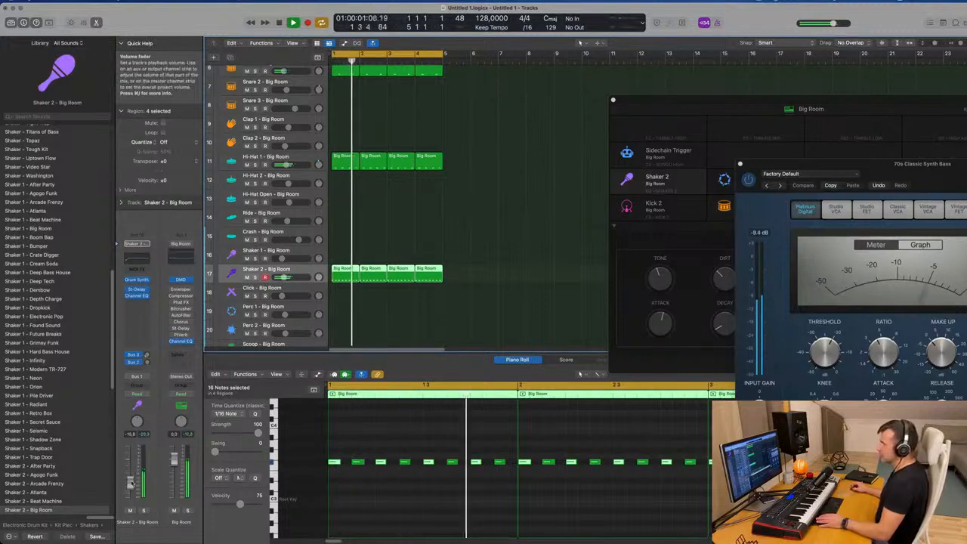
{"action": "left_click_drag", "start_coordinate": [131, 485], "coordinate": [131, 486]}
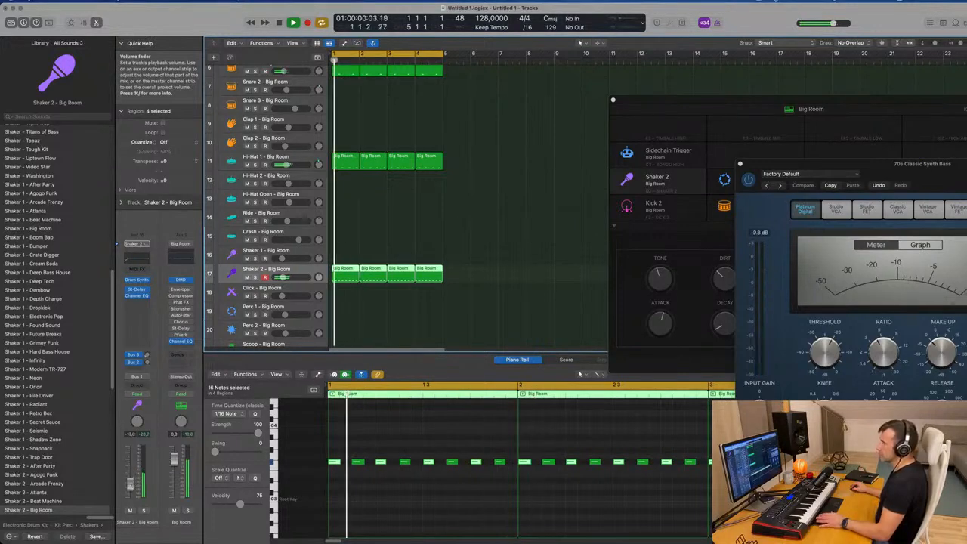
Insert a Sample Delay effect in the free audio effect slot of the Shaker 2 channel.
{"action": "left_click", "coordinate": [141, 303]}
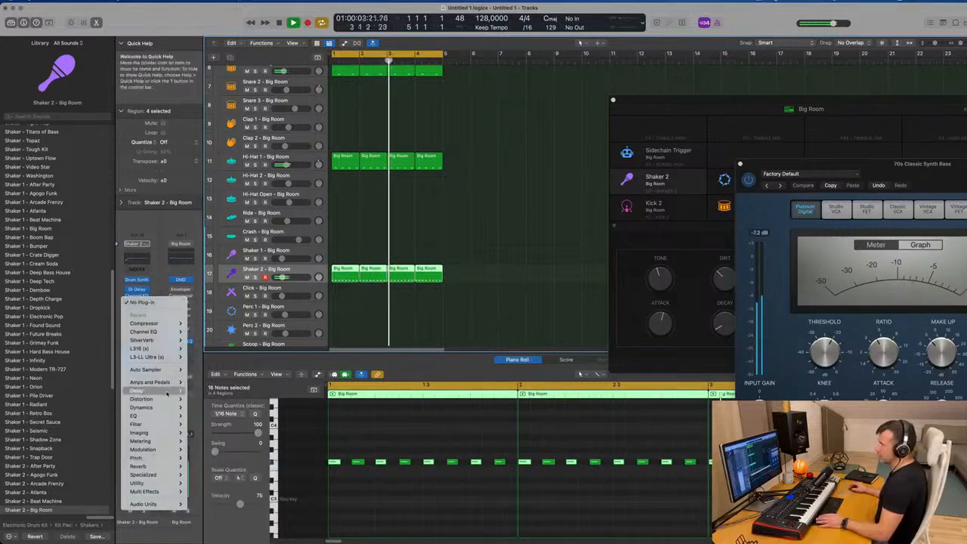
{"action": "mouse_move", "coordinate": [138, 391]}
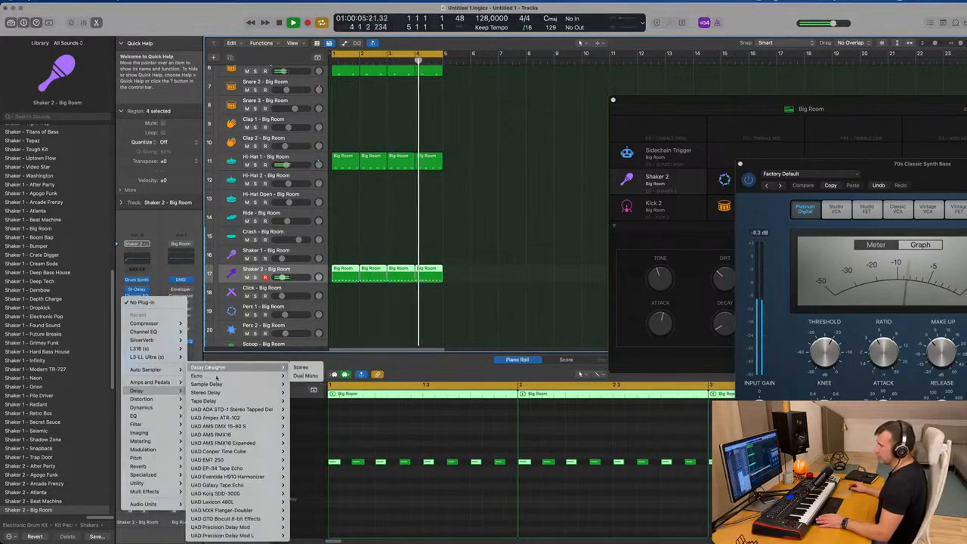
{"action": "mouse_move", "coordinate": [213, 384]}
{"action": "left_click", "coordinate": [300, 385]}
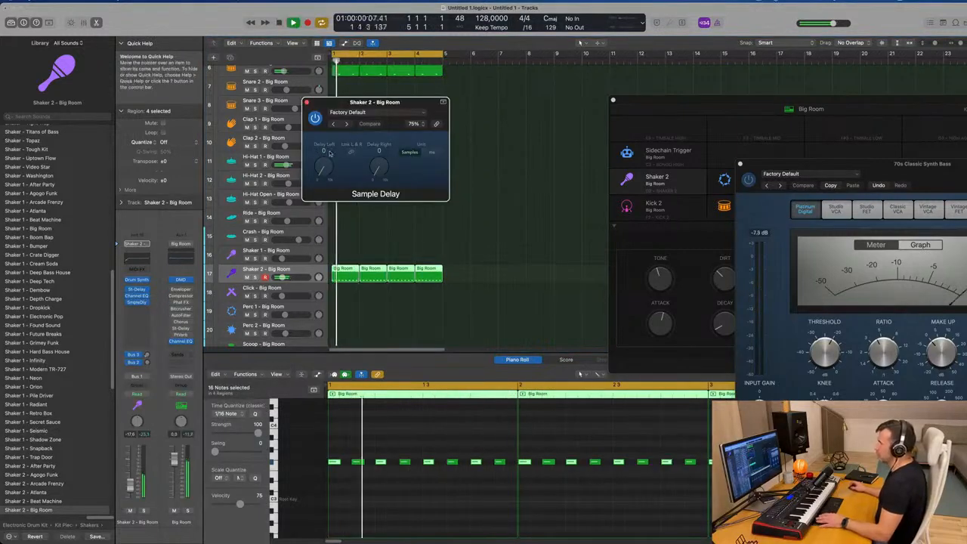
Set the Sample Delay to 20 samples for the left channel and 10 samples for the right.
{"action": "double_click", "coordinate": [323, 152]}
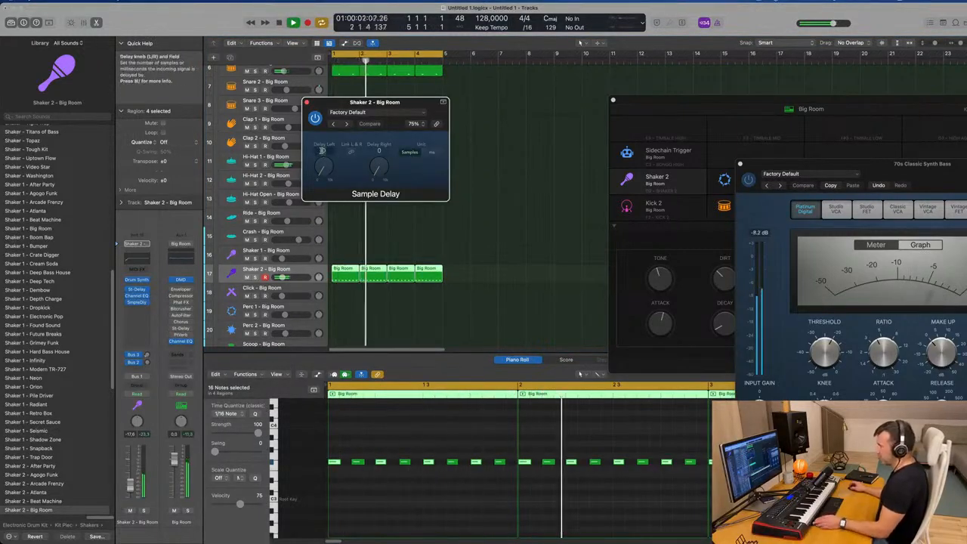
{"action": "type", "text": "10"}
{"action": "key", "text": "Return"}
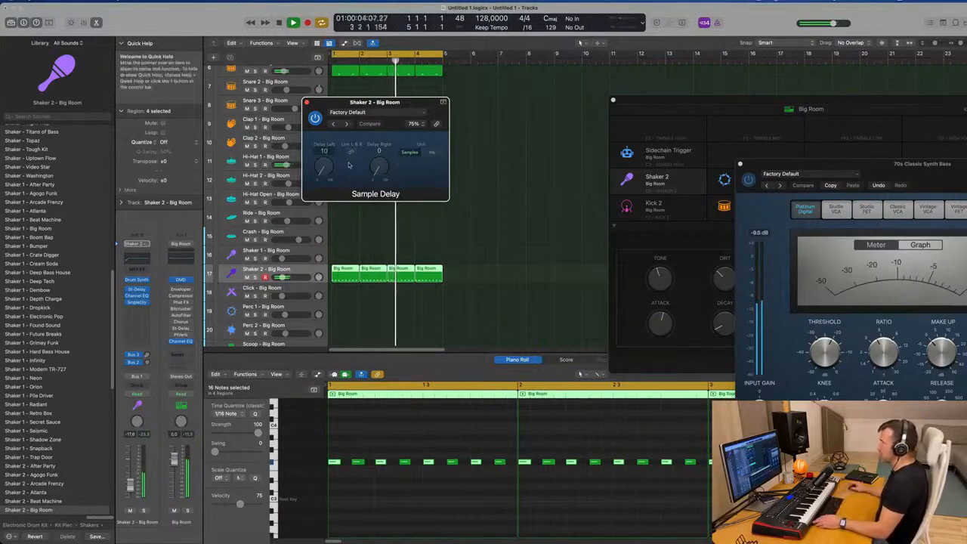
{"action": "double_click", "coordinate": [325, 150]}
{"action": "type", "text": "20"}
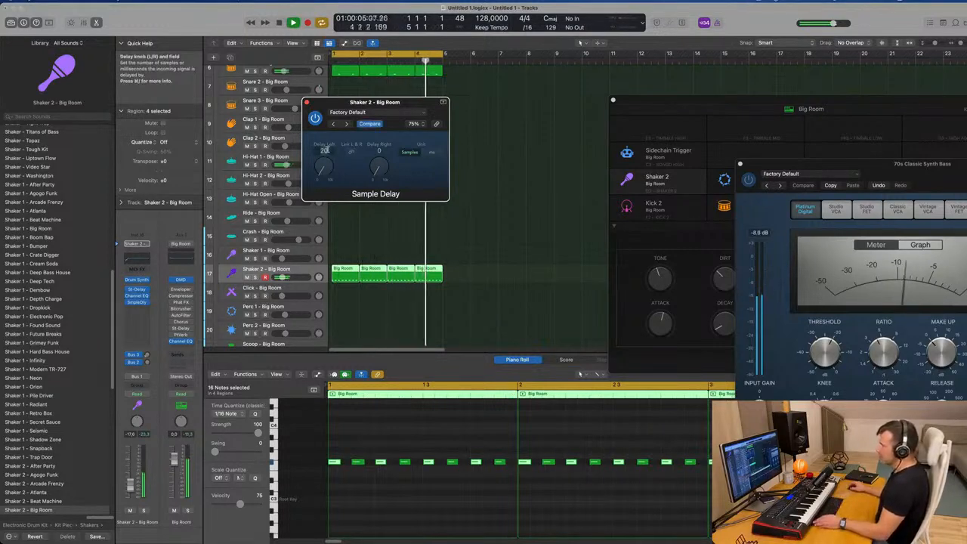
{"action": "key", "text": "Return"}
{"action": "double_click", "coordinate": [380, 151]}
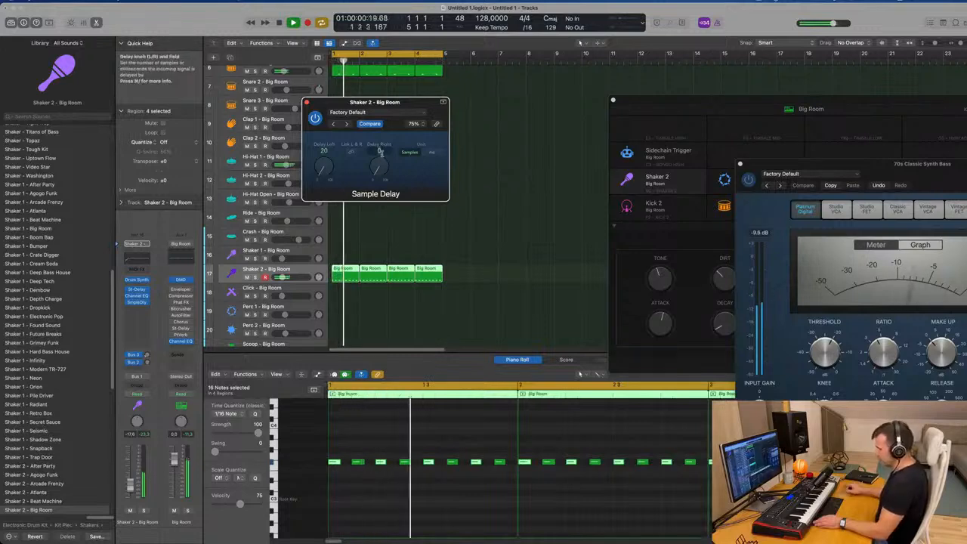
{"action": "type", "text": "1"}
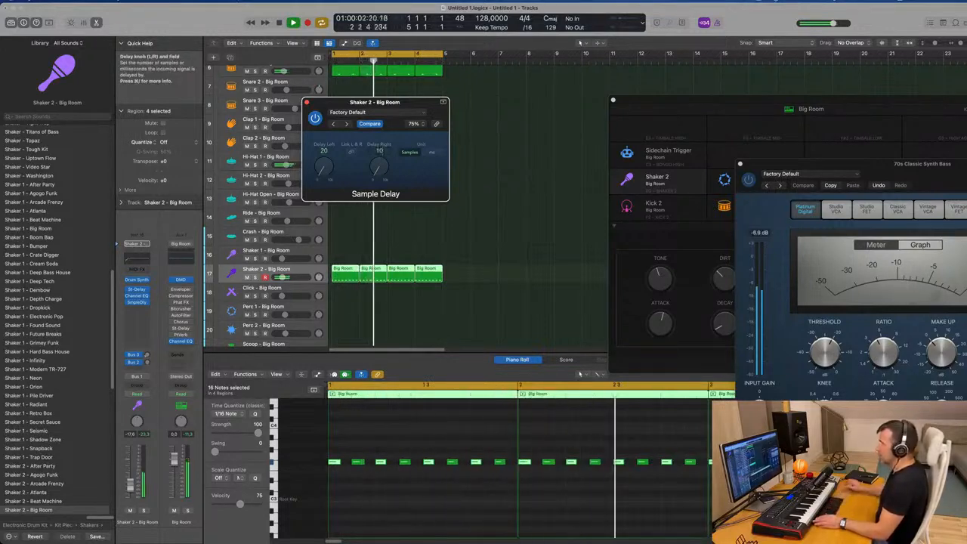
Try different left delay amounts by ear, and set the left delay back to 20 samples.
{"action": "left_click_drag", "start_coordinate": [392, 103], "coordinate": [410, 103]}
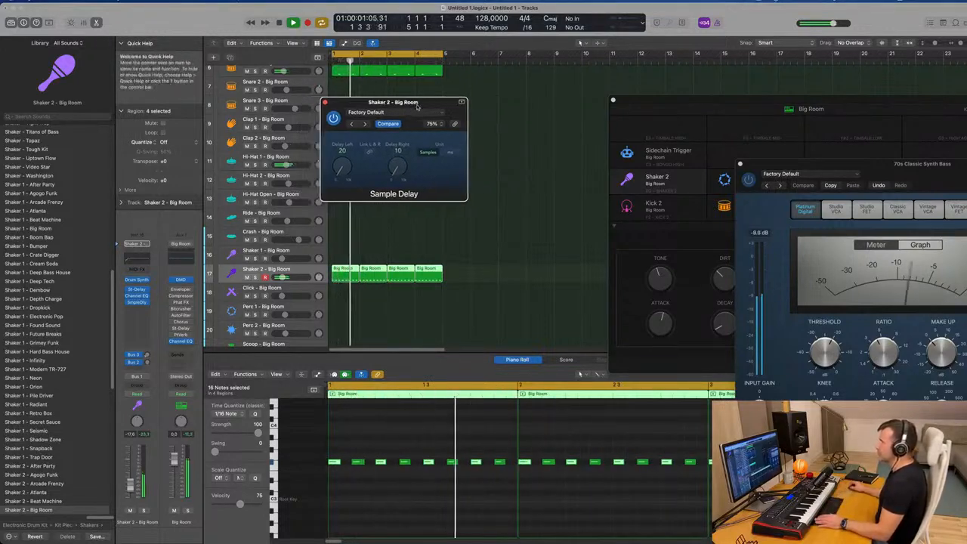
{"action": "left_click_drag", "start_coordinate": [337, 173], "coordinate": [339, 169]}
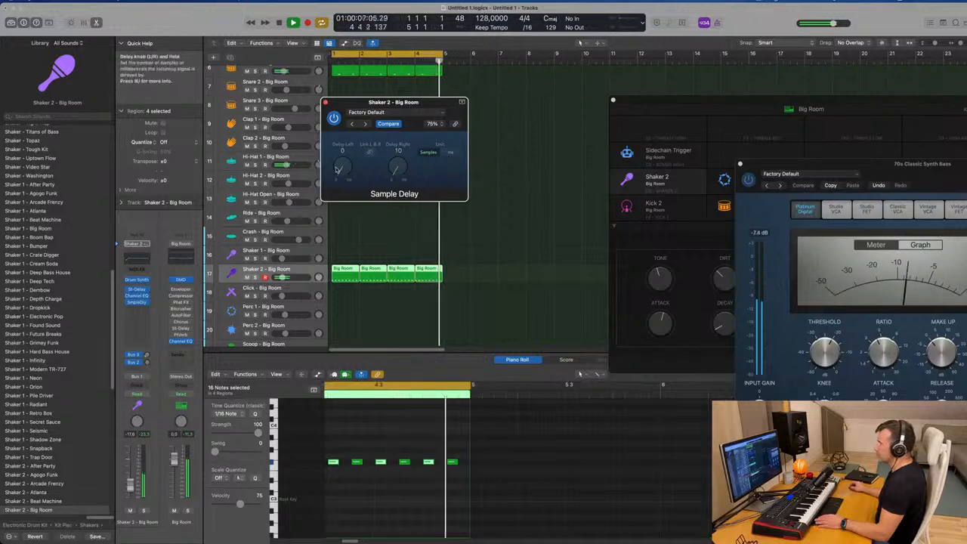
{"action": "left_click_drag", "start_coordinate": [337, 171], "coordinate": [337, 170]}
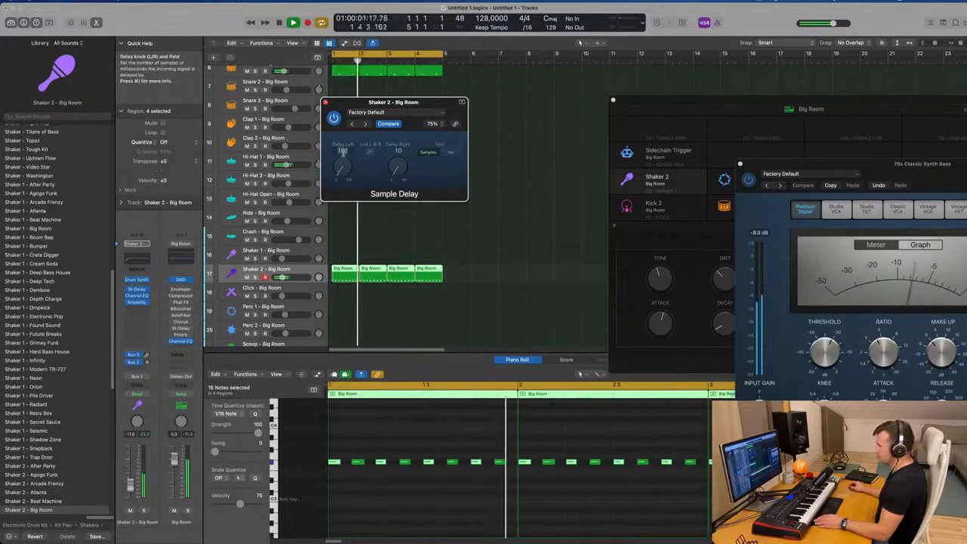
{"action": "type", "text": "2"}
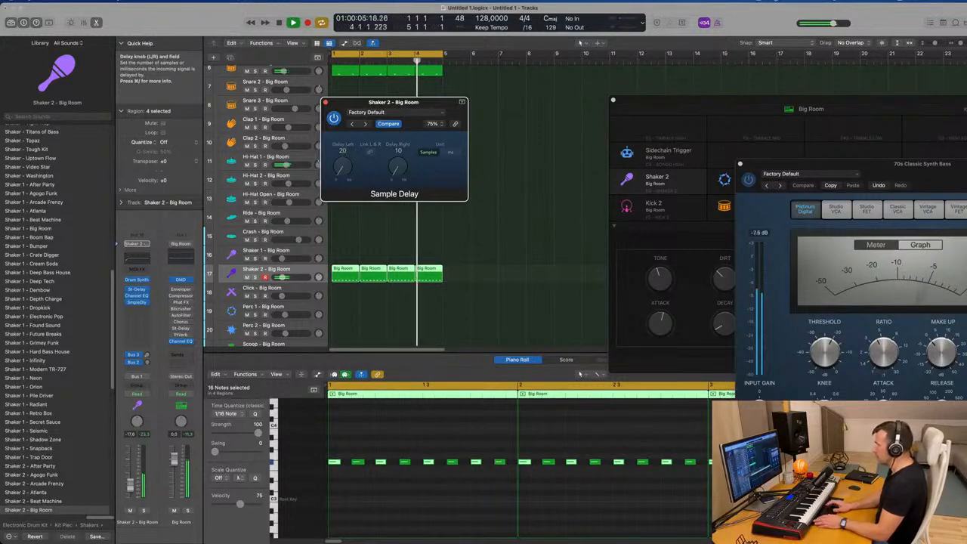
Switch the Sample Delay unit to milliseconds, link the left and right delays, and set both to about 2.5 ms.
{"action": "left_click", "coordinate": [450, 152]}
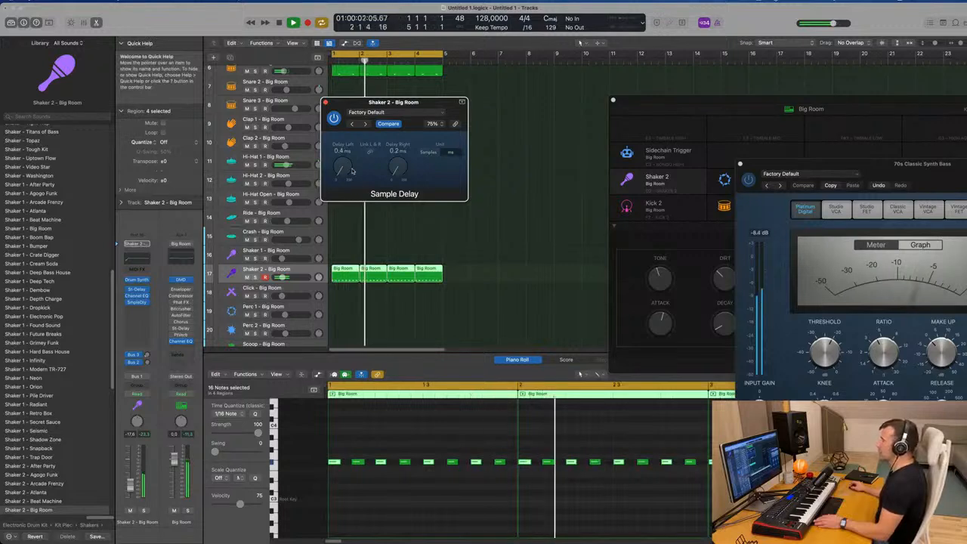
{"action": "left_click", "coordinate": [370, 153]}
{"action": "left_click_drag", "start_coordinate": [347, 170], "coordinate": [347, 169]}
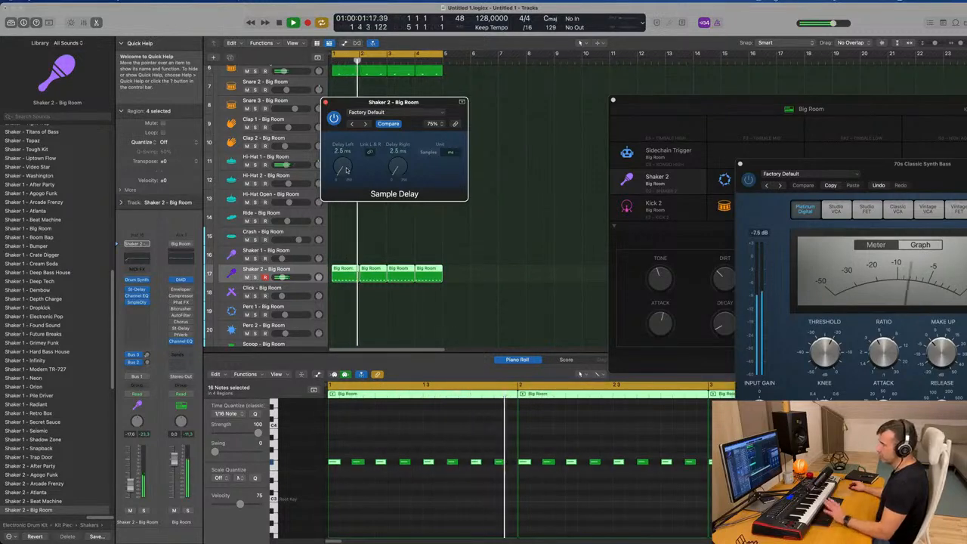
In Shaker 2's Stereo Delay, set the output mix to 39% left and 54% right, and the feedback to 19% left and 15% right.
{"action": "left_click", "coordinate": [138, 292]}
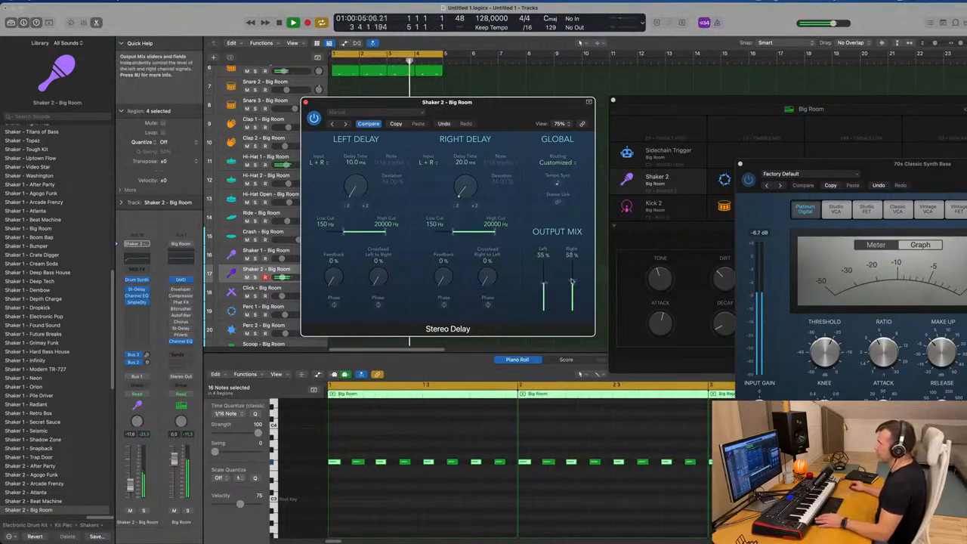
{"action": "left_click_drag", "start_coordinate": [573, 280], "coordinate": [545, 293]}
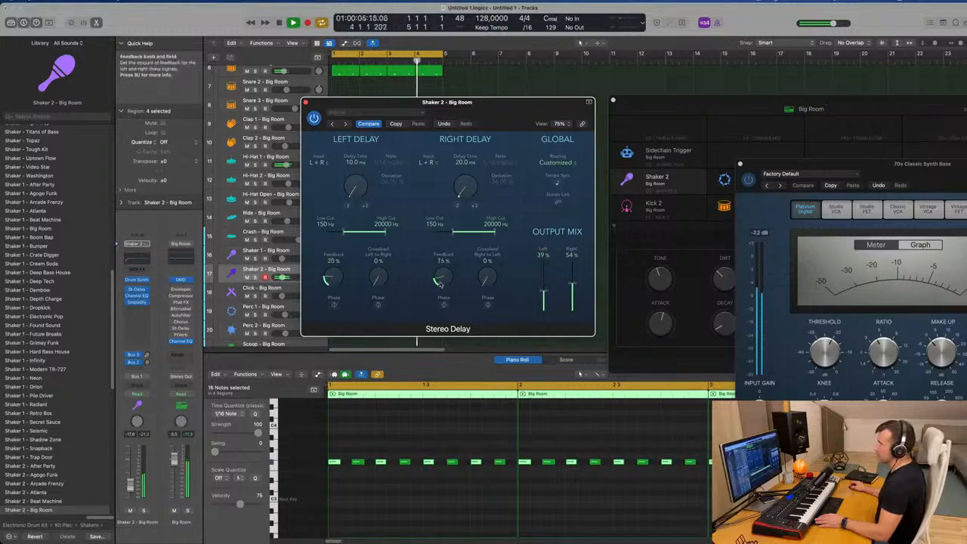
{"action": "left_click_drag", "start_coordinate": [338, 277], "coordinate": [335, 278]}
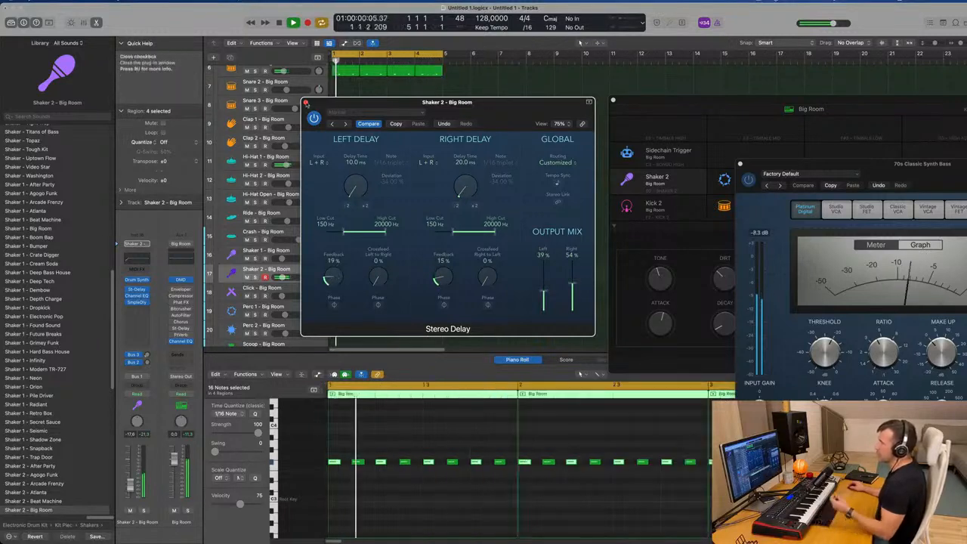
Close Shaker 2's Stereo Delay and Sample Delay windows and select the 70s Classic Synth Bass track.
{"action": "left_click", "coordinate": [305, 102]}
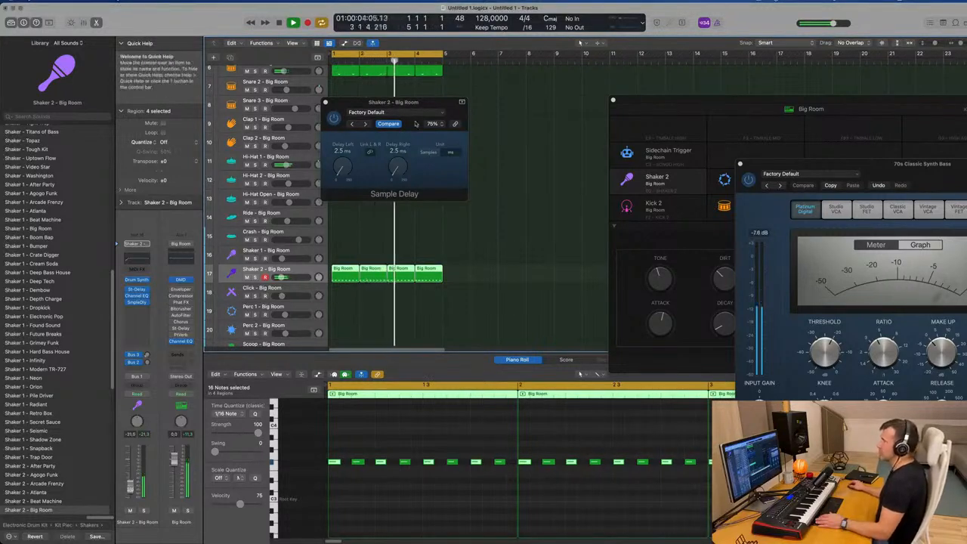
{"action": "left_click_drag", "start_coordinate": [330, 103], "coordinate": [373, 97]}
{"action": "left_click", "coordinate": [374, 97]}
{"action": "scroll", "coordinate": [305, 100], "scroll_direction": "up", "scroll_amount": 5}
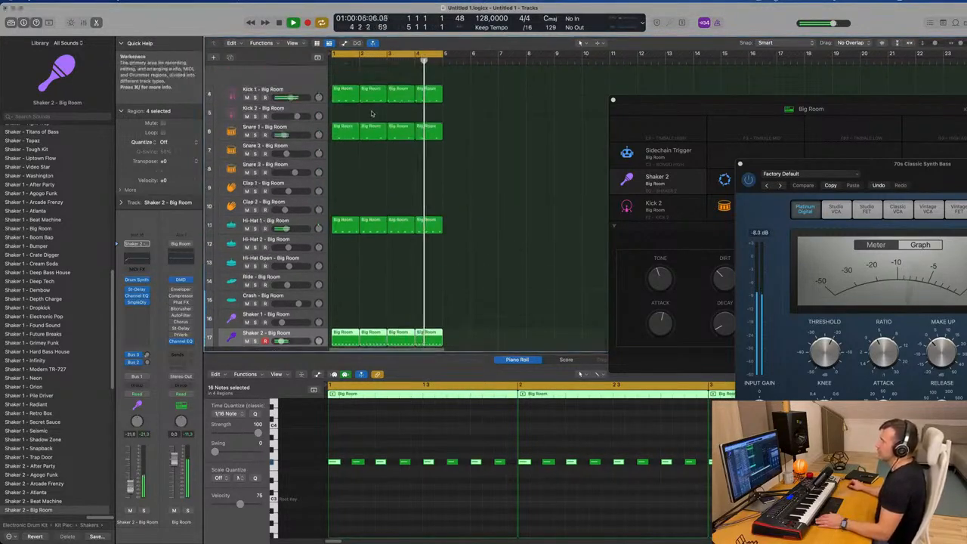
{"action": "left_click", "coordinate": [305, 100]}
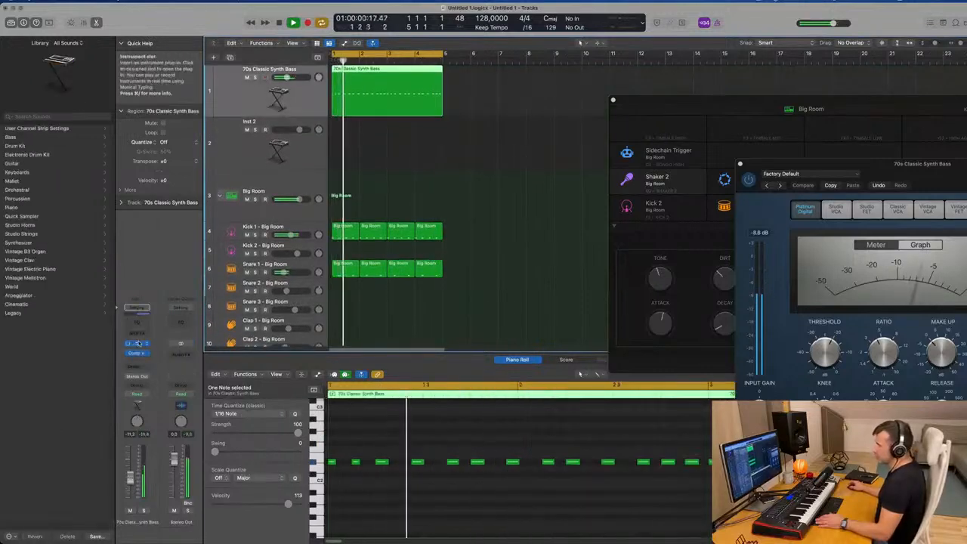
Open the bass track's Alchemy synth and audition the Bright, Mod Sequence, Short & Dirty, Distorted, Live Brass and Edgy Lead snapshots.
{"action": "left_click", "coordinate": [137, 344]}
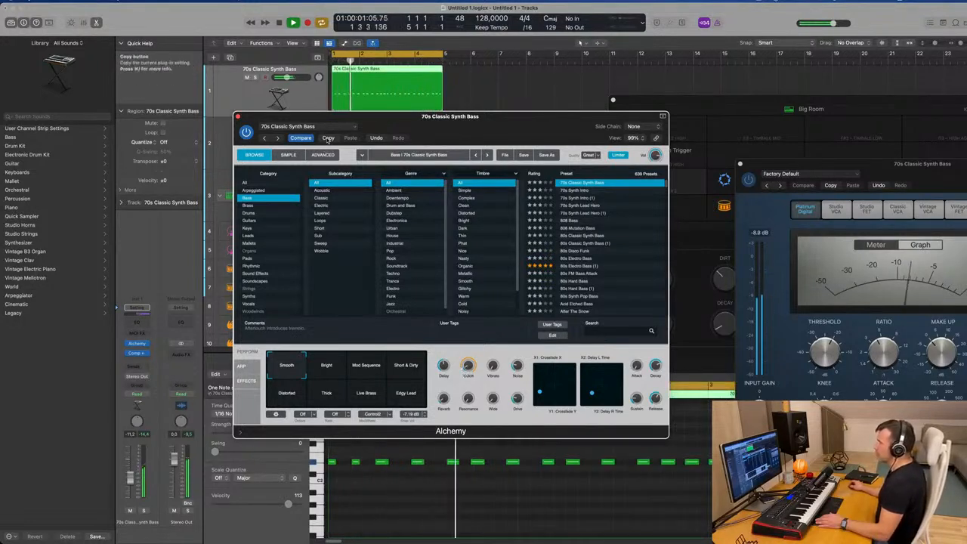
{"action": "left_click", "coordinate": [314, 365]}
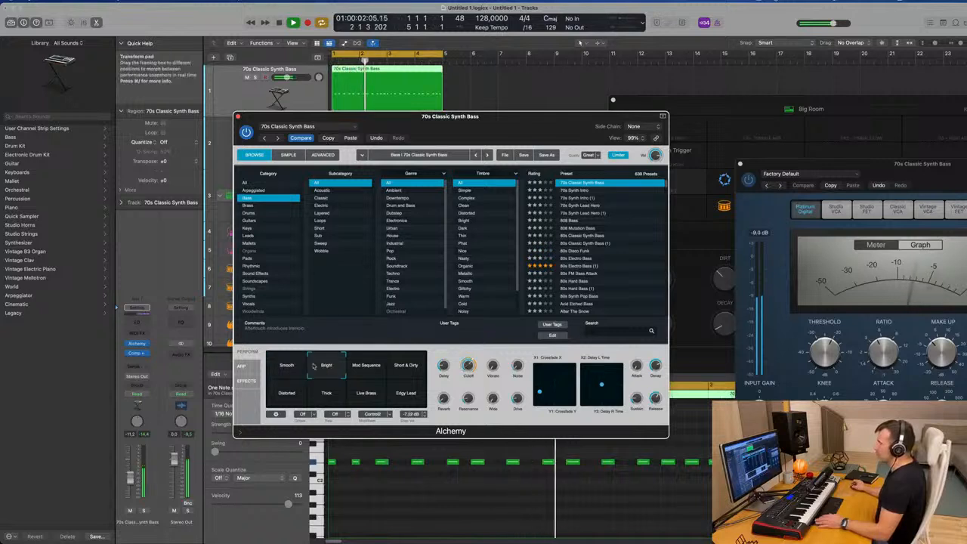
{"action": "left_click", "coordinate": [367, 368]}
{"action": "left_click", "coordinate": [407, 370]}
{"action": "left_click", "coordinate": [296, 395]}
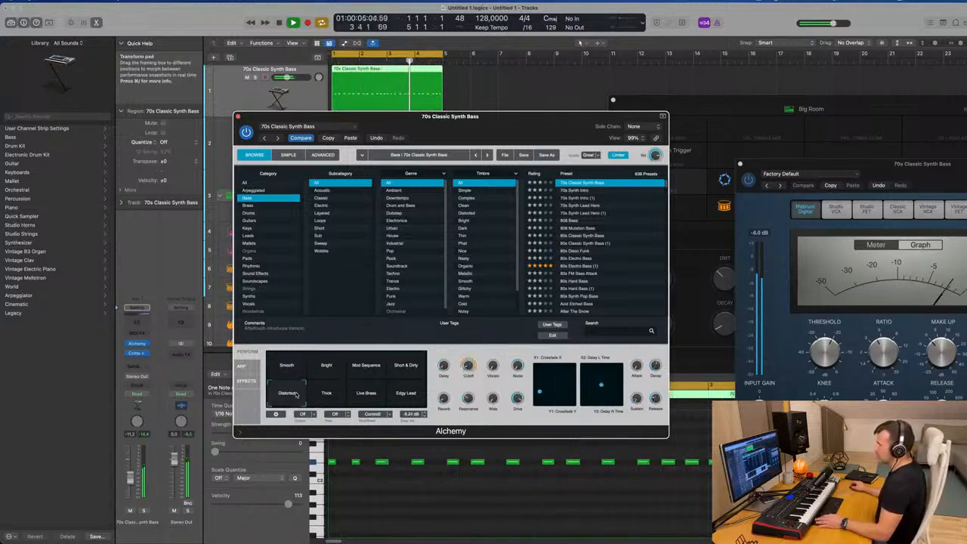
{"action": "left_click", "coordinate": [366, 394]}
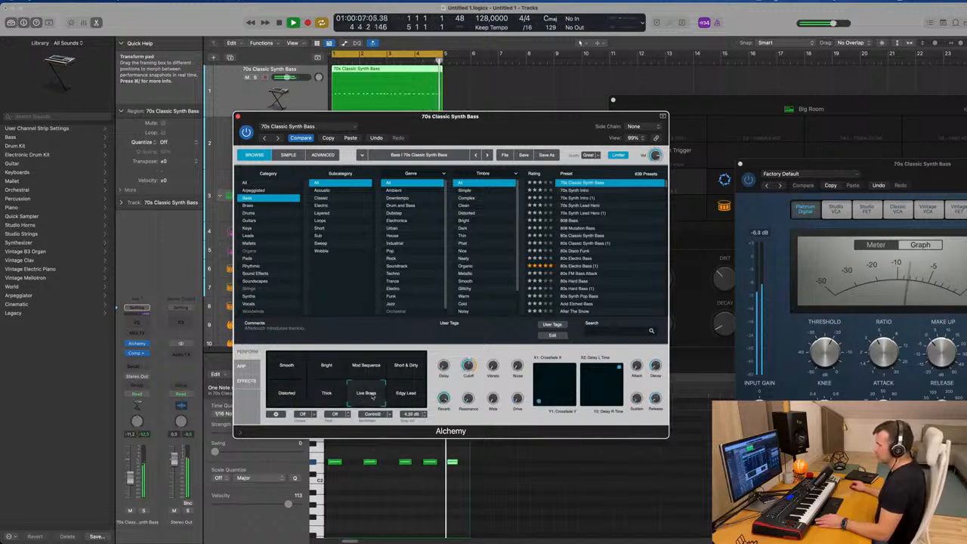
{"action": "left_click", "coordinate": [406, 394]}
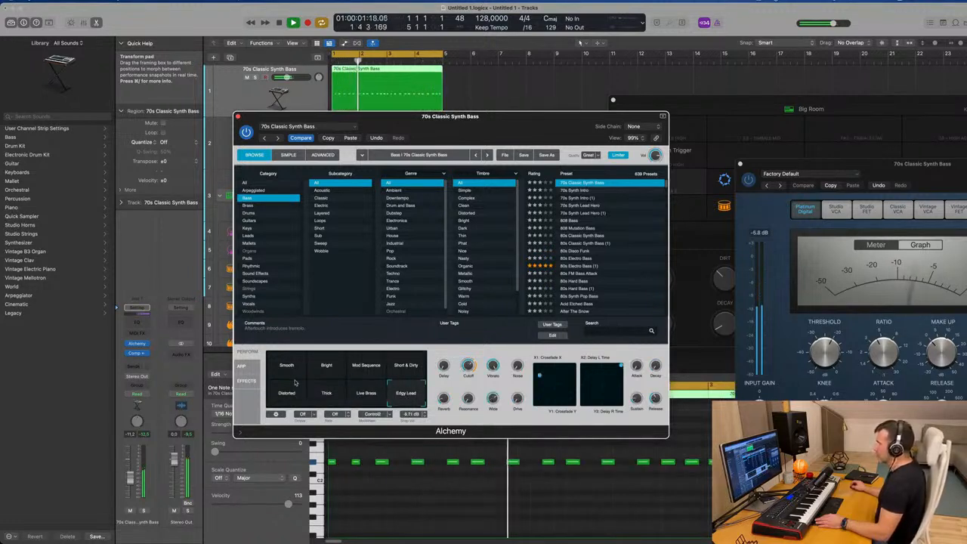
Paste the copied Alchemy settings to return the bass to the Smooth snapshot, and close the synth window.
{"action": "left_click", "coordinate": [350, 138]}
{"action": "left_click_drag", "start_coordinate": [489, 136], "coordinate": [475, 115]}
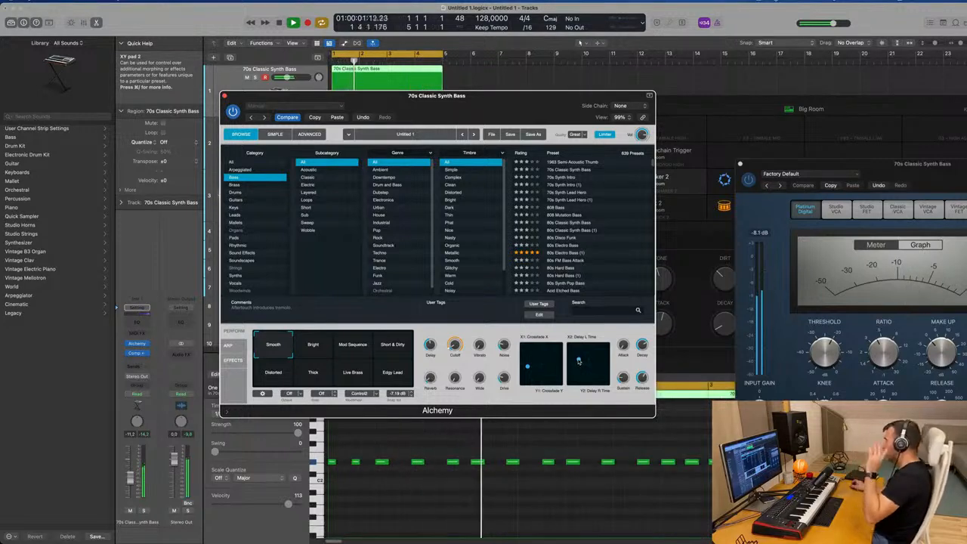
{"action": "left_click_drag", "start_coordinate": [504, 107], "coordinate": [519, 102]}
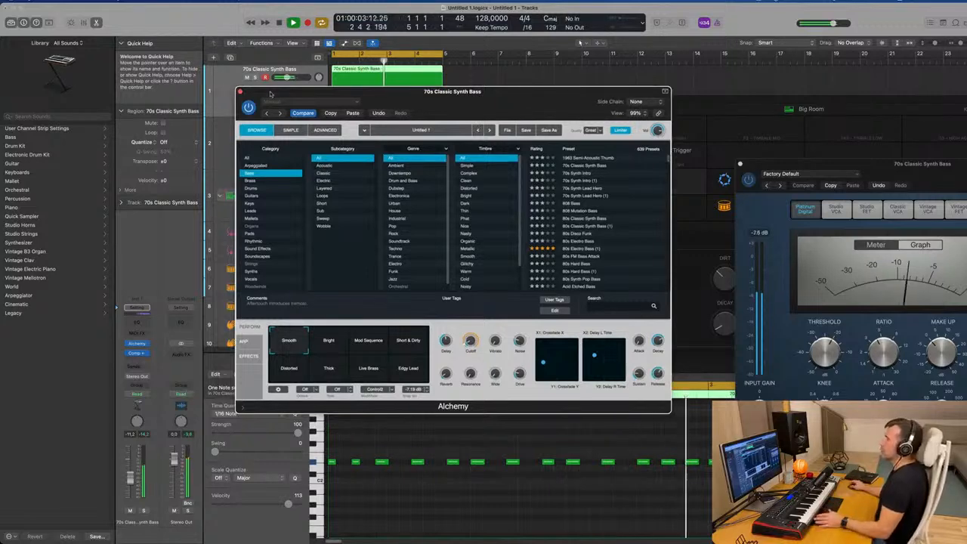
{"action": "left_click", "coordinate": [239, 91]}
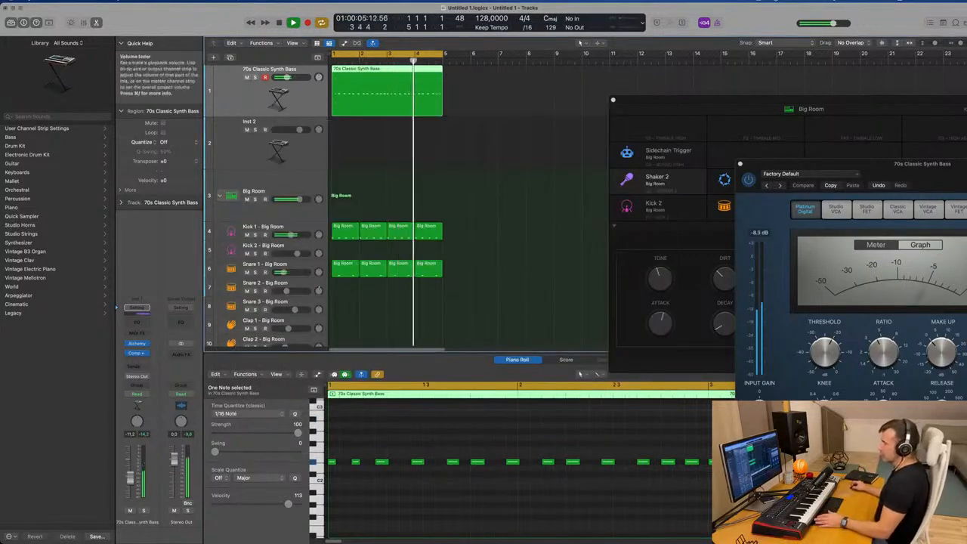
Insert a stereo Vintage Tube EQ after the compressor on the 70s Classic Synth Bass track.
{"action": "left_click", "coordinate": [136, 361]}
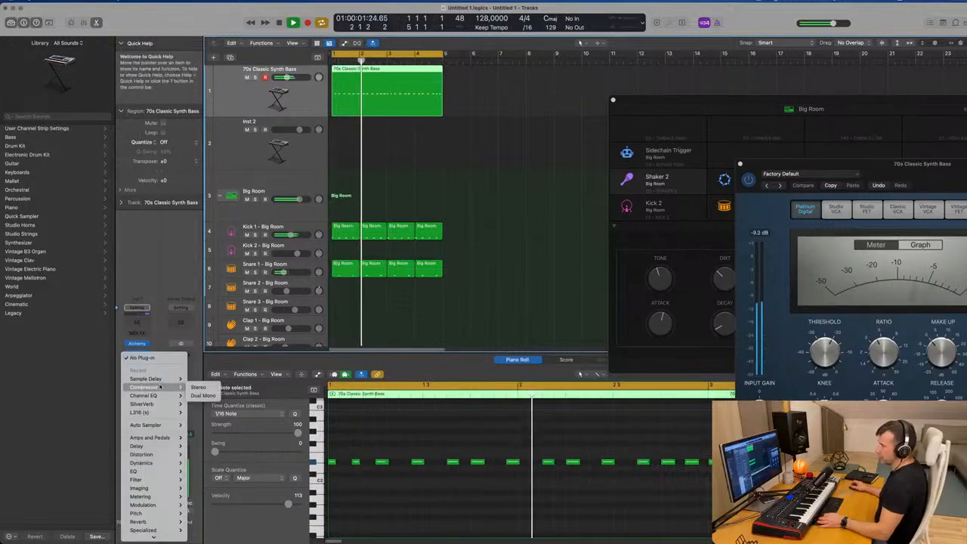
{"action": "mouse_move", "coordinate": [160, 471]}
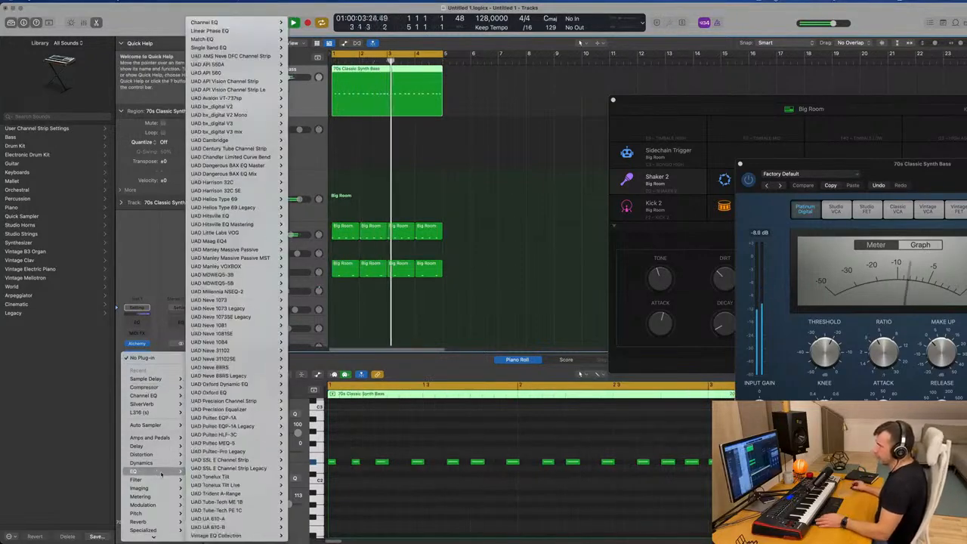
{"action": "mouse_move", "coordinate": [195, 460]}
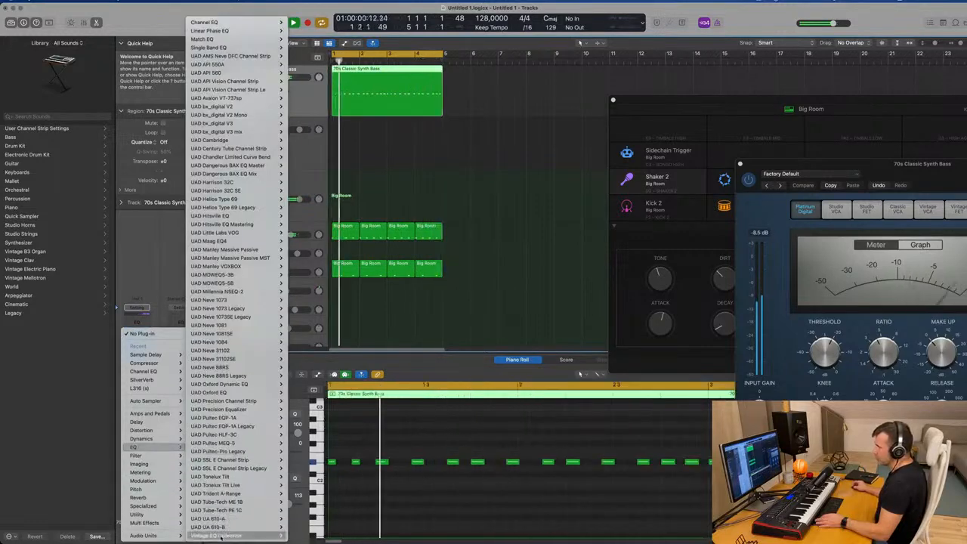
{"action": "mouse_move", "coordinate": [227, 535]}
{"action": "mouse_move", "coordinate": [323, 535]}
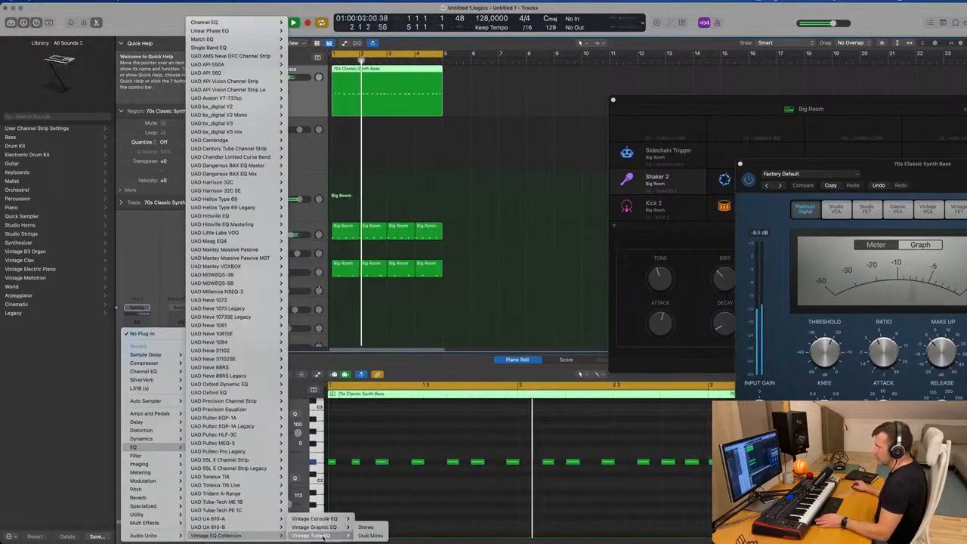
{"action": "left_click", "coordinate": [366, 527]}
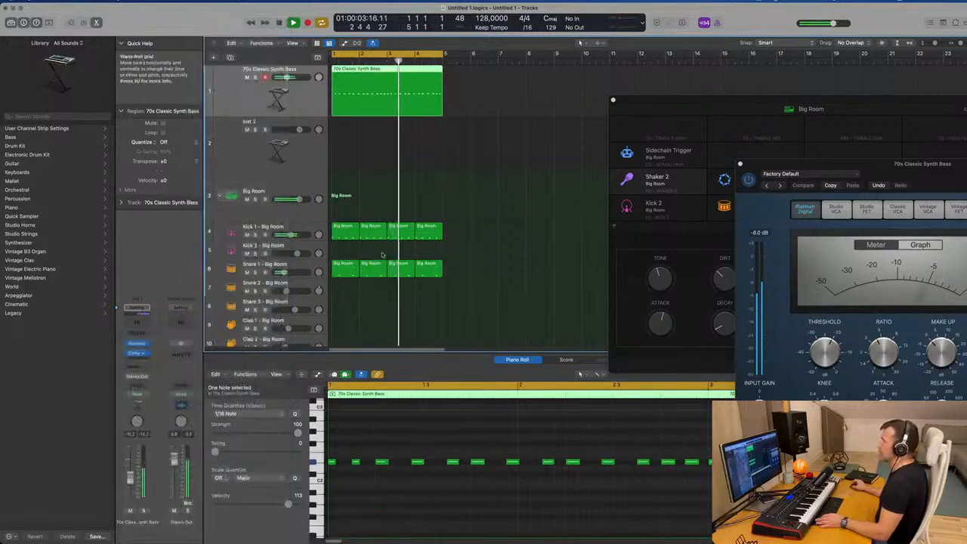
Load the Big Synth preset in the bass's Vintage Tube EQ and place the compressor after the EQ in the effects chain.
{"action": "left_click_drag", "start_coordinate": [534, 110], "coordinate": [540, 110]}
{"action": "left_click", "coordinate": [351, 111]}
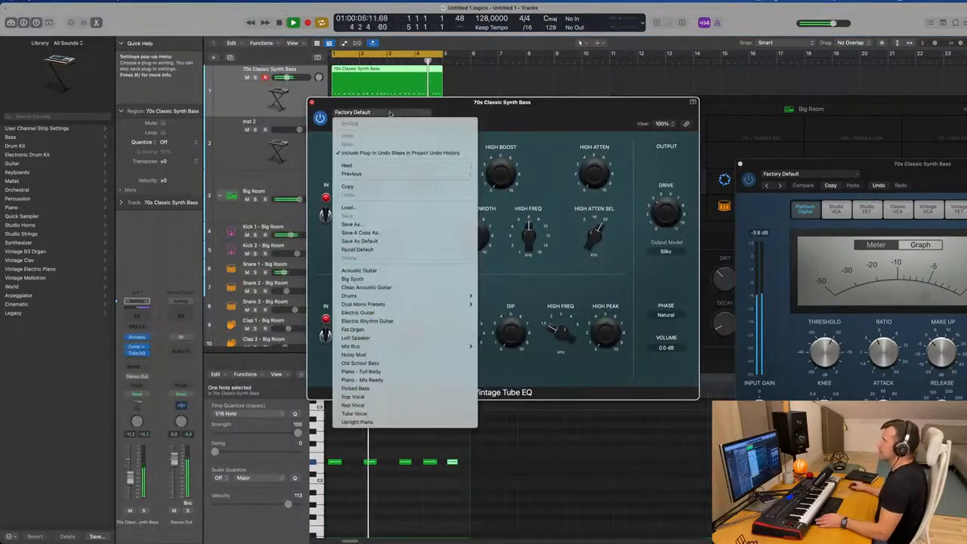
{"action": "left_click", "coordinate": [352, 279]}
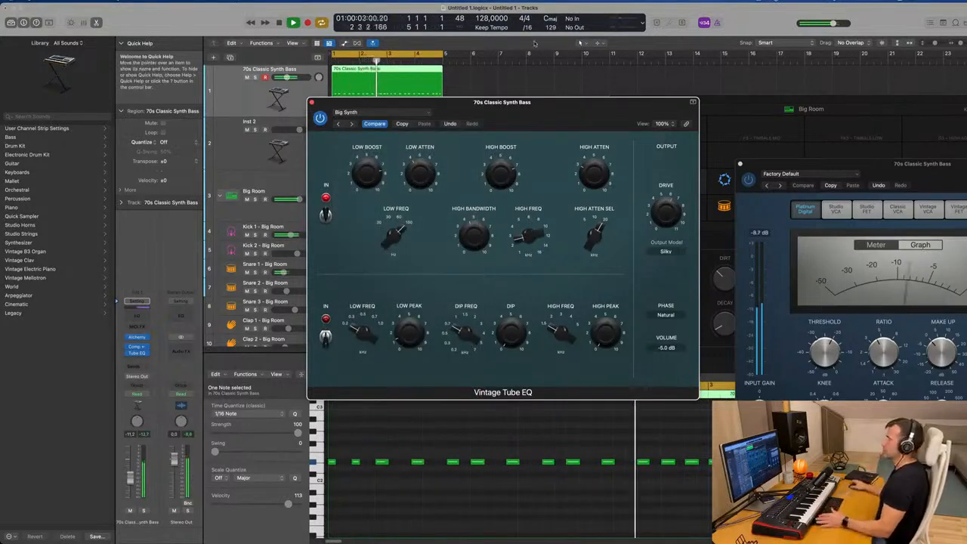
{"action": "left_click_drag", "start_coordinate": [539, 107], "coordinate": [534, 107]}
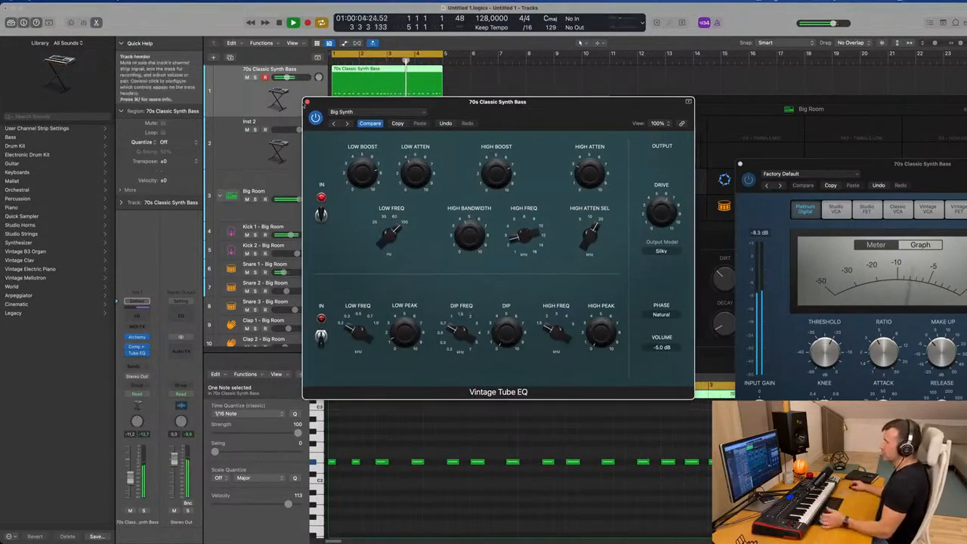
{"action": "left_click", "coordinate": [307, 102]}
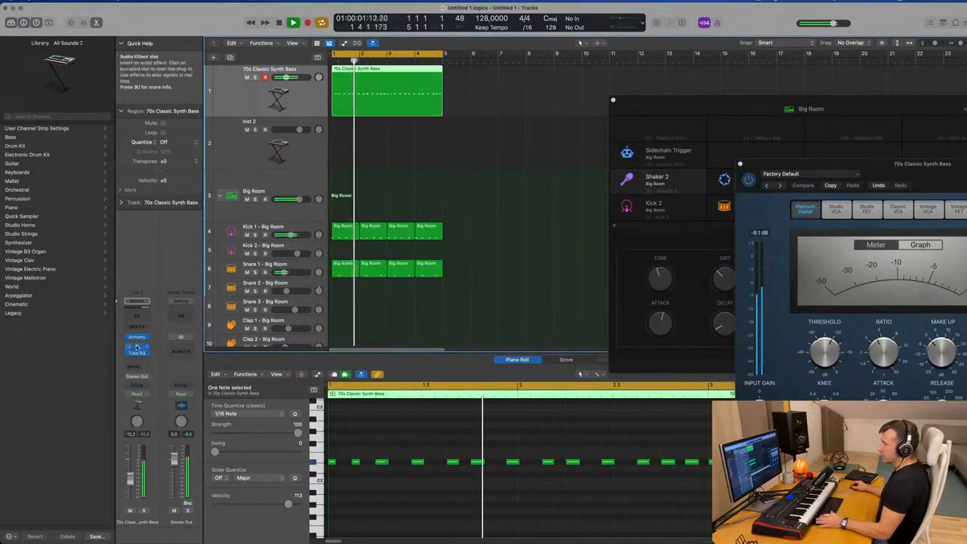
{"action": "left_click_drag", "start_coordinate": [137, 346], "coordinate": [139, 360]}
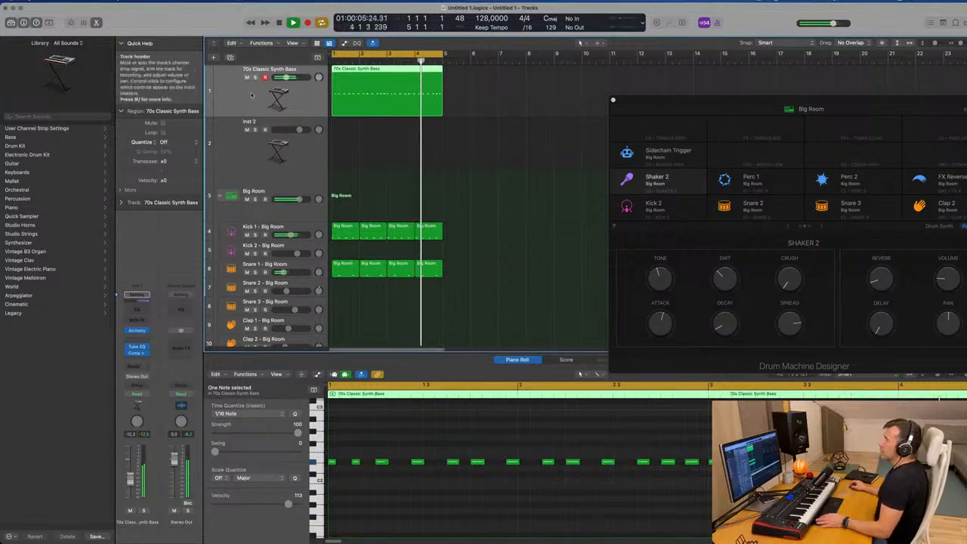
Select the Inst 2 track and add a send to Bus 5.
{"action": "left_click", "coordinate": [219, 149]}
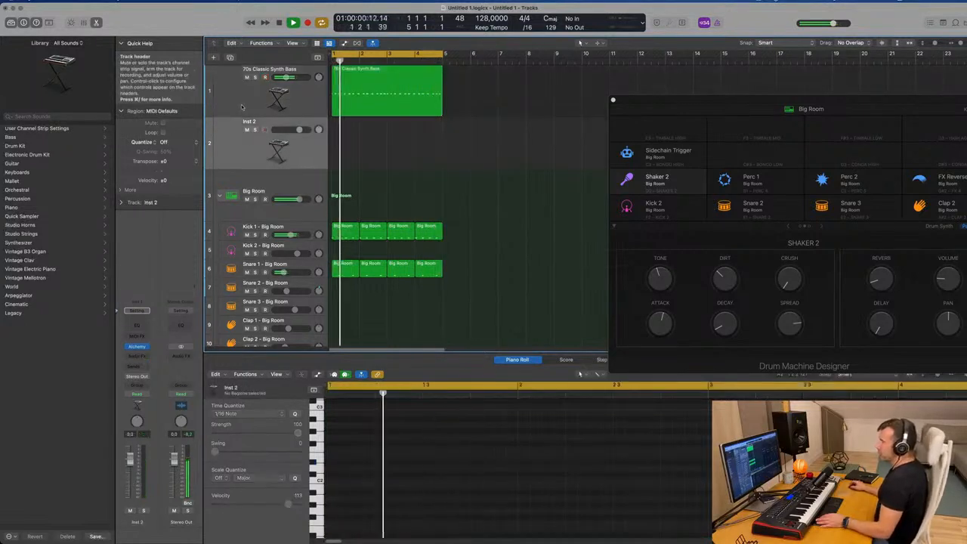
{"action": "left_click", "coordinate": [135, 366]}
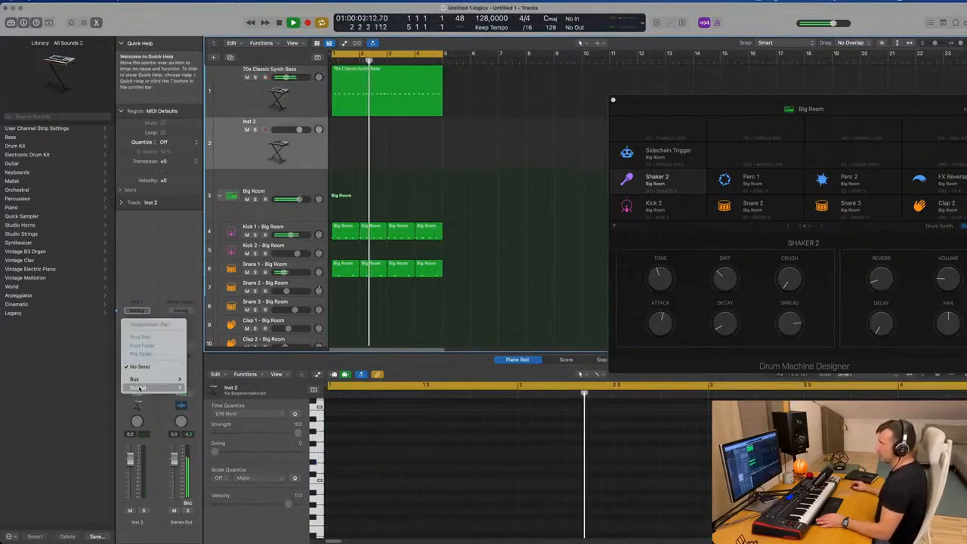
{"action": "mouse_move", "coordinate": [143, 380]}
{"action": "left_click", "coordinate": [195, 245]}
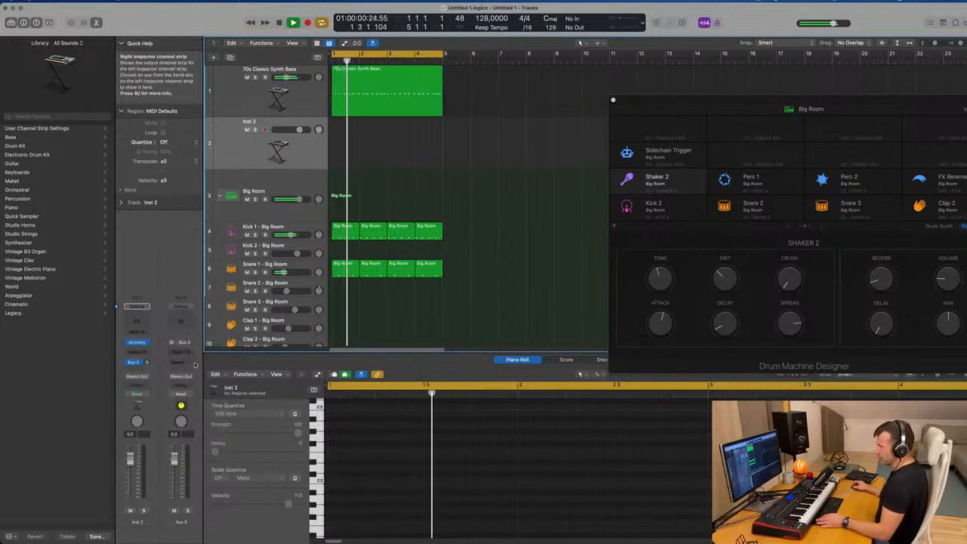
Insert the SilverVerb reverb on Aux 5, the channel fed by Bus 5.
{"action": "left_click", "coordinate": [182, 352]}
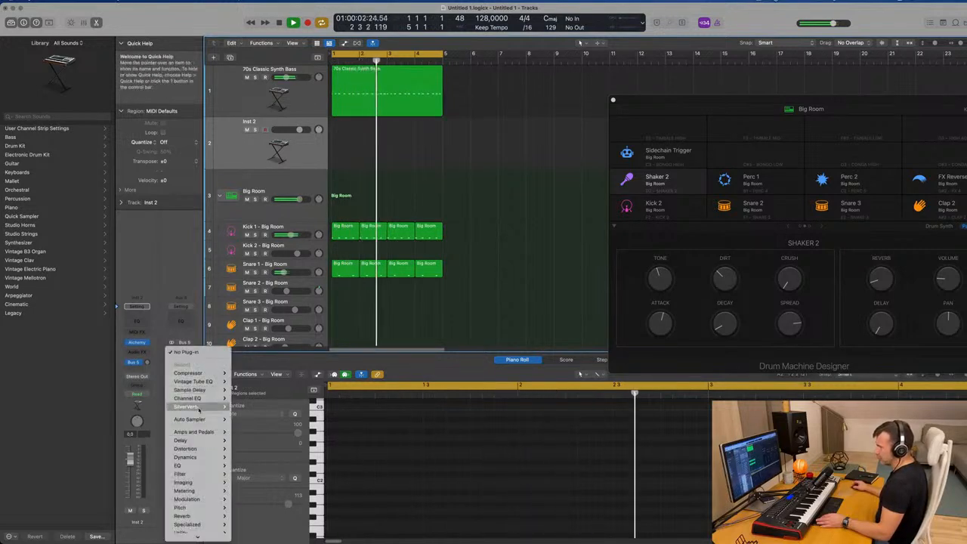
{"action": "mouse_move", "coordinate": [198, 406]}
{"action": "left_click", "coordinate": [242, 408]}
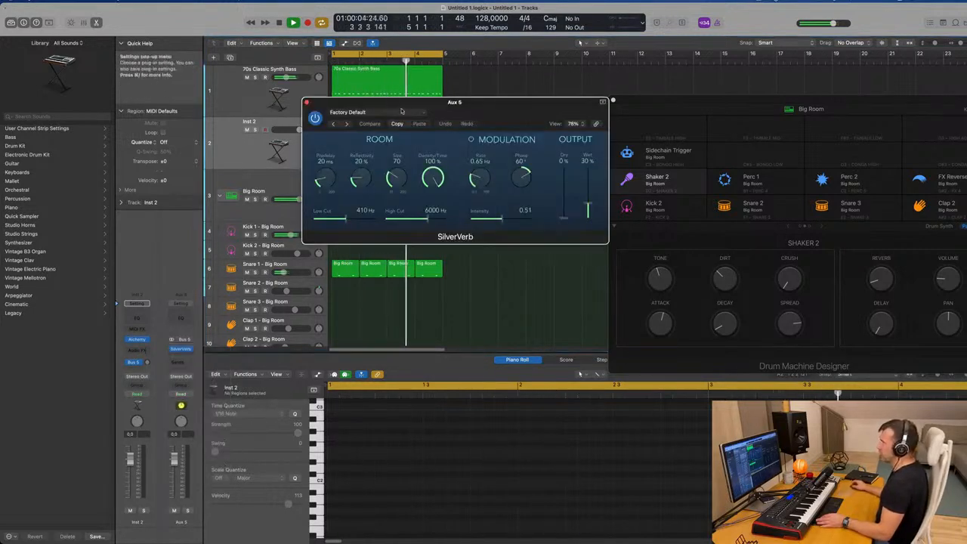
Load the grandiose preset in Aux 5's SilverVerb and set its wet output to 100%.
{"action": "left_click", "coordinate": [362, 112]}
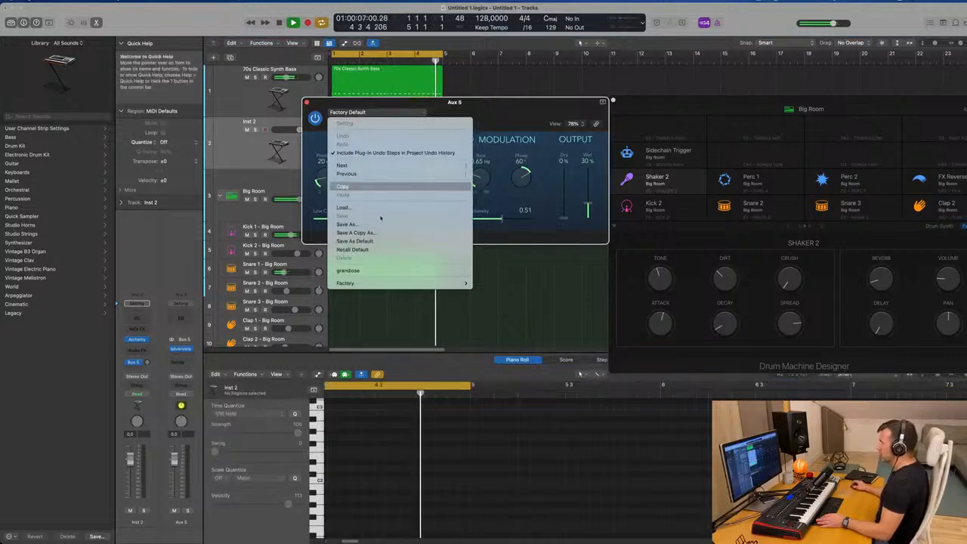
{"action": "left_click", "coordinate": [378, 271]}
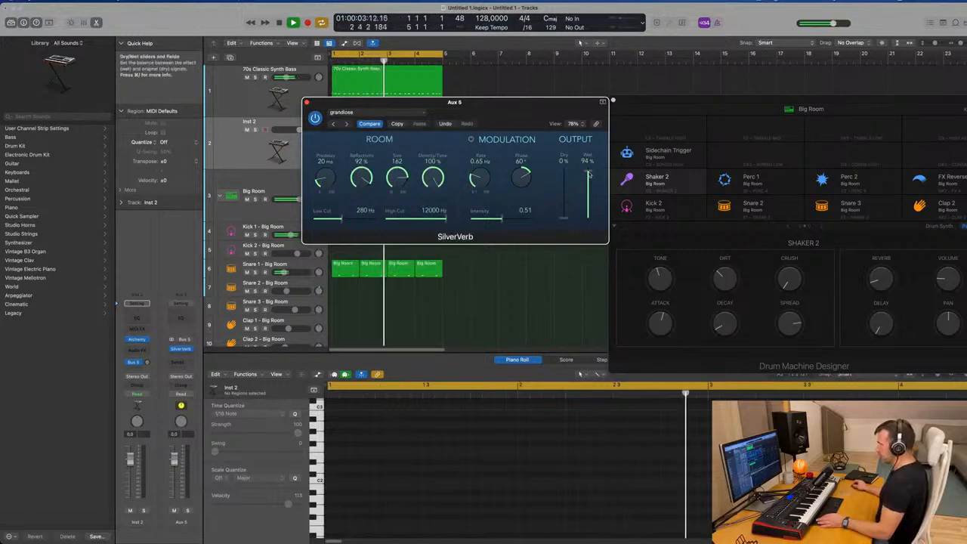
{"action": "left_click_drag", "start_coordinate": [400, 113], "coordinate": [471, 117]}
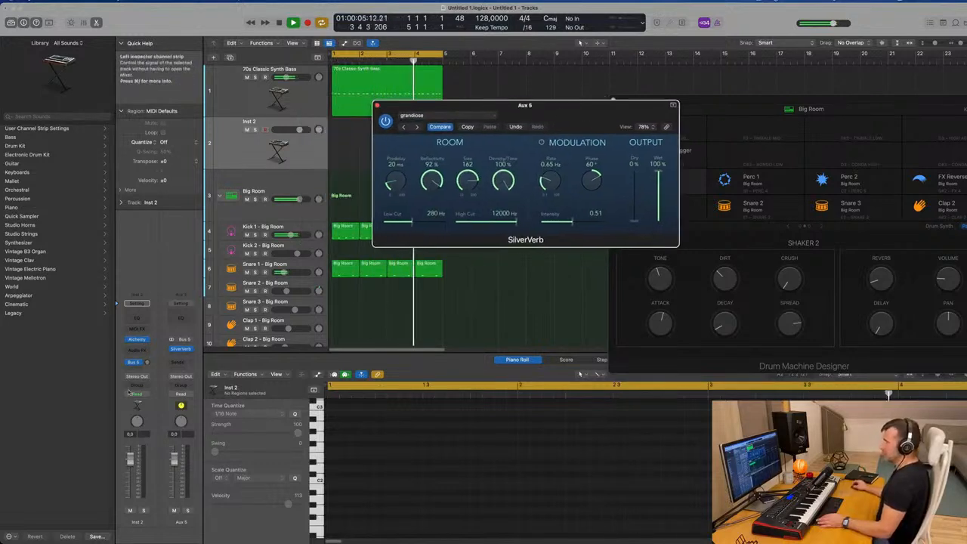
Open Inst 2's Alchemy synth and lower the track's volume to -12.2 dB.
{"action": "left_click", "coordinate": [137, 339]}
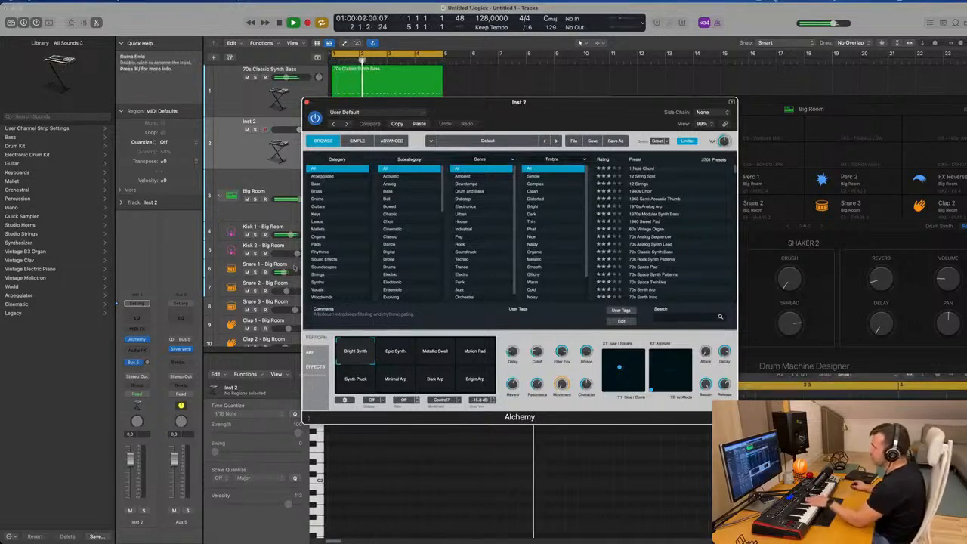
{"action": "left_click_drag", "start_coordinate": [130, 459], "coordinate": [130, 478]}
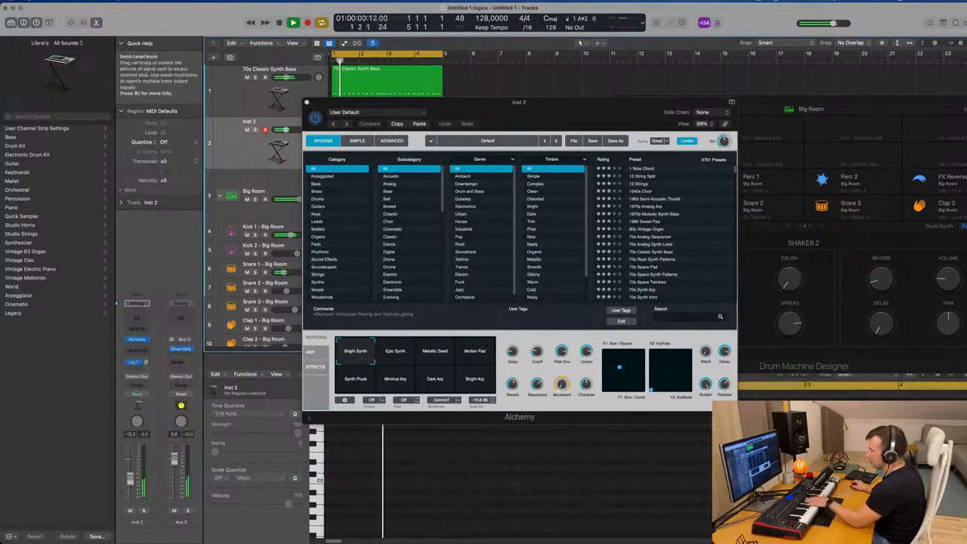
Audition Alchemy's Metallic Swell and Motion Pad snapshots on Inst 2, and choose Synth Pluck.
{"action": "left_click", "coordinate": [441, 356]}
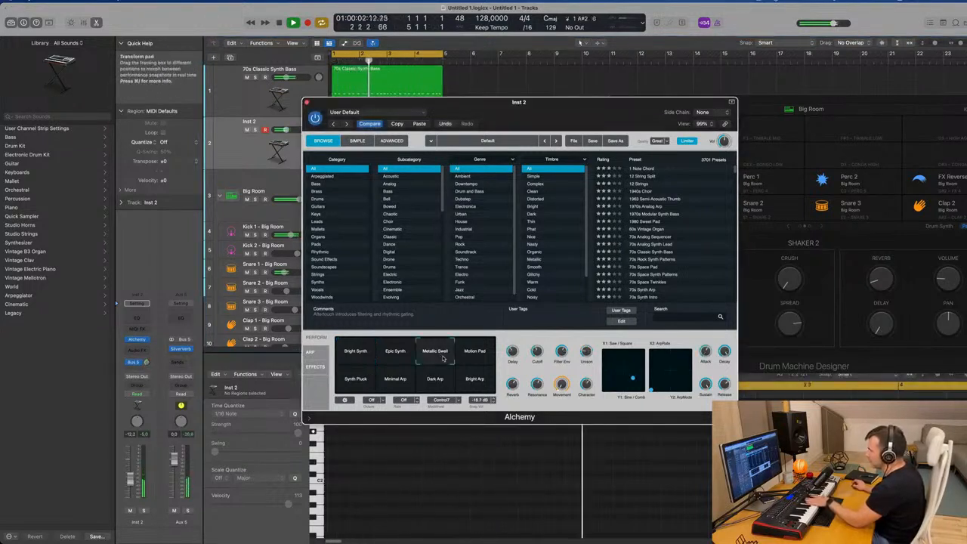
{"action": "left_click", "coordinate": [469, 356]}
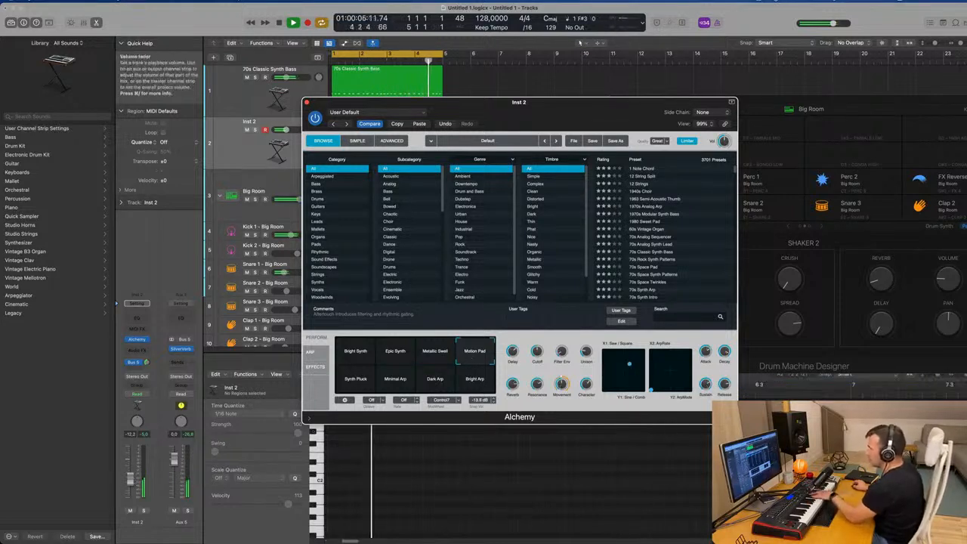
{"action": "left_click", "coordinate": [360, 382]}
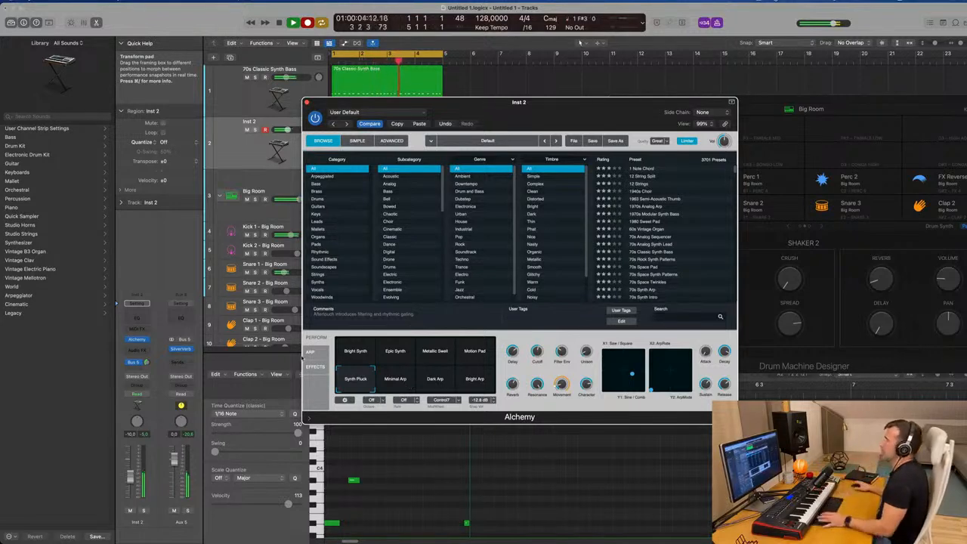
Move the Alchemy and SilverVerb windows aside to uncover the tracks area.
{"action": "left_click_drag", "start_coordinate": [548, 104], "coordinate": [963, 131]}
{"action": "left_click_drag", "start_coordinate": [590, 109], "coordinate": [849, 168]}
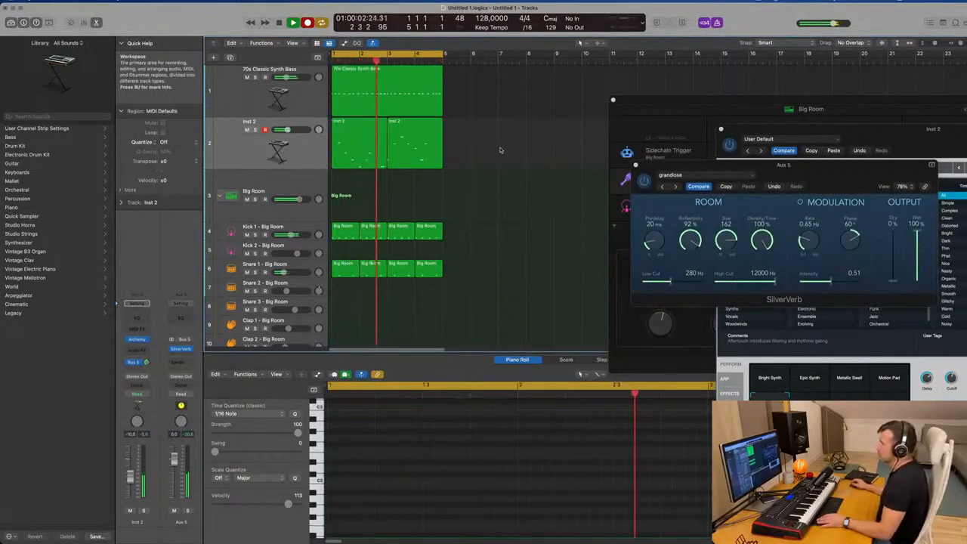
Show note velocities for the first Inst 2 region in the Piano Roll and lower the last note's velocity.
{"action": "key", "text": "space"}
{"action": "left_click", "coordinate": [355, 147]}
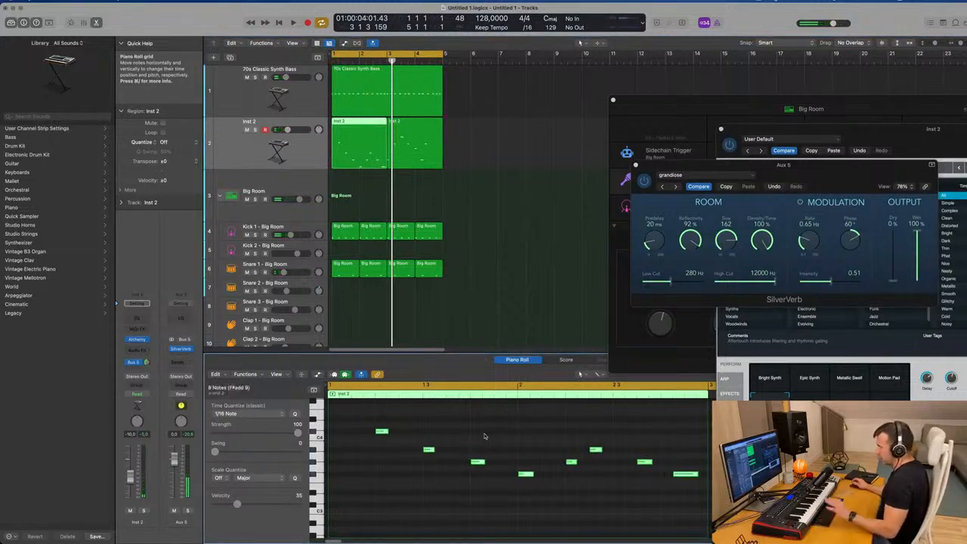
{"action": "key", "text": "space"}
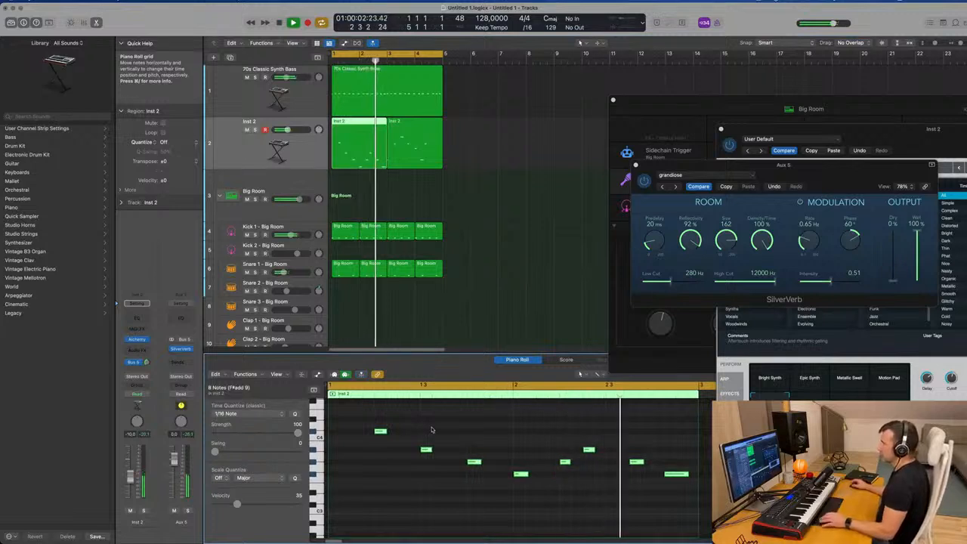
{"action": "key", "text": "space"}
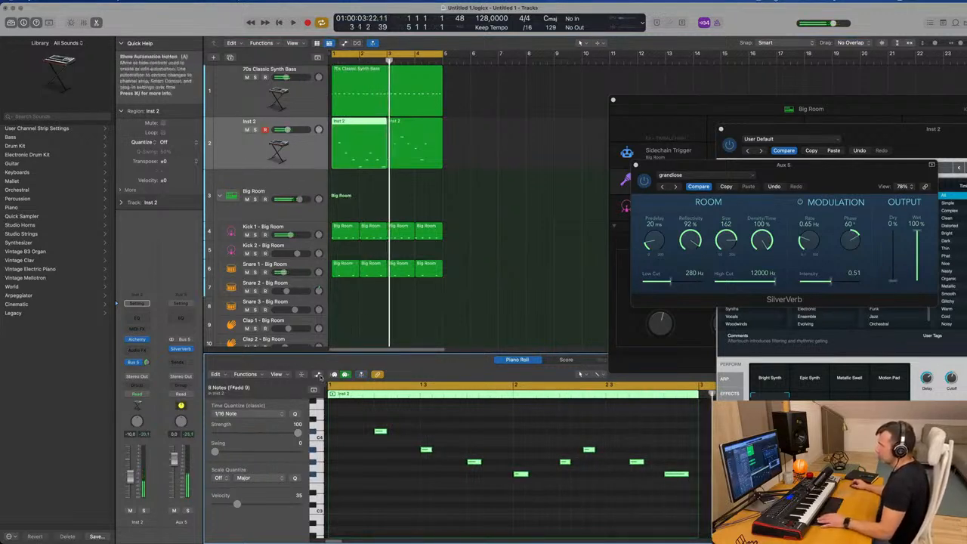
{"action": "left_click", "coordinate": [318, 375]}
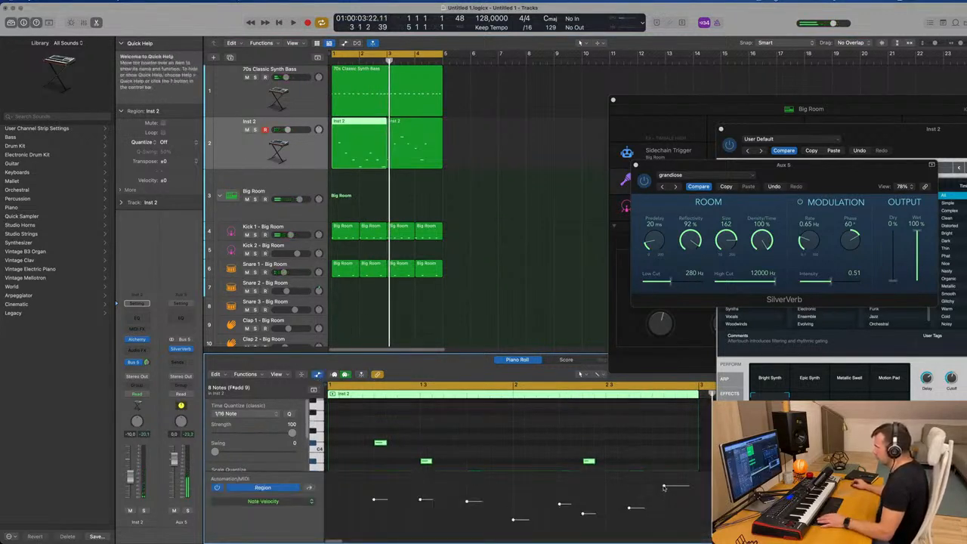
{"action": "left_click_drag", "start_coordinate": [663, 488], "coordinate": [663, 500]}
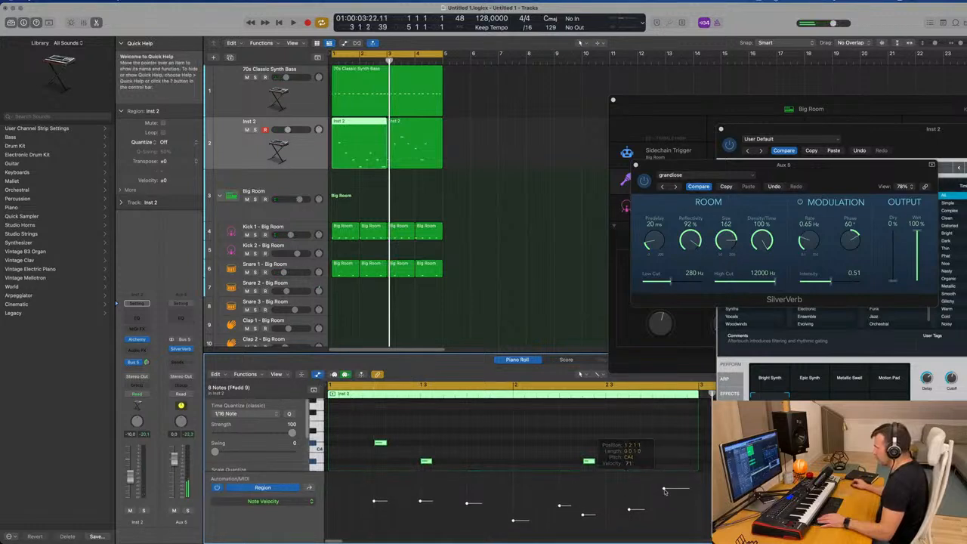
{"action": "left_click_drag", "start_coordinate": [664, 491], "coordinate": [663, 496]}
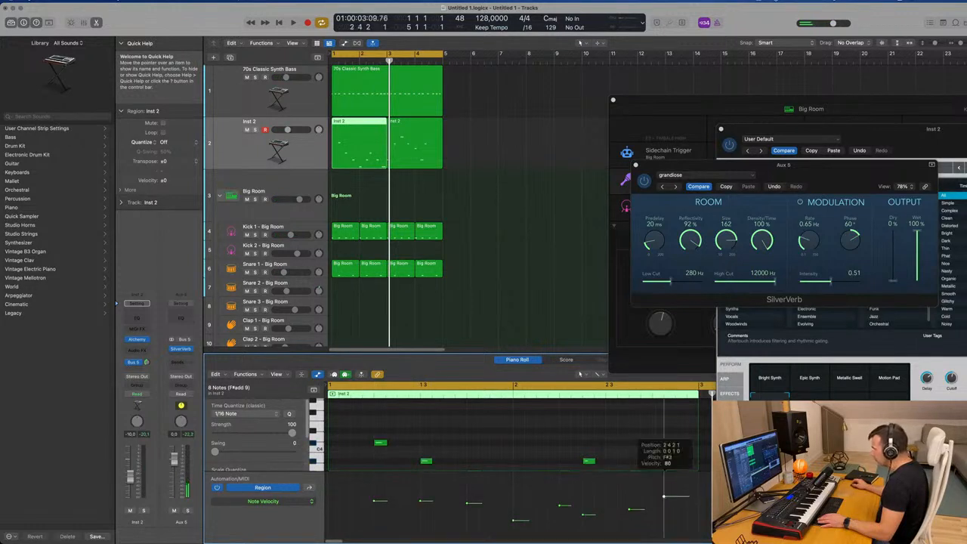
Even out the melody during playback by lowering the velocities of the region's first three notes and fifth note.
{"action": "key", "text": "space"}
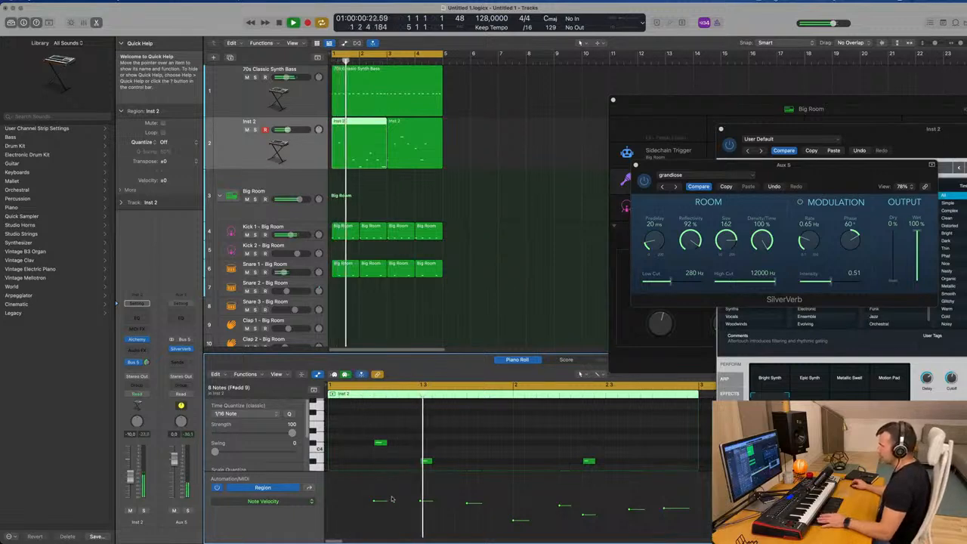
{"action": "left_click_drag", "start_coordinate": [376, 509], "coordinate": [467, 509]}
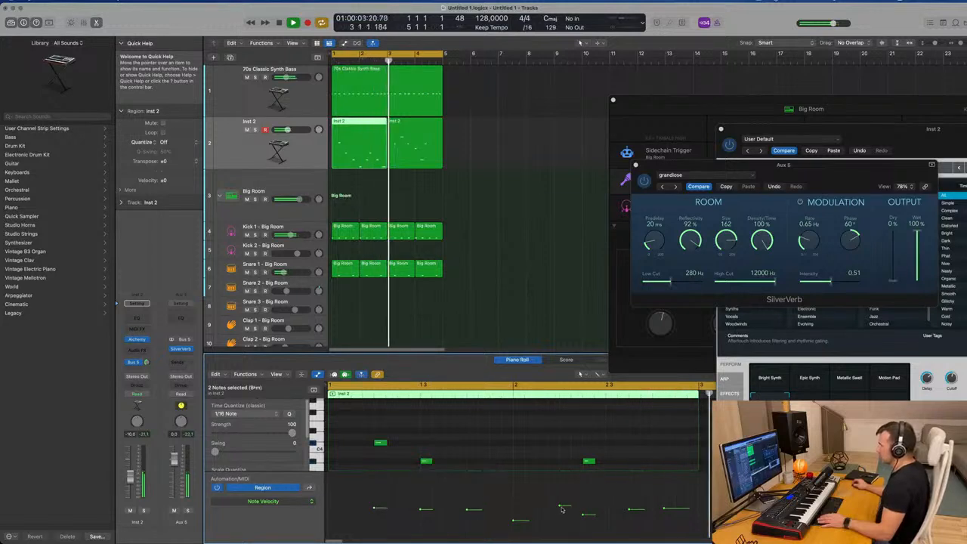
{"action": "left_click_drag", "start_coordinate": [563, 504], "coordinate": [563, 518]}
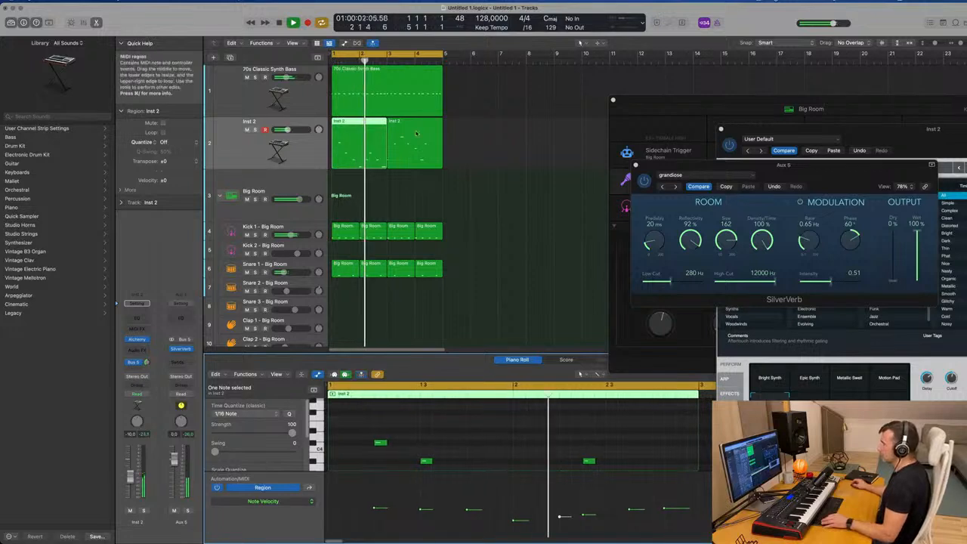
{"action": "scroll", "coordinate": [386, 426], "scroll_direction": "down", "scroll_amount": 2}
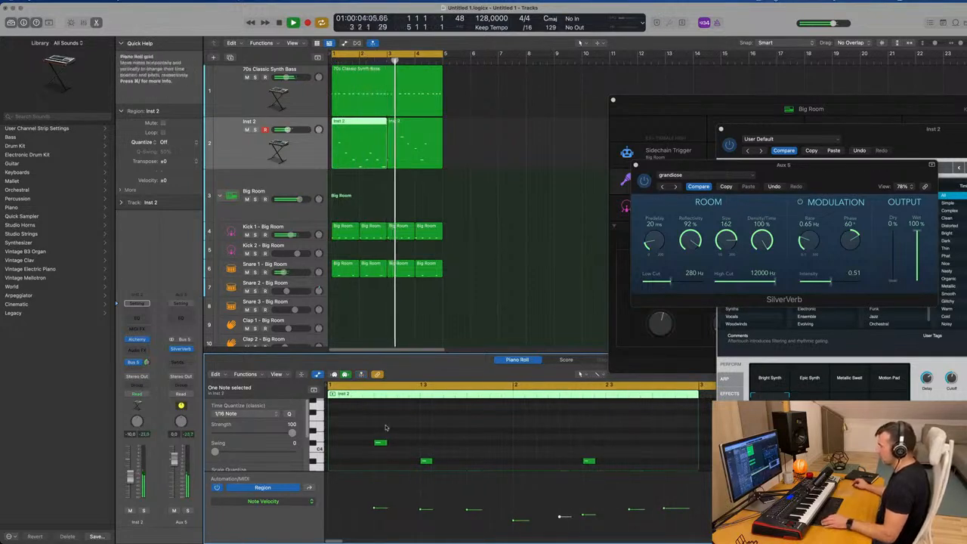
Copy the opening note to F#3 at the very start of the first Inst 2 region and delete the region's last note.
{"action": "key", "text": "space"}
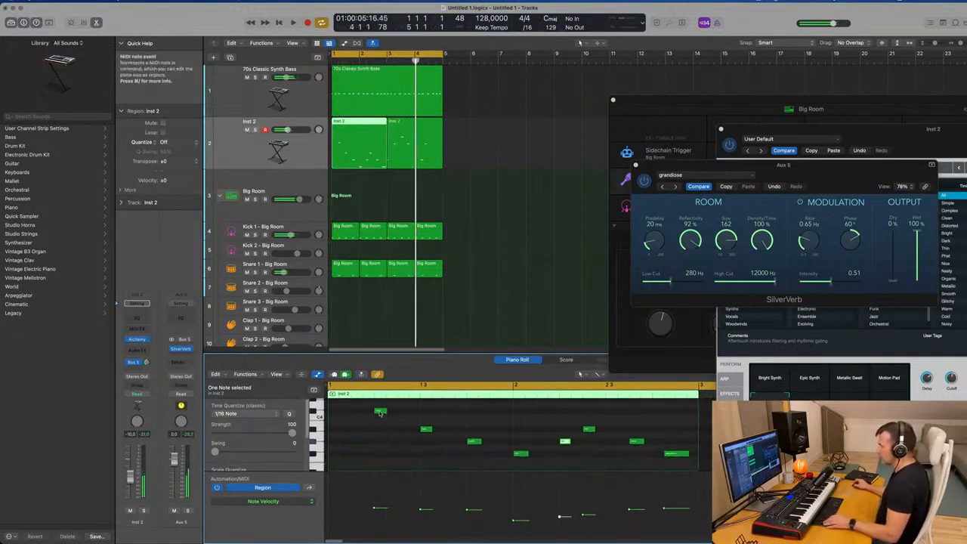
{"action": "left_click_drag", "start_coordinate": [380, 411], "coordinate": [337, 455]}
{"action": "key", "text": "space"}
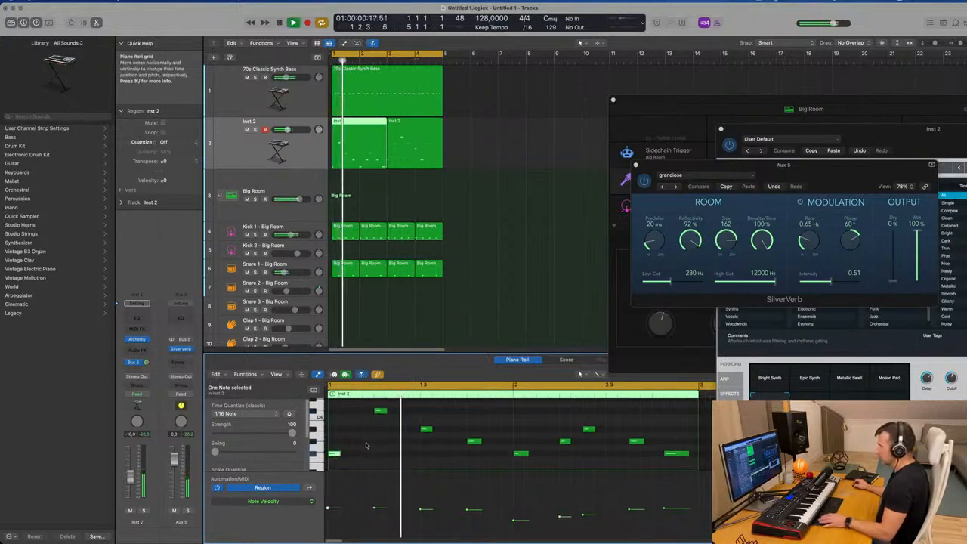
{"action": "scroll", "coordinate": [370, 443], "scroll_direction": "down", "scroll_amount": 1}
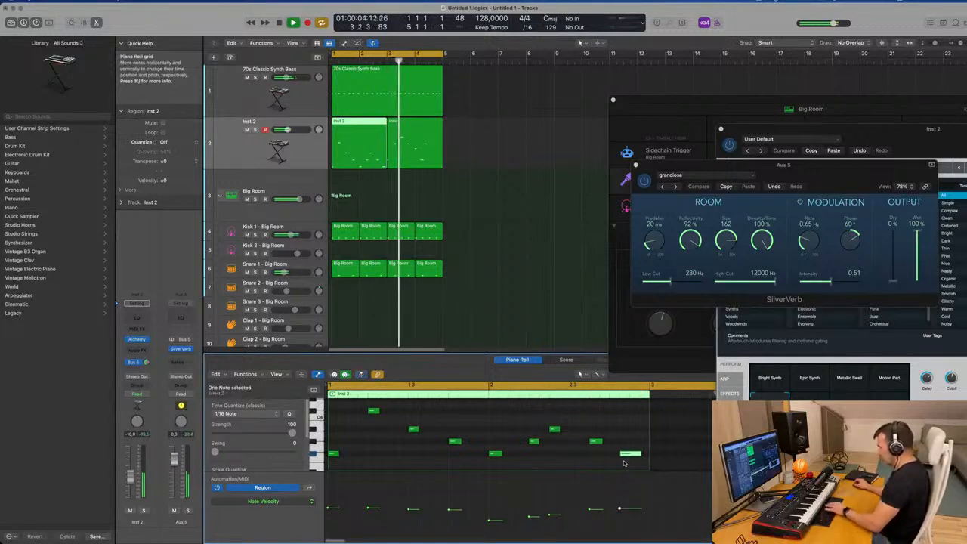
{"action": "key", "text": "Delete"}
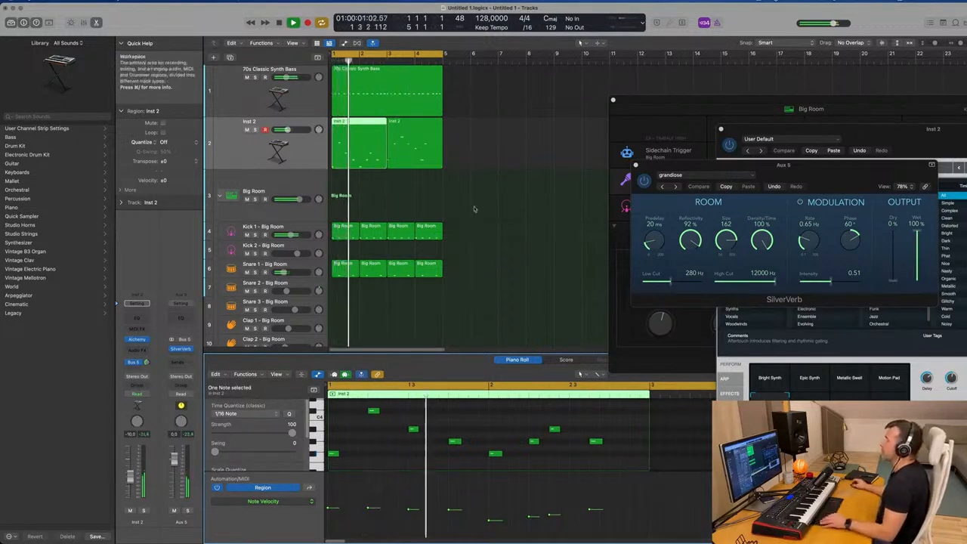
Replace the second Inst 2 region with a repeat of the first, and join both into one four-bar region.
{"action": "scroll", "coordinate": [491, 193], "scroll_direction": "down", "scroll_amount": 2}
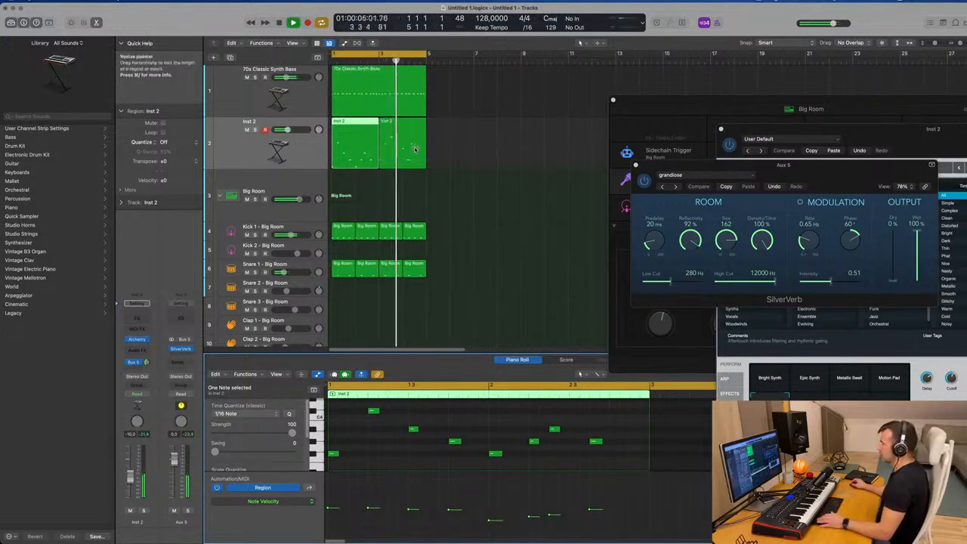
{"action": "key", "text": "space"}
{"action": "key", "text": "super+t"}
{"action": "key", "text": "space"}
{"action": "key", "text": "Delete"}
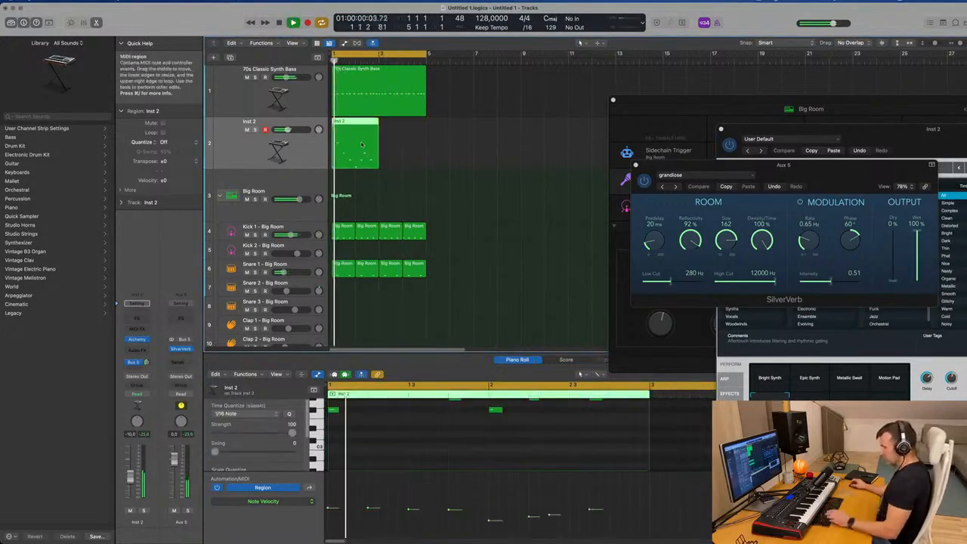
{"action": "key", "text": "super+r"}
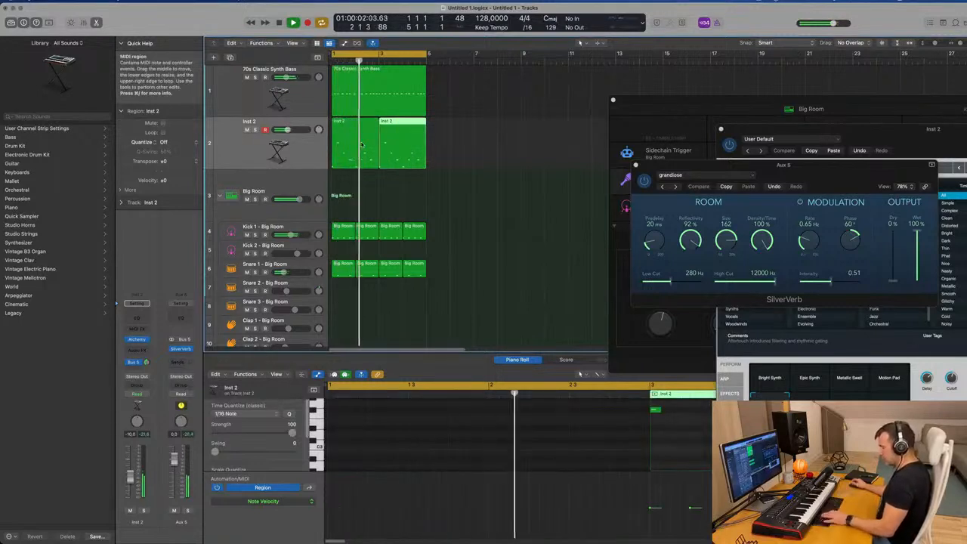
{"action": "left_click_drag", "start_coordinate": [475, 148], "coordinate": [366, 157]}
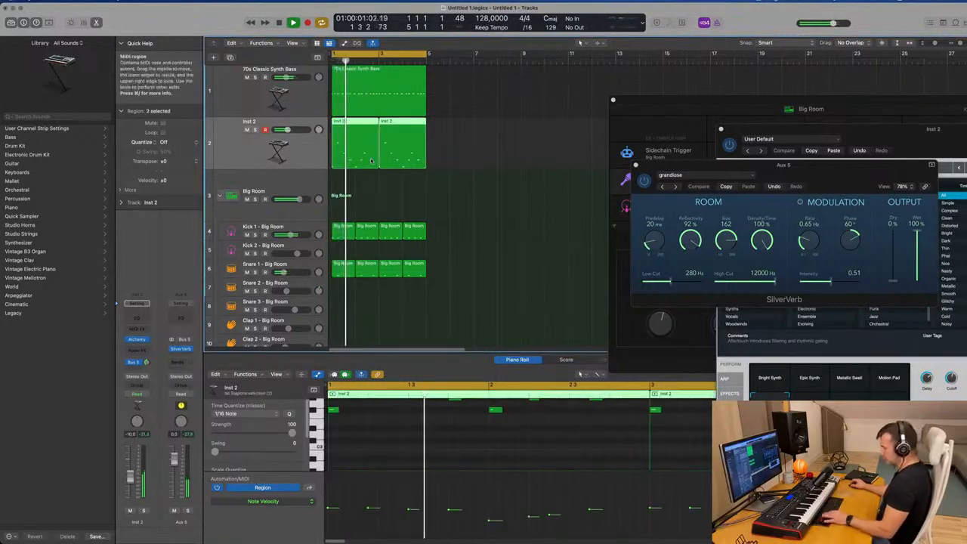
{"action": "key", "text": "super+j"}
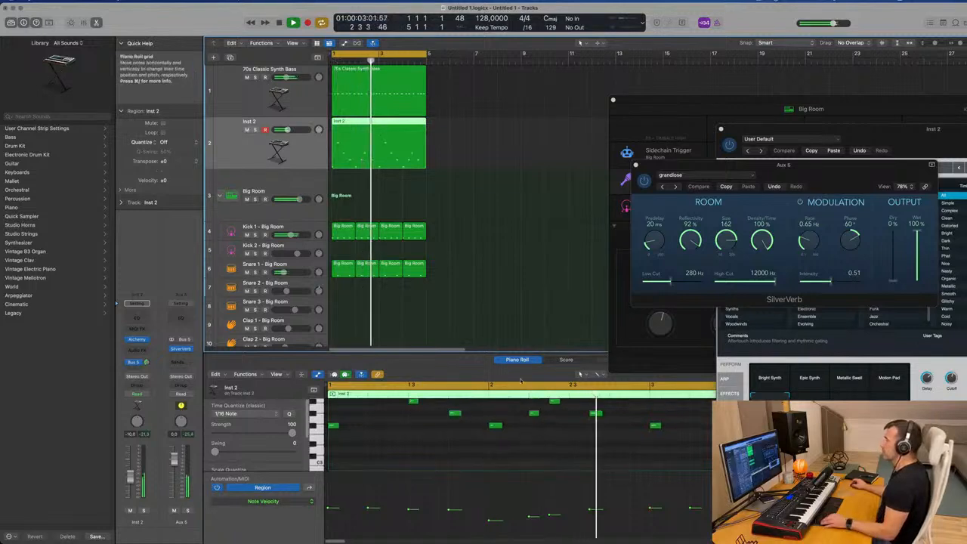
Enlarge the Piano Roll and raise the velocities of the Inst 2 notes in bars 2 and 4 into rising contours.
{"action": "left_click_drag", "start_coordinate": [505, 351], "coordinate": [505, 224]}
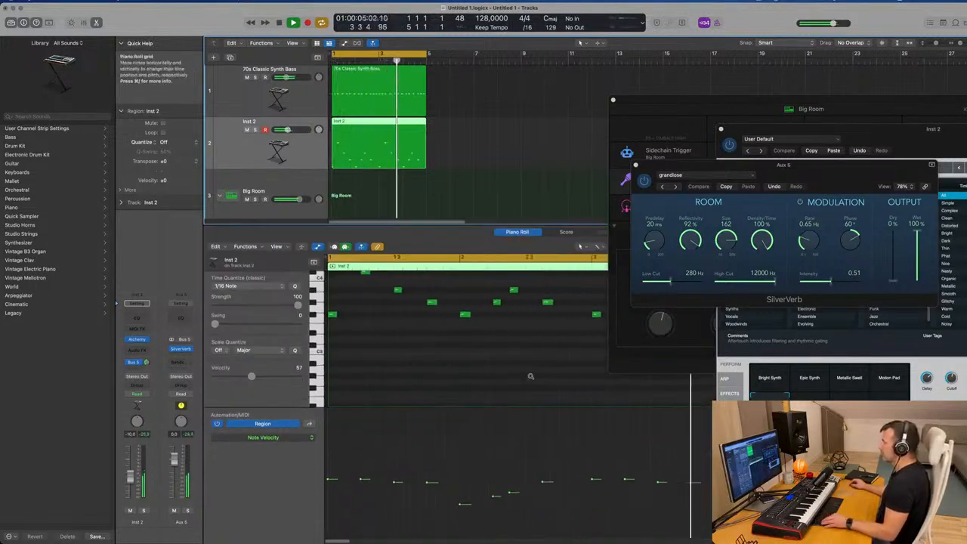
{"action": "scroll", "coordinate": [517, 378], "scroll_direction": "down", "scroll_amount": 3}
{"action": "scroll", "coordinate": [499, 377], "scroll_direction": "down", "scroll_amount": 2}
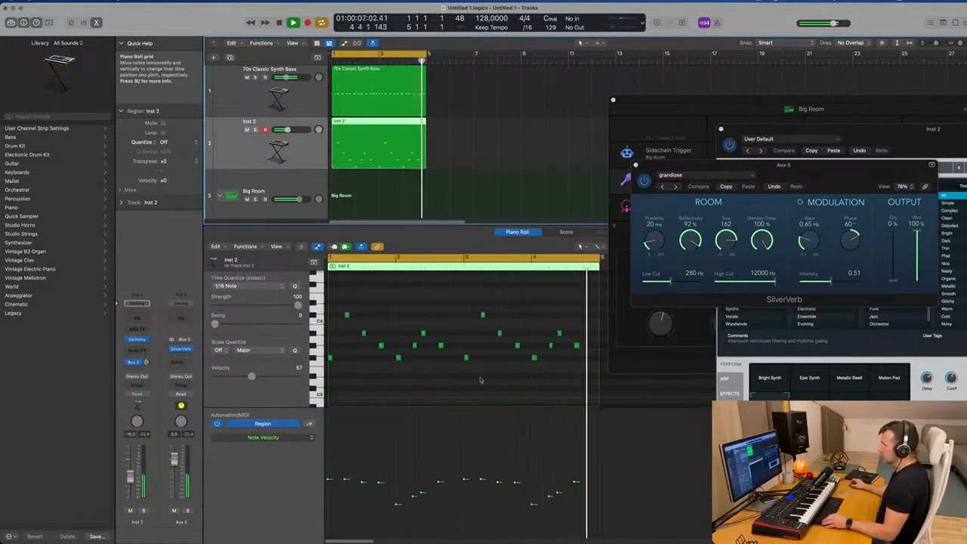
{"action": "key", "text": "space"}
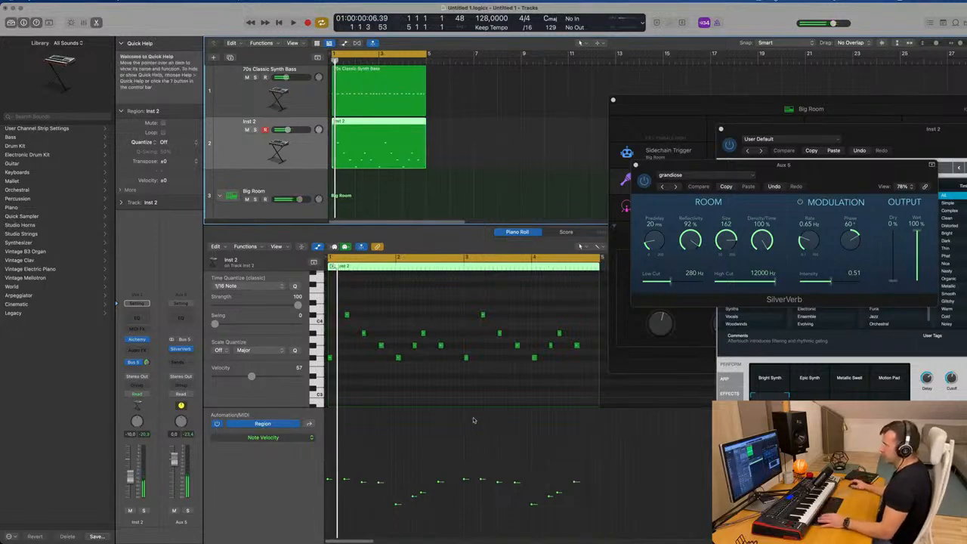
{"action": "key", "text": "space"}
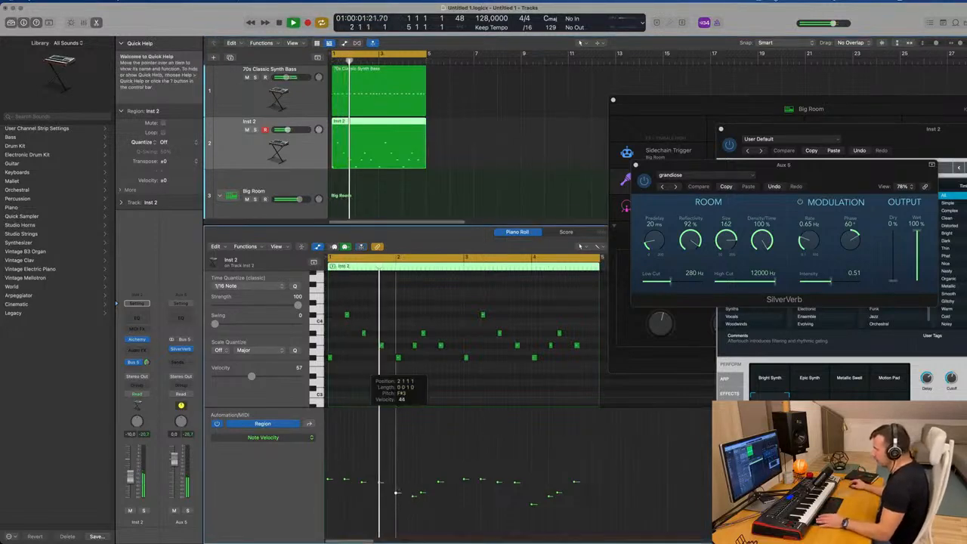
{"action": "left_click", "coordinate": [413, 479]}
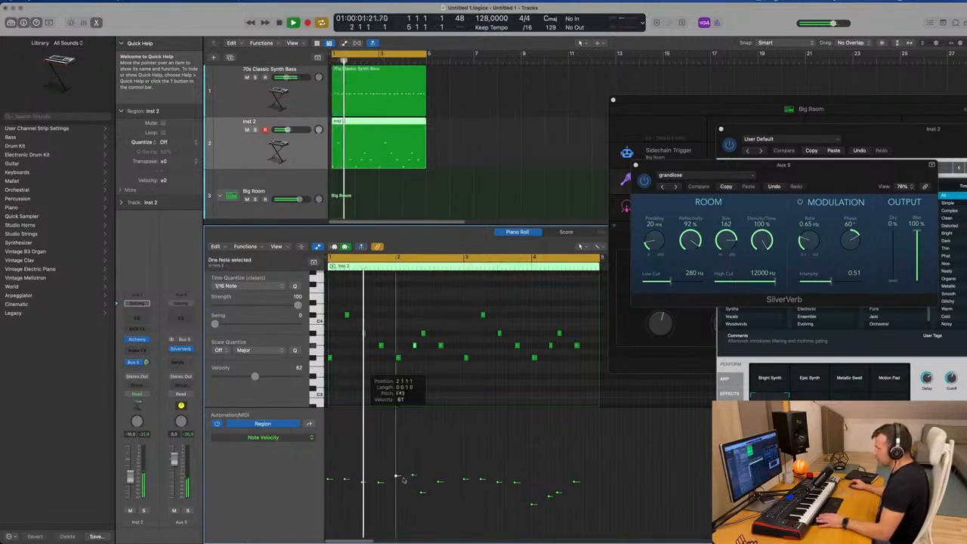
{"action": "left_click_drag", "start_coordinate": [413, 476], "coordinate": [438, 472]}
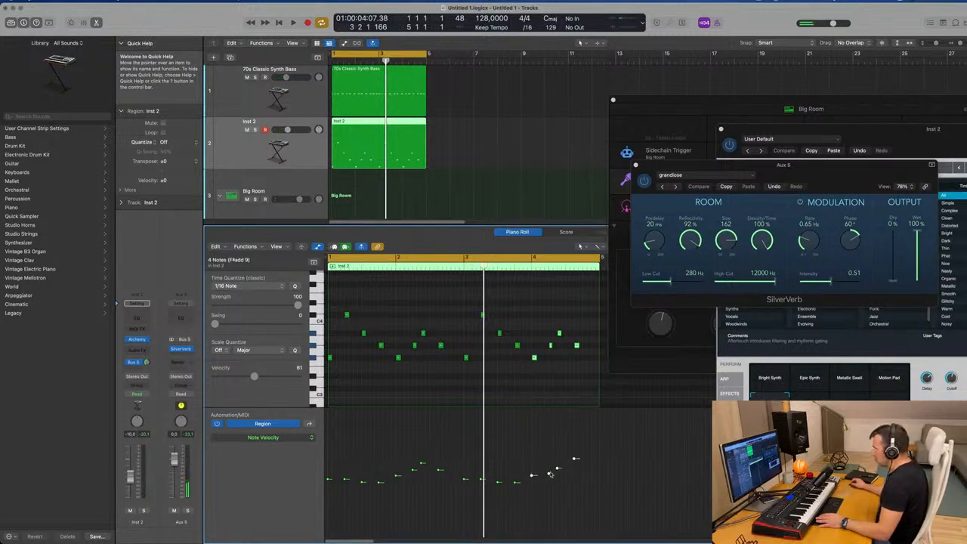
{"action": "key", "text": "space"}
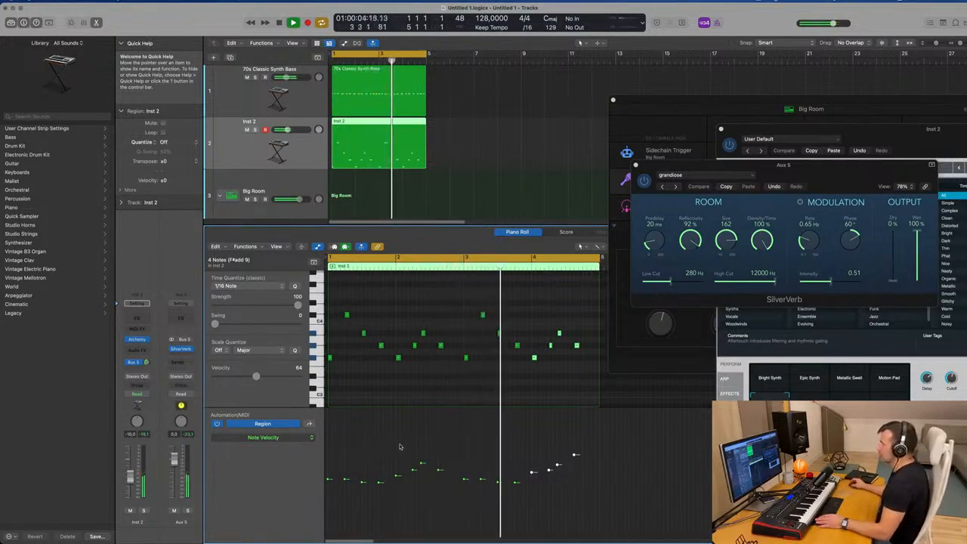
Show the mixer and insert a Compressor on Inst 2 with its side chain set to Inst 3.
{"action": "left_click", "coordinate": [502, 173]}
{"action": "key", "text": "space"}
{"action": "key", "text": "x"}
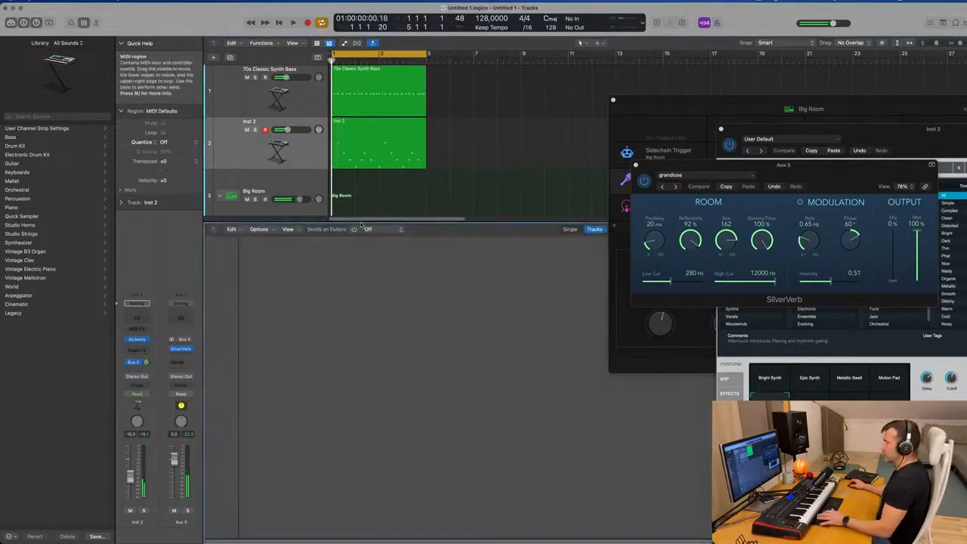
{"action": "key", "text": "space"}
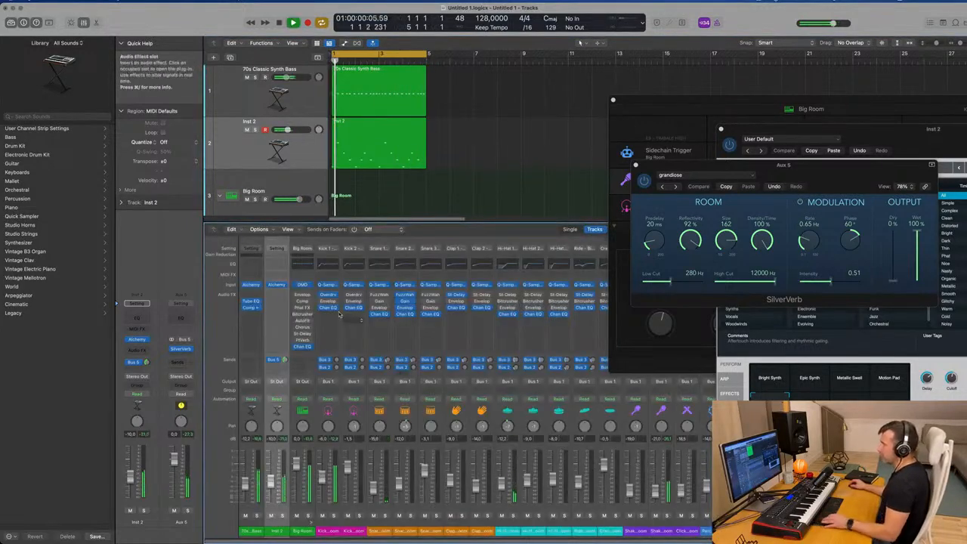
{"action": "left_click", "coordinate": [278, 301]}
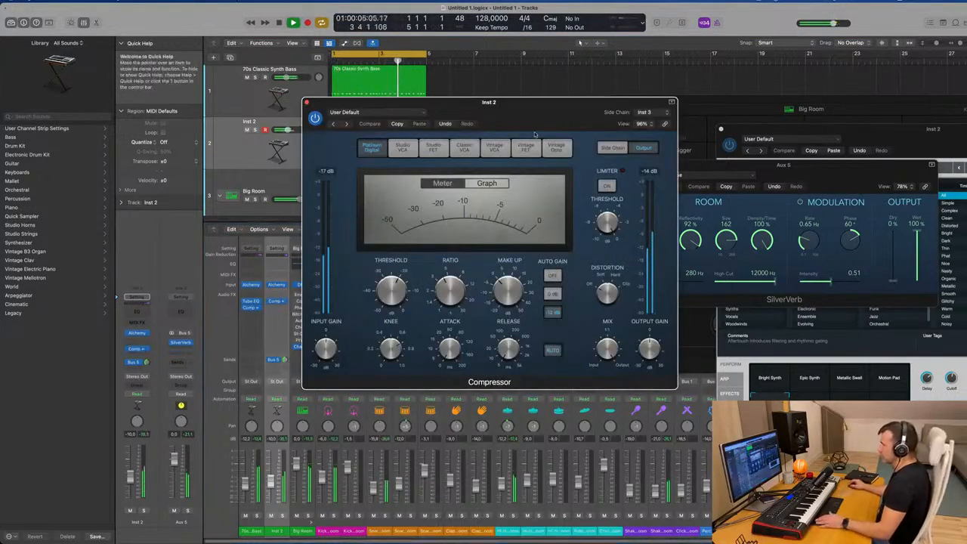
{"action": "left_click_drag", "start_coordinate": [528, 106], "coordinate": [628, 164]}
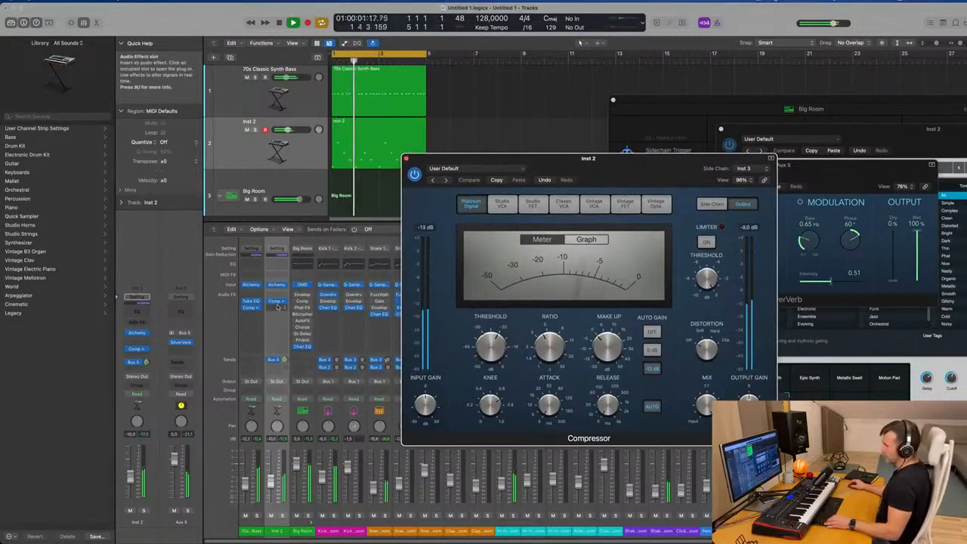
Insert a Compressor on Aux 5 with Inst 3 as side chain, raise its ratio, and close its window.
{"action": "left_click", "coordinate": [180, 349]}
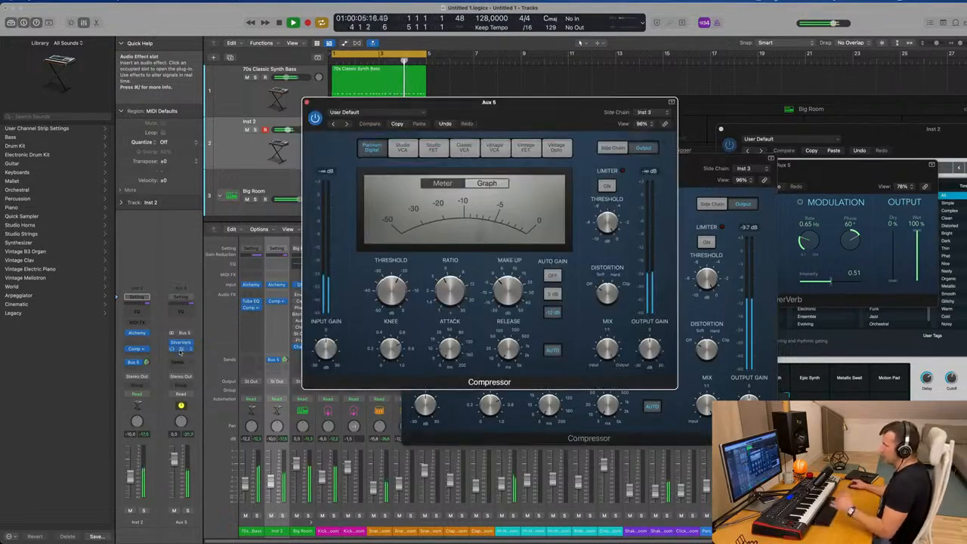
{"action": "left_click_drag", "start_coordinate": [541, 102], "coordinate": [612, 105]}
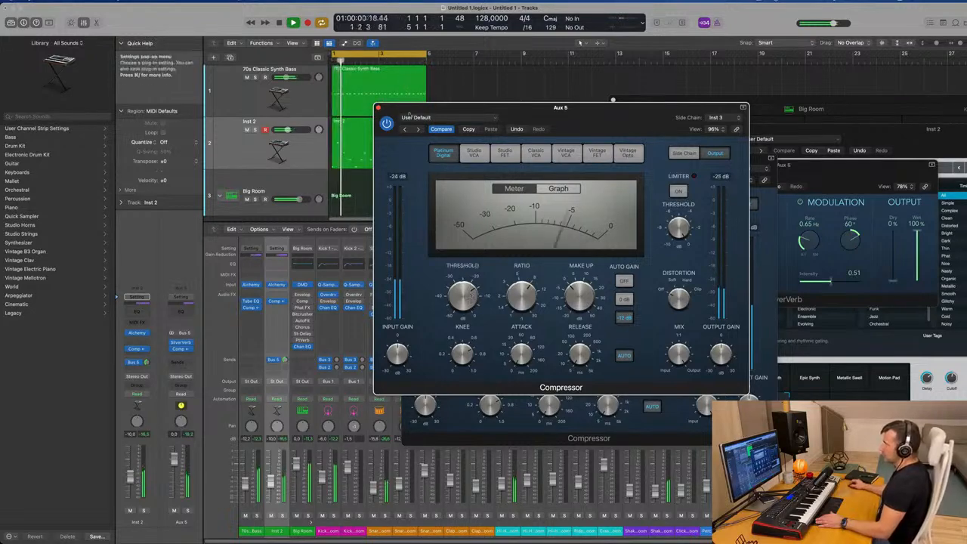
{"action": "left_click", "coordinate": [184, 348]}
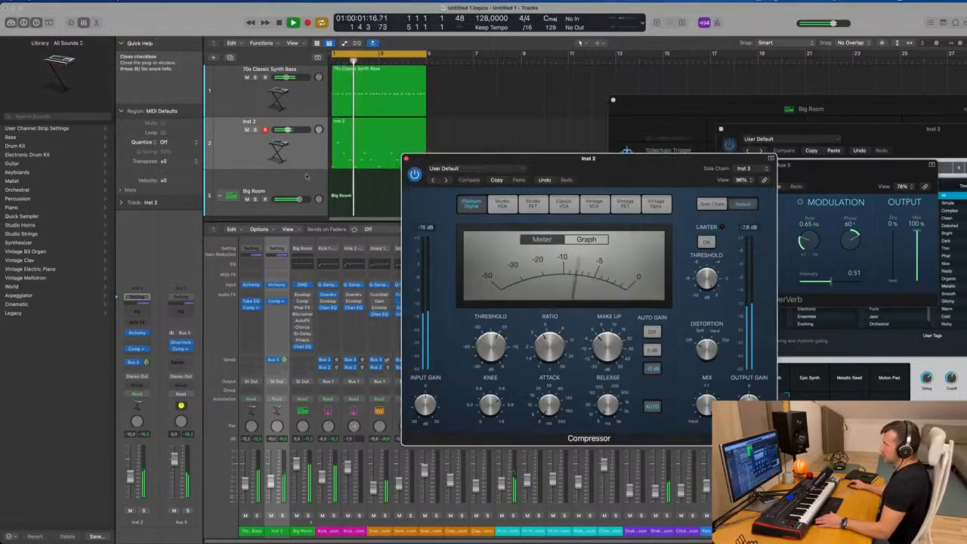
Open Aux 5's SilverVerb and insert a Channel EQ on the same channel.
{"action": "left_click", "coordinate": [181, 343]}
{"action": "left_click", "coordinate": [181, 343]}
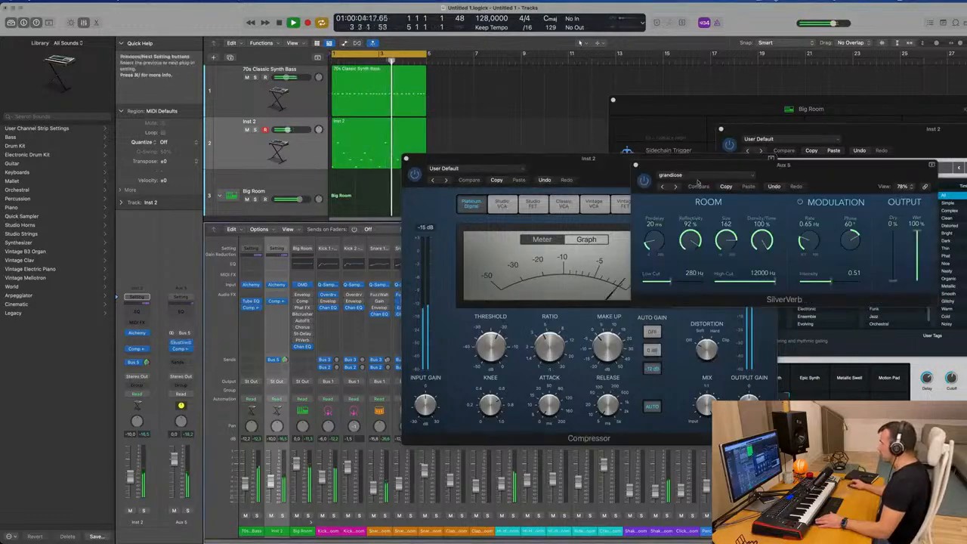
{"action": "left_click", "coordinate": [176, 312]}
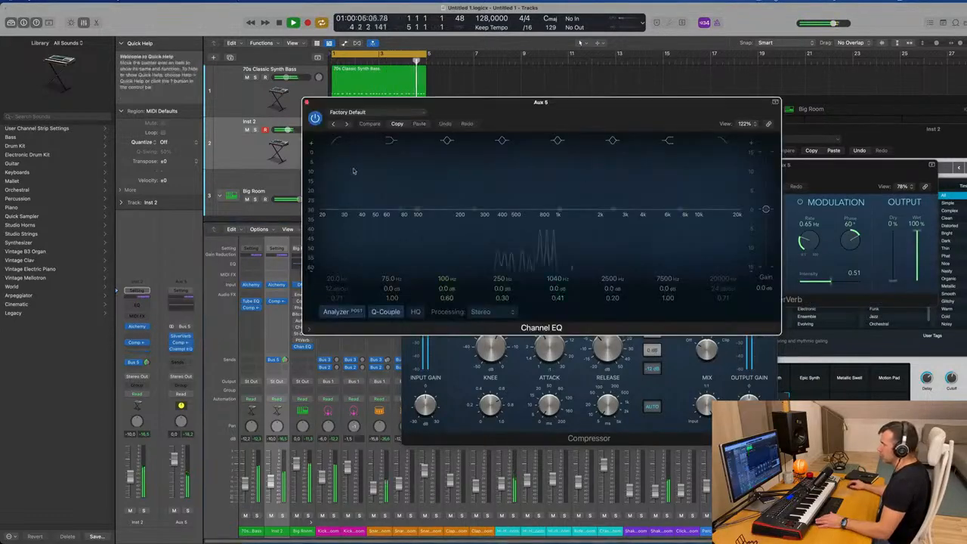
Cut Aux 5's lows below about 200 Hz with the Channel EQ, close it, and move the Inst 2 Compressor window aside.
{"action": "left_click_drag", "start_coordinate": [348, 204], "coordinate": [348, 266]}
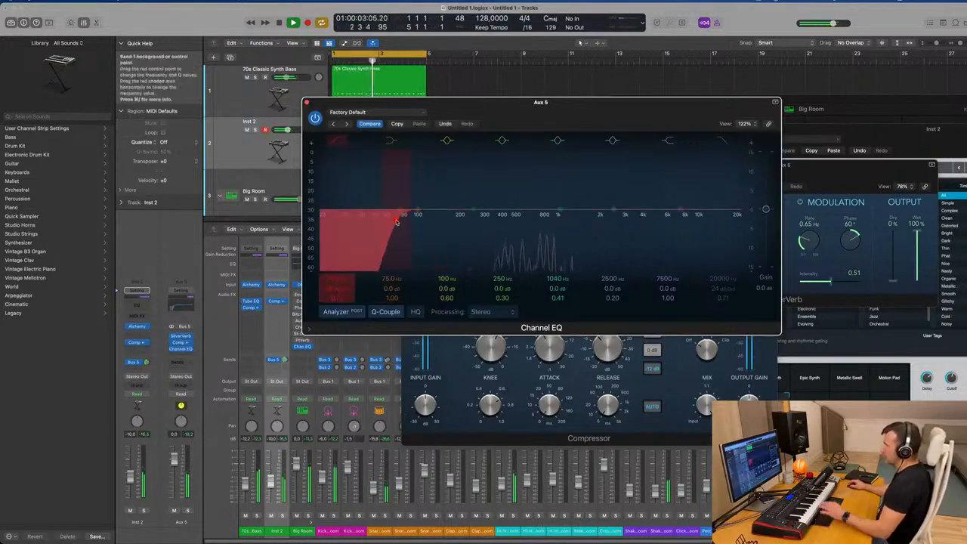
{"action": "left_click_drag", "start_coordinate": [419, 221], "coordinate": [463, 222]}
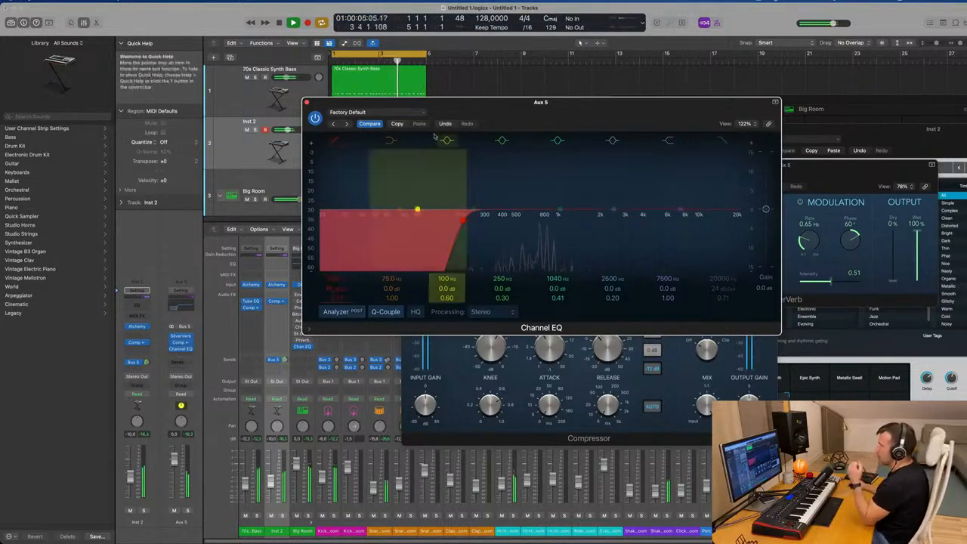
{"action": "left_click_drag", "start_coordinate": [506, 111], "coordinate": [497, 112]}
{"action": "left_click", "coordinate": [297, 102]}
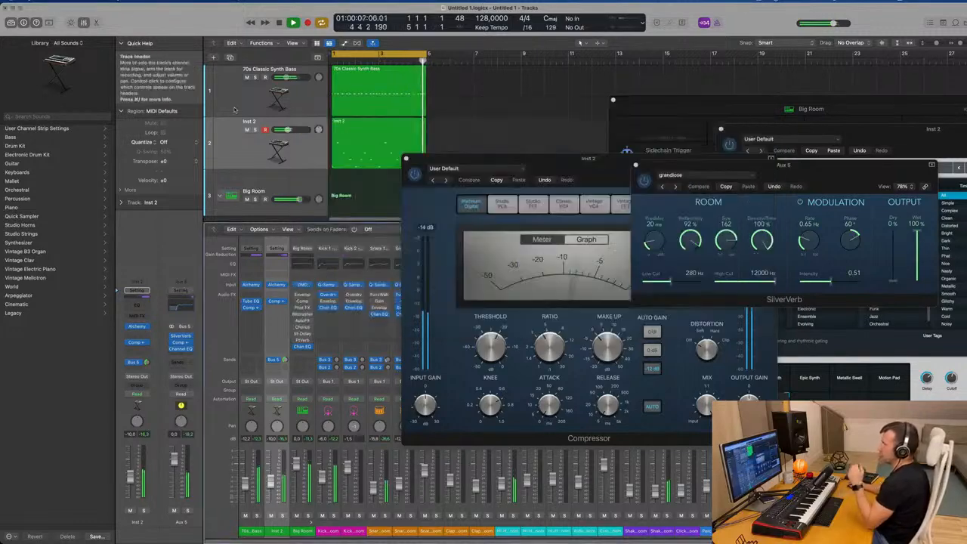
{"action": "left_click_drag", "start_coordinate": [496, 159], "coordinate": [761, 180]}
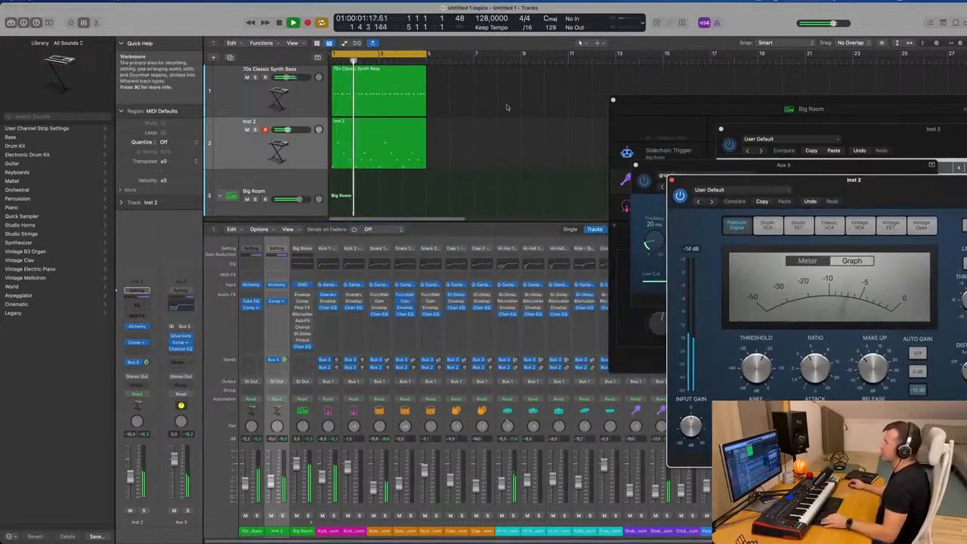
Repeat the 70s Classic Synth Bass, Inst 2 and all Big Room drum regions once to fill bars 5 to 8.
{"action": "left_click", "coordinate": [378, 93]}
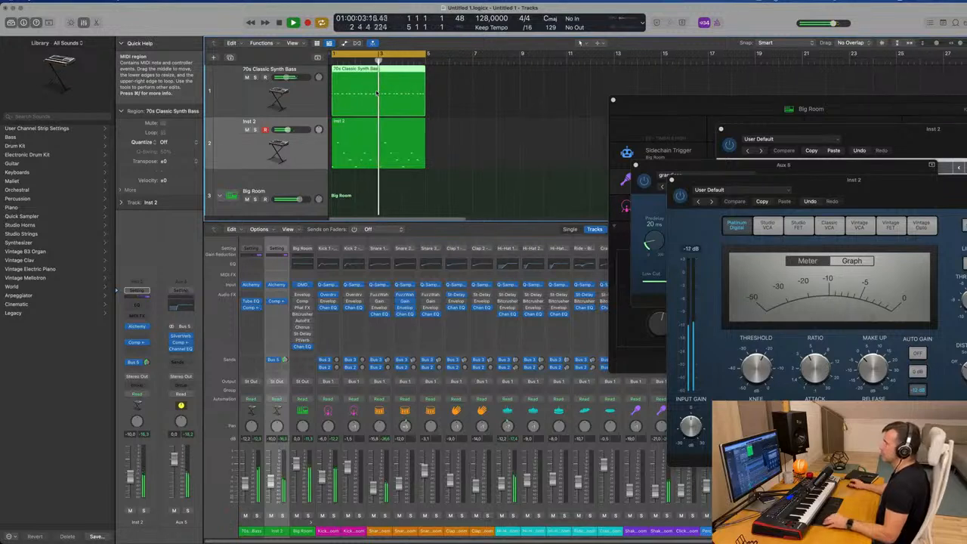
{"action": "scroll", "coordinate": [458, 115], "scroll_direction": "left", "scroll_amount": 2}
{"action": "left_click_drag", "start_coordinate": [466, 105], "coordinate": [439, 152]}
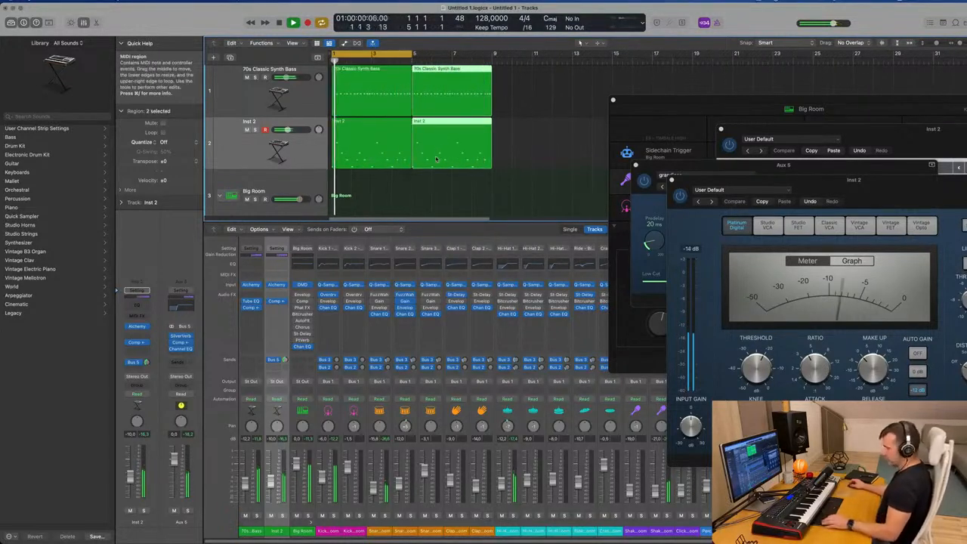
{"action": "key", "text": "x"}
{"action": "left_click_drag", "start_coordinate": [451, 222], "coordinate": [339, 532]}
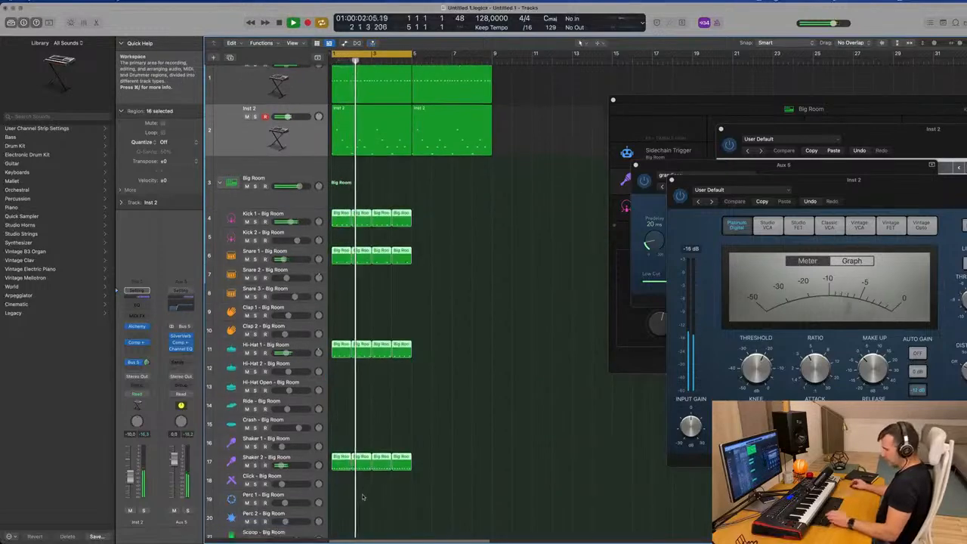
{"action": "key", "text": "super+r"}
{"action": "scroll", "coordinate": [545, 254], "scroll_direction": "up", "scroll_amount": 2}
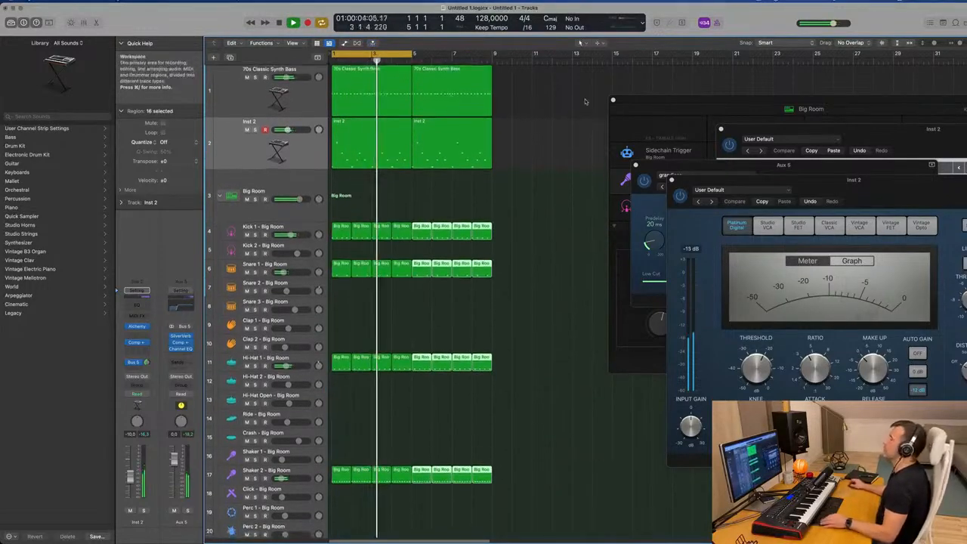
Extend the cycle range to bar 9 so it spans both four-bar sections.
{"action": "left_click_drag", "start_coordinate": [565, 94], "coordinate": [426, 160]}
{"action": "left_click", "coordinate": [528, 99]}
{"action": "left_click", "coordinate": [458, 90]}
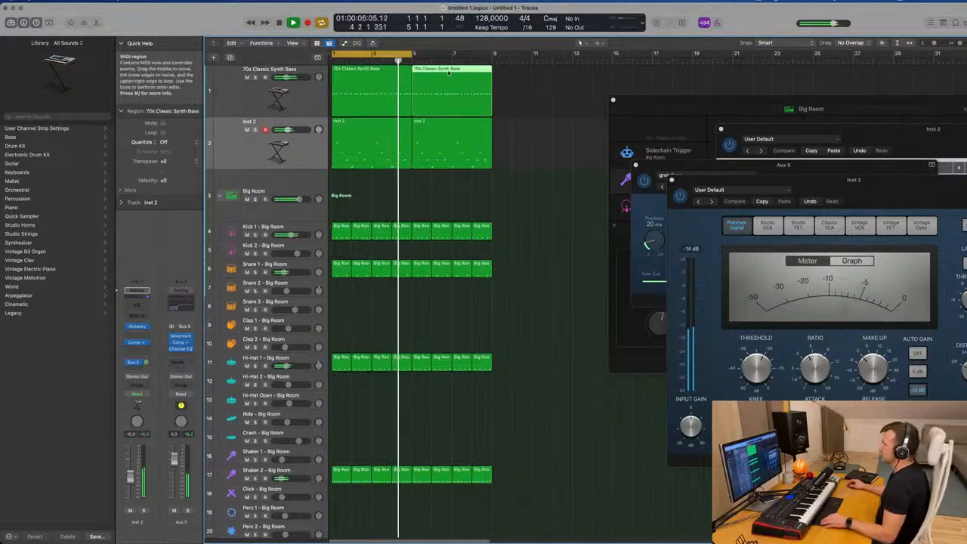
{"action": "left_click_drag", "start_coordinate": [413, 55], "coordinate": [494, 57]}
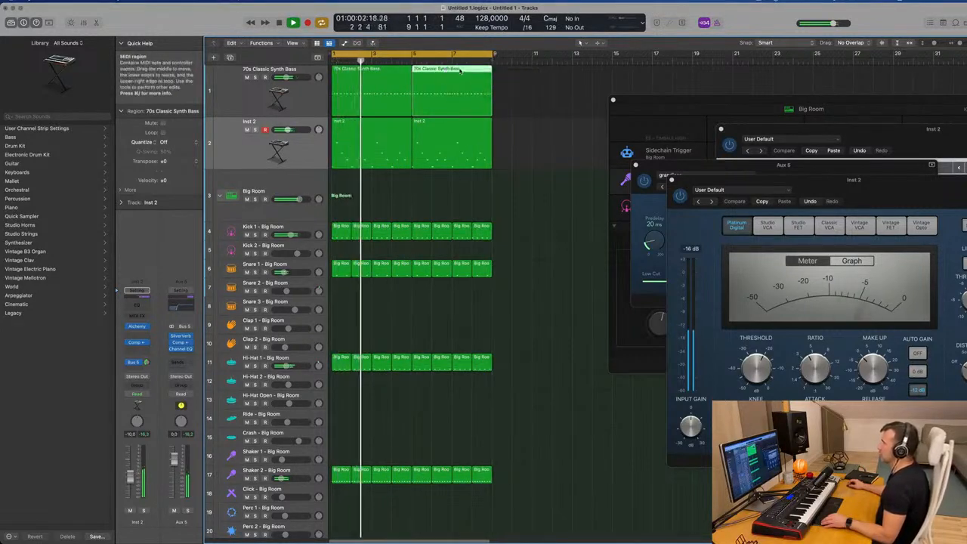
Open the second 70s Classic Synth Bass region in the Piano Roll and transpose all its notes down two semitones.
{"action": "double_click", "coordinate": [459, 69]}
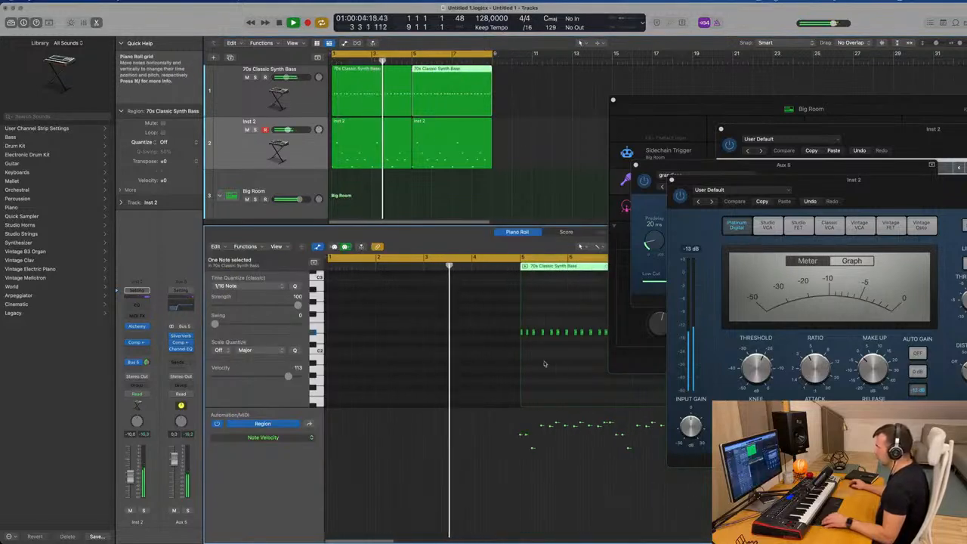
{"action": "key", "text": "super+Left"}
{"action": "key", "text": "super+Left"}
{"action": "left_click_drag", "start_coordinate": [426, 316], "coordinate": [644, 360]}
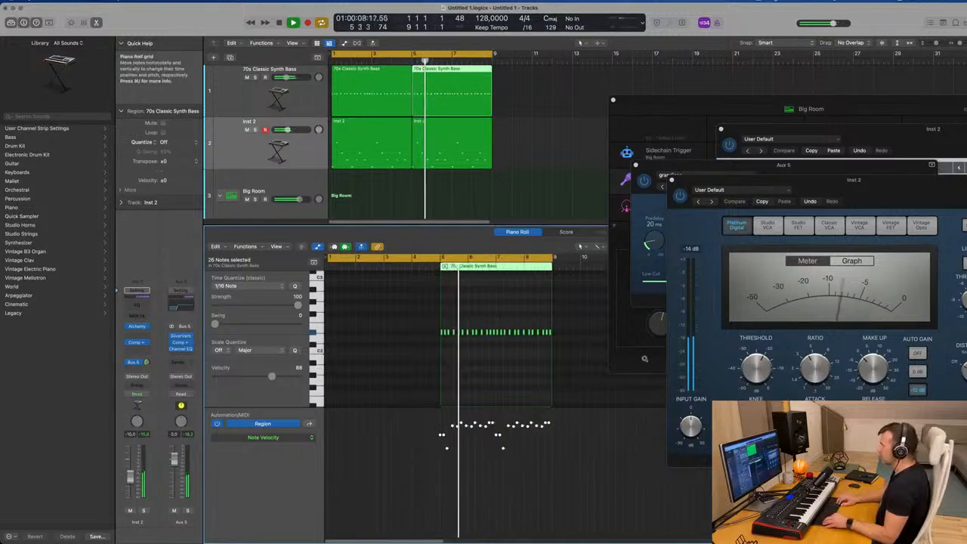
{"action": "key", "text": "alt+Down"}
{"action": "key", "text": "alt+Down"}
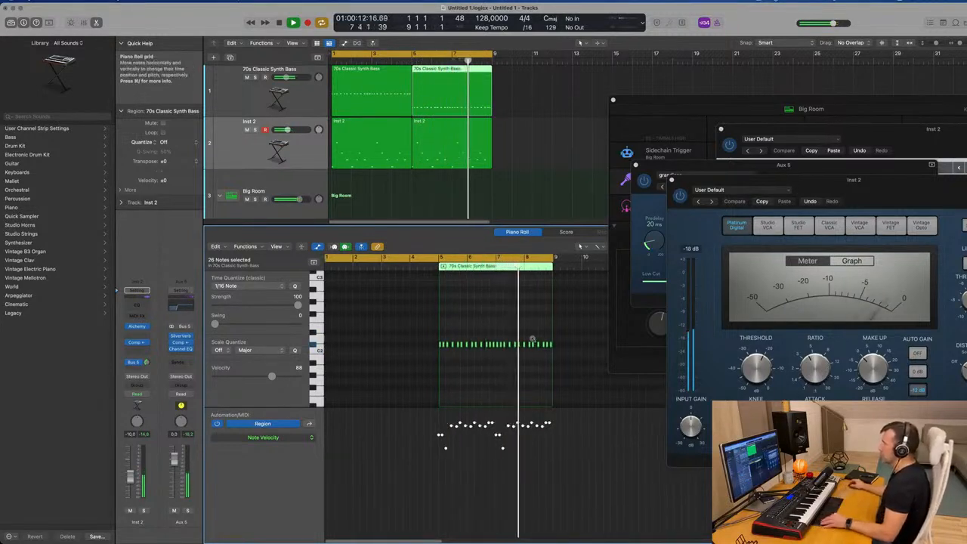
Raise the second bass region's bar 8 notes by five semitones.
{"action": "scroll", "coordinate": [532, 339], "scroll_direction": "up", "scroll_amount": 1}
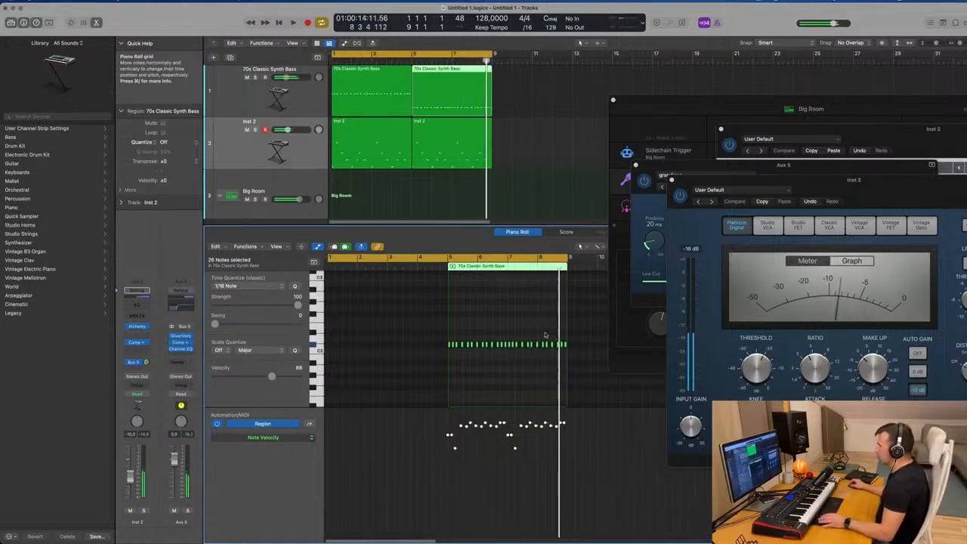
{"action": "scroll", "coordinate": [544, 335], "scroll_direction": "up", "scroll_amount": 3}
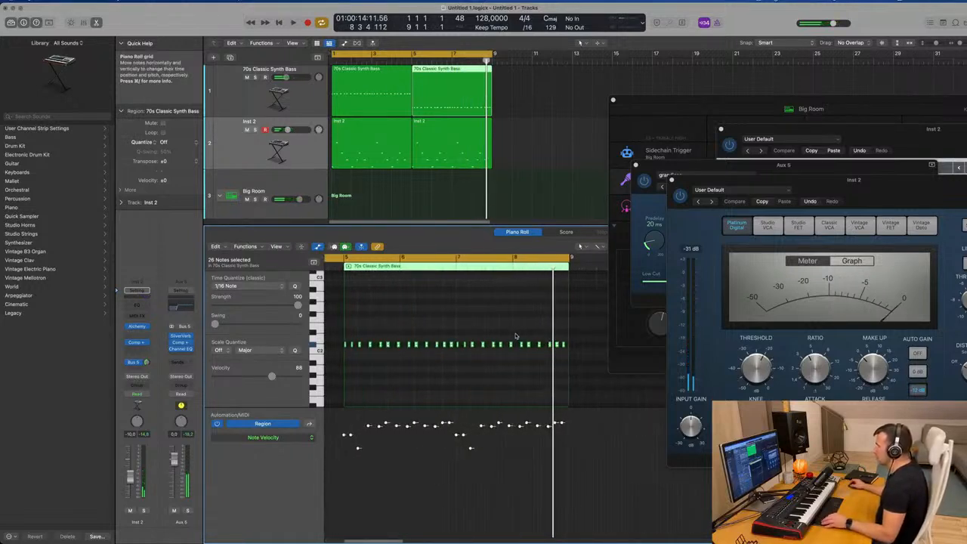
{"action": "left_click_drag", "start_coordinate": [569, 349], "coordinate": [574, 354]}
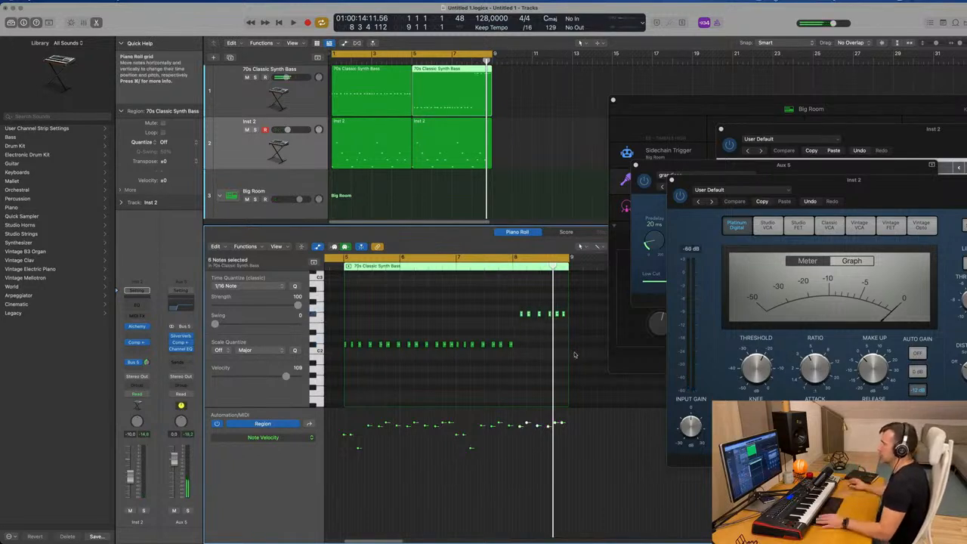
Play the eight-bar cycle from the start and listen to the transposed bass line with the drums and melody.
{"action": "key", "text": "space"}
{"action": "scroll", "coordinate": [514, 137], "scroll_direction": "down", "scroll_amount": 2}
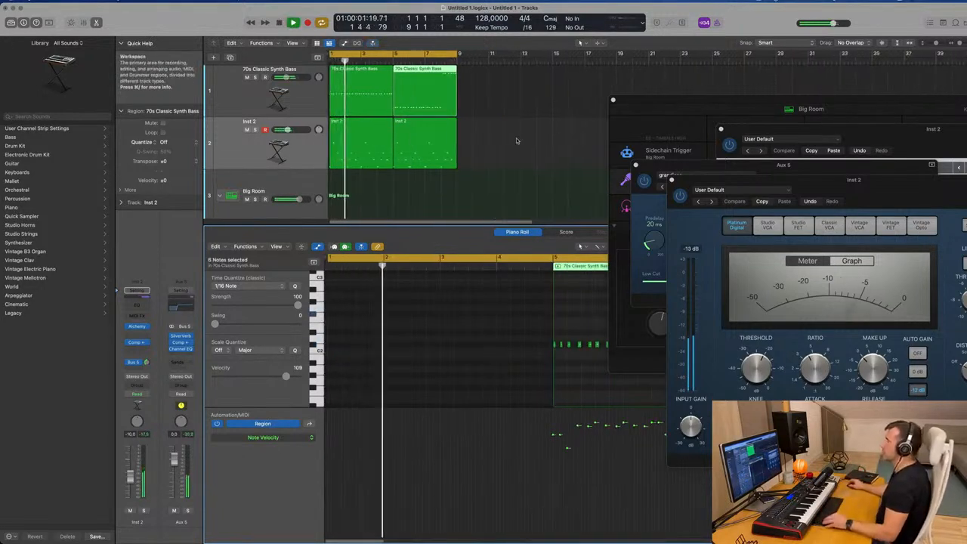
{"action": "scroll", "coordinate": [523, 138], "scroll_direction": "up", "scroll_amount": 1}
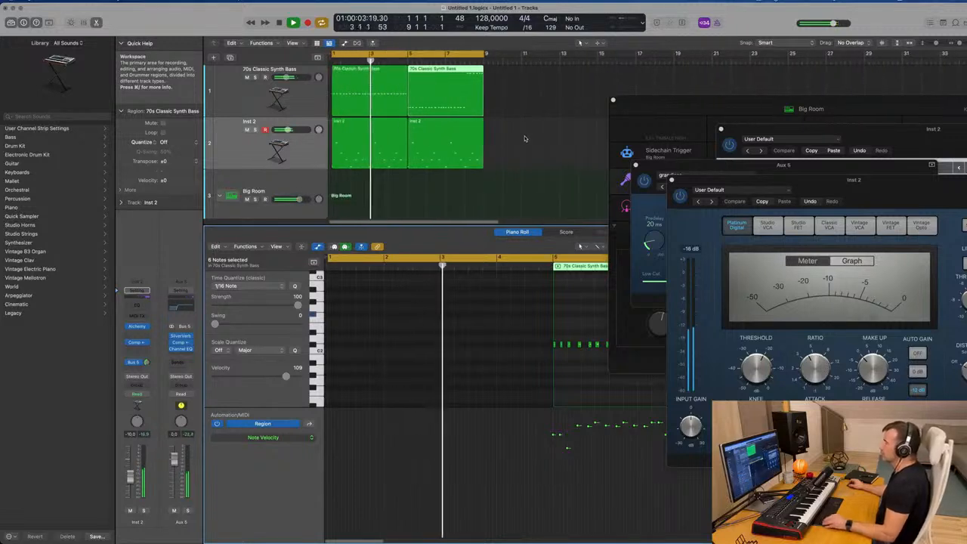
{"action": "scroll", "coordinate": [518, 161], "scroll_direction": "down", "scroll_amount": 2}
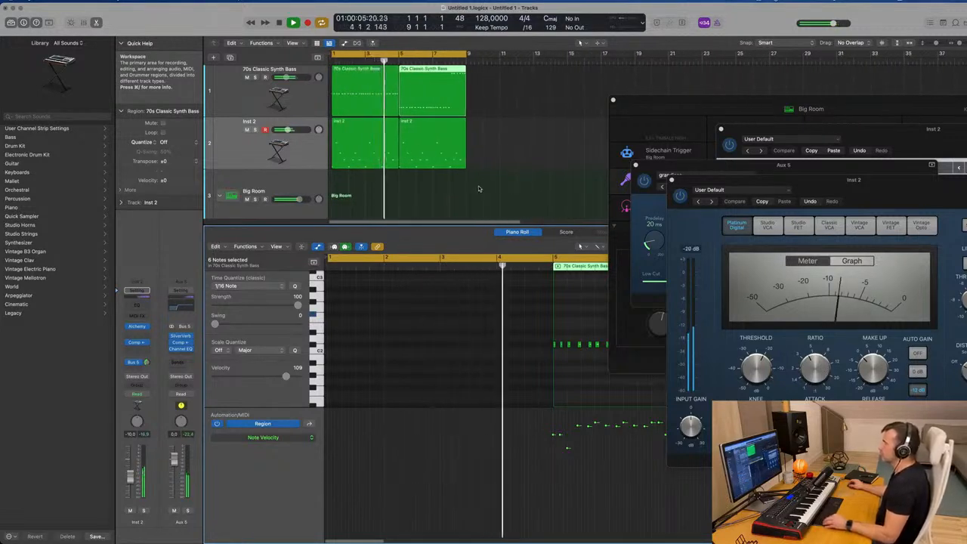
{"action": "scroll", "coordinate": [475, 190], "scroll_direction": "down", "scroll_amount": 3}
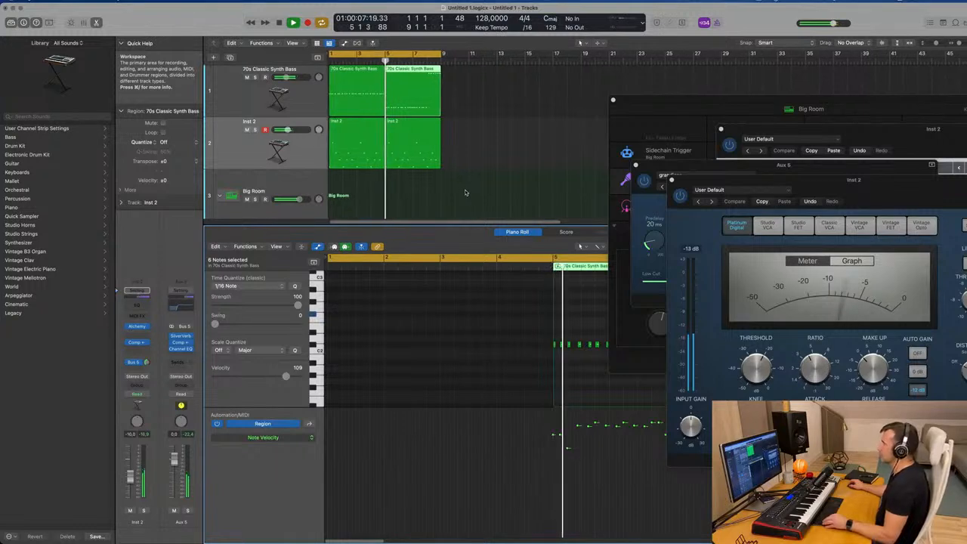
{"action": "scroll", "coordinate": [473, 188], "scroll_direction": "up", "scroll_amount": 2}
{"action": "scroll", "coordinate": [476, 185], "scroll_direction": "down", "scroll_amount": 1}
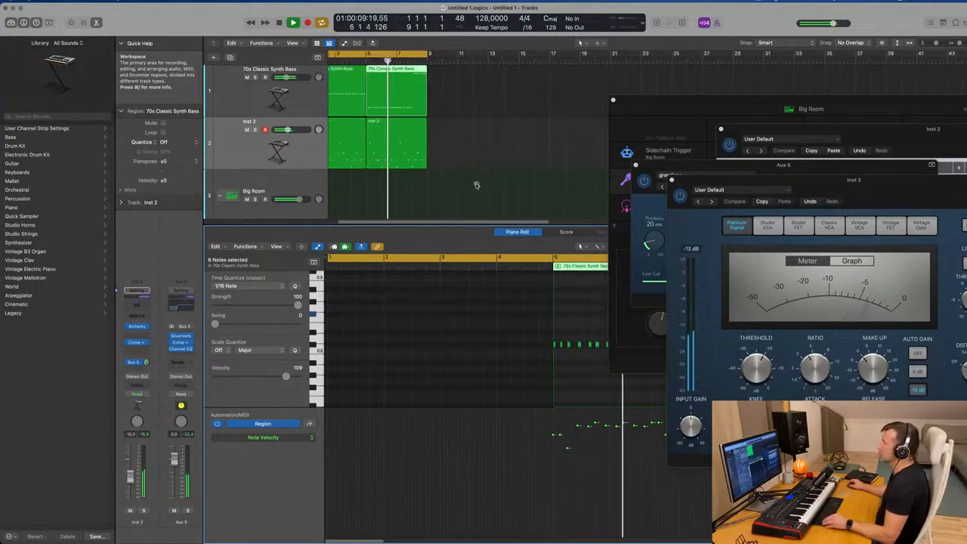
{"action": "scroll", "coordinate": [477, 185], "scroll_direction": "left", "scroll_amount": 2}
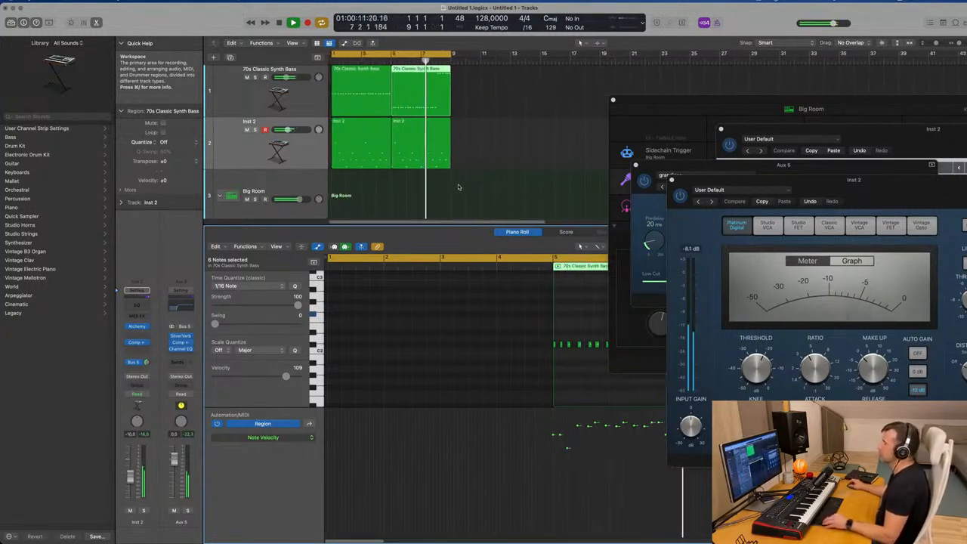
{"action": "scroll", "coordinate": [460, 187], "scroll_direction": "down", "scroll_amount": 1}
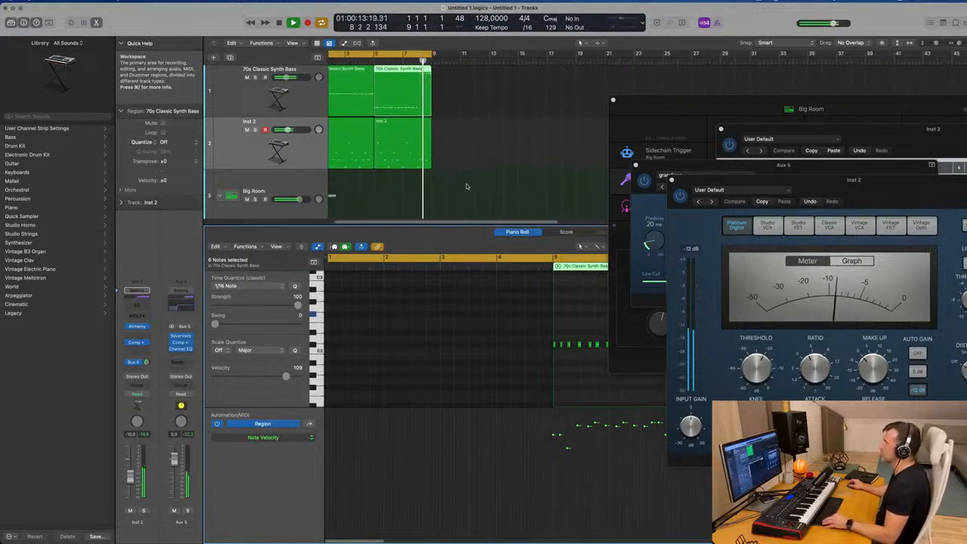
{"action": "scroll", "coordinate": [472, 186], "scroll_direction": "down", "scroll_amount": 1}
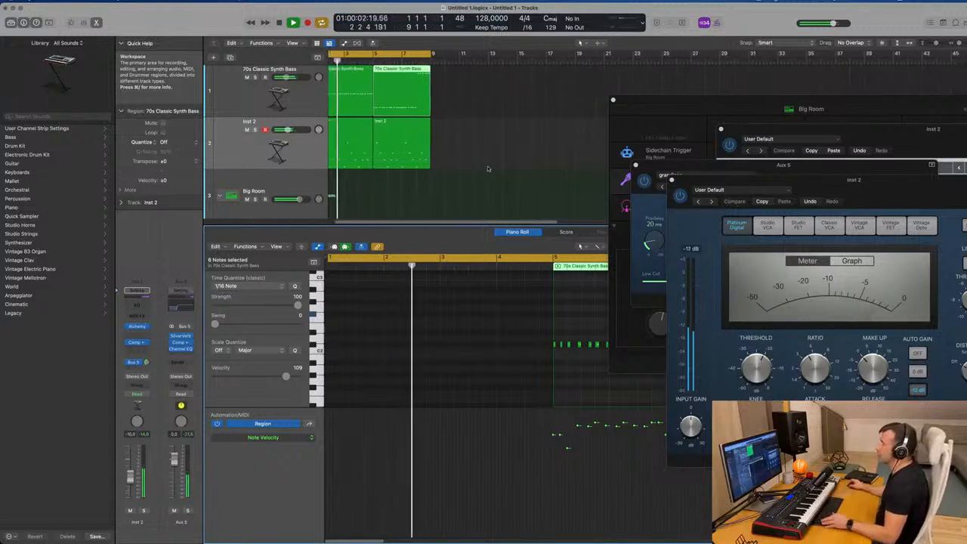
{"action": "scroll", "coordinate": [445, 193], "scroll_direction": "up", "scroll_amount": 1}
Join the two 70s Classic Synth Bass regions into one eight-bar region, and likewise the two Inst 2 regions.
{"action": "left_click", "coordinate": [343, 211]}
{"action": "scroll", "coordinate": [385, 195], "scroll_direction": "down", "scroll_amount": 3}
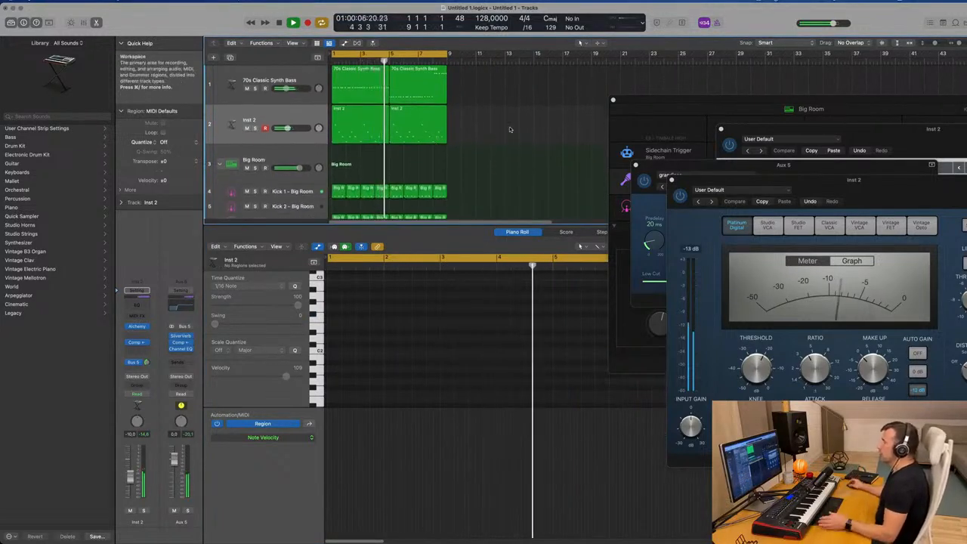
{"action": "left_click", "coordinate": [354, 92]}
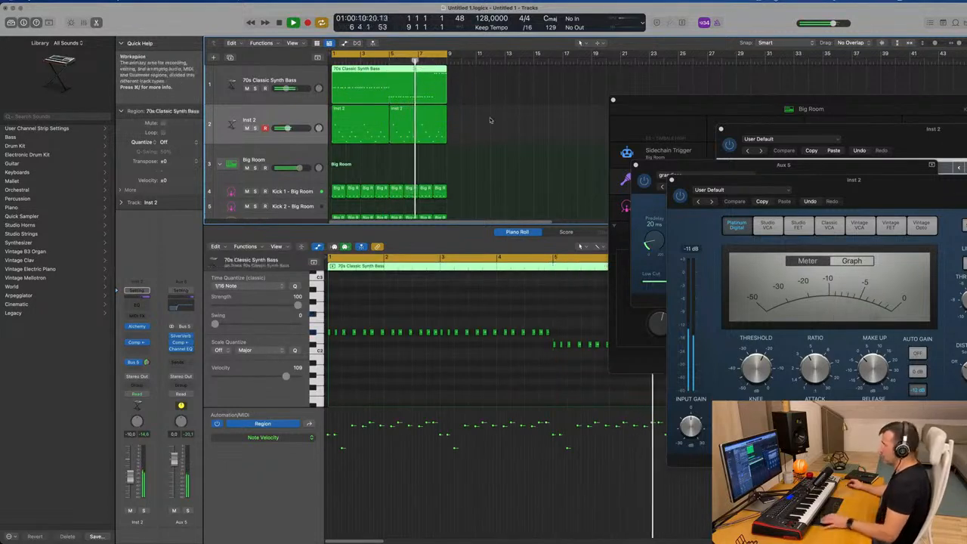
{"action": "left_click", "coordinate": [337, 131]}
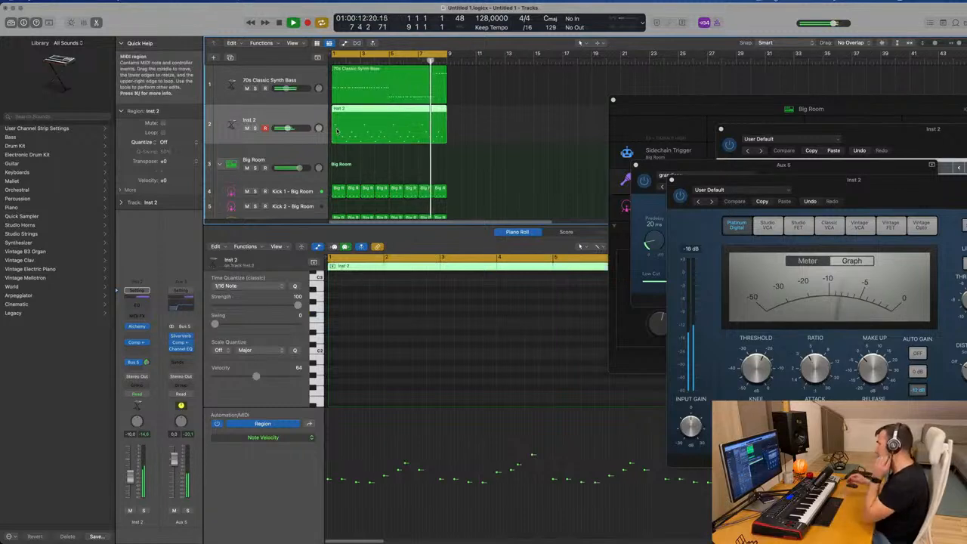
Duplicate the Inst 2 track with its settings and move the joined 70s Classic Synth Bass region onto the new track.
{"action": "left_click", "coordinate": [402, 83]}
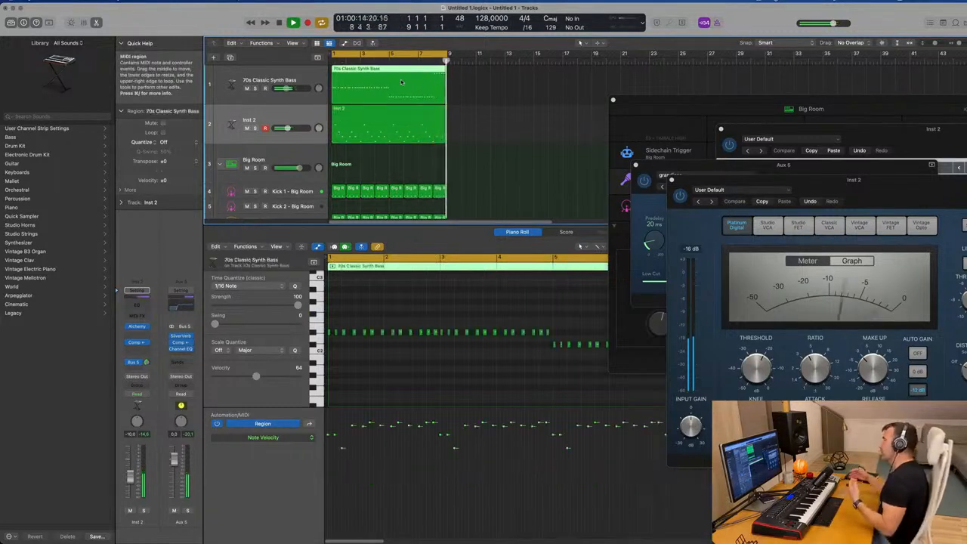
{"action": "scroll", "coordinate": [466, 352], "scroll_direction": "down", "scroll_amount": 5}
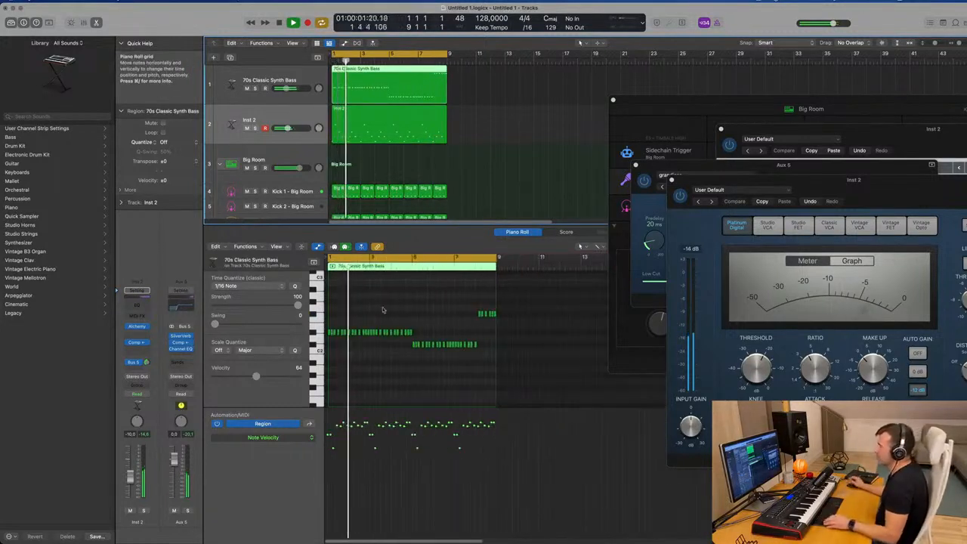
{"action": "scroll", "coordinate": [278, 99], "scroll_direction": "down", "scroll_amount": 2}
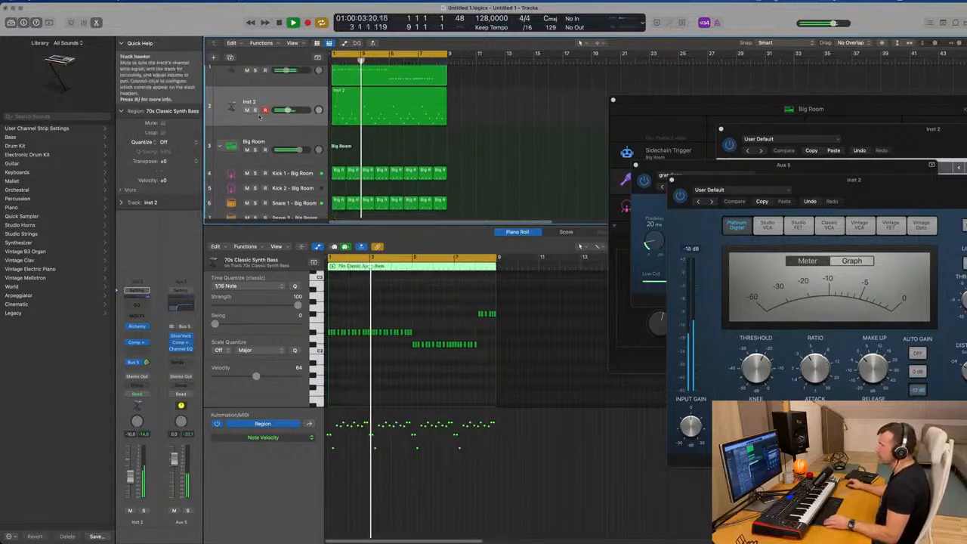
{"action": "left_click", "coordinate": [278, 99]}
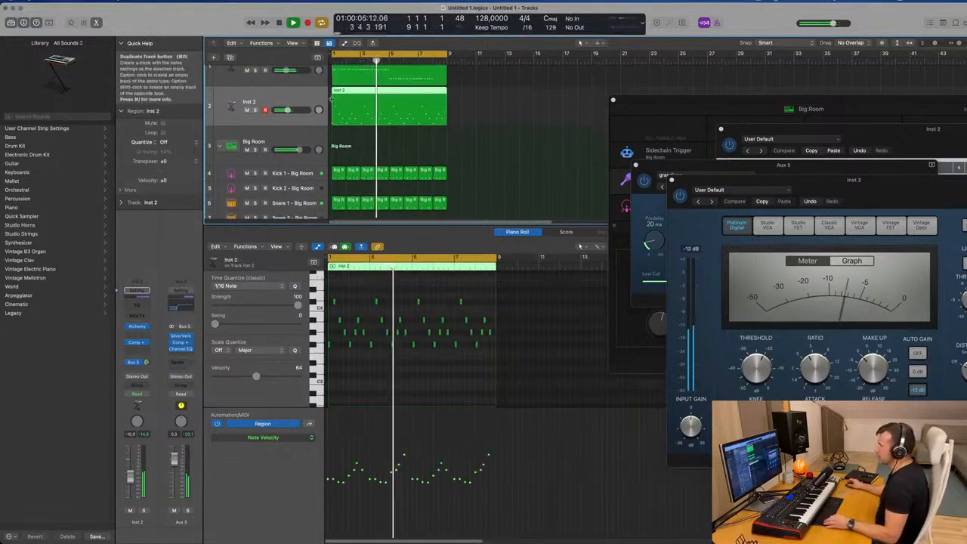
{"action": "left_click", "coordinate": [231, 58]}
{"action": "left_click", "coordinate": [405, 77]}
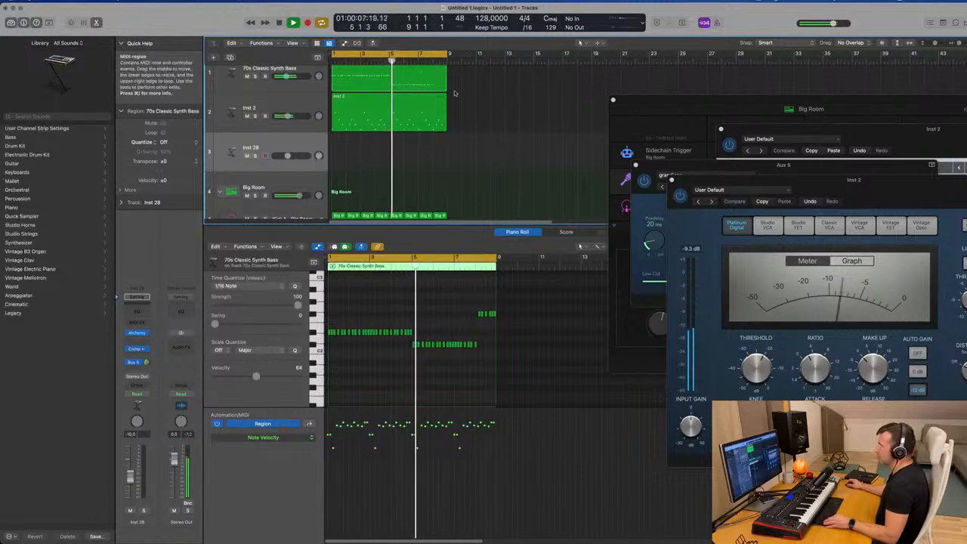
{"action": "left_click_drag", "start_coordinate": [405, 77], "coordinate": [388, 163]}
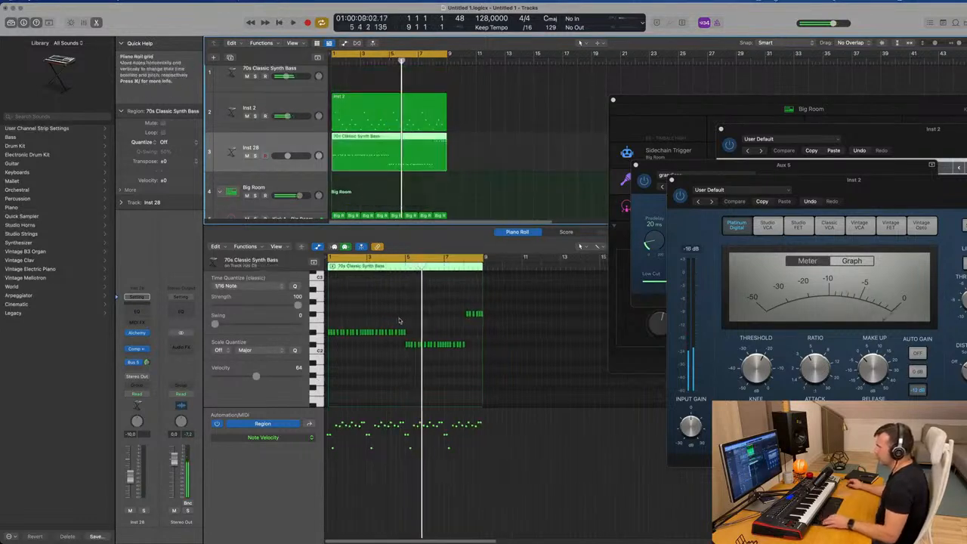
Delete the repeated notes in the moved bass region, keeping only the first note at each pitch in bars 1, 5 and 8.
{"action": "scroll", "coordinate": [370, 324], "scroll_direction": "left", "scroll_amount": 3}
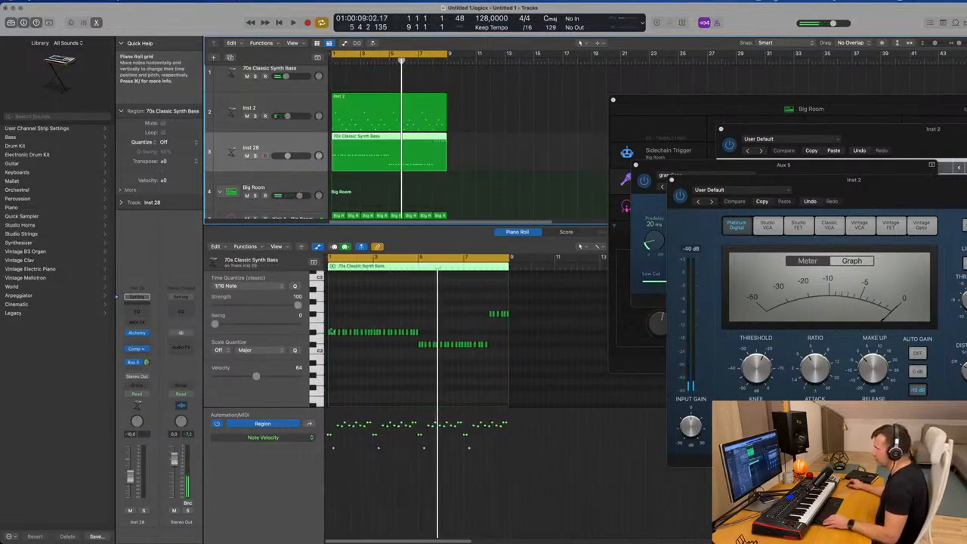
{"action": "left_click_drag", "start_coordinate": [331, 328], "coordinate": [391, 333]}
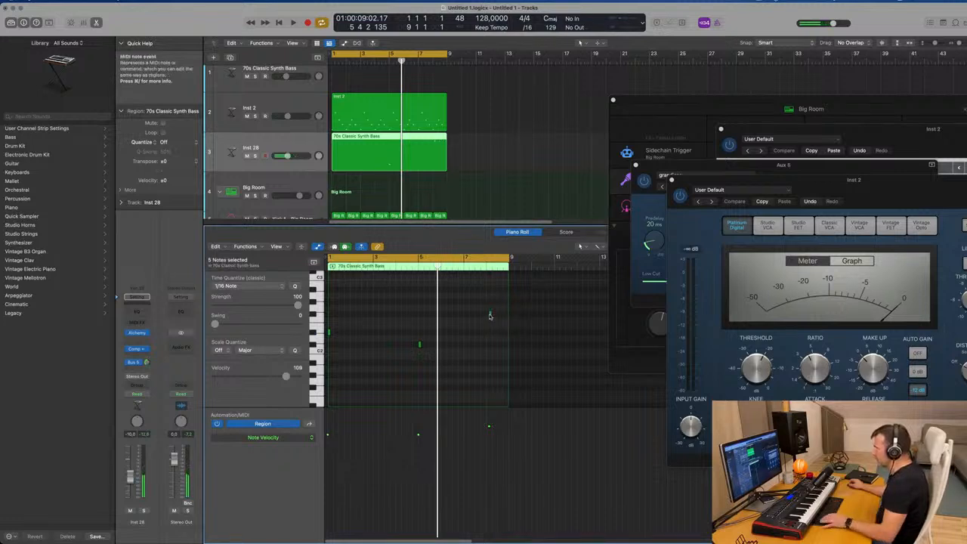
Stack the bar 5 and bar 8 notes under bar 1 as a chord and lengthen all three notes to about one bar.
{"action": "left_click_drag", "start_coordinate": [489, 314], "coordinate": [329, 317]}
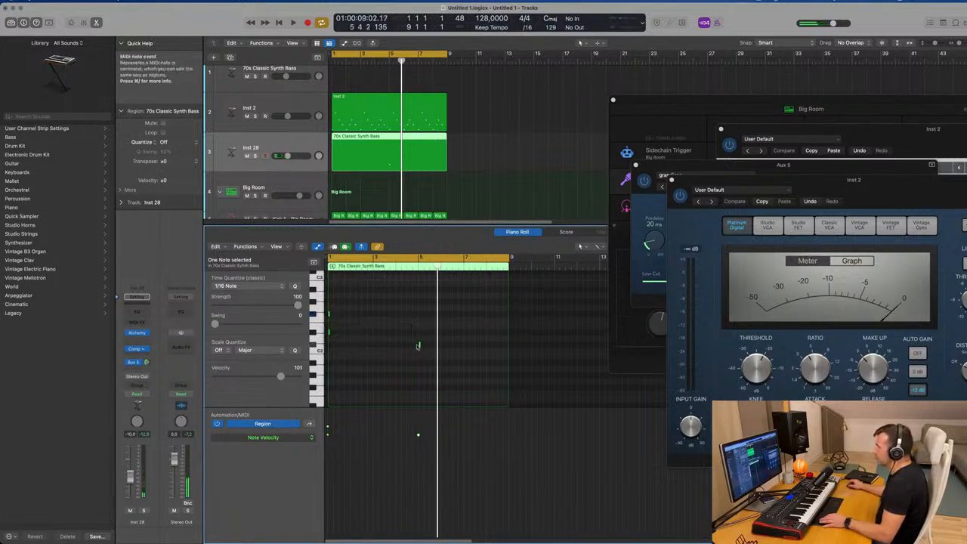
{"action": "left_click_drag", "start_coordinate": [418, 346], "coordinate": [329, 346]}
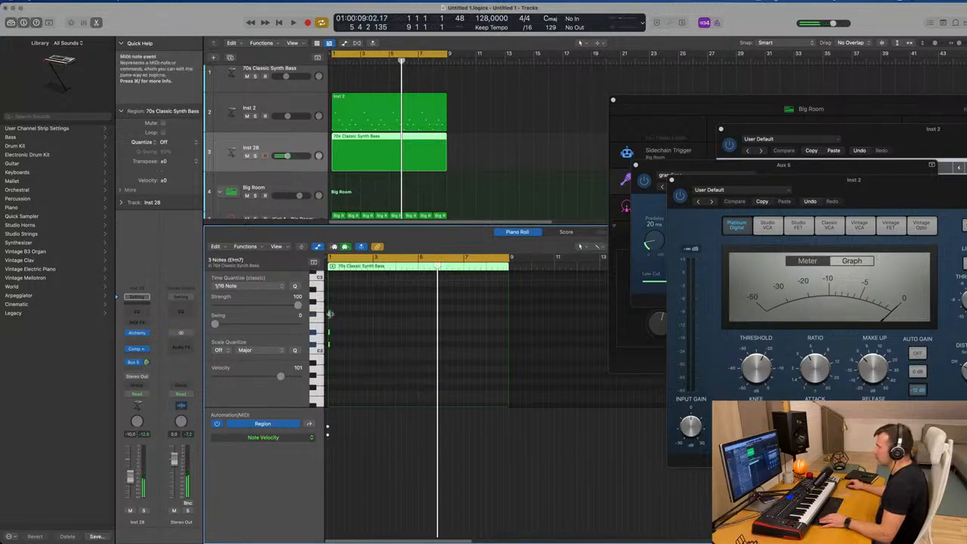
{"action": "left_click_drag", "start_coordinate": [329, 314], "coordinate": [349, 318]}
{"action": "key", "text": "space"}
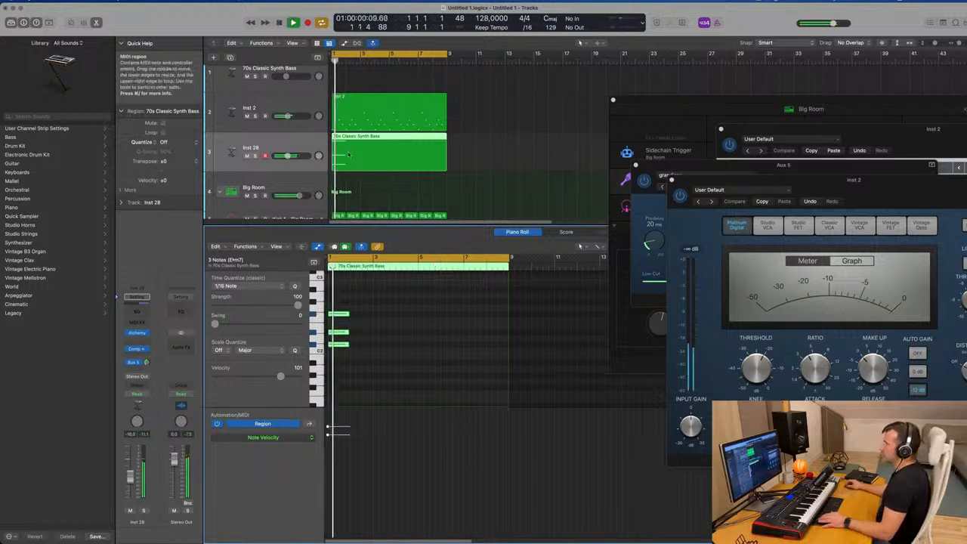
{"action": "scroll", "coordinate": [451, 173], "scroll_direction": "up", "scroll_amount": 2}
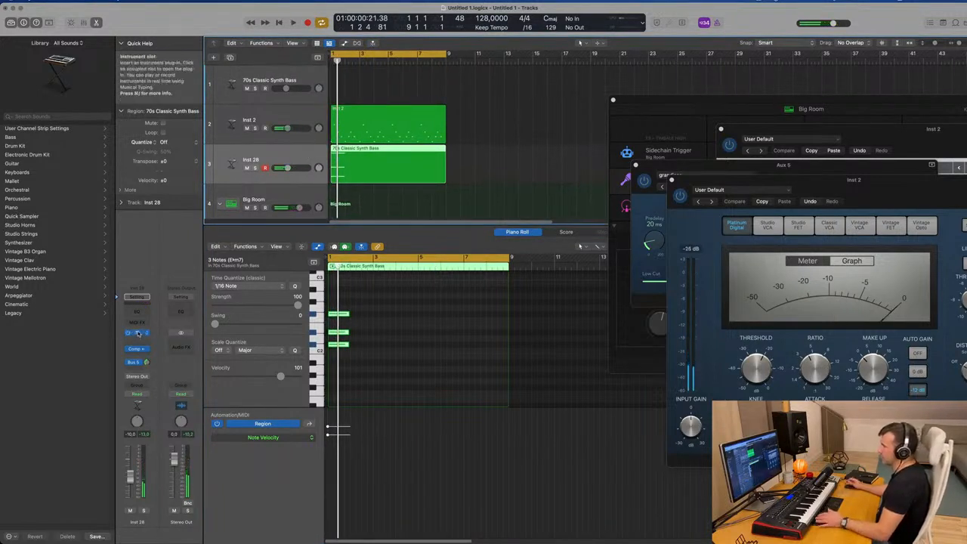
Undo the recent edits back to the full joined bass region on its original track, before the Inst 2 track was duplicated.
{"action": "left_click", "coordinate": [138, 333]}
{"action": "left_click_drag", "start_coordinate": [573, 108], "coordinate": [765, 130]}
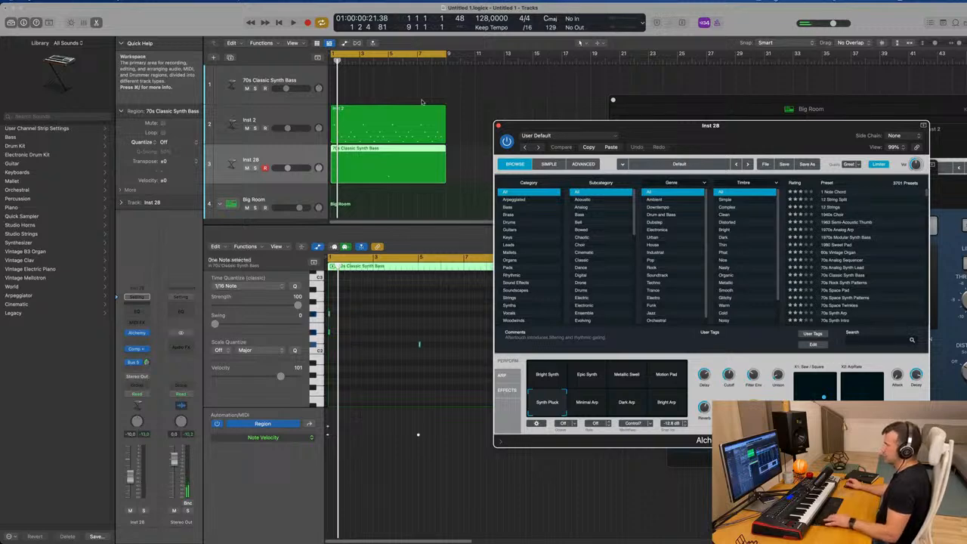
{"action": "key", "text": "super+z"}
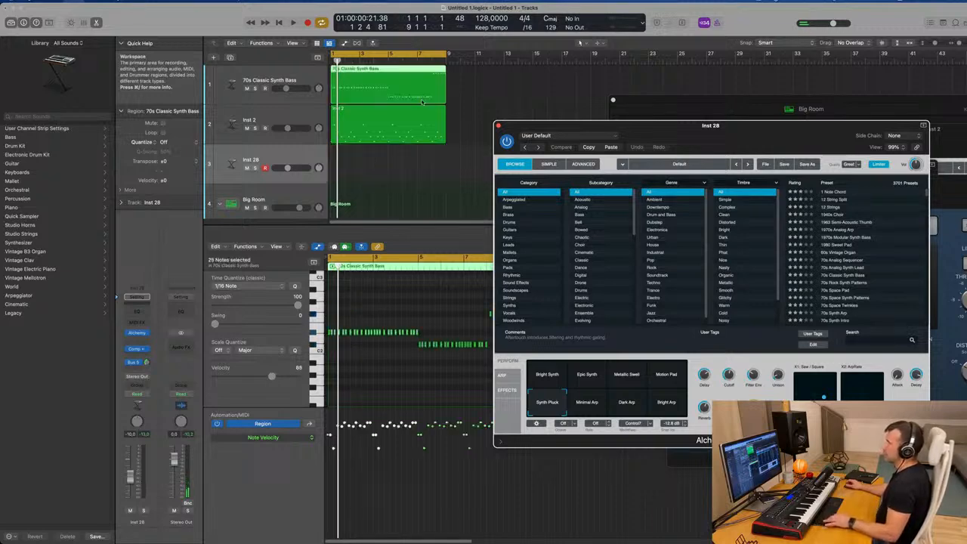
{"action": "key", "text": "super+z"}
Try to copy the 70s Classic Synth Bass region onto the Big Room track during playback, and undo the copy.
{"action": "key", "text": "space"}
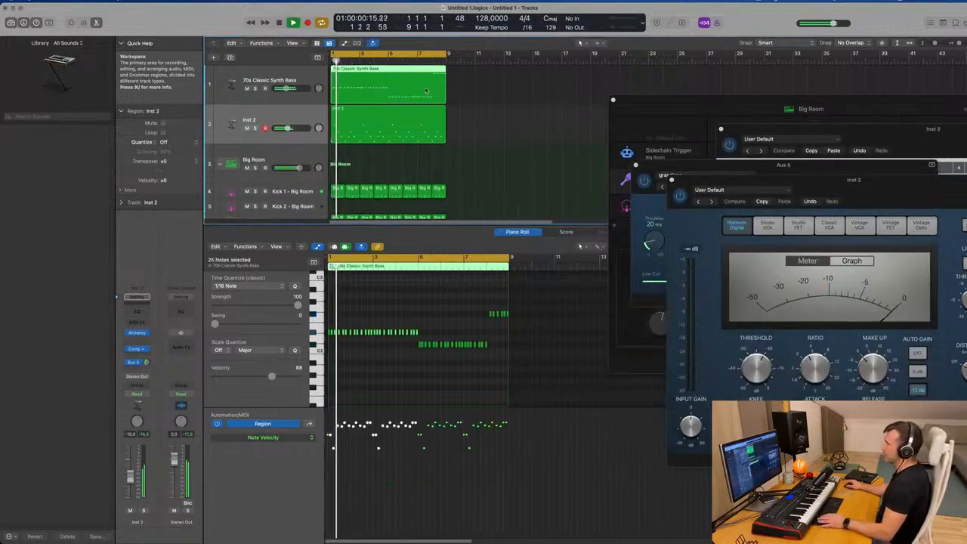
{"action": "left_click_drag", "start_coordinate": [406, 76], "coordinate": [381, 159]}
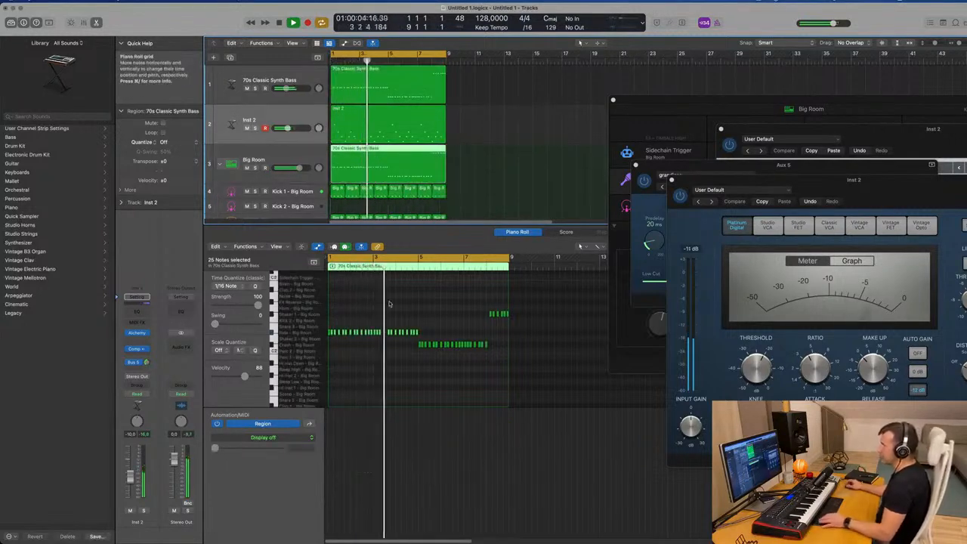
{"action": "key", "text": "super+z"}
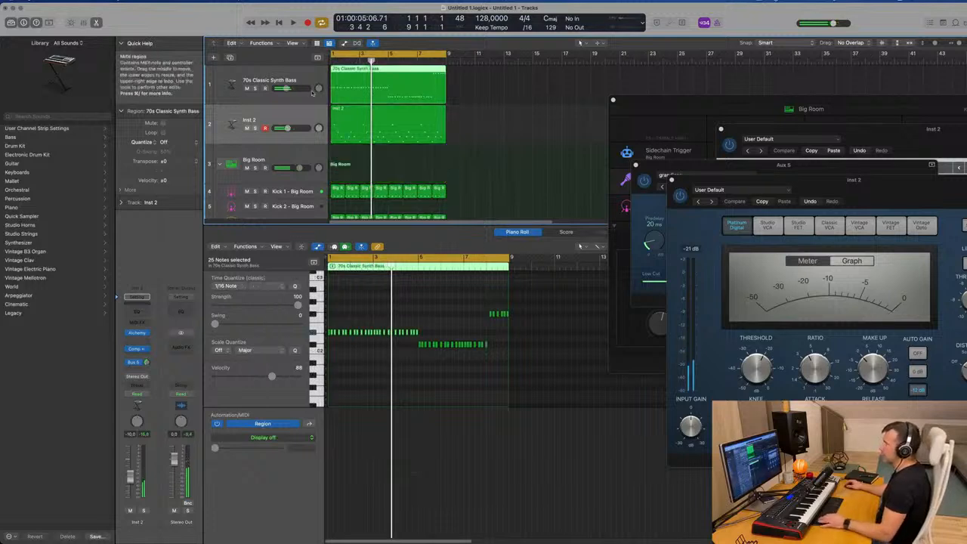
Duplicate the Inst 2 track with its settings and copy the eight-bar 70s Classic Synth Bass region onto the new track.
{"action": "left_click", "coordinate": [248, 66]}
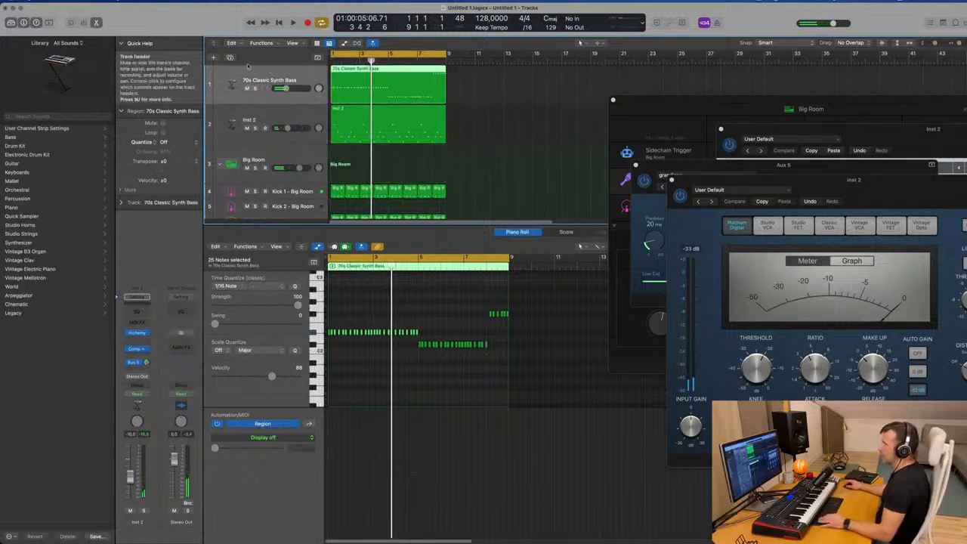
{"action": "left_click", "coordinate": [276, 115]}
{"action": "left_click_drag", "start_coordinate": [380, 86], "coordinate": [353, 178]}
{"action": "key", "text": "space"}
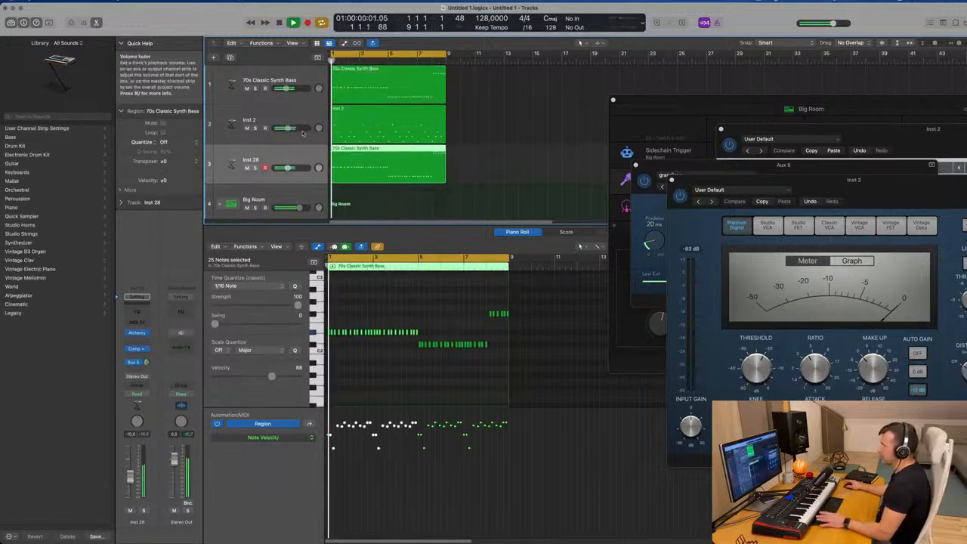
{"action": "key", "text": "space"}
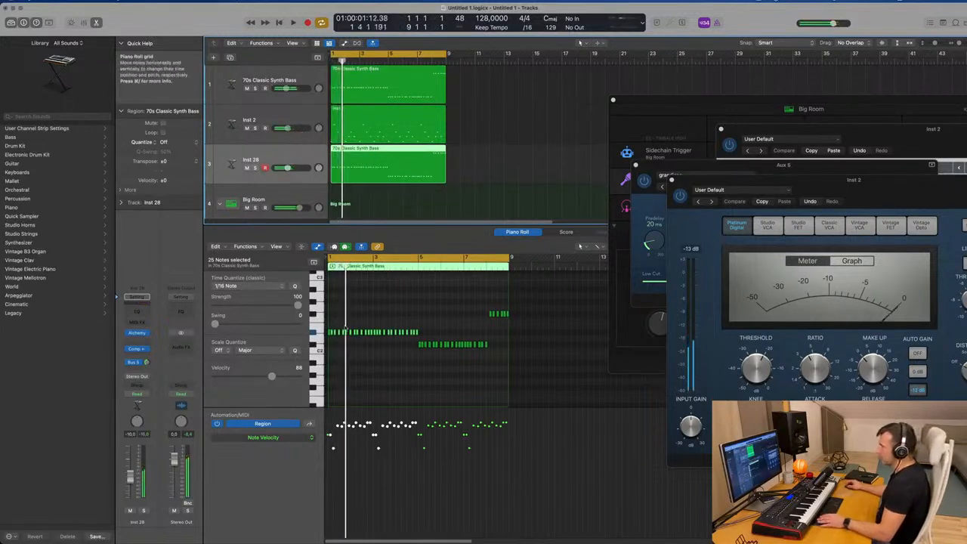
Delete the copied region's repeated notes and stack the first note of each of the three pitches at the start of bar 1.
{"action": "scroll", "coordinate": [382, 331], "scroll_direction": "up", "scroll_amount": 1}
{"action": "left_click_drag", "start_coordinate": [447, 330], "coordinate": [349, 338]}
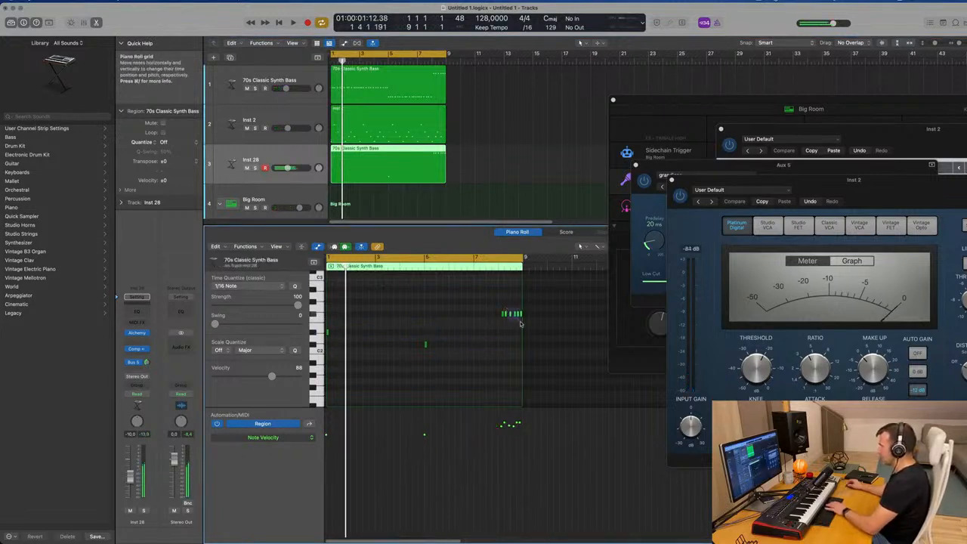
{"action": "left_click_drag", "start_coordinate": [502, 313], "coordinate": [346, 318]}
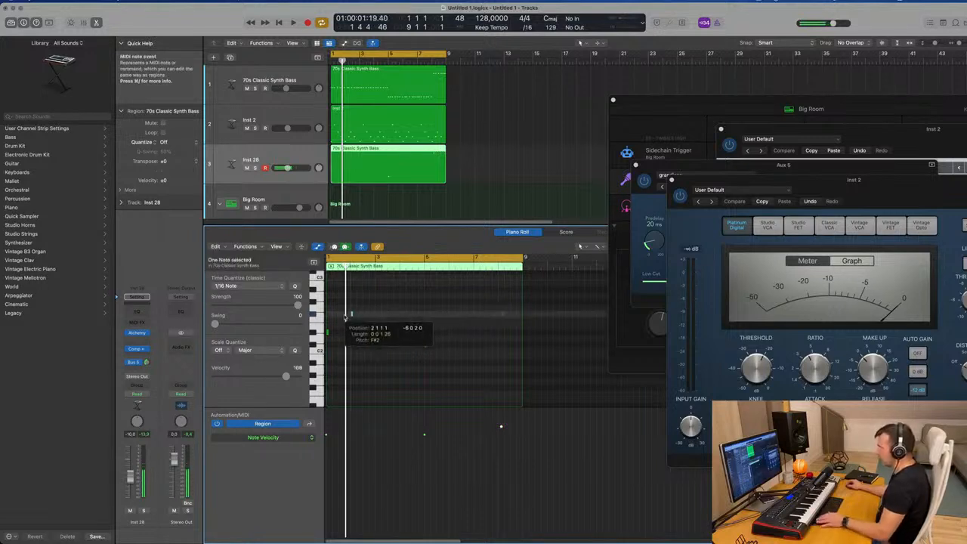
{"action": "key", "text": "space"}
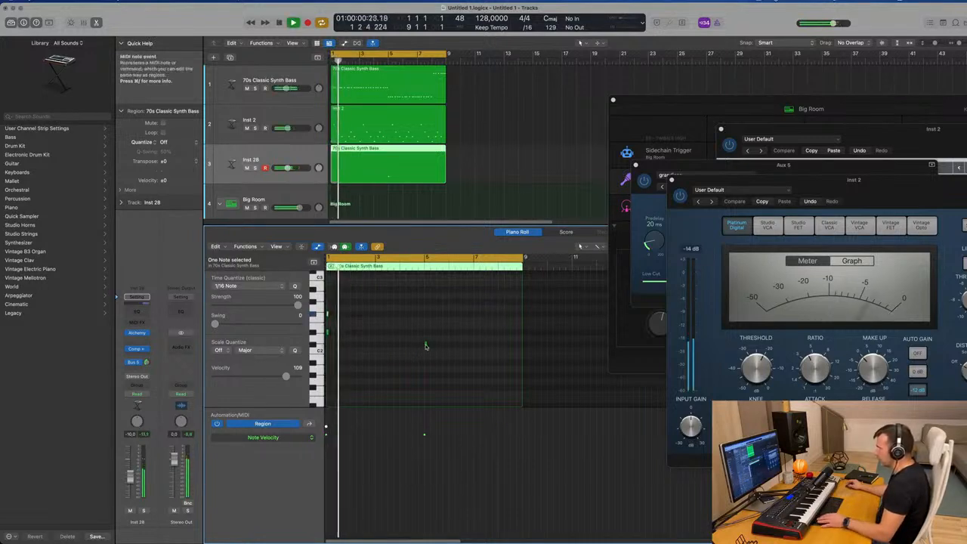
{"action": "left_click_drag", "start_coordinate": [425, 344], "coordinate": [324, 346]}
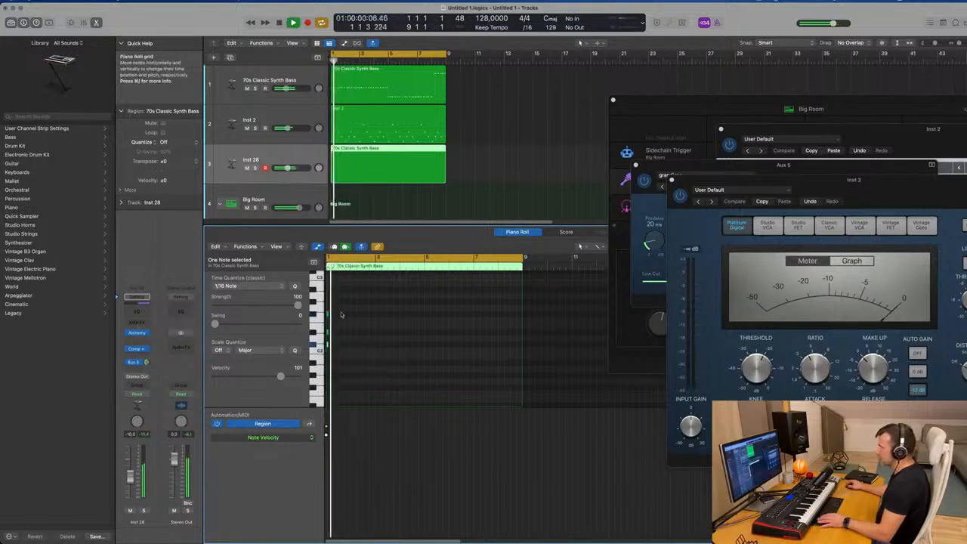
Lengthen the three stacked notes at bar 1 together to about half a bar.
{"action": "scroll", "coordinate": [345, 315], "scroll_direction": "up", "scroll_amount": 1}
{"action": "scroll", "coordinate": [346, 315], "scroll_direction": "up", "scroll_amount": 3}
{"action": "left_click_drag", "start_coordinate": [360, 311], "coordinate": [325, 355]}
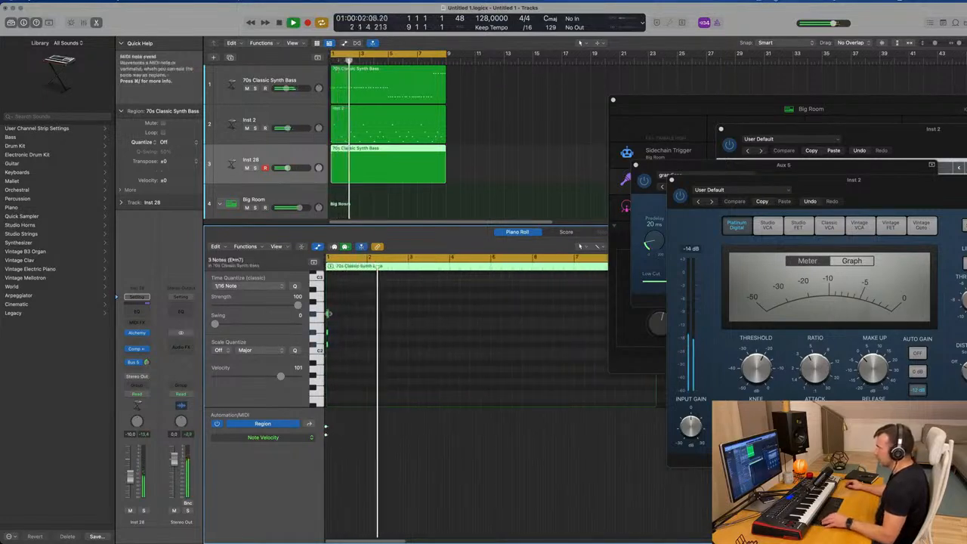
{"action": "left_click_drag", "start_coordinate": [330, 314], "coordinate": [349, 319]}
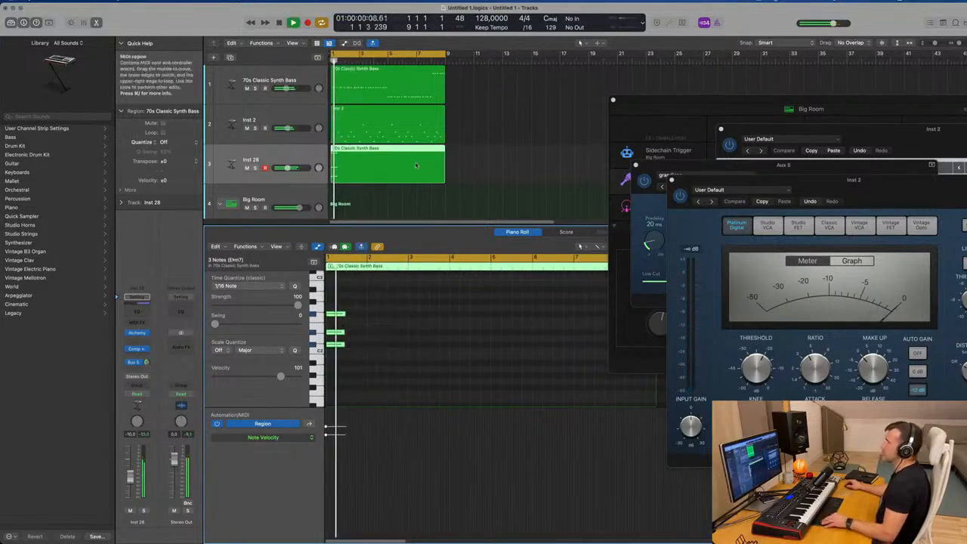
Split the chord region at bar 3 and delete the empty remainder, keeping a two-bar region.
{"action": "scroll", "coordinate": [296, 157], "scroll_direction": "down", "scroll_amount": 3}
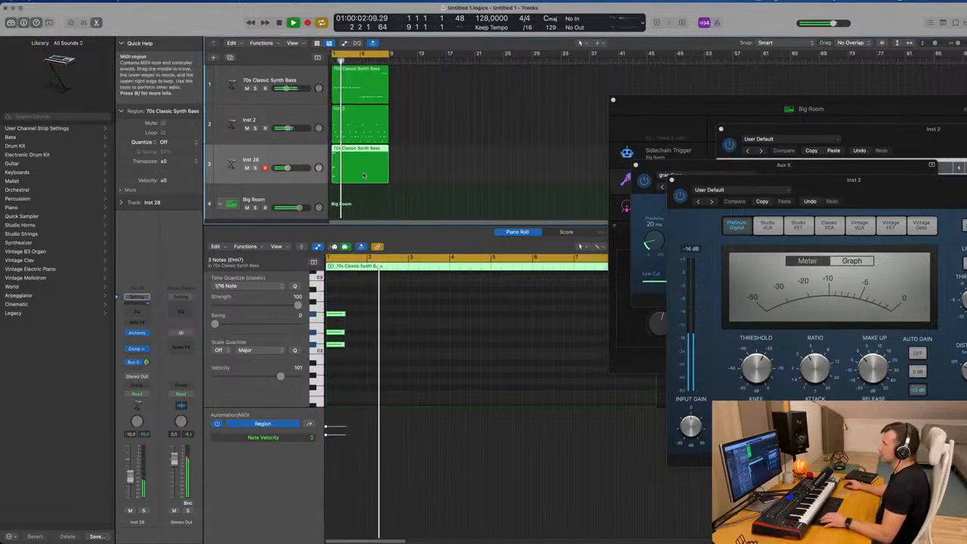
{"action": "scroll", "coordinate": [381, 174], "scroll_direction": "up", "scroll_amount": 3}
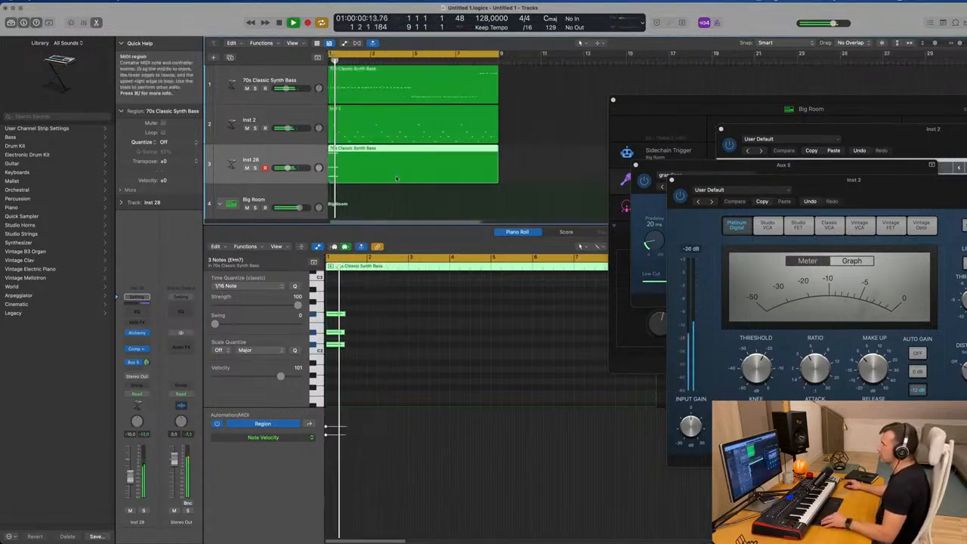
{"action": "double_click", "coordinate": [366, 149]}
{"action": "key", "text": "Delete"}
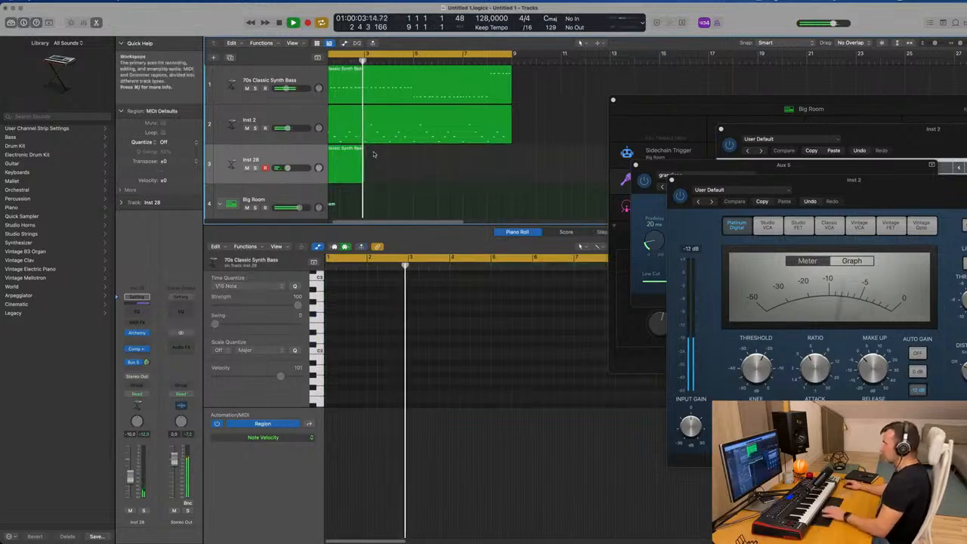
Repeat the two-bar chord region three times to fill the eight-bar cycle.
{"action": "scroll", "coordinate": [423, 168], "scroll_direction": "down", "scroll_amount": 3}
{"action": "key", "text": "space"}
{"action": "key", "text": "space"}
{"action": "left_click_drag", "start_coordinate": [403, 165], "coordinate": [337, 177]}
{"action": "key", "text": "super+r"}
{"action": "key", "text": "super+r"}
{"action": "key", "text": "super+r"}
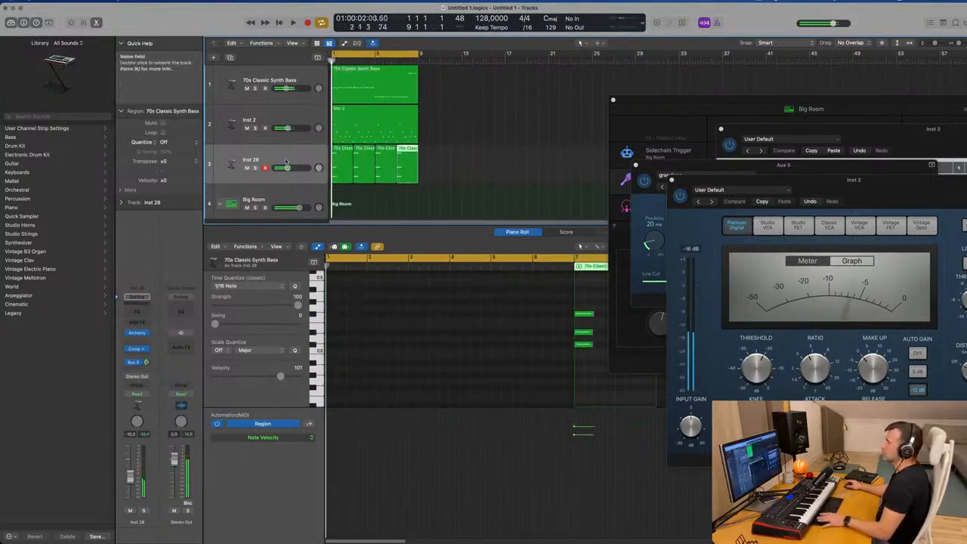
Load the Bell Like Vox Vibes preset from the Keys category into the Inst 28 track's Alchemy synth.
{"action": "left_click", "coordinate": [136, 335]}
{"action": "left_click_drag", "start_coordinate": [555, 103], "coordinate": [631, 87]}
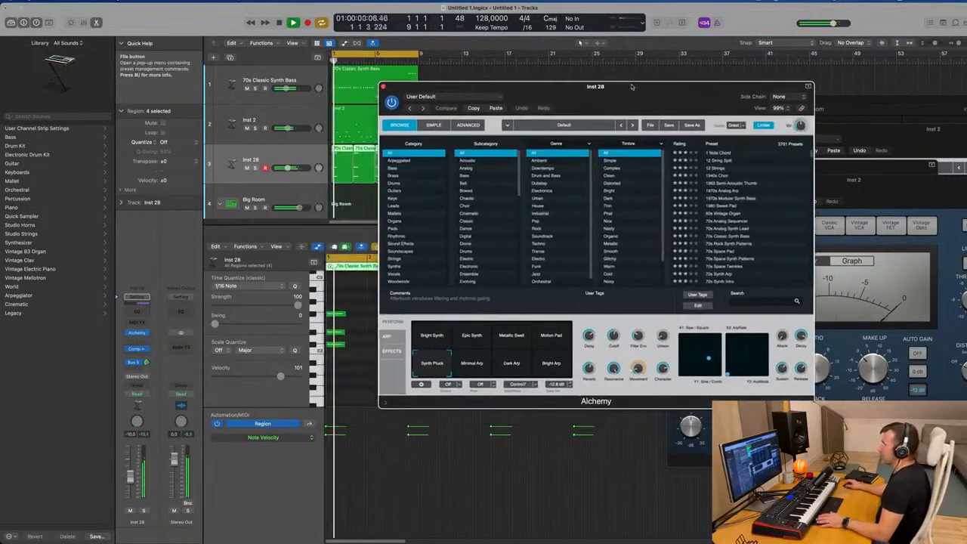
{"action": "left_click", "coordinate": [394, 206]}
{"action": "left_click", "coordinate": [394, 198]}
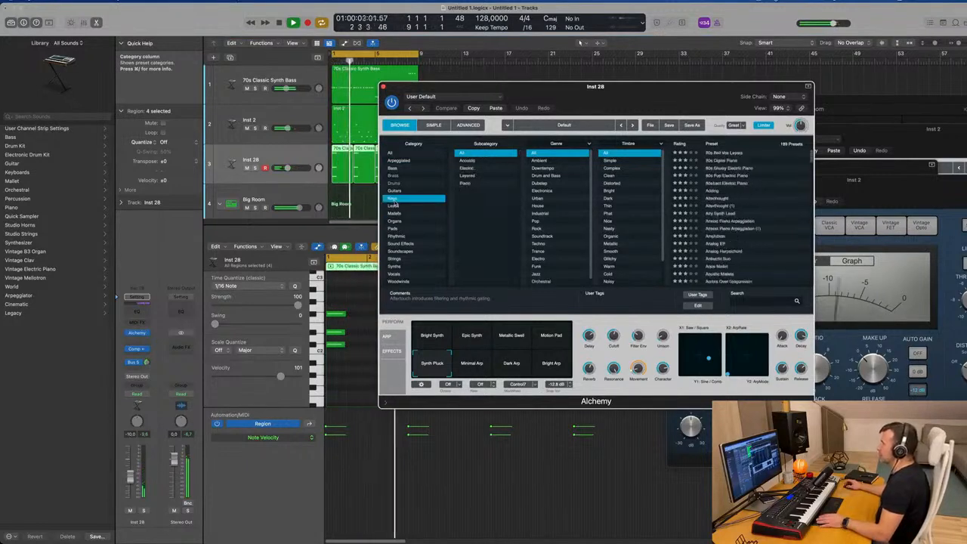
{"action": "scroll", "coordinate": [756, 204], "scroll_direction": "down", "scroll_amount": 1}
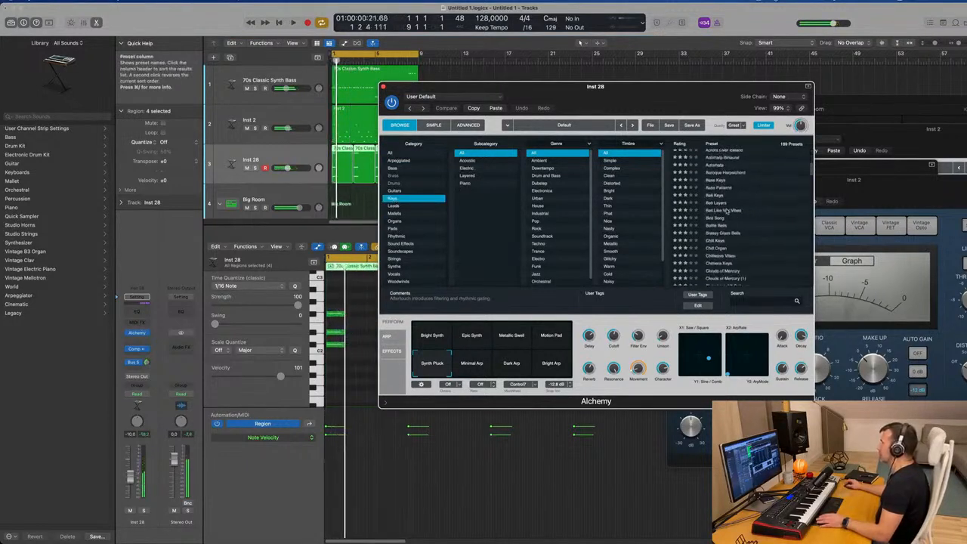
{"action": "left_click", "coordinate": [722, 211]}
Transpose all the chord notes in the four regions up one octave.
{"action": "left_click_drag", "start_coordinate": [662, 99], "coordinate": [714, 95]}
{"action": "left_click", "coordinate": [362, 376]}
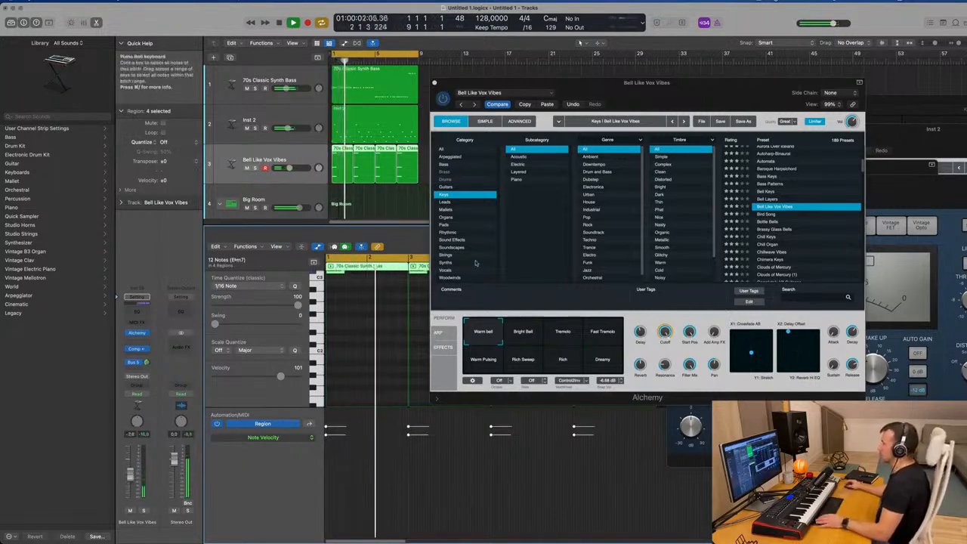
{"action": "left_click_drag", "start_coordinate": [685, 92], "coordinate": [691, 113]}
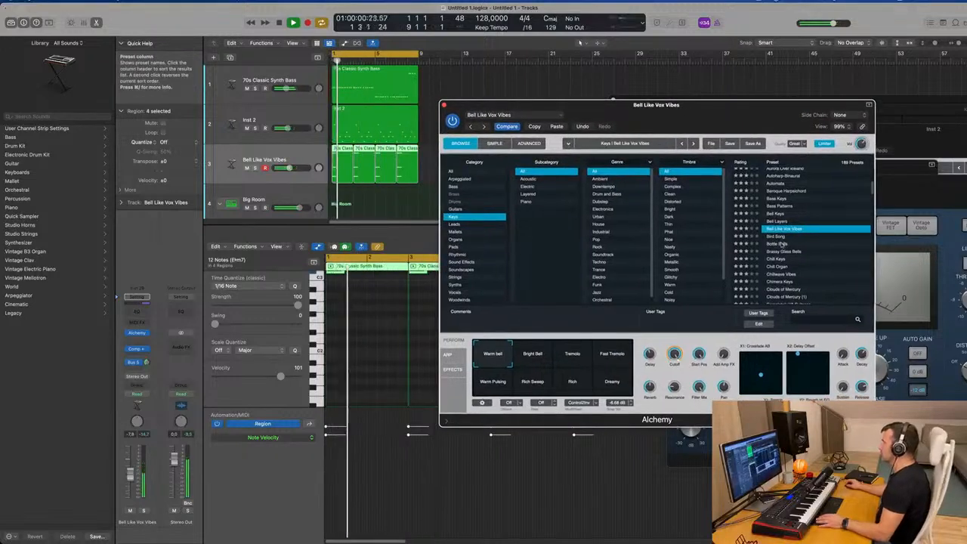
Audition the preset's Bright Bell and Rich Sweep variations with the track volume at about -6.8 dB.
{"action": "left_click", "coordinate": [539, 358]}
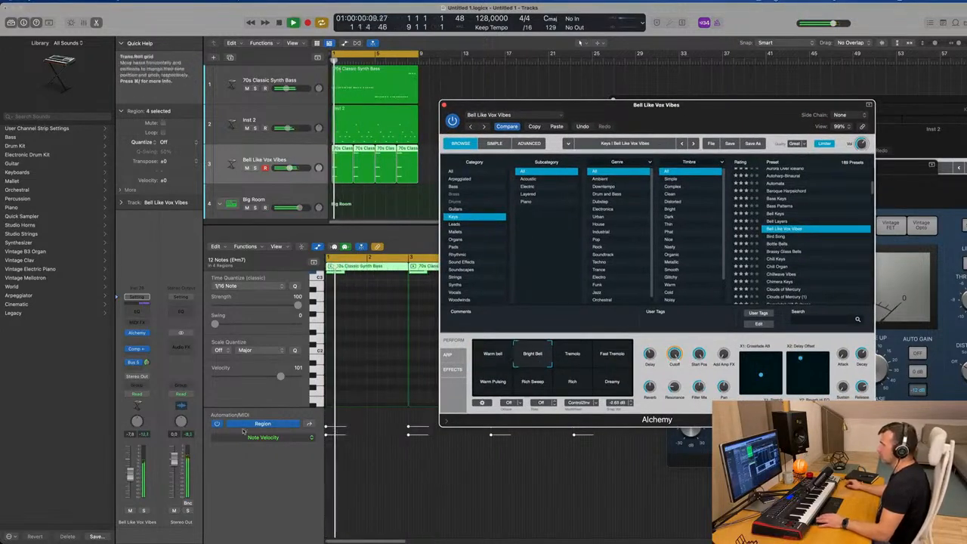
{"action": "left_click", "coordinate": [130, 472]}
{"action": "key", "text": "space"}
{"action": "key", "text": "space"}
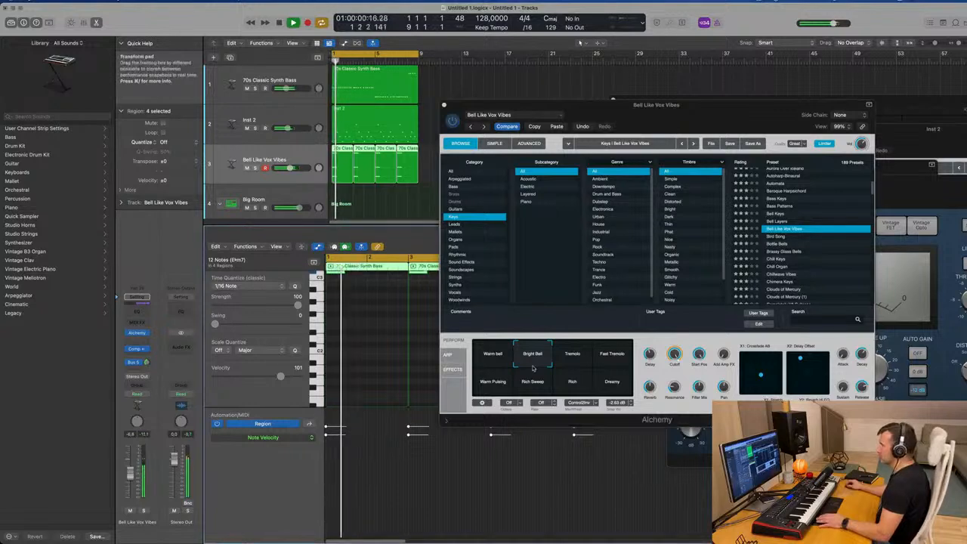
{"action": "left_click", "coordinate": [565, 356]}
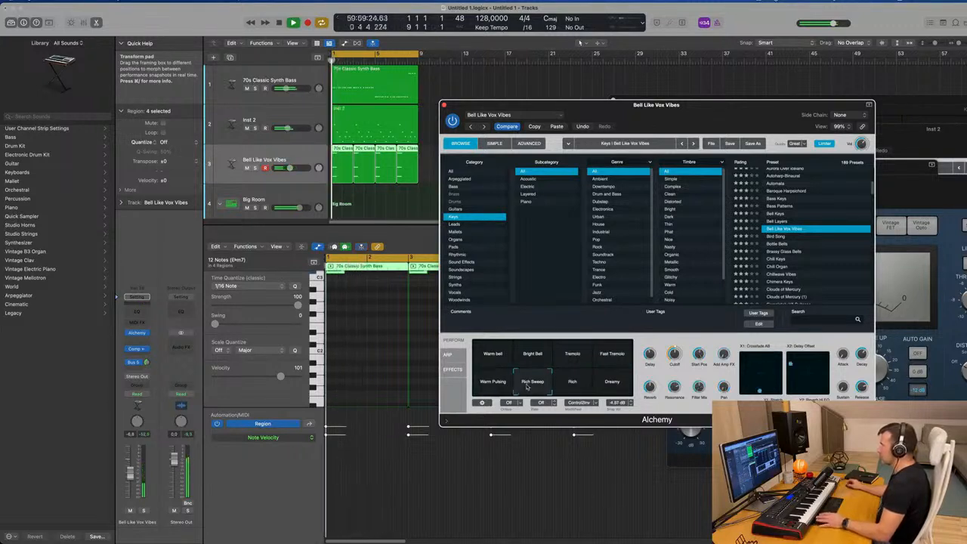
Set the preset to its Dreamy variation and lower the track volume to about -10.4 dB.
{"action": "left_click", "coordinate": [616, 387]}
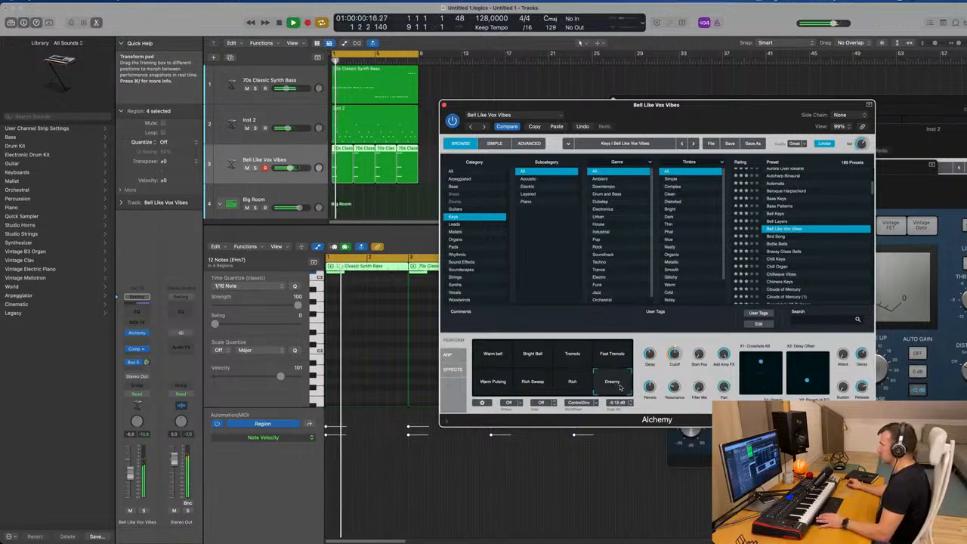
{"action": "left_click_drag", "start_coordinate": [132, 478], "coordinate": [132, 482]}
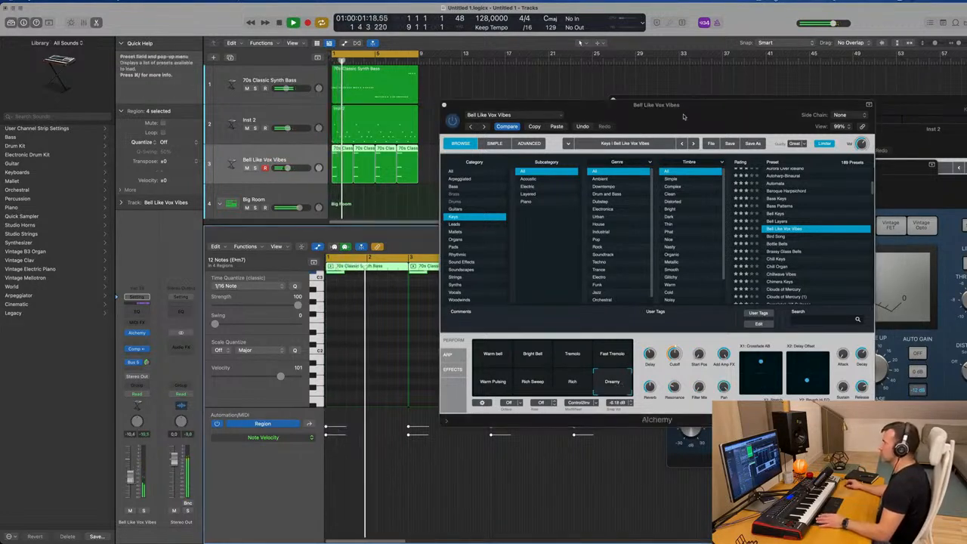
{"action": "left_click_drag", "start_coordinate": [683, 116], "coordinate": [897, 119]}
Add a Bus 6 send to the Bell Like Vox Vibes track, with the Alchemy window moved aside.
{"action": "left_click", "coordinate": [467, 178]}
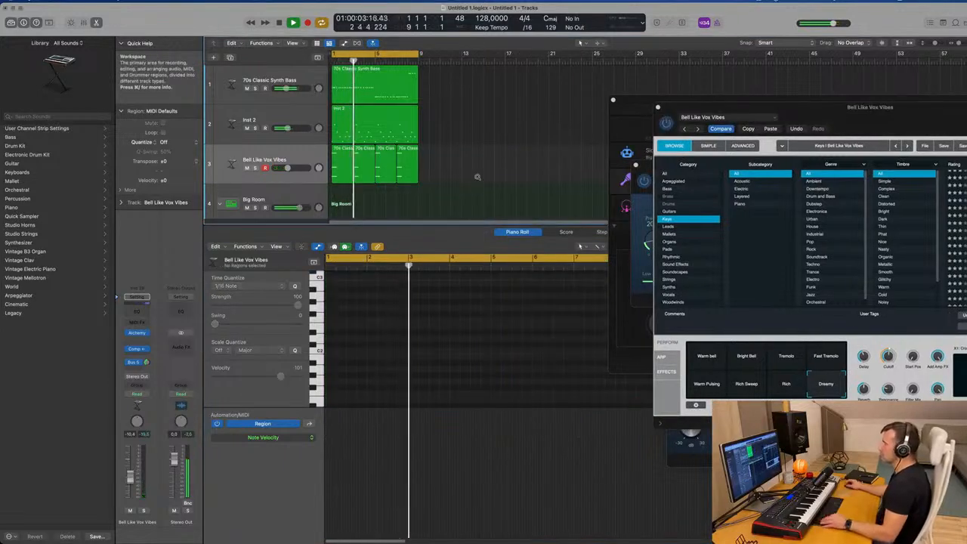
{"action": "scroll", "coordinate": [477, 177], "scroll_direction": "up", "scroll_amount": 1}
{"action": "key", "text": "Return"}
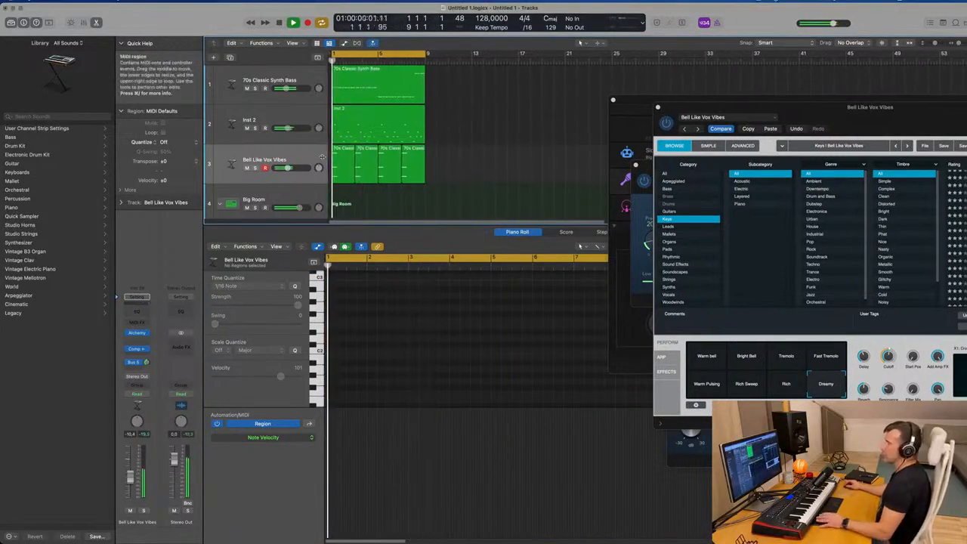
{"action": "left_click", "coordinate": [322, 156]}
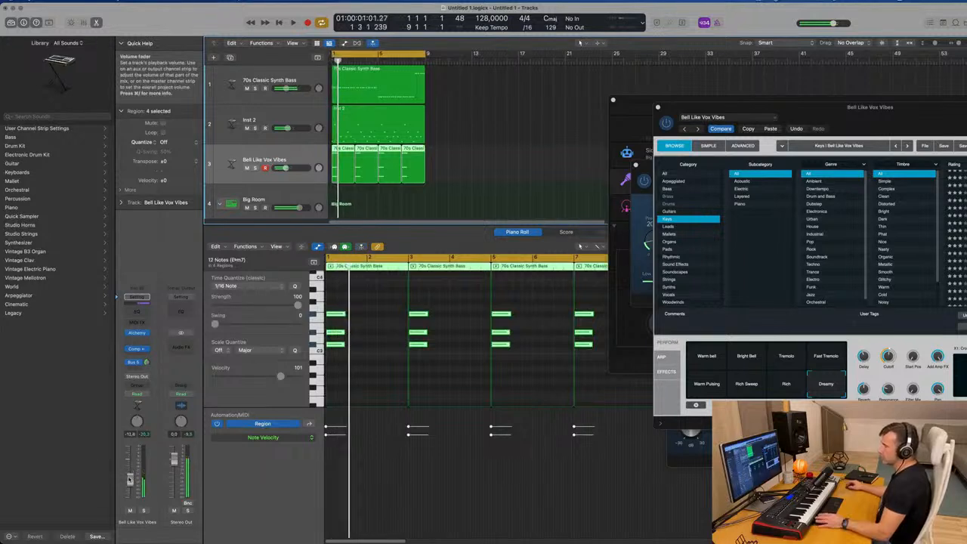
{"action": "left_click", "coordinate": [133, 362]}
{"action": "mouse_move", "coordinate": [135, 380]}
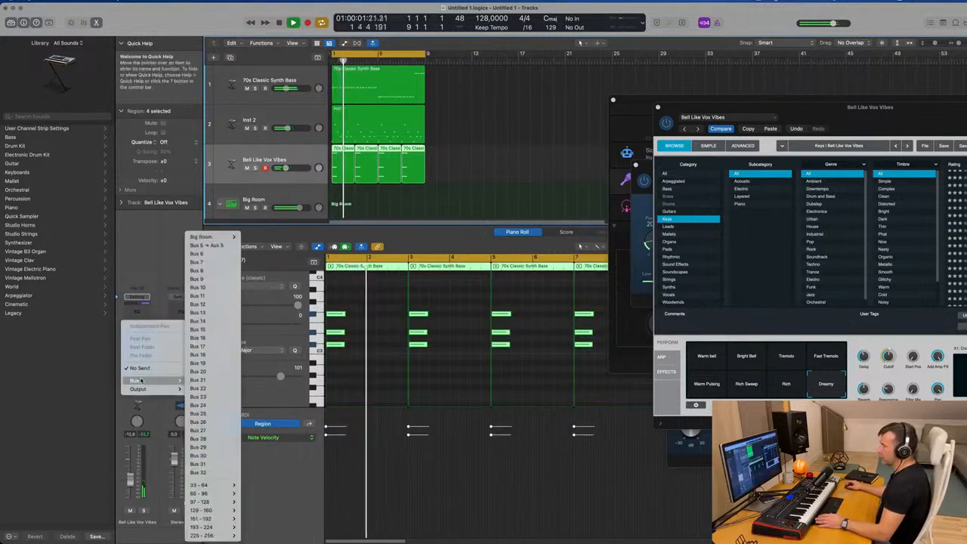
{"action": "left_click", "coordinate": [198, 256]}
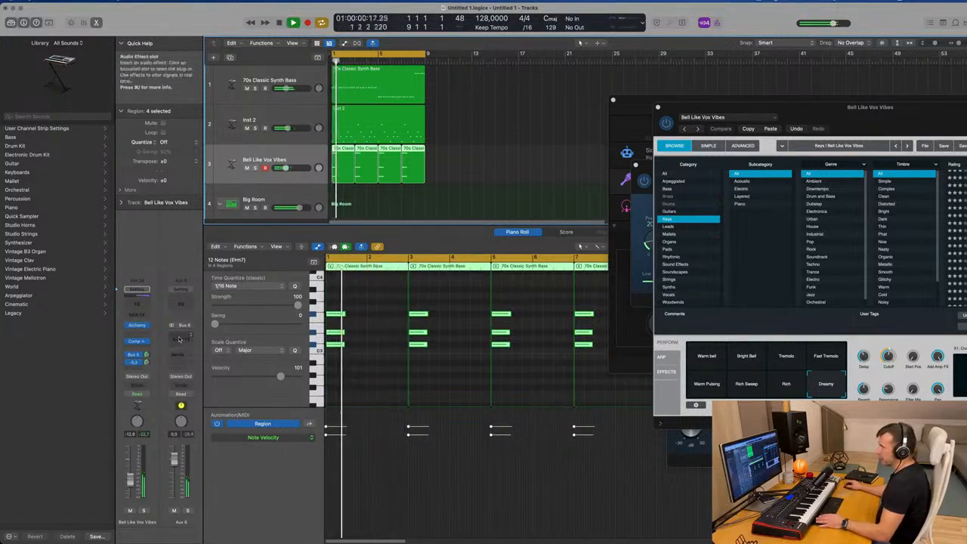
Insert a stereo Echo delay plug-in on Aux 6 and move its window clear of the track regions.
{"action": "left_click", "coordinate": [184, 340]}
{"action": "mouse_move", "coordinate": [189, 423]}
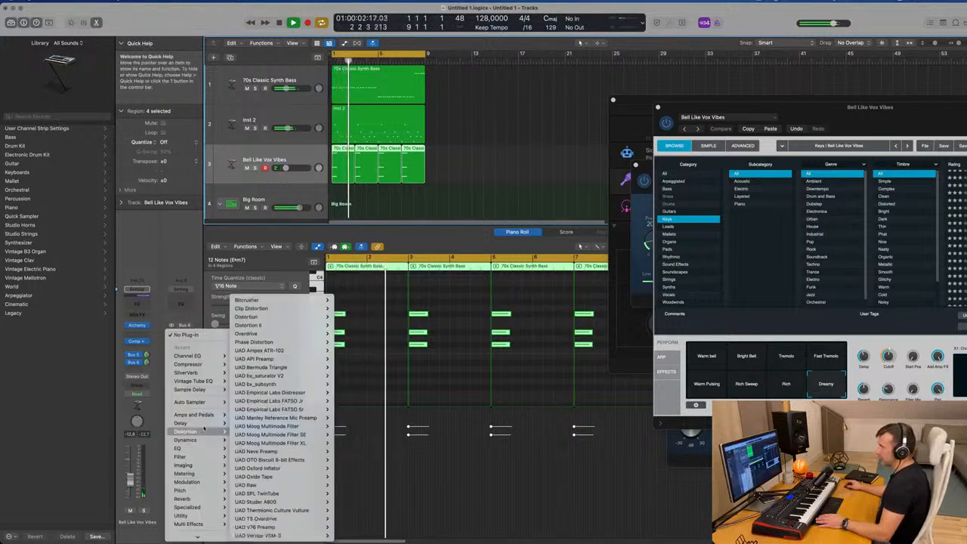
{"action": "mouse_move", "coordinate": [284, 370]}
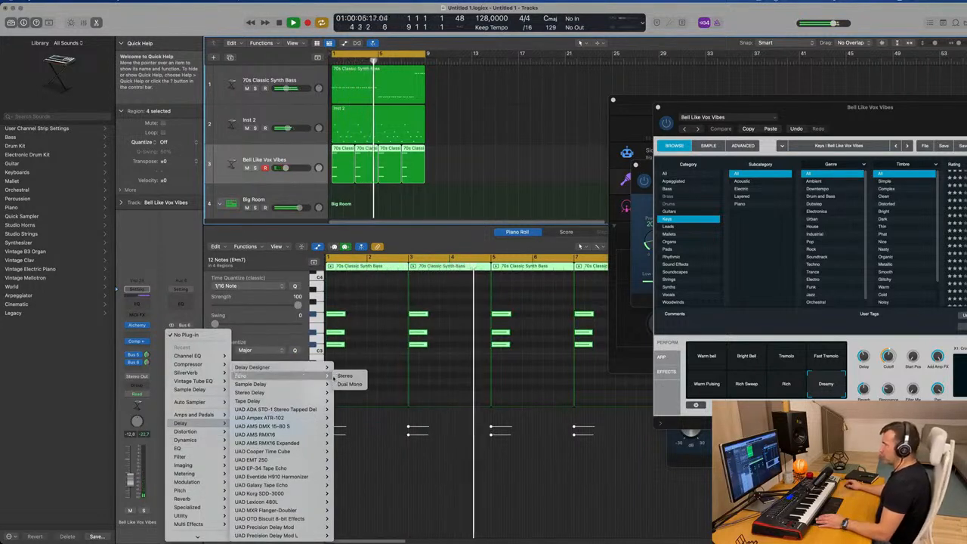
{"action": "left_click", "coordinate": [287, 376]}
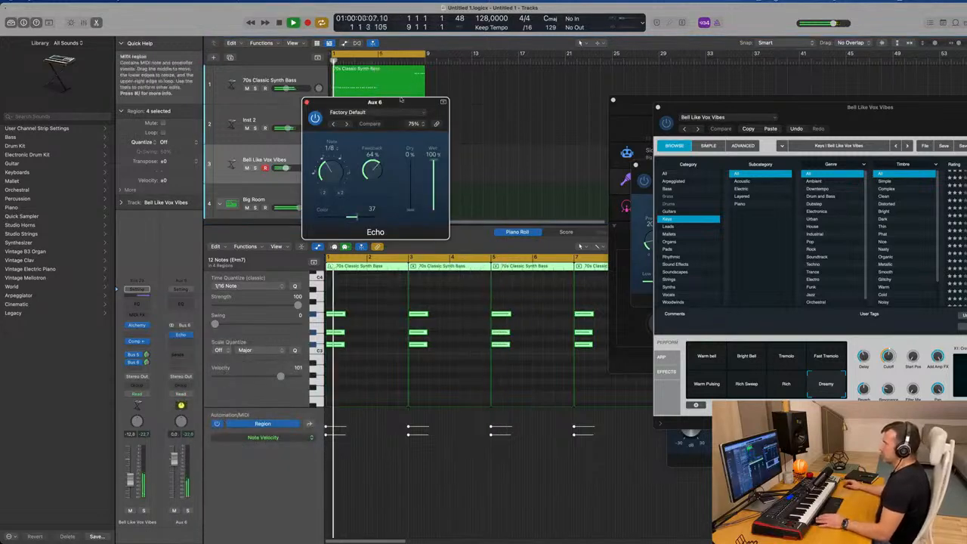
{"action": "left_click_drag", "start_coordinate": [402, 104], "coordinate": [557, 112]}
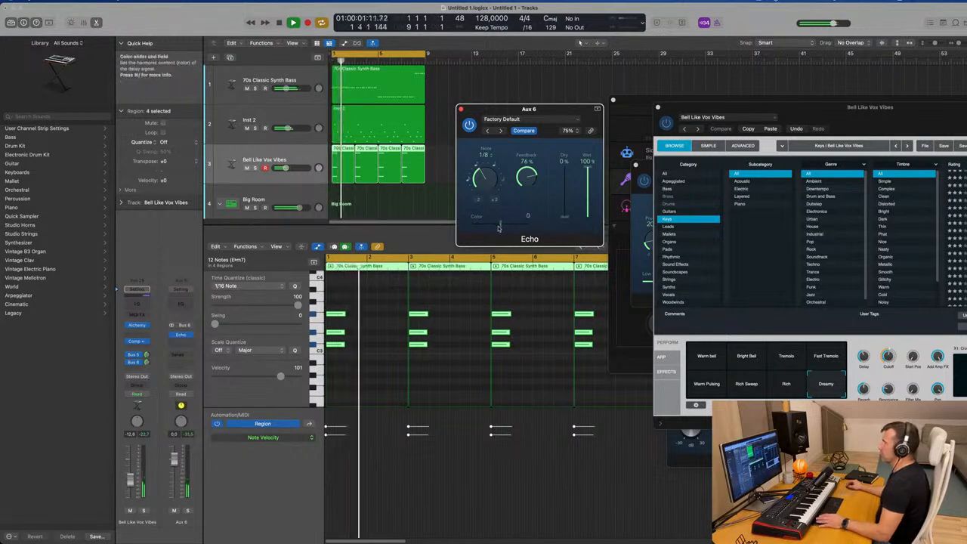
Set the Echo to a 1/16 note with 48% feedback and color -50 while balancing the track level during playback.
{"action": "left_click", "coordinate": [134, 474]}
{"action": "key", "text": "Return"}
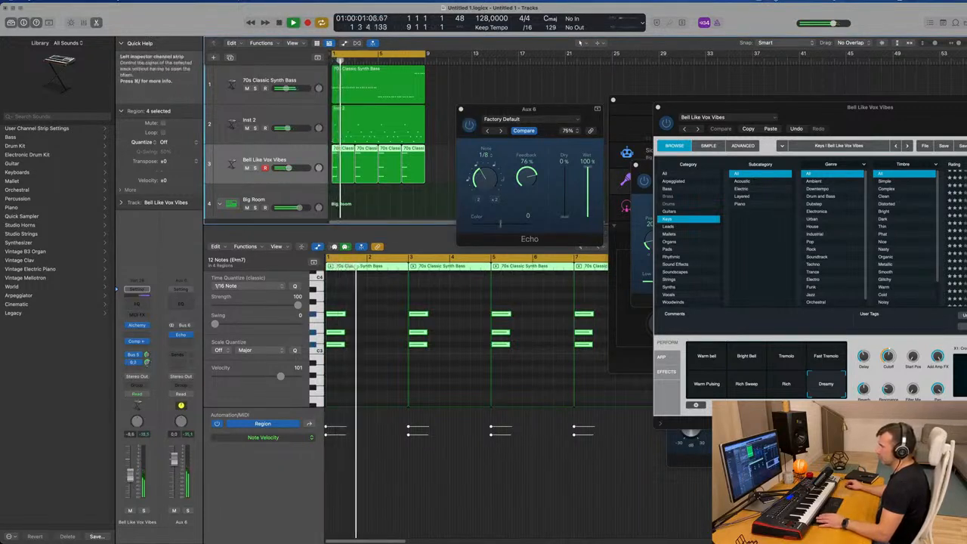
{"action": "left_click_drag", "start_coordinate": [487, 178], "coordinate": [486, 188]}
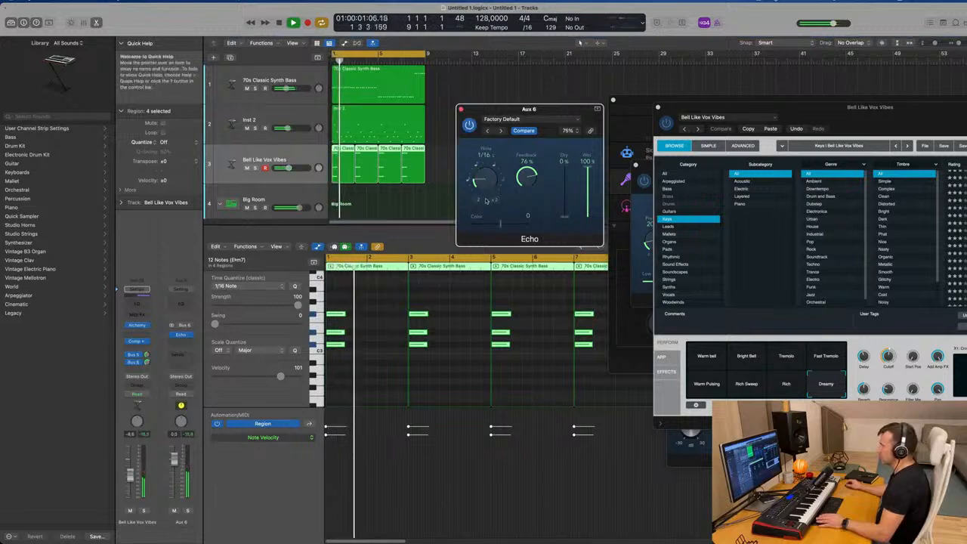
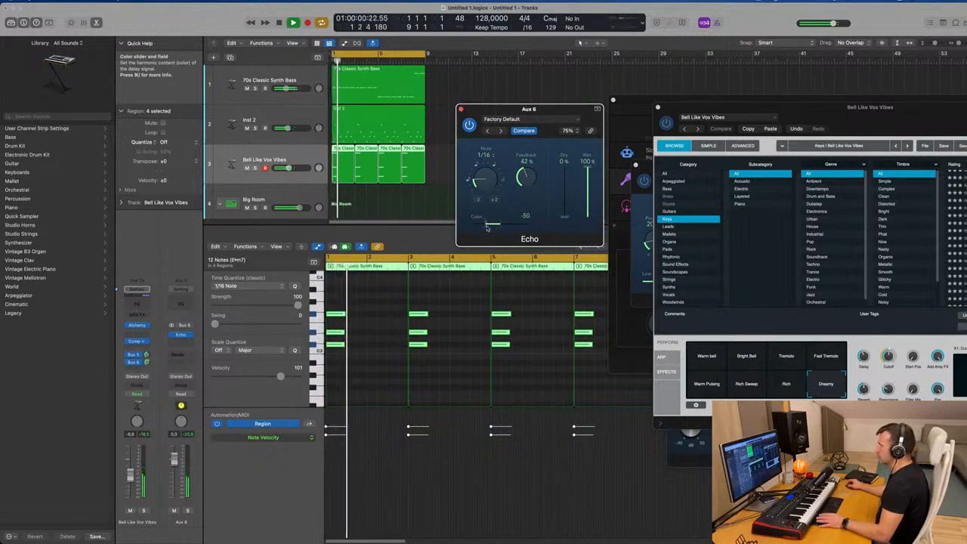
{"action": "left_click_drag", "start_coordinate": [131, 483], "coordinate": [131, 484]}
{"action": "key", "text": "space"}
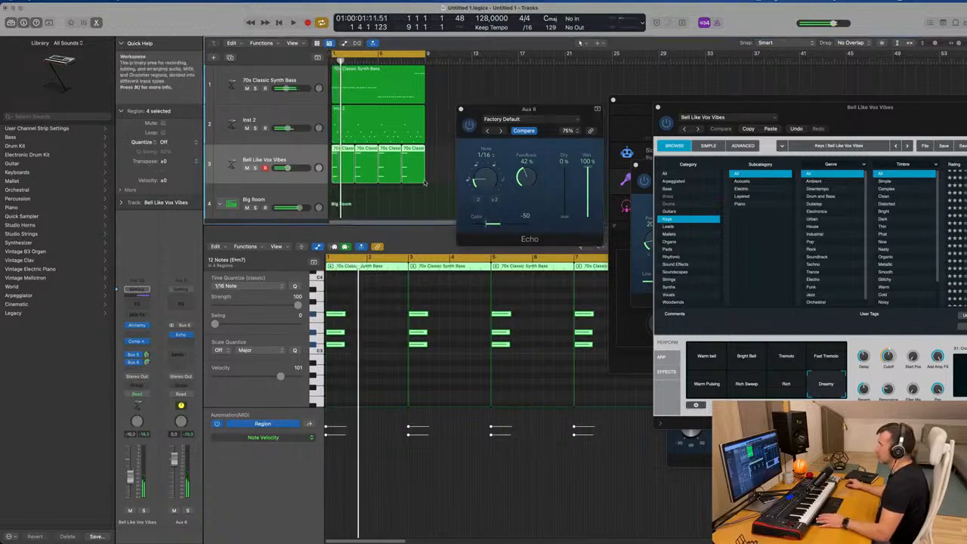
{"action": "left_click_drag", "start_coordinate": [520, 180], "coordinate": [521, 175]}
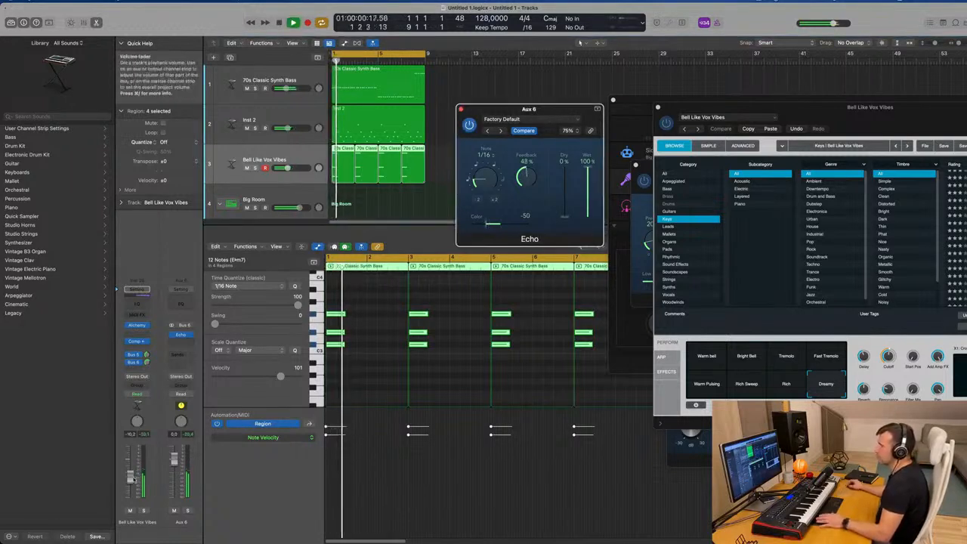
Set the Bell Like Vox Vibes track volume to about -12.2 dB and close the Echo window.
{"action": "left_click_drag", "start_coordinate": [132, 479], "coordinate": [130, 483]}
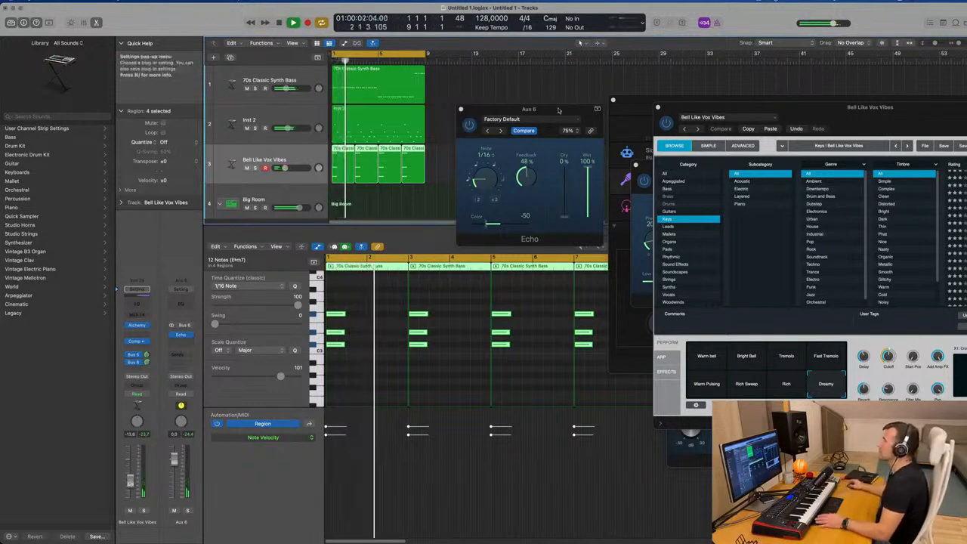
{"action": "left_click_drag", "start_coordinate": [480, 114], "coordinate": [468, 114]}
{"action": "left_click", "coordinate": [449, 109]}
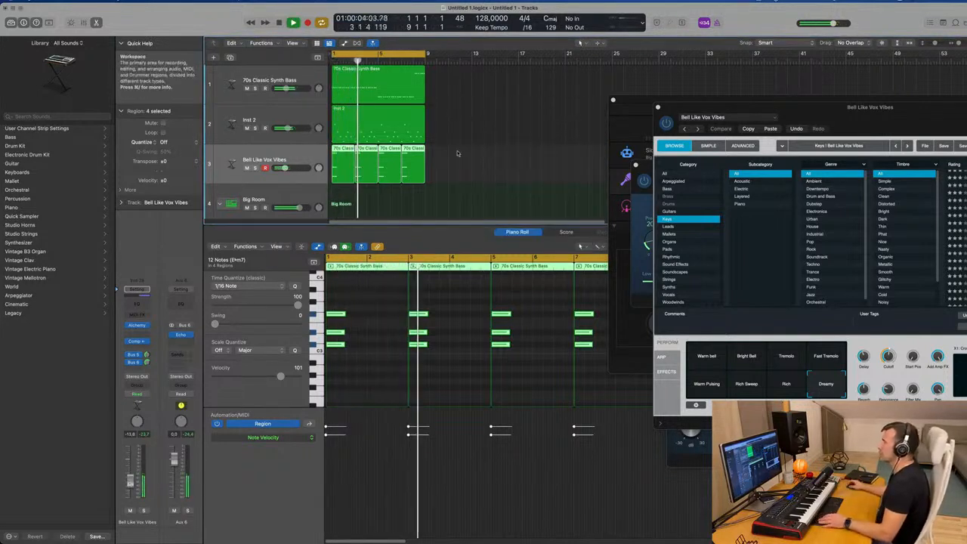
{"action": "scroll", "coordinate": [469, 150], "scroll_direction": "up", "scroll_amount": 2}
{"action": "scroll", "coordinate": [469, 150], "scroll_direction": "up", "scroll_amount": 3}
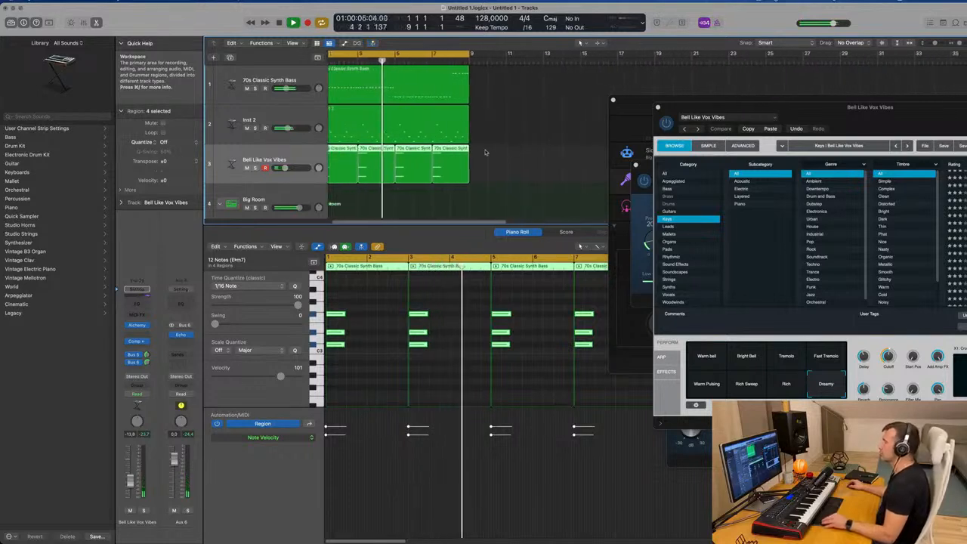
{"action": "scroll", "coordinate": [497, 154], "scroll_direction": "left", "scroll_amount": 1}
{"action": "scroll", "coordinate": [499, 154], "scroll_direction": "down", "scroll_amount": 1}
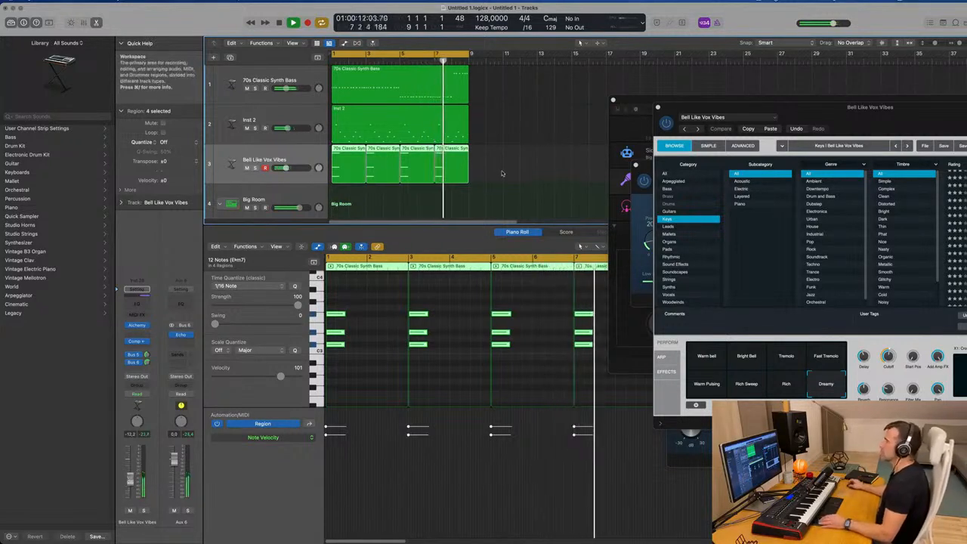
Move the highest chord note in the third Bell Like Vox Vibes region down below the chord's other two notes.
{"action": "left_click", "coordinate": [423, 204]}
{"action": "left_click", "coordinate": [414, 173]}
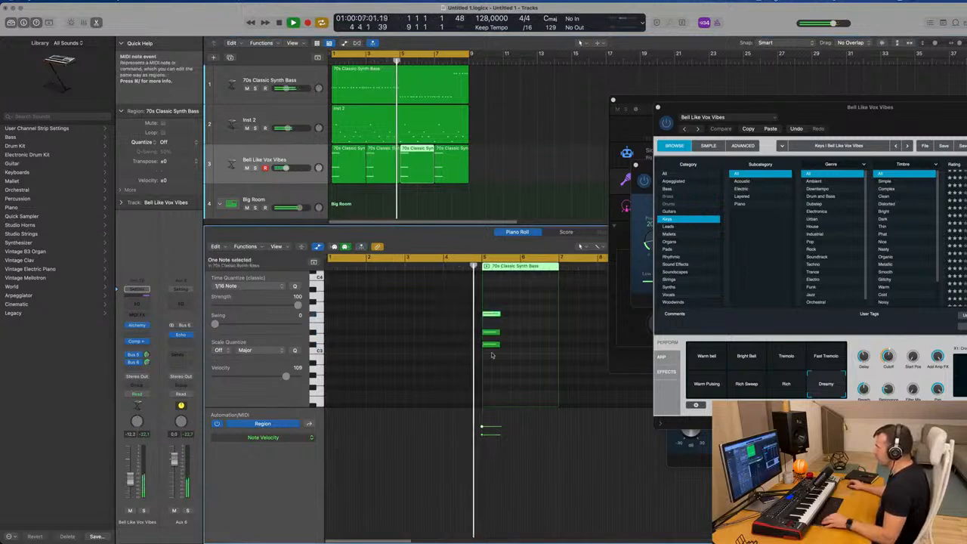
{"action": "left_click_drag", "start_coordinate": [491, 312], "coordinate": [493, 367]}
{"action": "key", "text": "Return"}
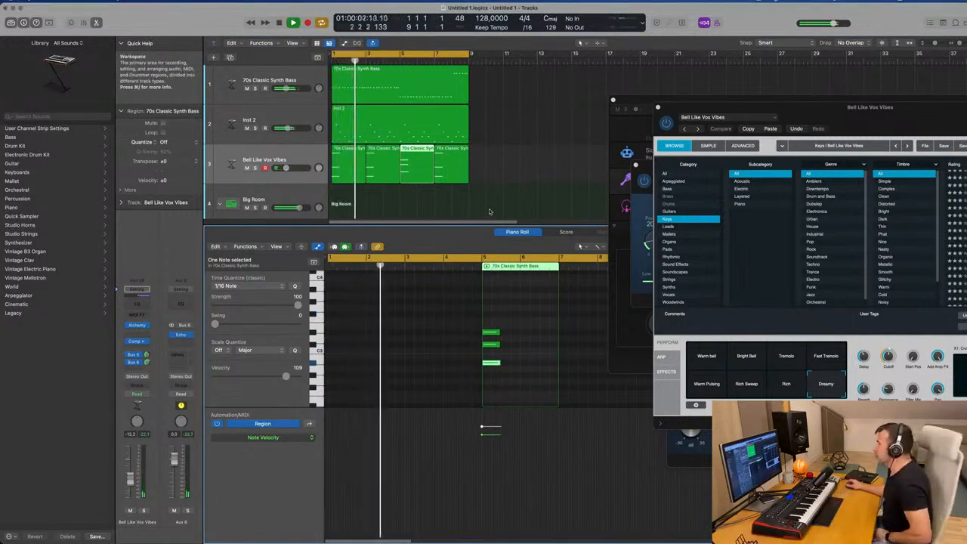
Replace the fourth chord region with a repeat of the edited third region and play the loop from the start.
{"action": "key", "text": "Right"}
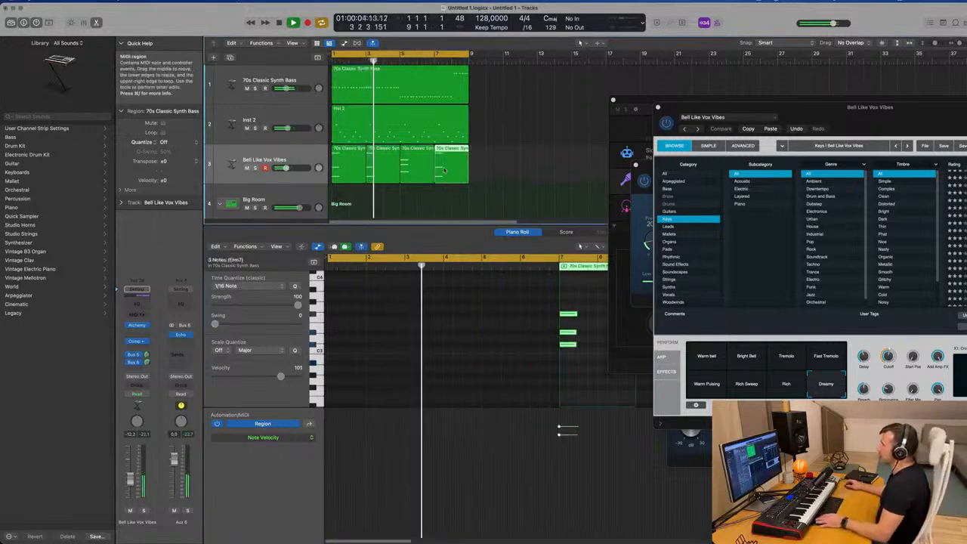
{"action": "key", "text": "Delete"}
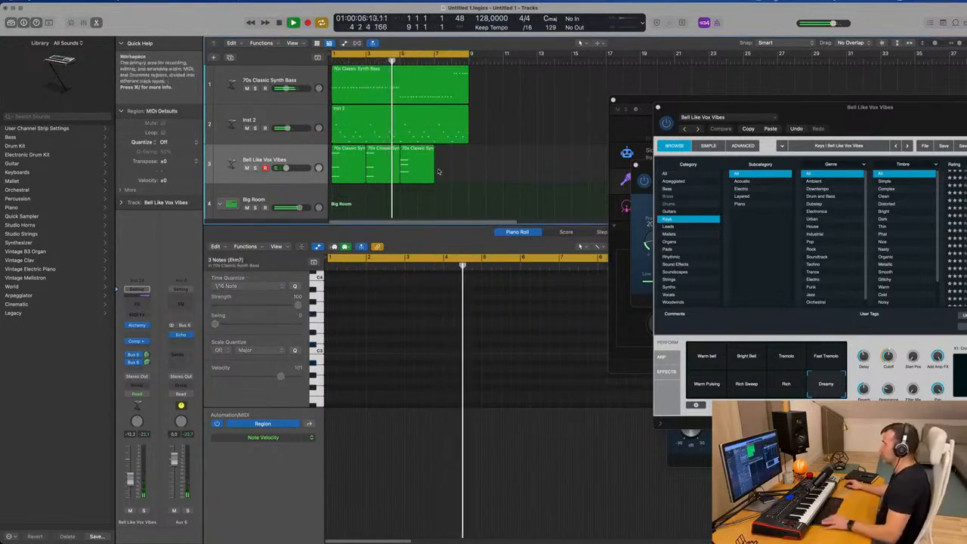
{"action": "left_click", "coordinate": [423, 167]}
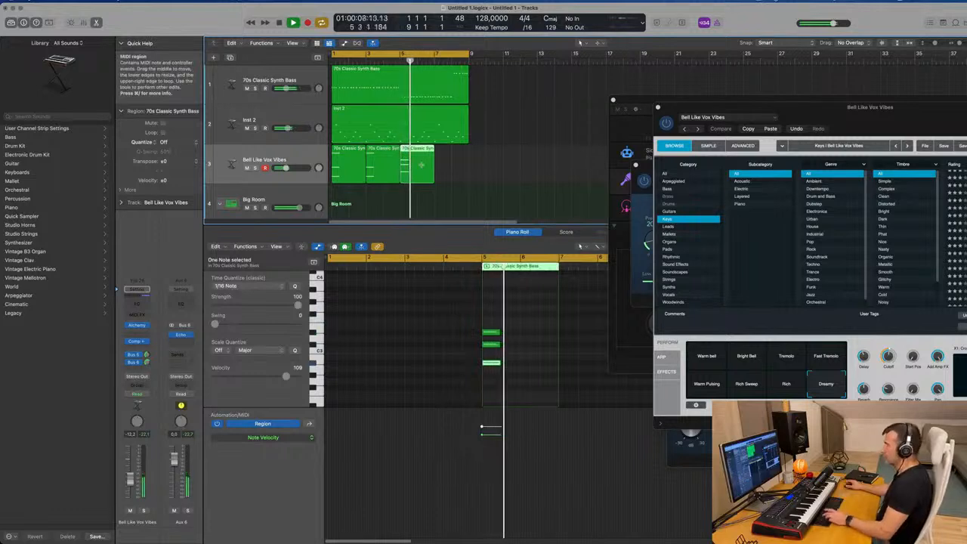
{"action": "key", "text": "super+r"}
{"action": "left_click", "coordinate": [505, 161]}
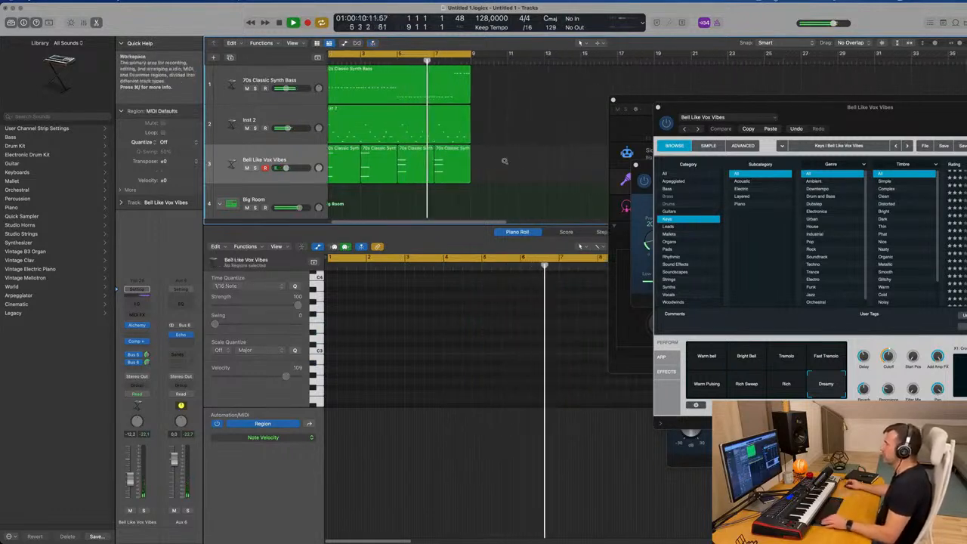
{"action": "key", "text": "Return"}
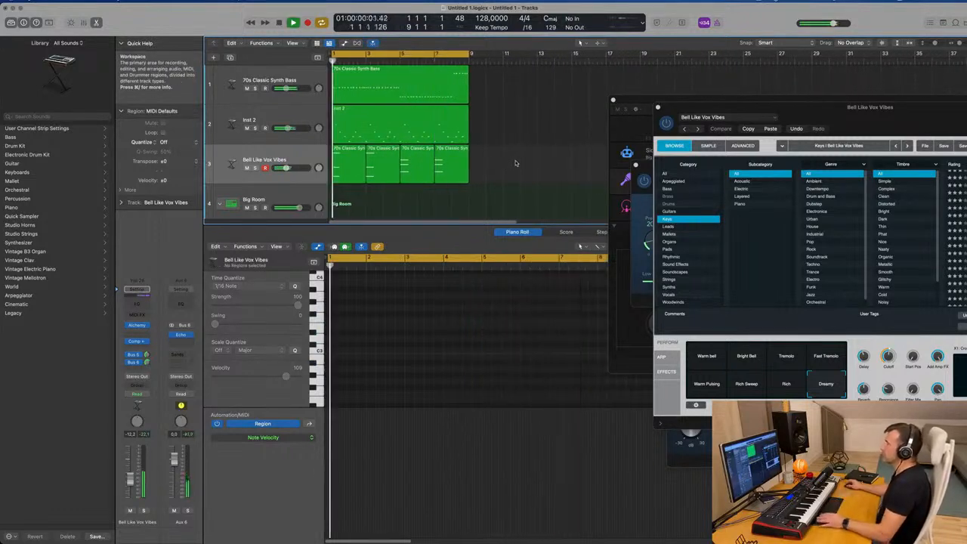
{"action": "key", "text": "super+Left"}
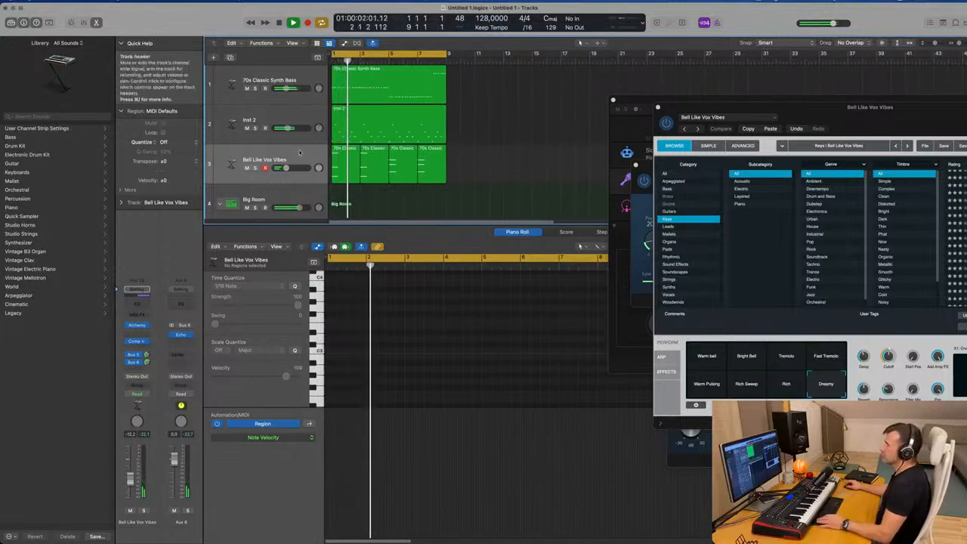
Check the Bell Like Vox Vibes track's Alchemy settings and close the synth window again.
{"action": "left_click", "coordinate": [233, 168]}
{"action": "left_click", "coordinate": [136, 325]}
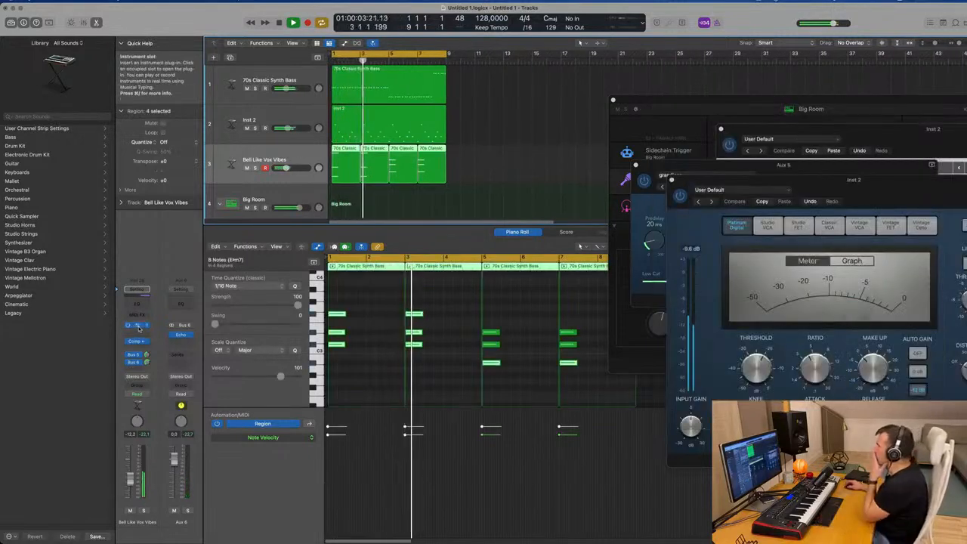
{"action": "left_click", "coordinate": [137, 326]}
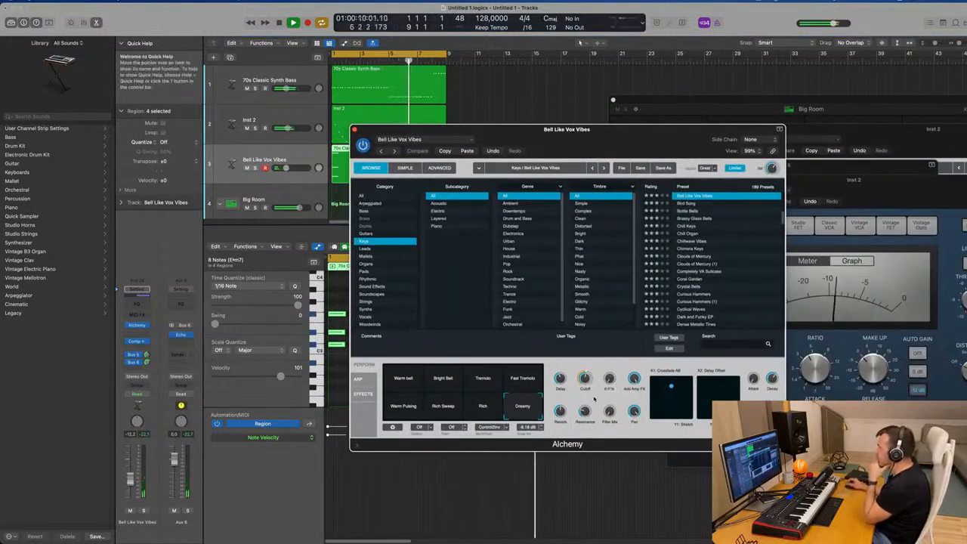
{"action": "left_click_drag", "start_coordinate": [626, 140], "coordinate": [707, 160]}
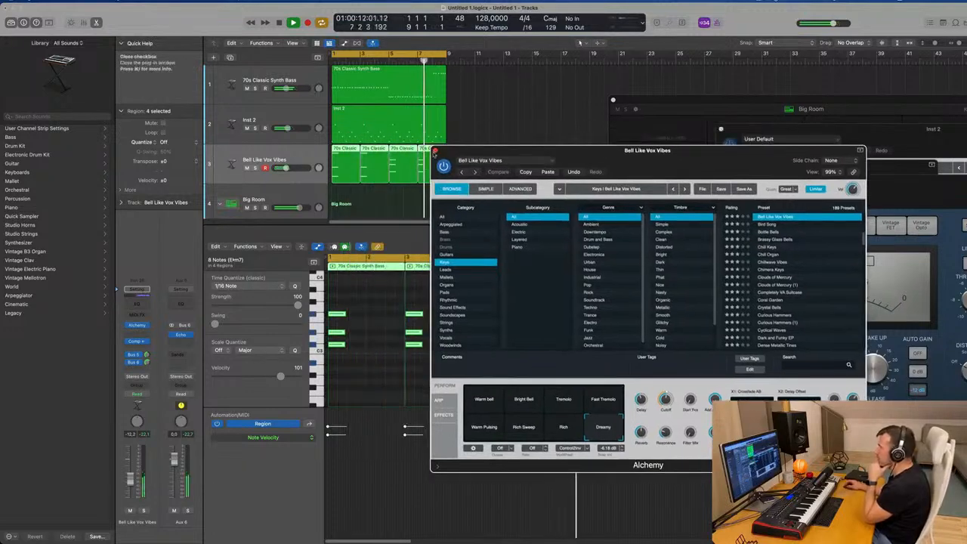
{"action": "left_click", "coordinate": [435, 150]}
Duplicate the Bell Like Vox Vibes track as an empty track with the same settings.
{"action": "scroll", "coordinate": [355, 194], "scroll_direction": "down", "scroll_amount": 2}
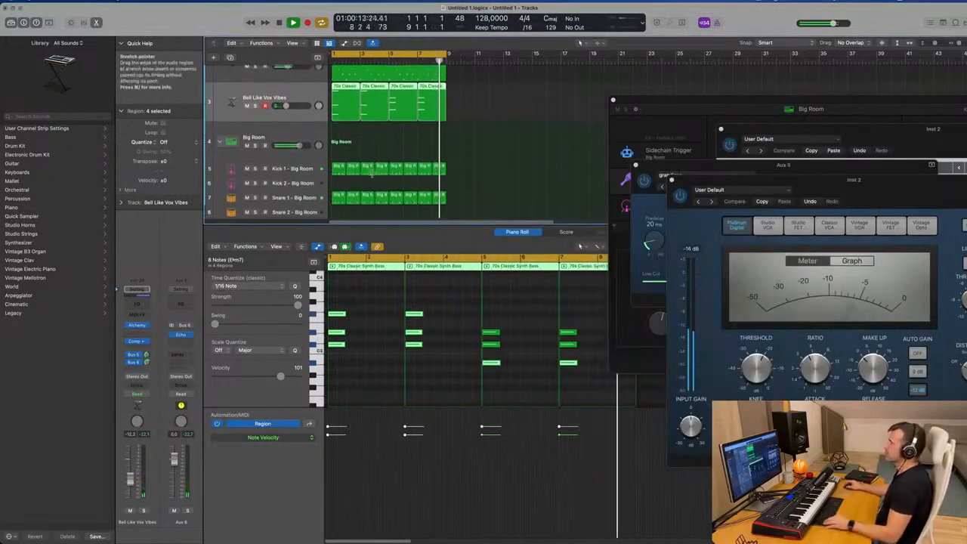
{"action": "scroll", "coordinate": [375, 175], "scroll_direction": "up", "scroll_amount": 2}
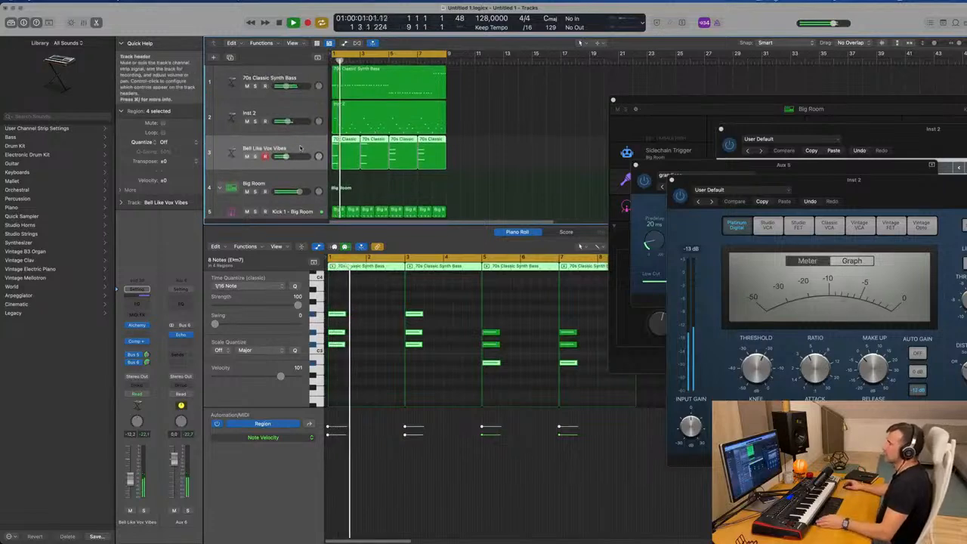
{"action": "left_click", "coordinate": [230, 58]}
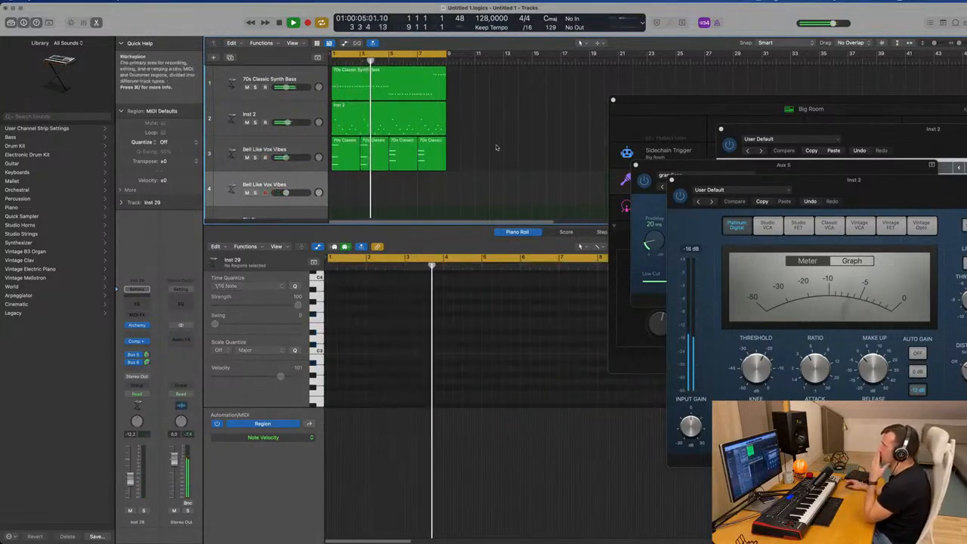
Examine the Big Room drum kit's subtracks and the Shaker 2 pattern.
{"action": "scroll", "coordinate": [502, 147], "scroll_direction": "down", "scroll_amount": 4}
{"action": "scroll", "coordinate": [293, 195], "scroll_direction": "down", "scroll_amount": 4}
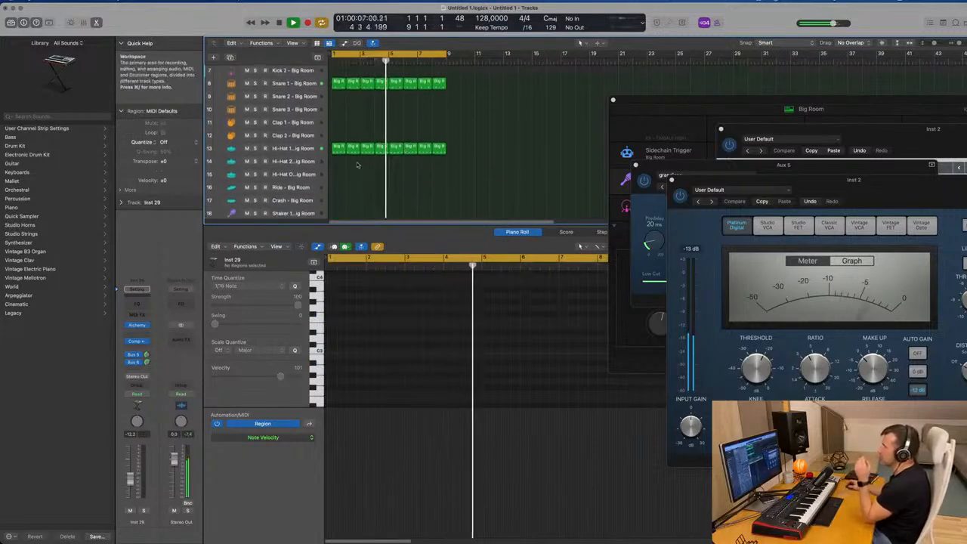
{"action": "left_click", "coordinate": [293, 192]}
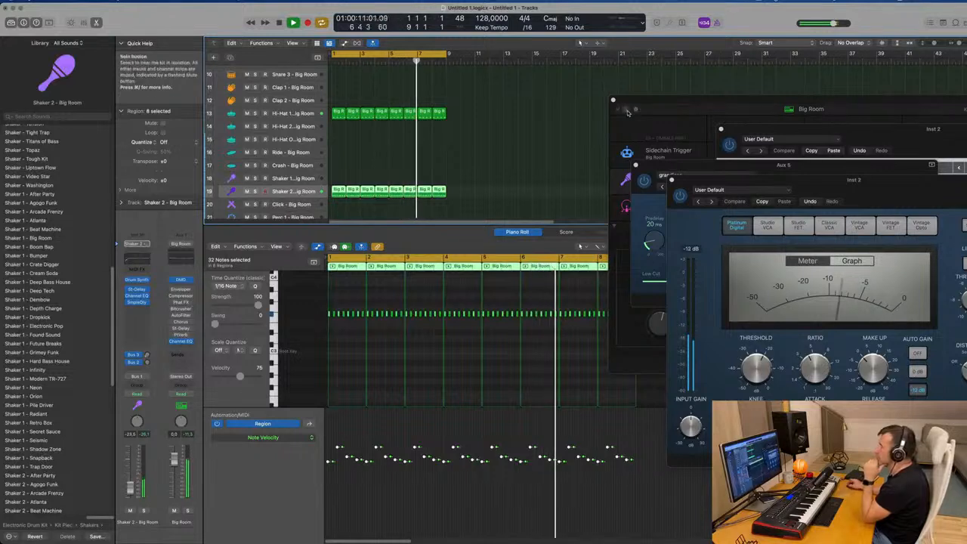
{"action": "scroll", "coordinate": [491, 127], "scroll_direction": "up", "scroll_amount": 4}
{"action": "scroll", "coordinate": [493, 128], "scroll_direction": "up", "scroll_amount": 2}
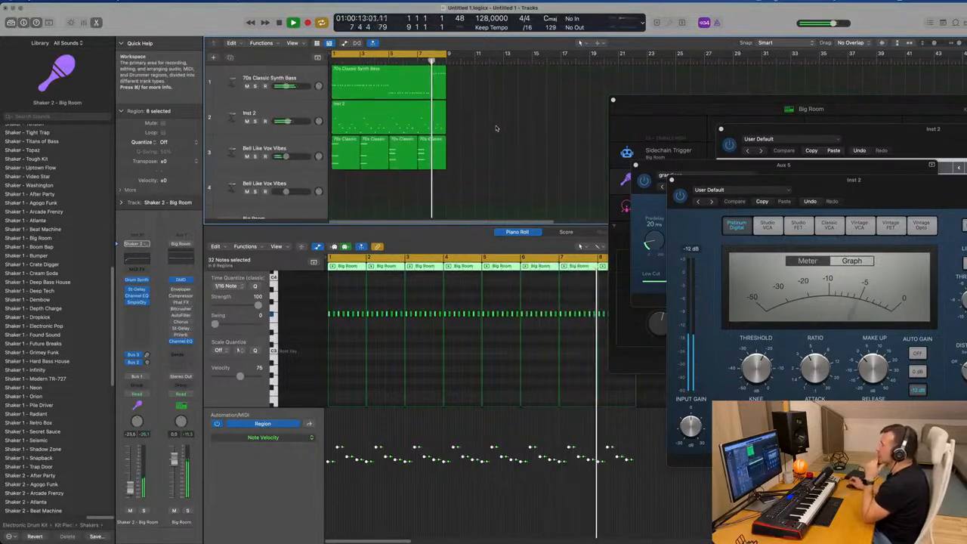
Copy the first chord region onto the empty duplicate track at bar 1, keep only its C#3 note and lengthen it to two bars.
{"action": "left_click", "coordinate": [294, 145]}
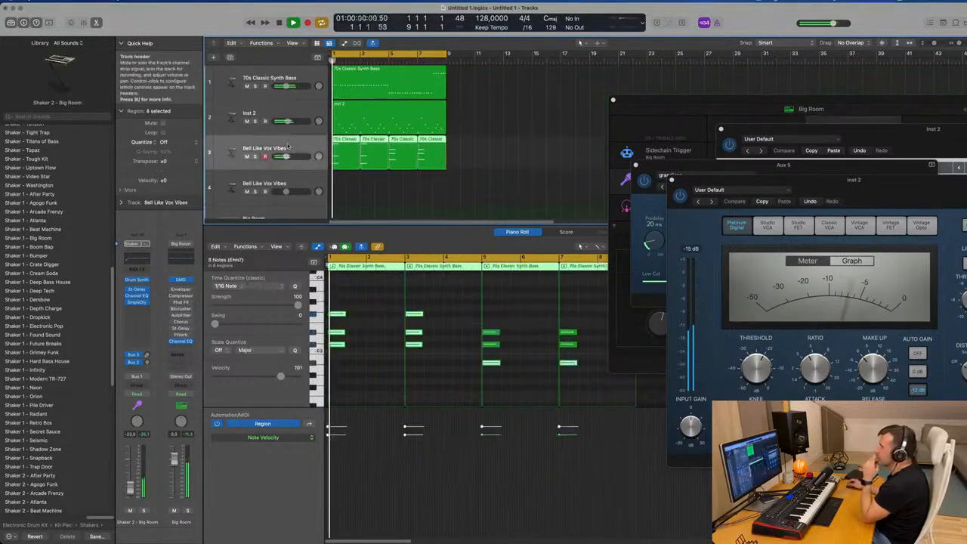
{"action": "left_click", "coordinate": [421, 194]}
{"action": "left_click", "coordinate": [341, 156]}
{"action": "left_click_drag", "start_coordinate": [341, 156], "coordinate": [343, 189]}
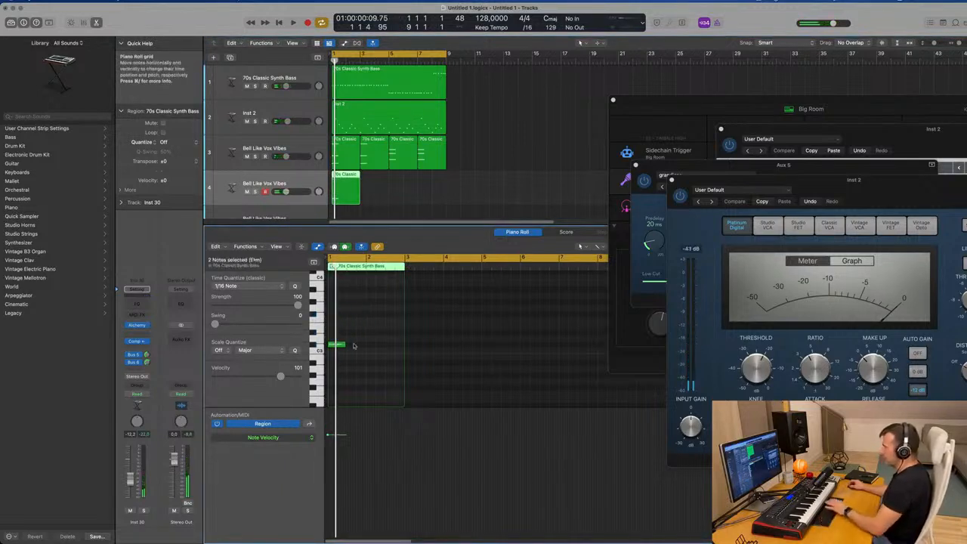
{"action": "left_click_drag", "start_coordinate": [347, 344], "coordinate": [415, 346]}
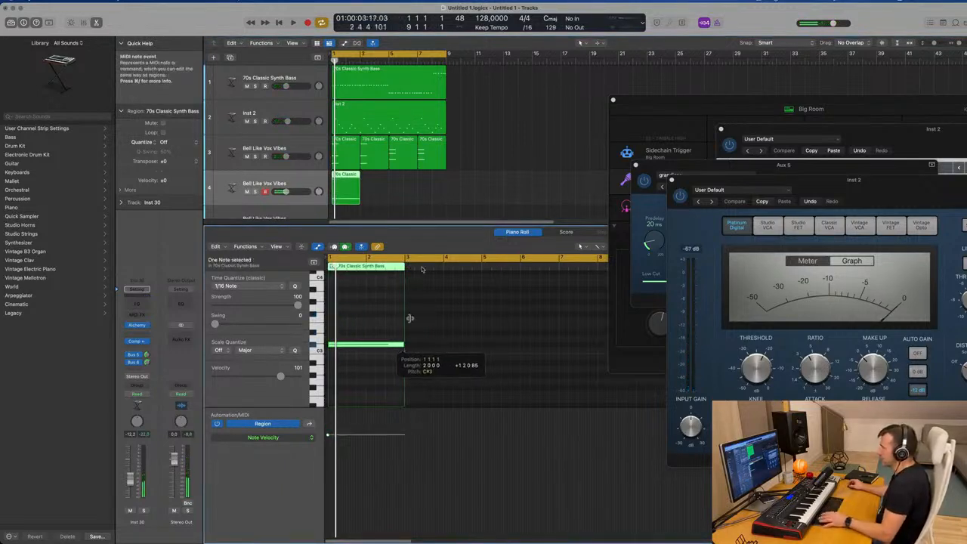
{"action": "key", "text": "space"}
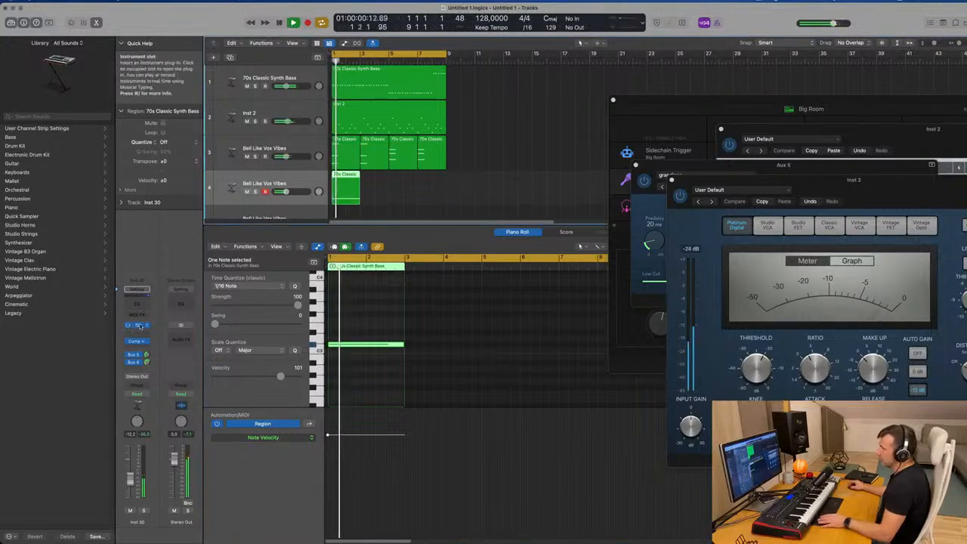
Load the Soundscapes preset Abyss Reflections in the duplicate track's Alchemy synth and move its window clear of the regions.
{"action": "left_click", "coordinate": [137, 325]}
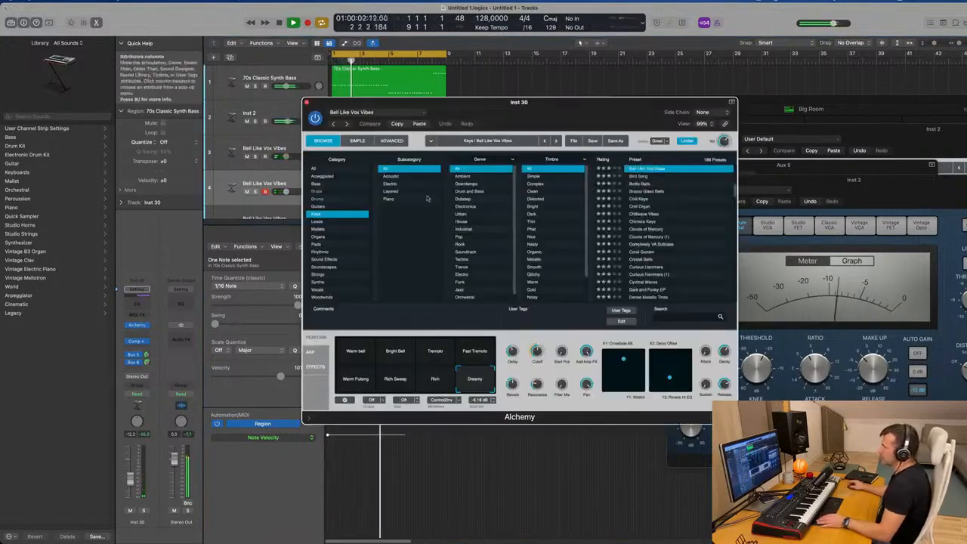
{"action": "left_click", "coordinate": [331, 267]}
{"action": "left_click_drag", "start_coordinate": [453, 102], "coordinate": [490, 69]}
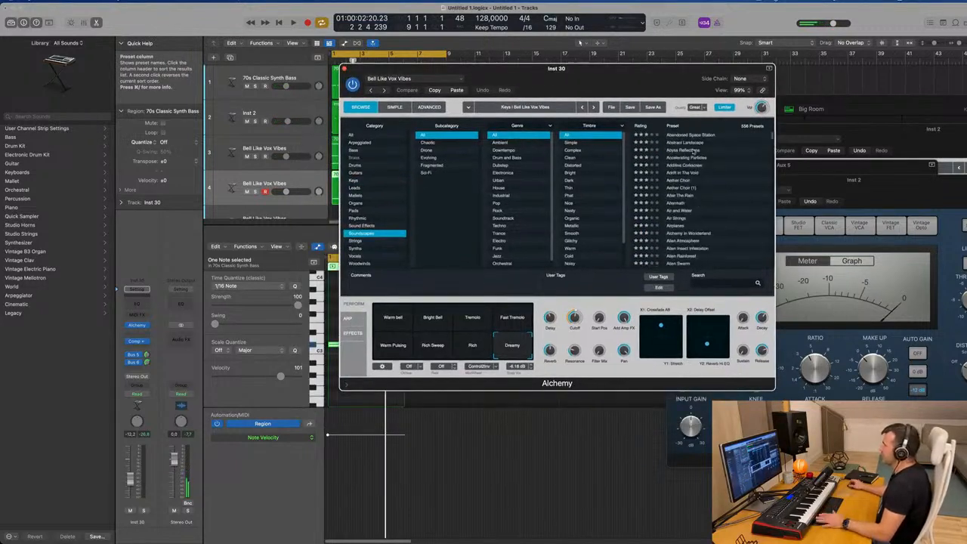
{"action": "left_click_drag", "start_coordinate": [603, 80], "coordinate": [729, 87]}
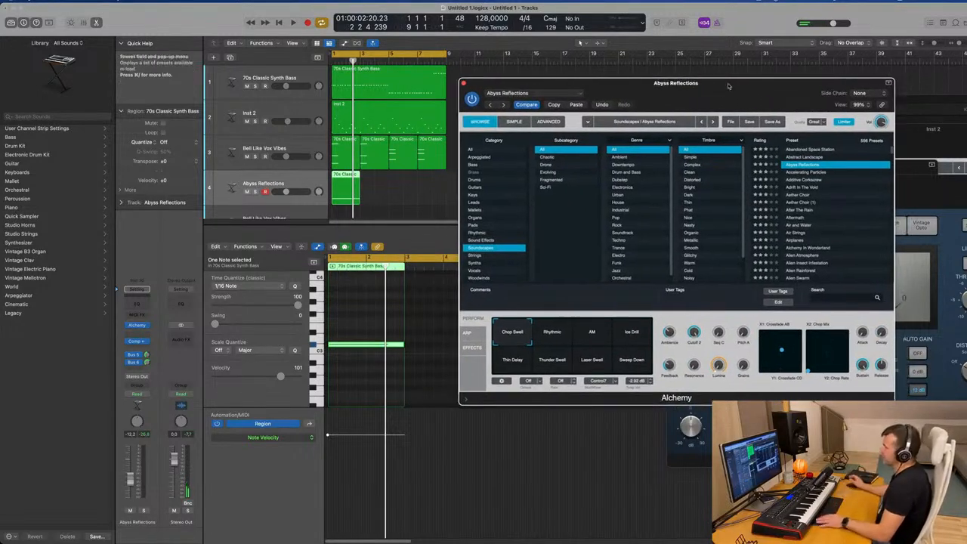
Raise the Abyss Reflections track's volume while playing the loop from the start.
{"action": "key", "text": "space"}
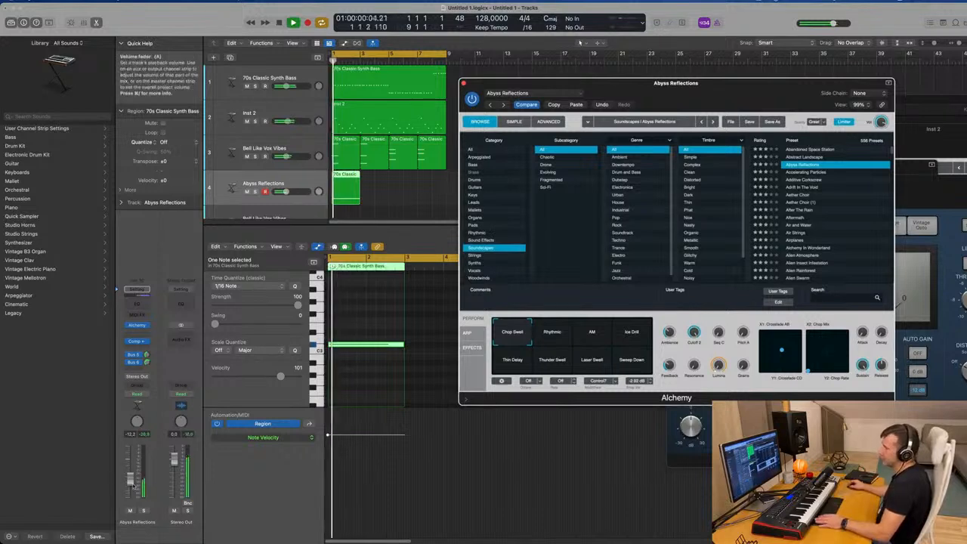
{"action": "left_click_drag", "start_coordinate": [132, 476], "coordinate": [133, 473]}
{"action": "key", "text": "Return"}
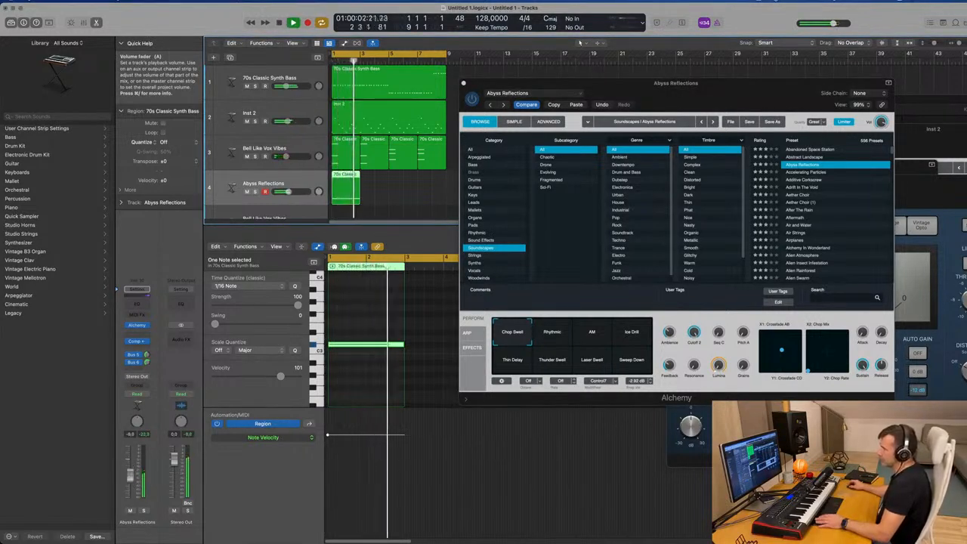
{"action": "key", "text": "space"}
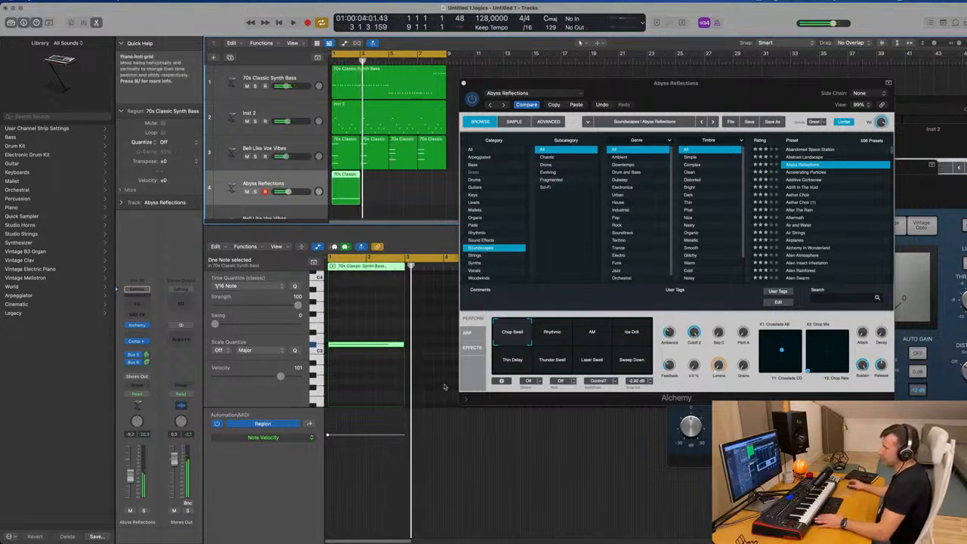
Adjust the Abyss Reflections track's Bus 5 and Bus 6 send levels while the loop plays.
{"action": "key", "text": "space"}
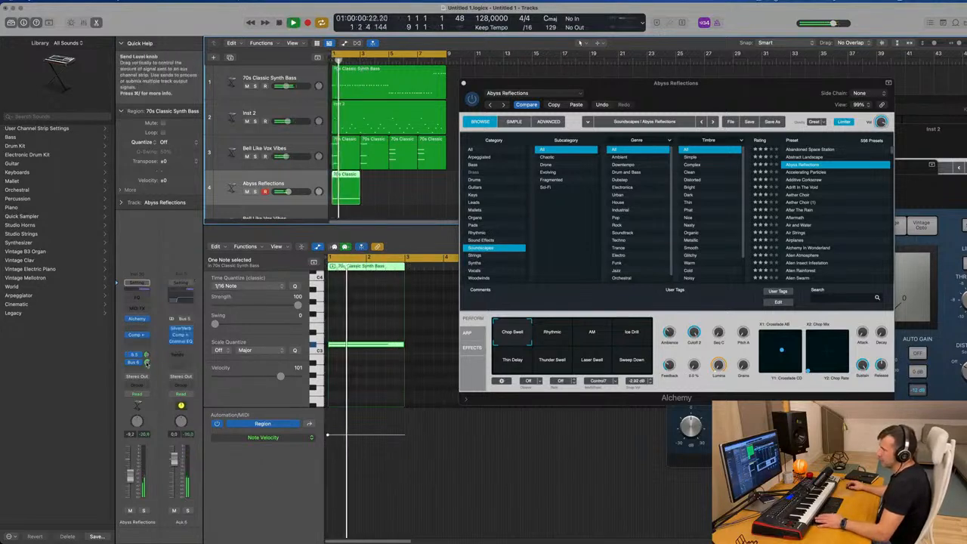
{"action": "left_click", "coordinate": [145, 363]}
{"action": "key", "text": "space"}
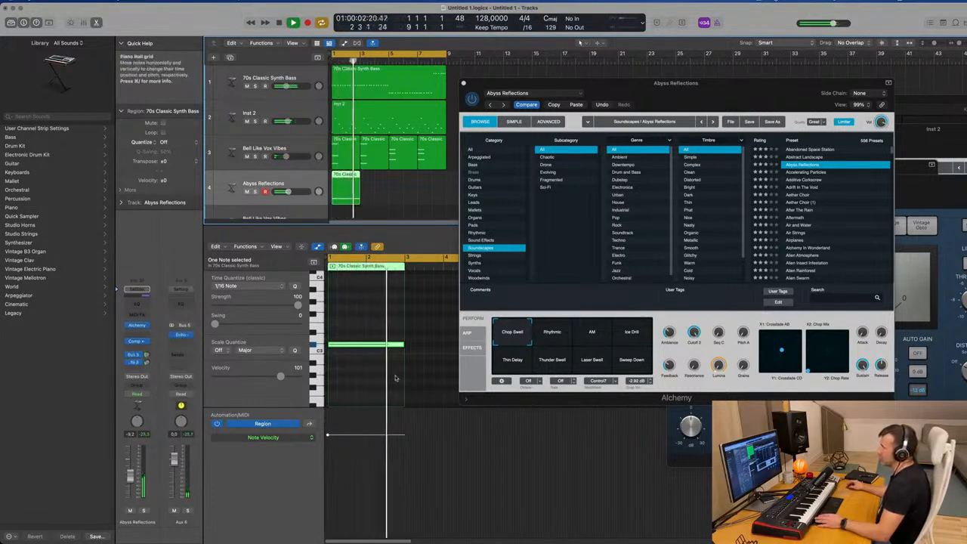
{"action": "key", "text": "space"}
Audition the Rhythmic and AM performance snapshots of the Abyss Reflections preset during playback.
{"action": "left_click", "coordinate": [561, 339]}
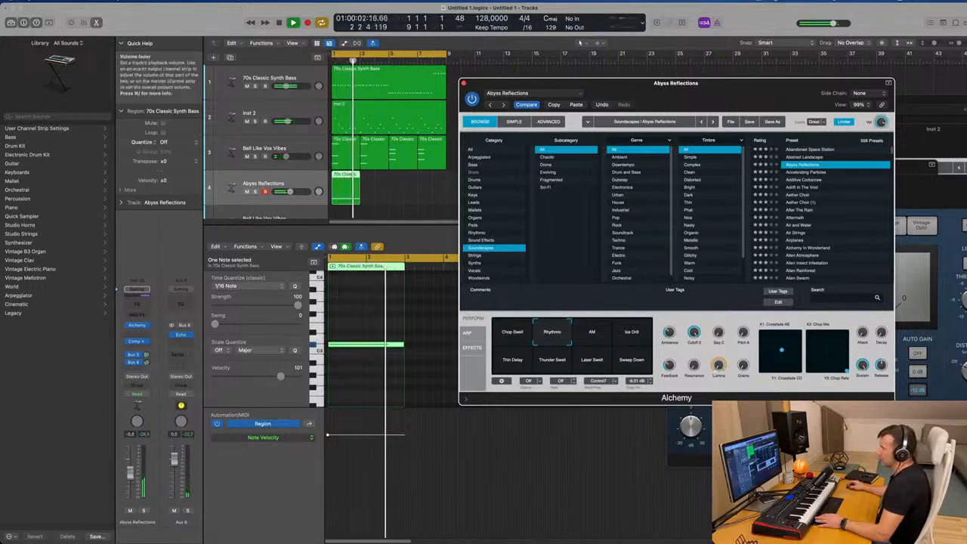
{"action": "left_click", "coordinate": [604, 331]}
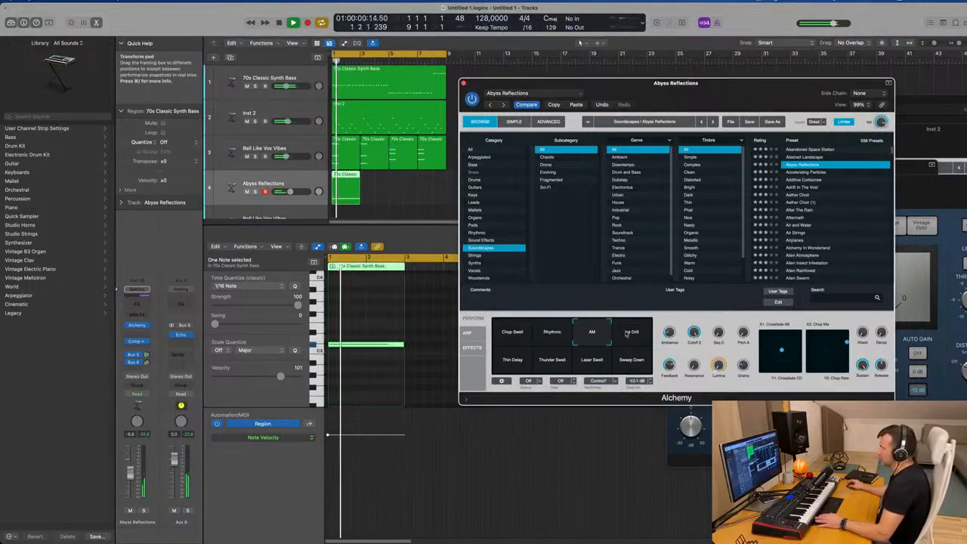
Load the Accelerating Particles soundscape preset in Alchemy and lower its track volume to about -11.6 dB.
{"action": "left_click", "coordinate": [631, 335]}
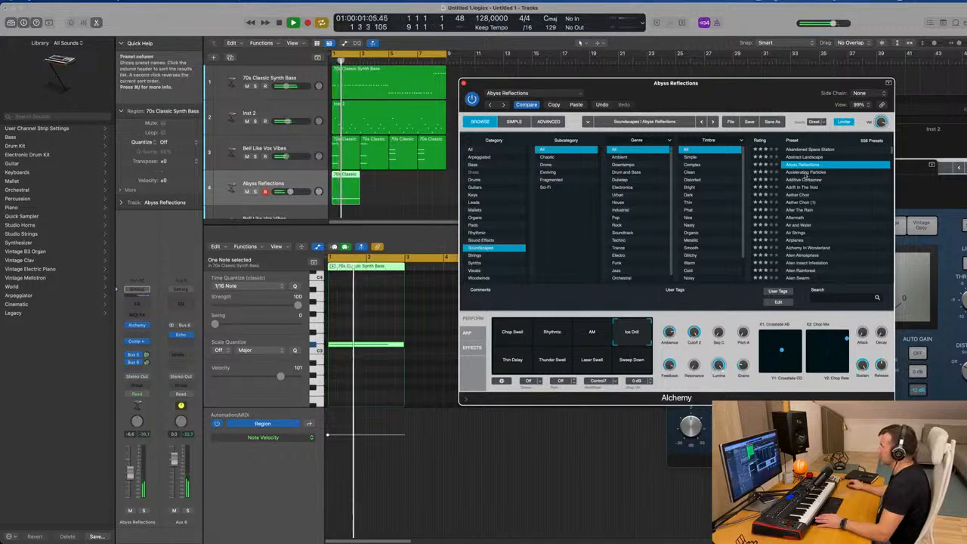
{"action": "left_click", "coordinate": [805, 172]}
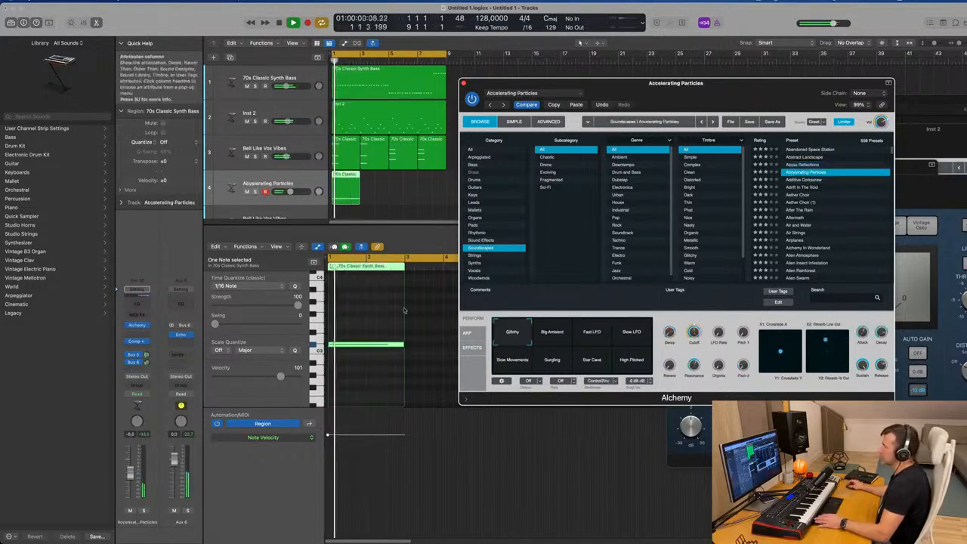
{"action": "left_click_drag", "start_coordinate": [130, 477], "coordinate": [129, 482]}
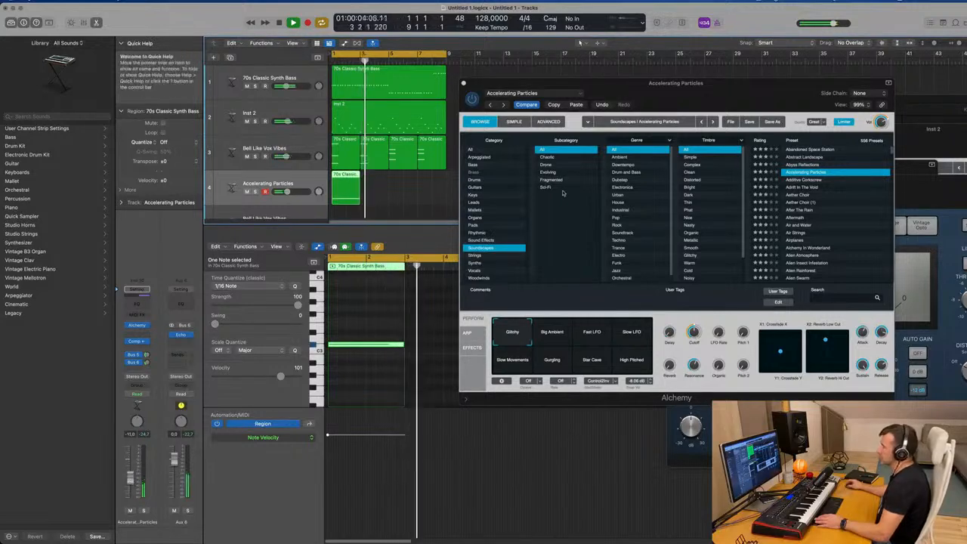
Switch Accelerating Particles to the Big Ambient performance snapshot and reduce the track's volume to about -17 dB during playback.
{"action": "left_click_drag", "start_coordinate": [670, 84], "coordinate": [929, 101]}
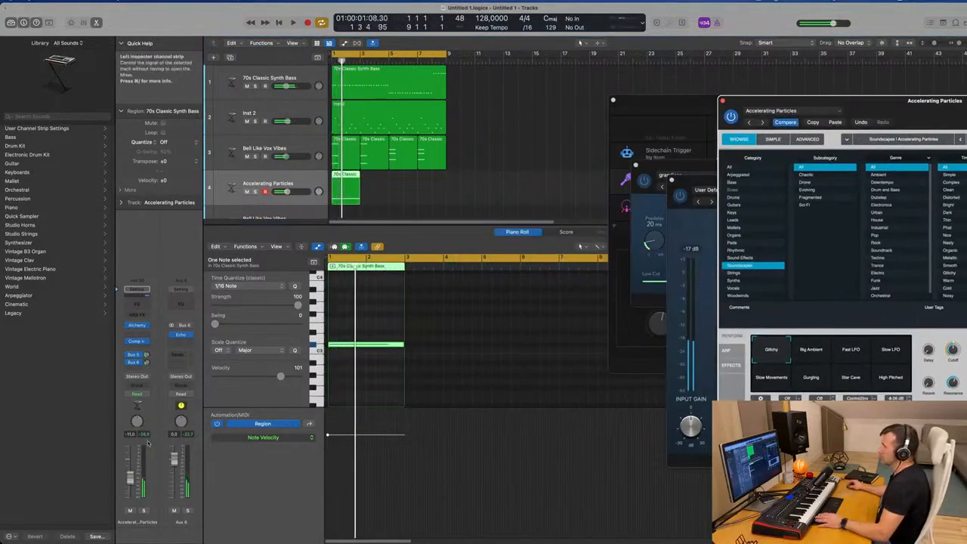
{"action": "left_click_drag", "start_coordinate": [129, 477], "coordinate": [130, 479]}
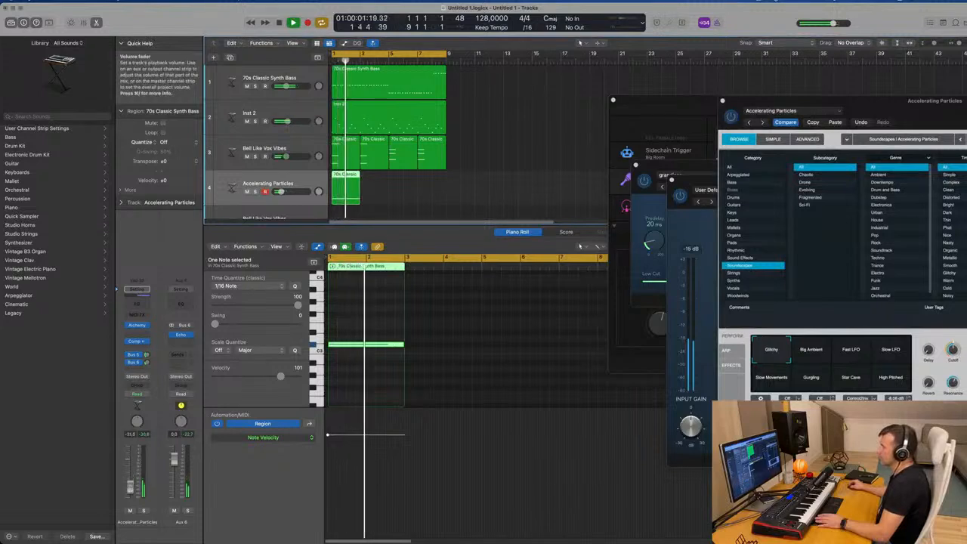
{"action": "key", "text": "space"}
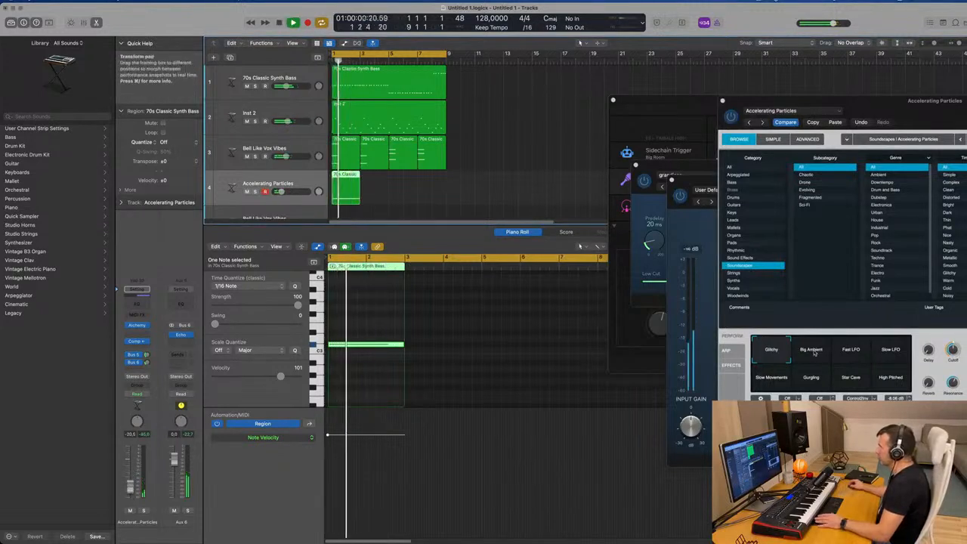
{"action": "left_click", "coordinate": [813, 352]}
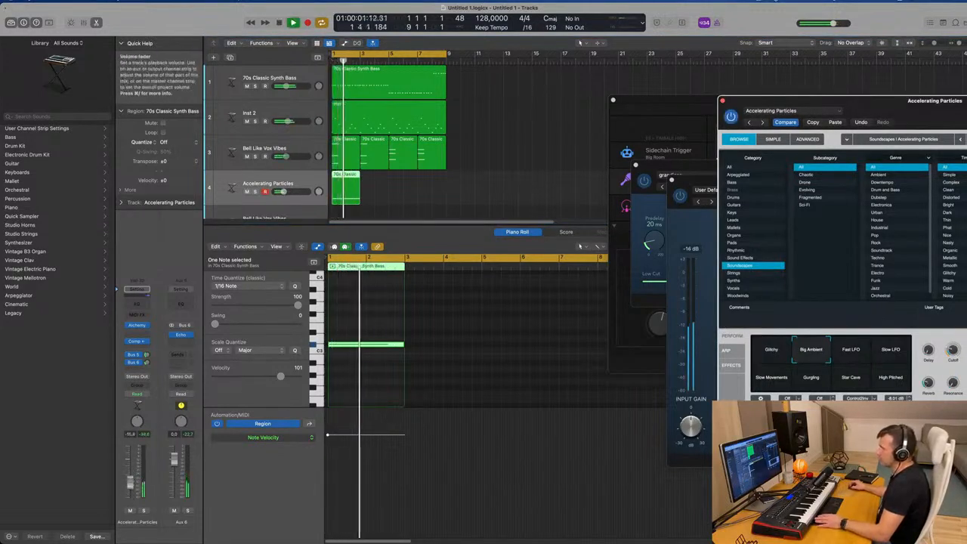
{"action": "left_click_drag", "start_coordinate": [925, 97], "coordinate": [921, 62]}
{"action": "left_click", "coordinate": [930, 103]}
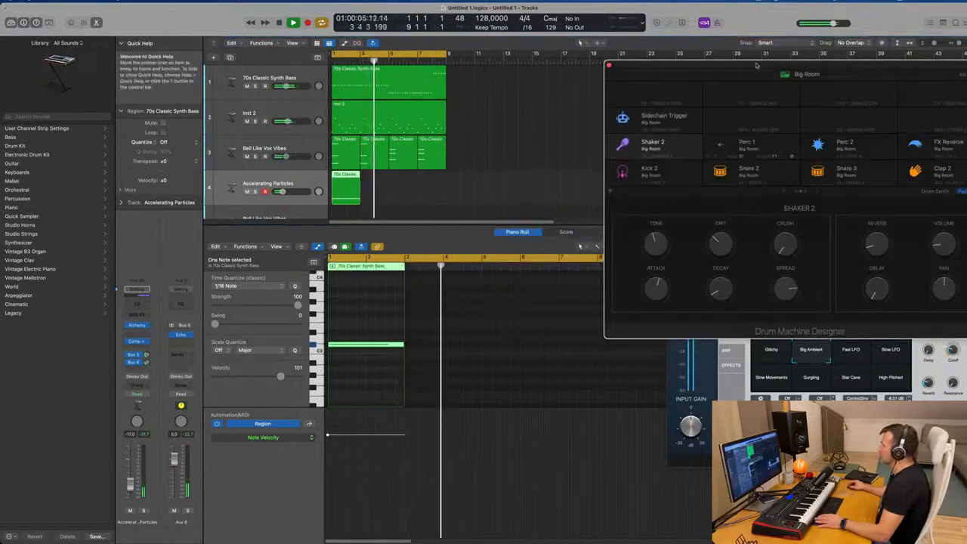
Repeat the Accelerating Particles region three times so the part fills bars 1 to 8.
{"action": "left_click", "coordinate": [349, 141]}
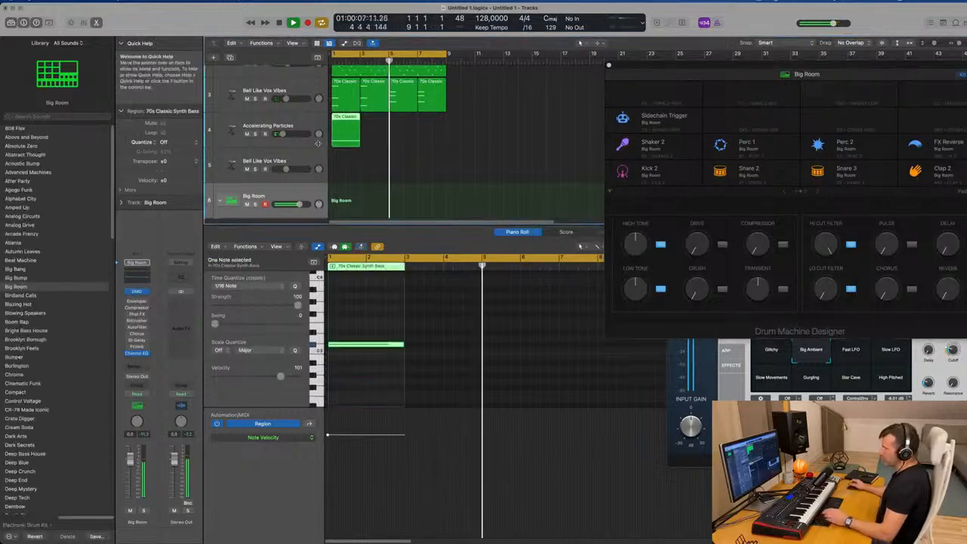
{"action": "key", "text": "super+r"}
{"action": "key", "text": "super+r"}
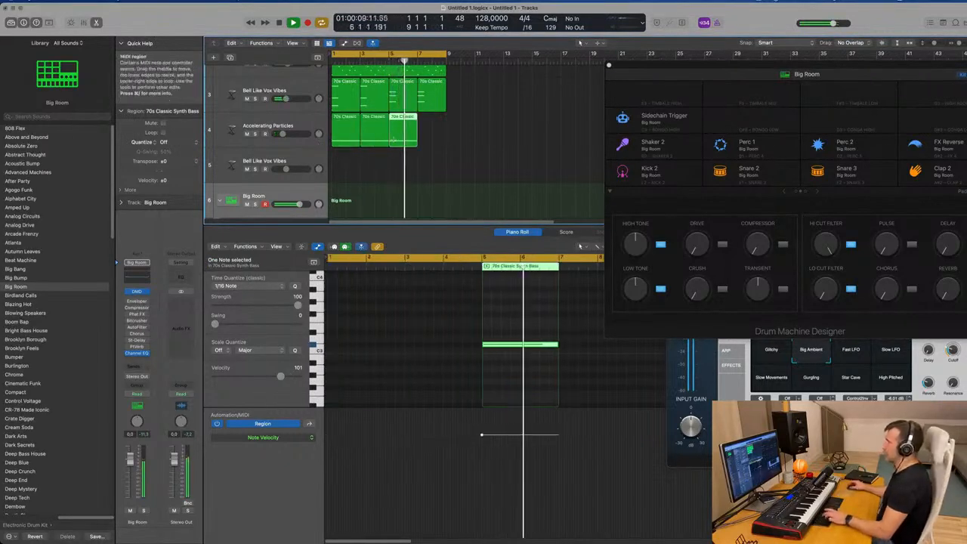
{"action": "key", "text": "super+r"}
Rearrange the Drum Machine Designer and Alchemy windows so both can be reached beside the tracks.
{"action": "left_click_drag", "start_coordinate": [838, 70], "coordinate": [676, 195]}
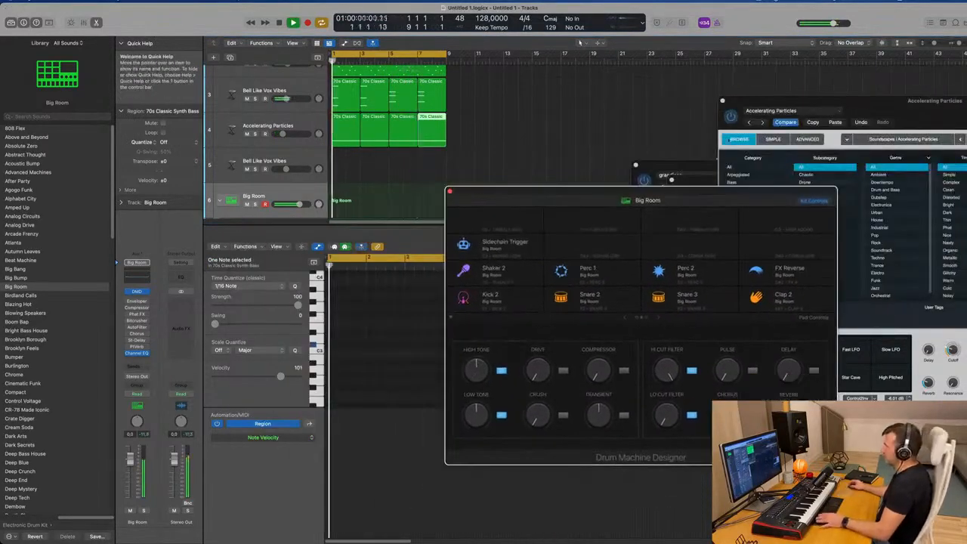
{"action": "left_click_drag", "start_coordinate": [910, 102], "coordinate": [777, 135]}
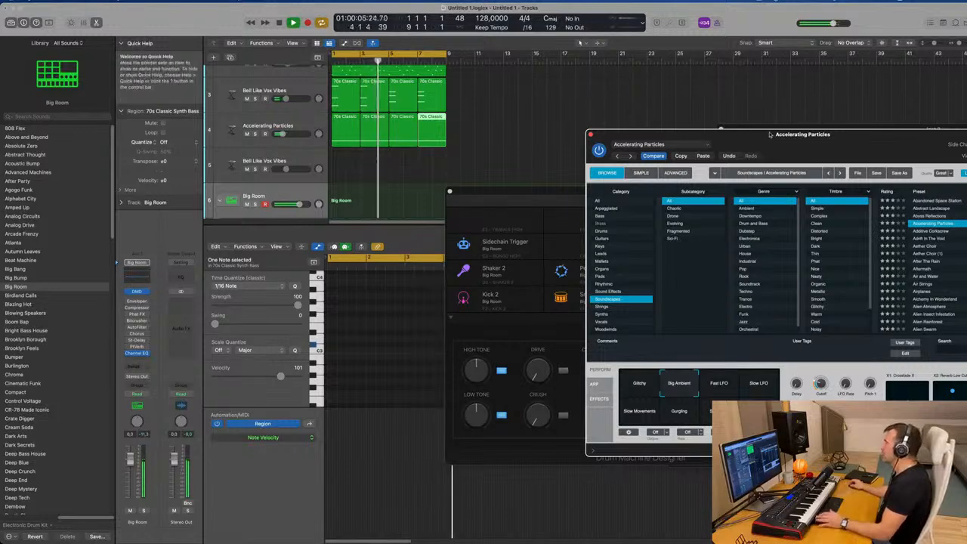
{"action": "left_click_drag", "start_coordinate": [770, 136], "coordinate": [683, 238]}
{"action": "left_click_drag", "start_coordinate": [629, 196], "coordinate": [737, 87]}
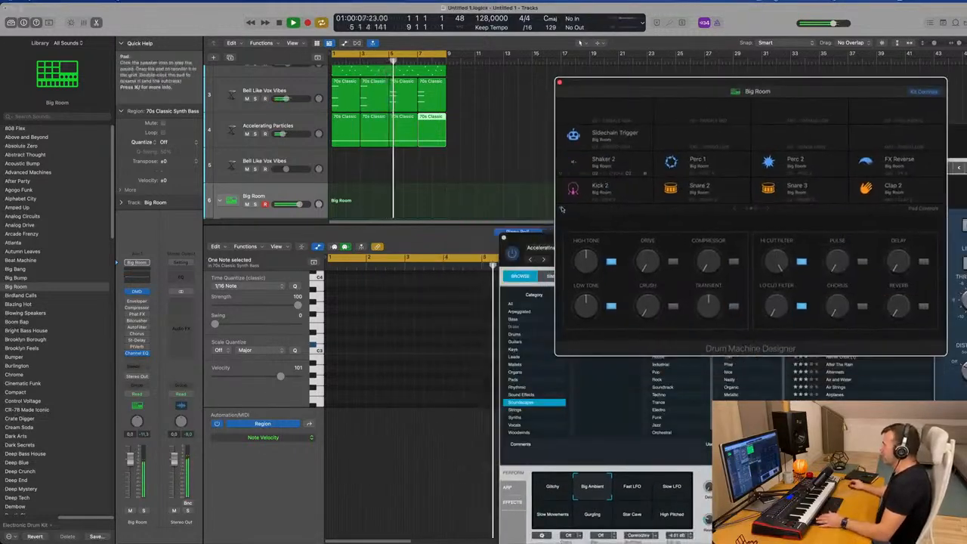
{"action": "left_click_drag", "start_coordinate": [532, 237], "coordinate": [489, 142]}
{"action": "left_click", "coordinate": [705, 85]}
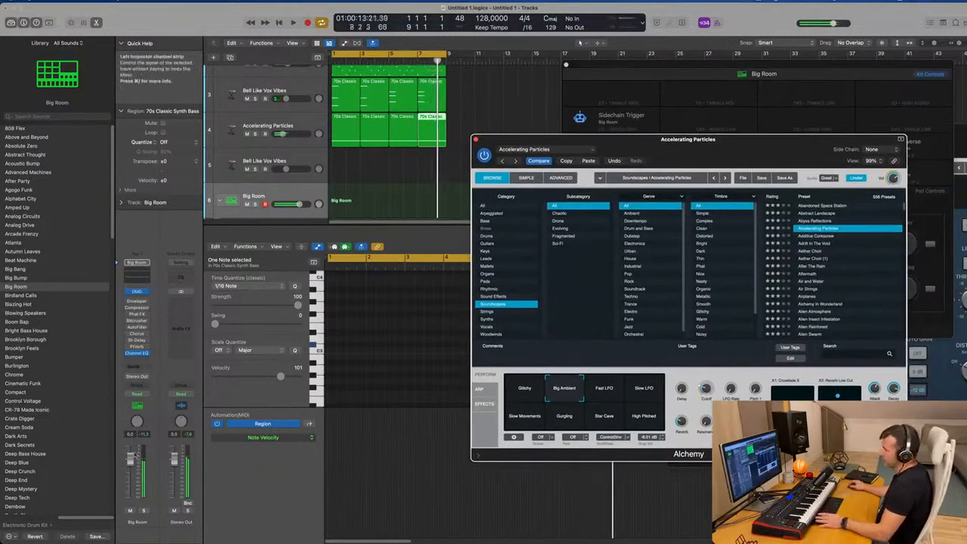
Select the Accelerating Particles track and fine-tune its volume to about -18 dB while the song plays.
{"action": "left_click", "coordinate": [308, 126]}
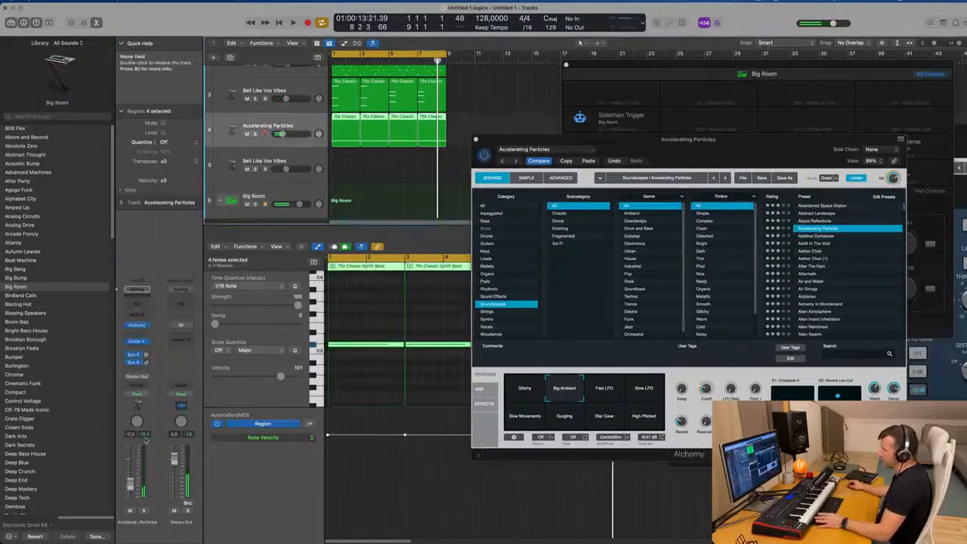
{"action": "key", "text": "space"}
{"action": "left_click_drag", "start_coordinate": [130, 487], "coordinate": [130, 489]}
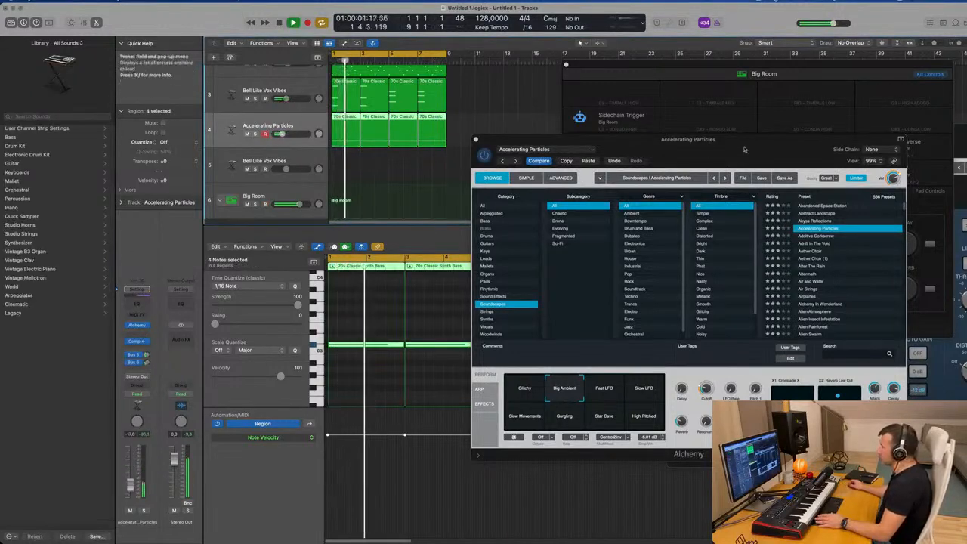
{"action": "left_click_drag", "start_coordinate": [736, 141], "coordinate": [646, 200]}
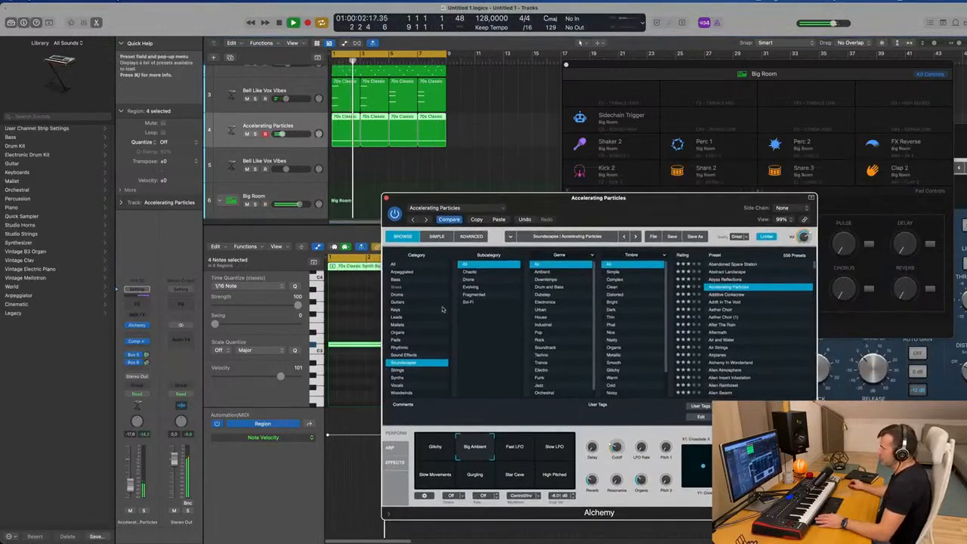
{"action": "left_click", "coordinate": [130, 487]}
Close the Alchemy and Drum Machine Designer windows.
{"action": "mouse_move", "coordinate": [647, 214]}
{"action": "left_mouse_down"}
{"action": "mouse_move", "coordinate": [632, 214]}
{"action": "mouse_move", "coordinate": [649, 211]}
{"action": "left_mouse_up"}
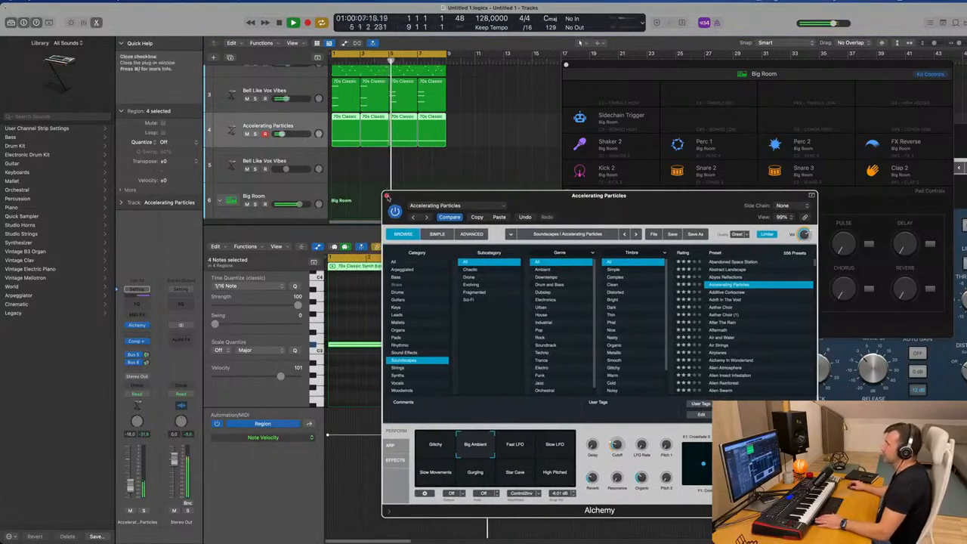
{"action": "left_click", "coordinate": [387, 196]}
{"action": "left_click_drag", "start_coordinate": [570, 73], "coordinate": [440, 132]}
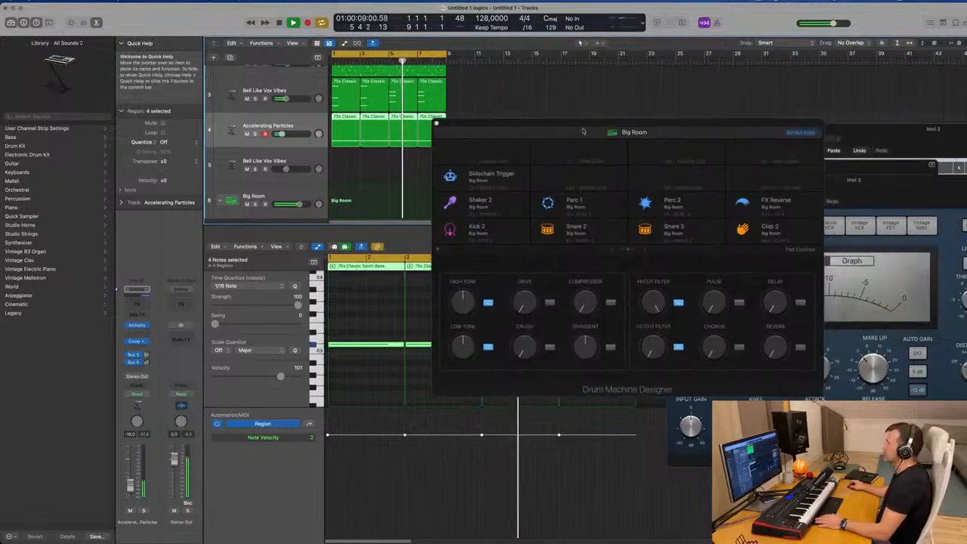
{"action": "left_click", "coordinate": [437, 124]}
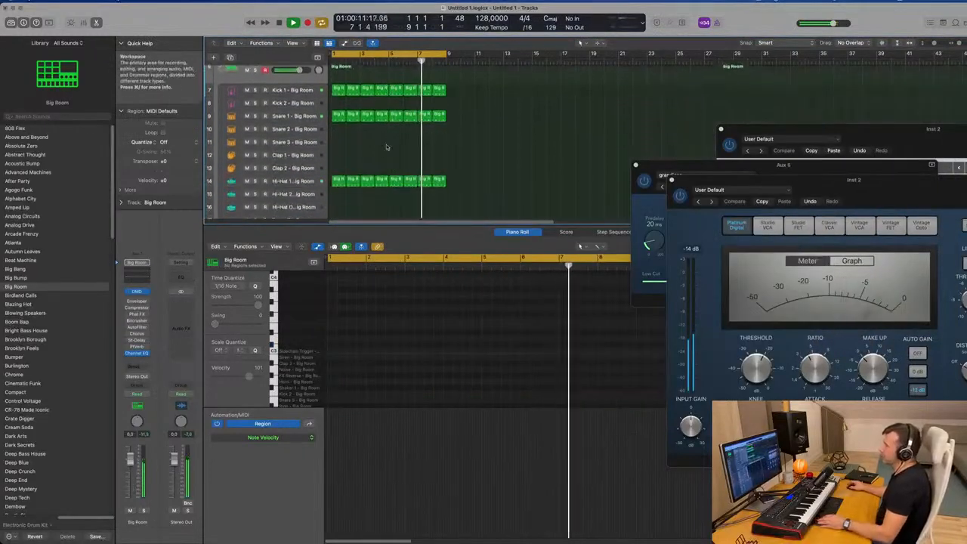
Copy the first Shaker 2 region of the Big Room kit to bar 1 of the Scoop track and play from the start.
{"action": "scroll", "coordinate": [386, 146], "scroll_direction": "down", "scroll_amount": 5}
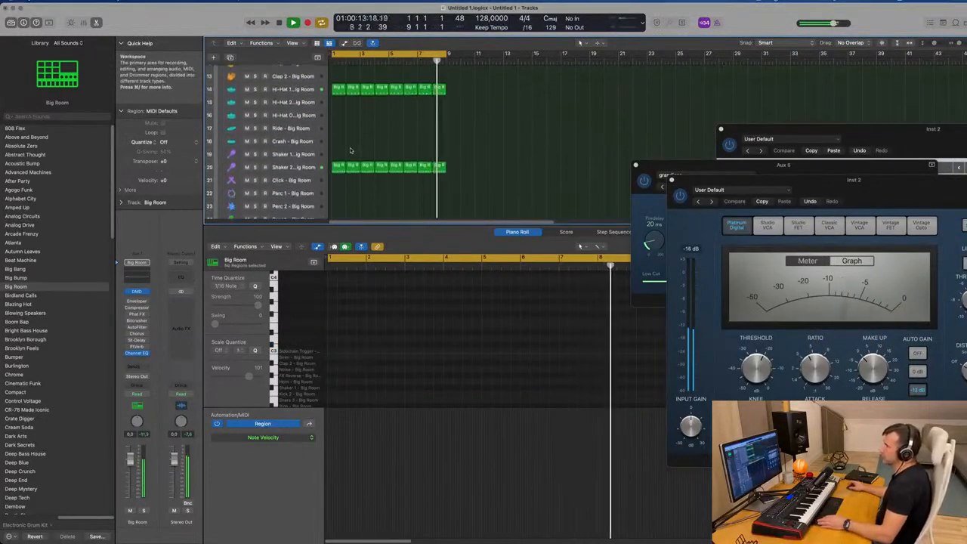
{"action": "scroll", "coordinate": [355, 146], "scroll_direction": "down", "scroll_amount": 5}
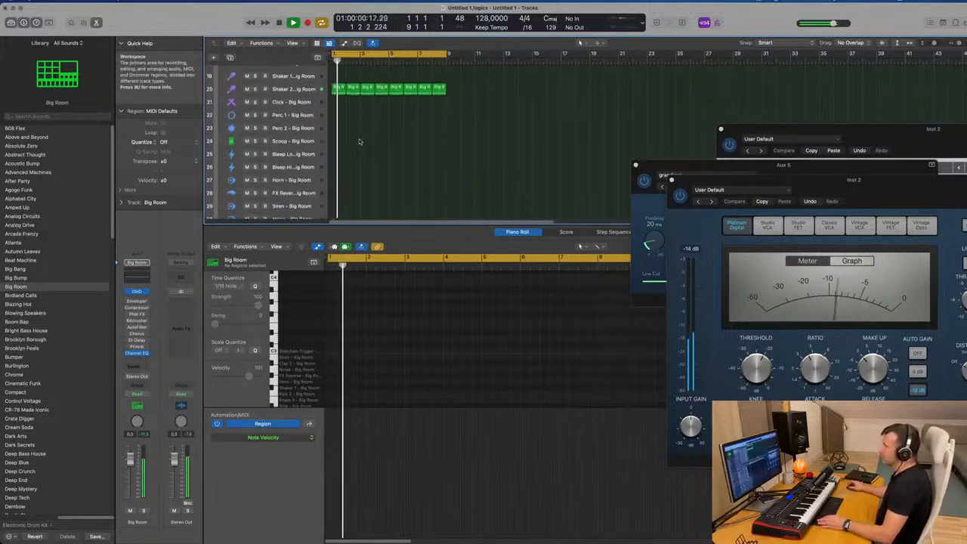
{"action": "left_click", "coordinate": [337, 75]}
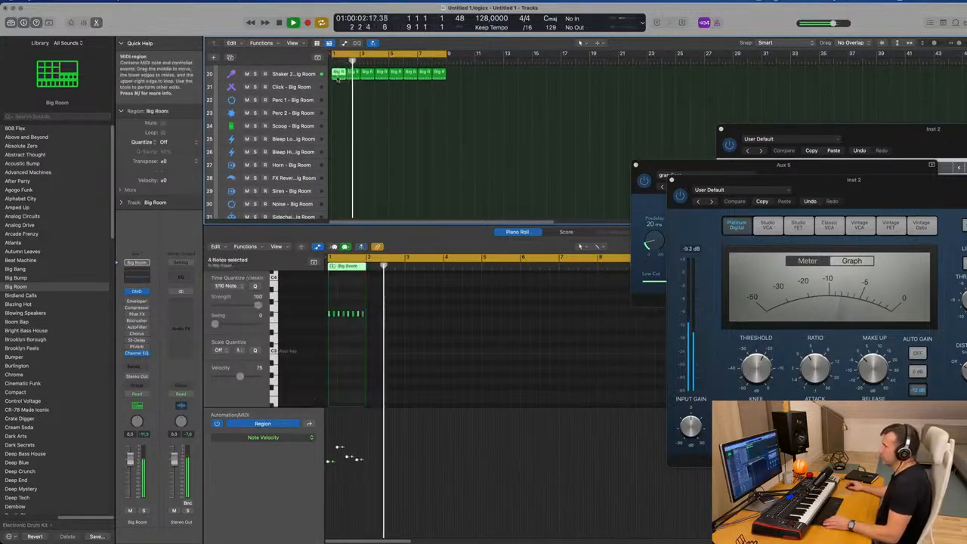
{"action": "left_click_drag", "start_coordinate": [337, 77], "coordinate": [335, 118]}
{"action": "key", "text": "Return"}
Thin out the Scoop region in the Piano Roll to four notes and play the new pattern.
{"action": "scroll", "coordinate": [363, 355], "scroll_direction": "up", "scroll_amount": 5}
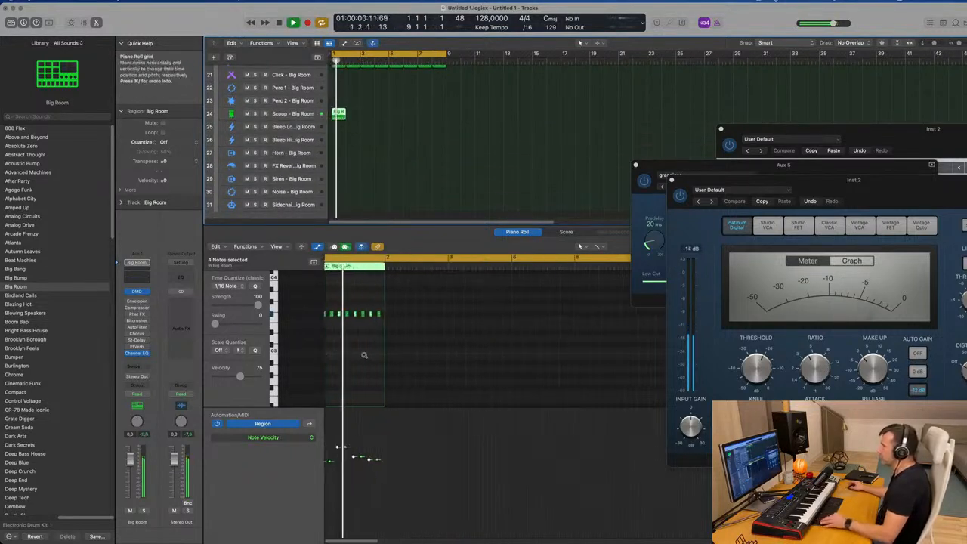
{"action": "key", "text": "space"}
{"action": "left_click", "coordinate": [330, 314]}
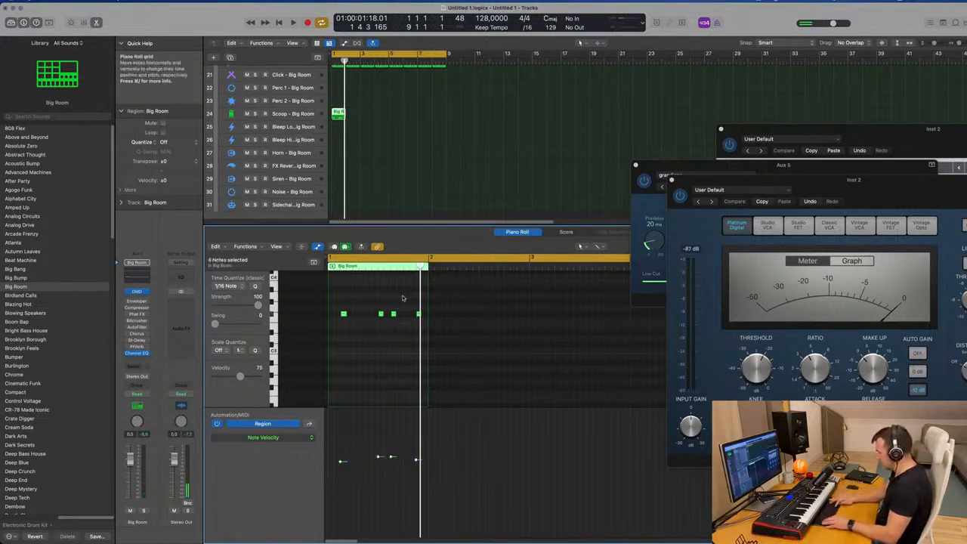
{"action": "key", "text": "space"}
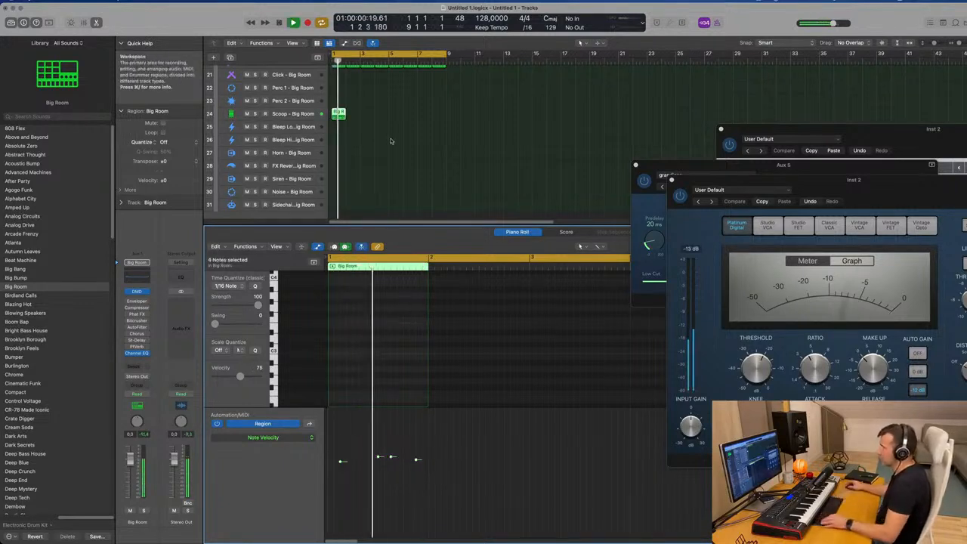
Select the Scoop track and lower its volume to about -3.5 dB while listening to the loop.
{"action": "scroll", "coordinate": [396, 139], "scroll_direction": "up", "scroll_amount": 2}
{"action": "left_click", "coordinate": [291, 114]}
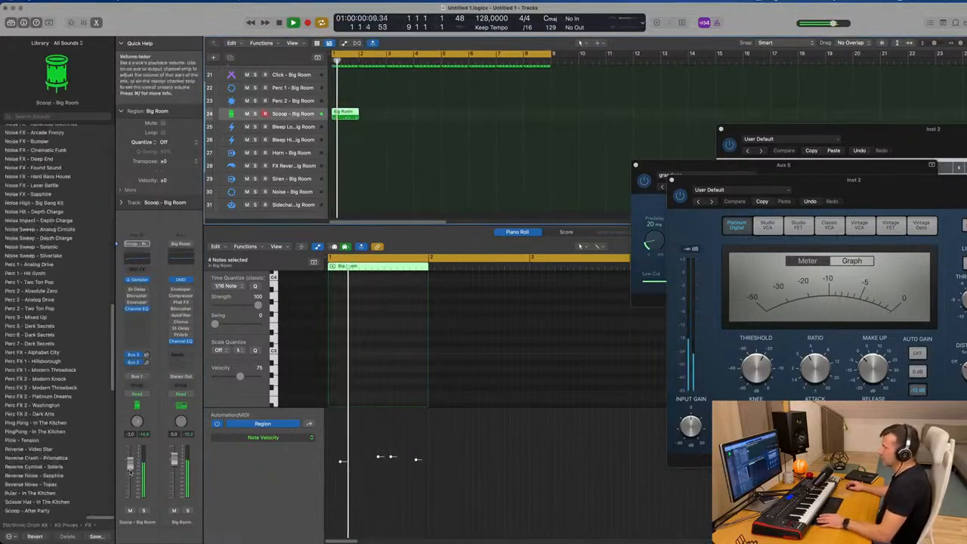
{"action": "key", "text": "space"}
{"action": "left_click_drag", "start_coordinate": [131, 472], "coordinate": [131, 474]}
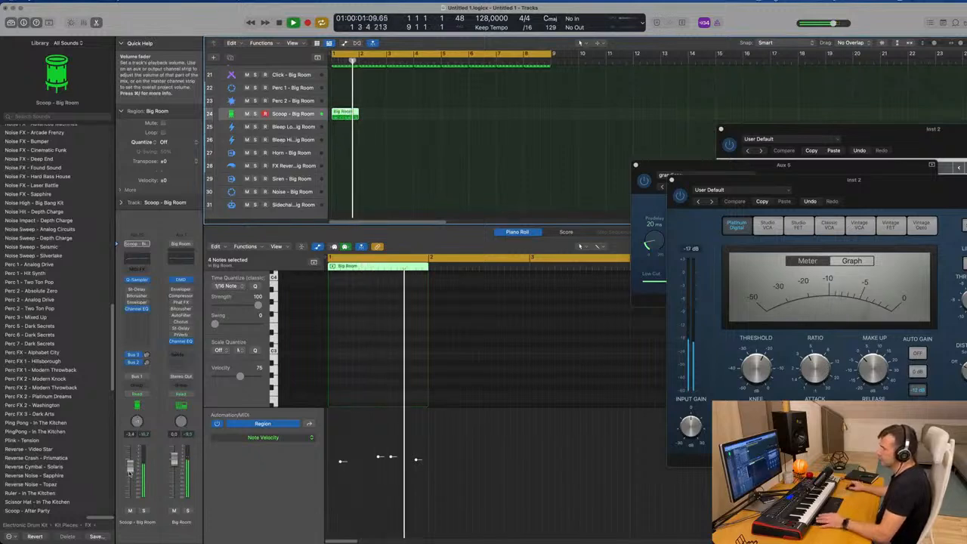
{"action": "key", "text": "space"}
{"action": "key", "text": "space"}
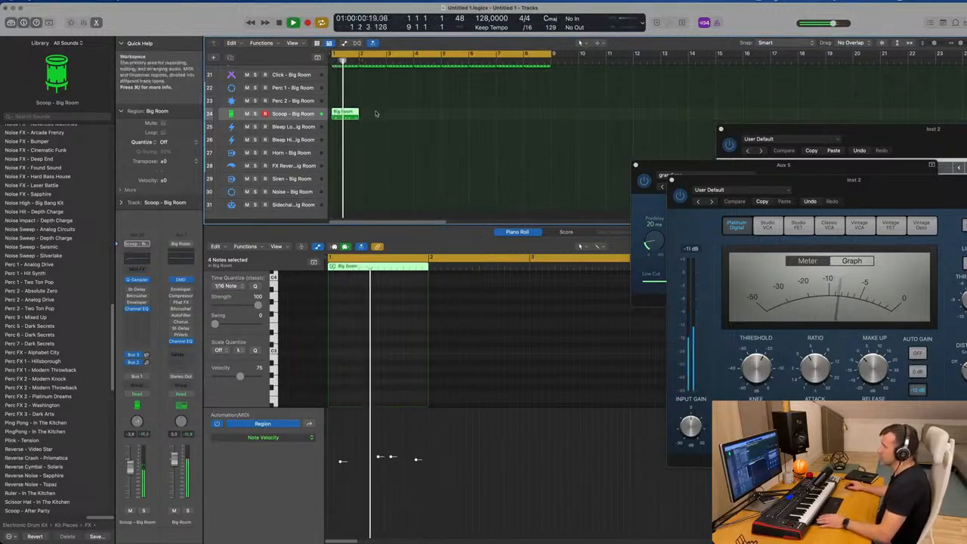
Repeat the Scoop region through bar 8 and undo the surplus copy.
{"action": "key", "text": "super+r"}
{"action": "key", "text": "super+r"}
{"action": "key", "text": "super+r"}
{"action": "key", "text": "super+r"}
{"action": "key", "text": "super+r"}
{"action": "key", "text": "super+r"}
{"action": "key", "text": "super+r"}
{"action": "key", "text": "super+r"}
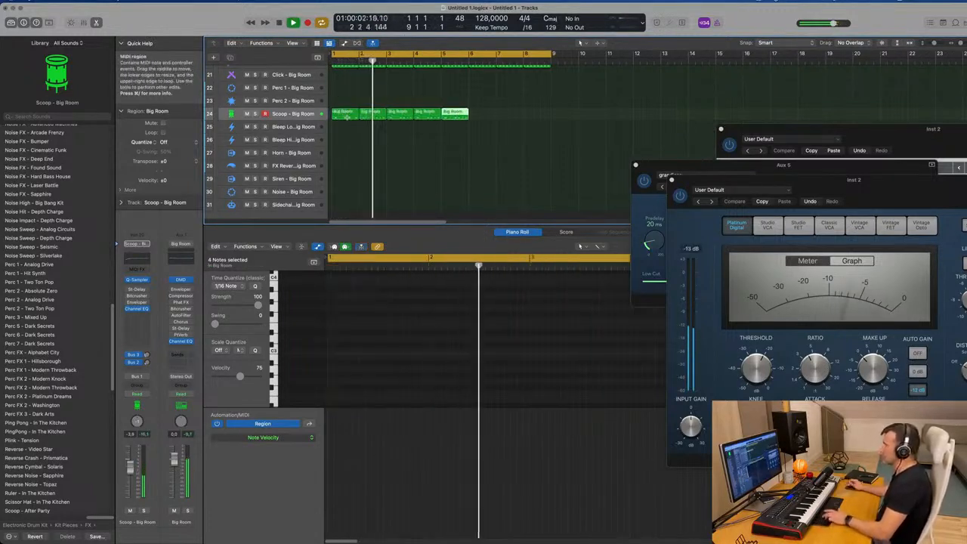
{"action": "key", "text": "super+z"}
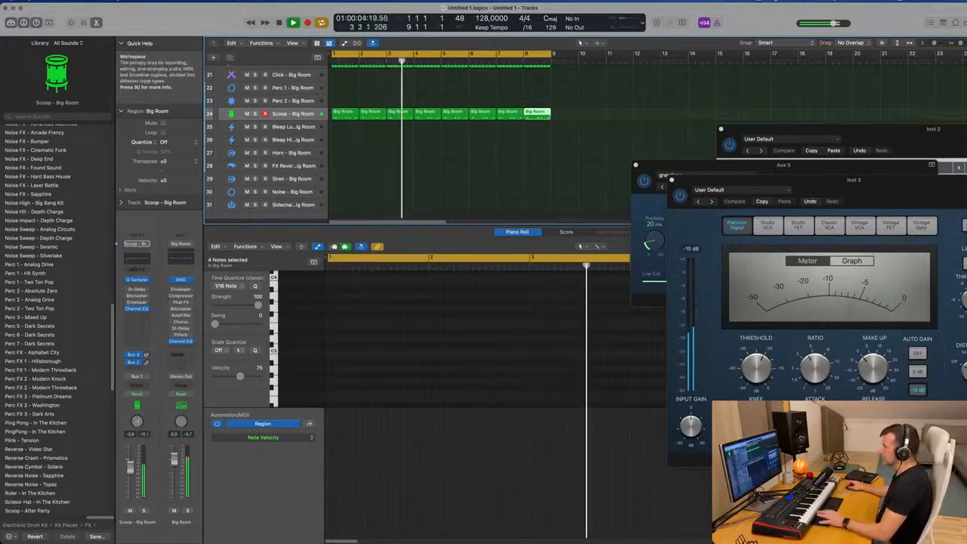
Reduce the Scoop track's volume further to about -5.5 dB during playback and deselect its regions.
{"action": "left_click", "coordinate": [295, 114]}
{"action": "key", "text": "space"}
{"action": "key", "text": "space"}
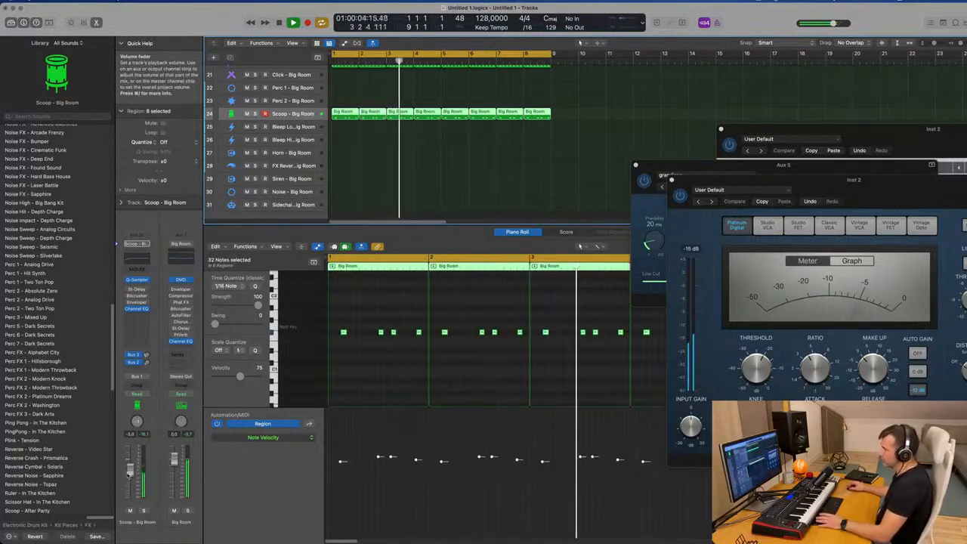
{"action": "left_click", "coordinate": [357, 159]}
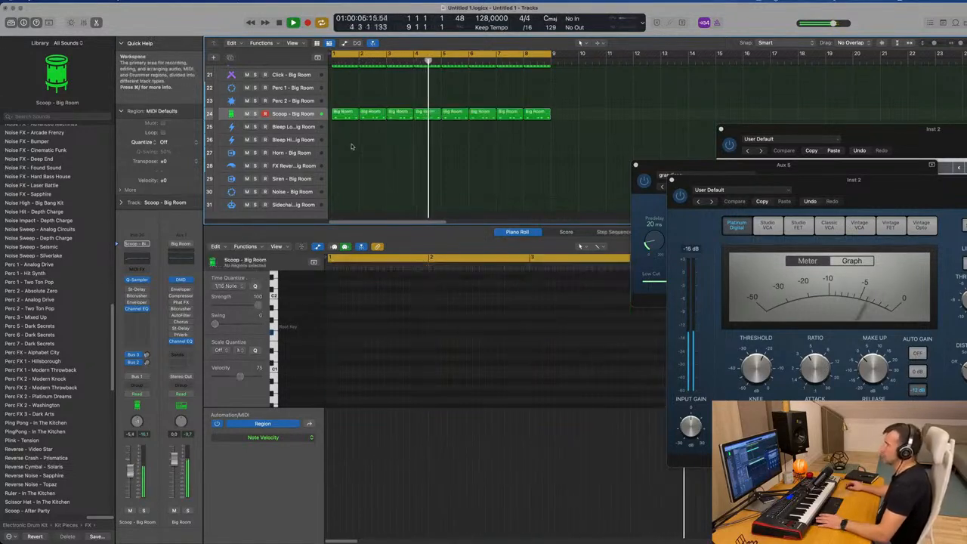
Copy the first Hi-Hat 1 region onto the Ride track at bar 1 during playback.
{"action": "scroll", "coordinate": [357, 159], "scroll_direction": "up", "scroll_amount": 1}
{"action": "scroll", "coordinate": [363, 157], "scroll_direction": "up", "scroll_amount": 3}
{"action": "scroll", "coordinate": [367, 141], "scroll_direction": "up", "scroll_amount": 7}
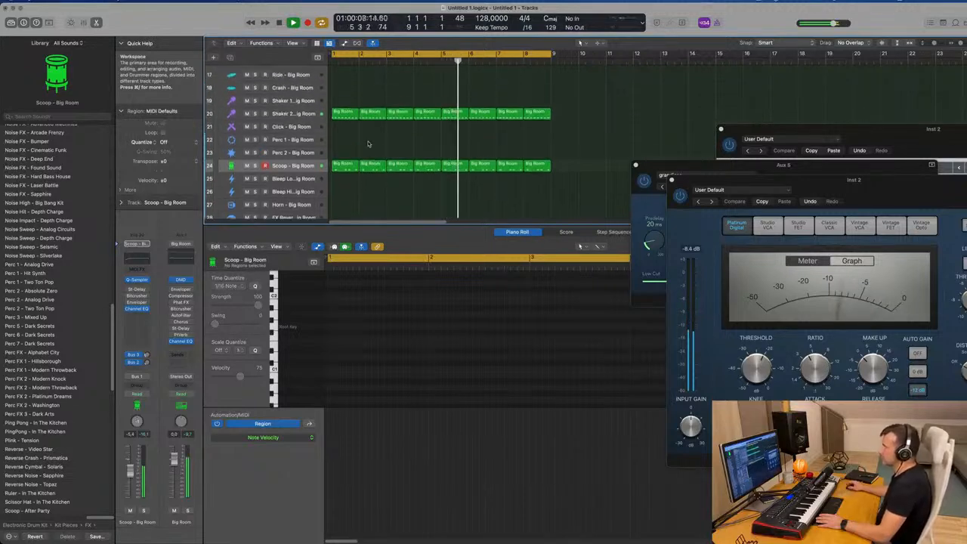
{"action": "left_click", "coordinate": [341, 117]}
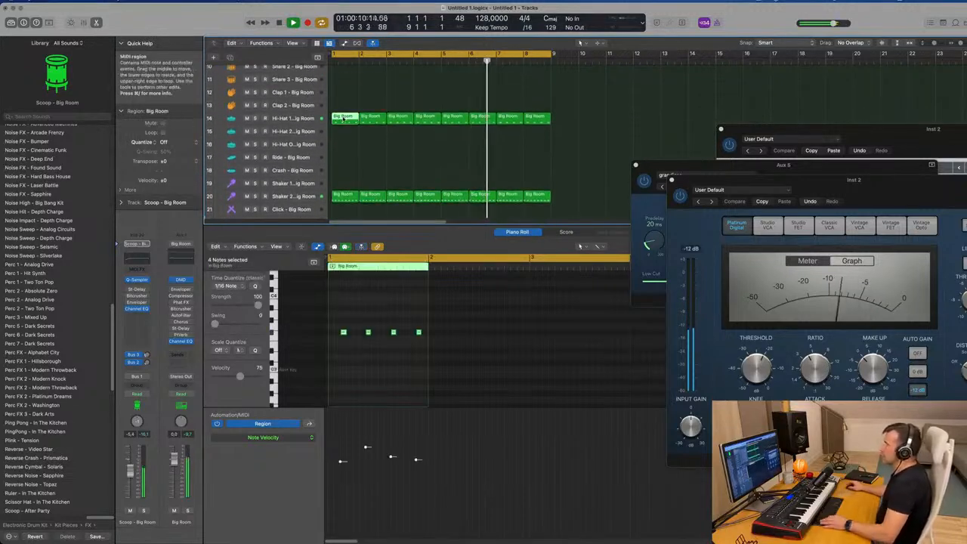
{"action": "left_click_drag", "start_coordinate": [343, 140], "coordinate": [342, 157]}
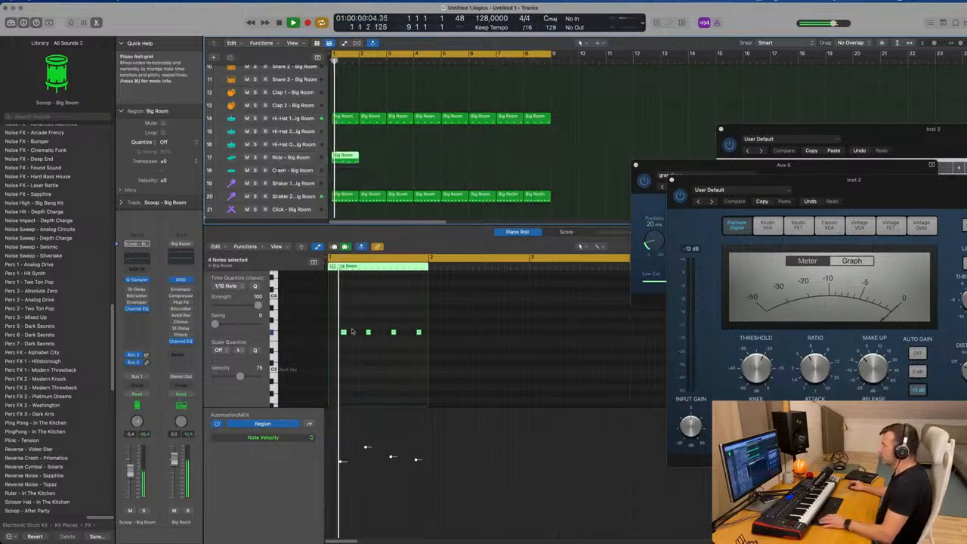
Transpose the Ride region's four notes down and shift them earlier so that the first starts at bar 1.
{"action": "key", "text": "z"}
{"action": "left_click_drag", "start_coordinate": [341, 325], "coordinate": [439, 346]}
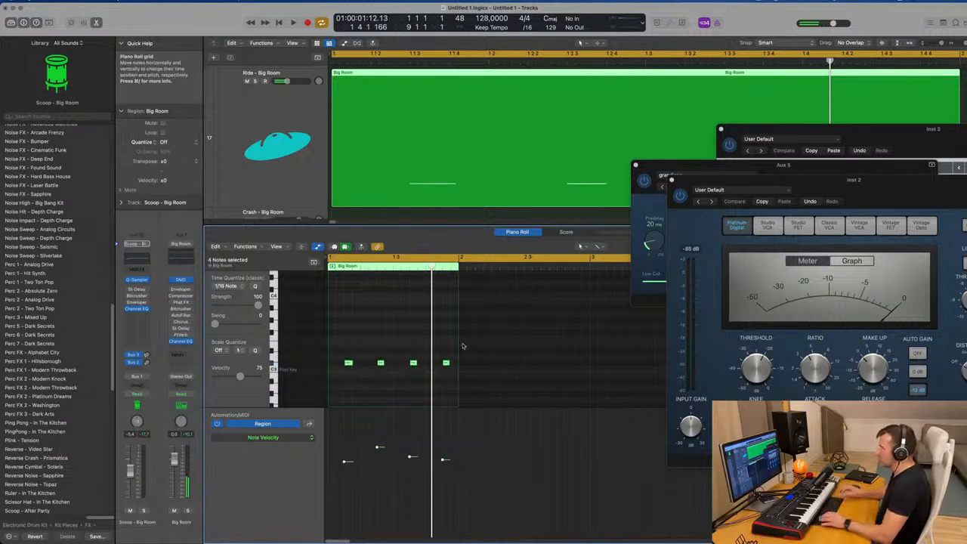
{"action": "key", "text": "z"}
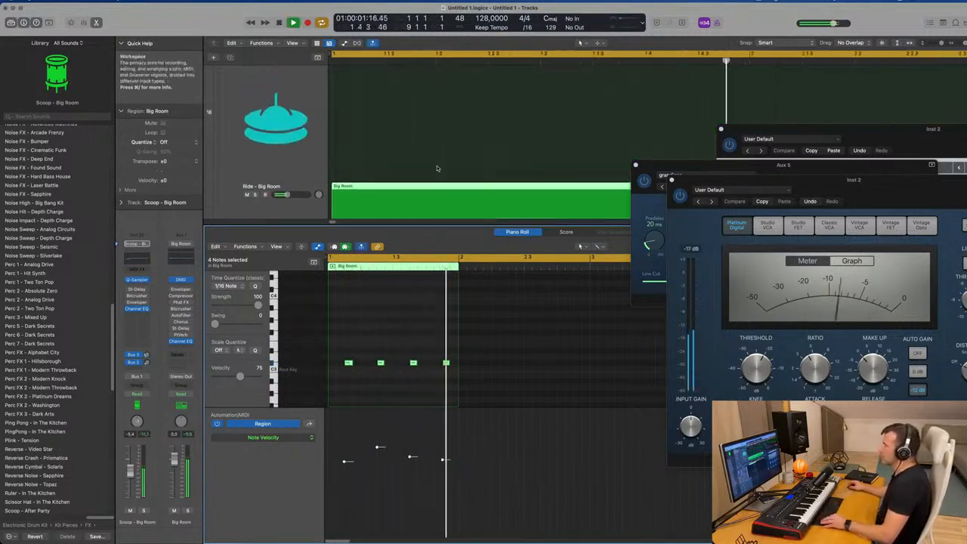
{"action": "scroll", "coordinate": [438, 165], "scroll_direction": "down", "scroll_amount": 5}
{"action": "key", "text": "space"}
{"action": "left_click_drag", "start_coordinate": [343, 349], "coordinate": [481, 399]}
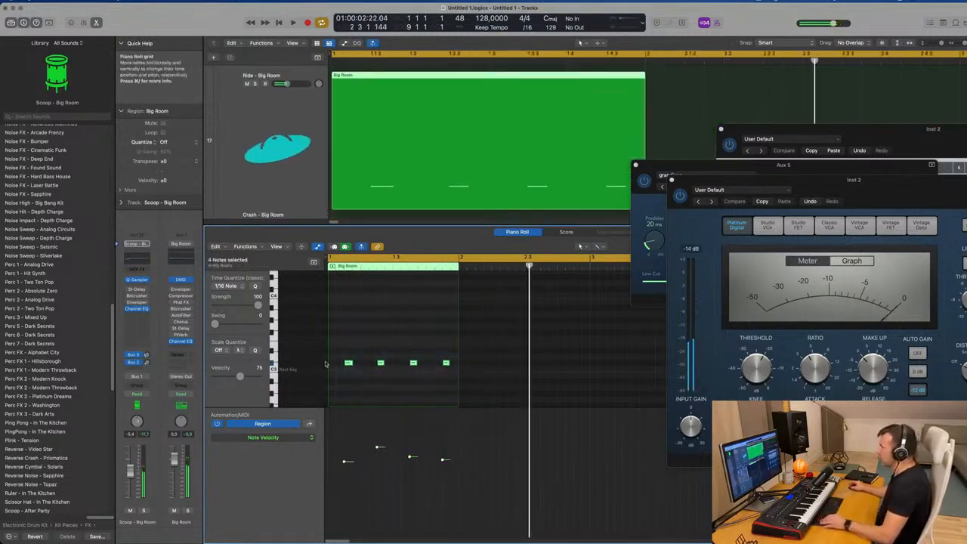
{"action": "left_click_drag", "start_coordinate": [349, 366], "coordinate": [331, 367]}
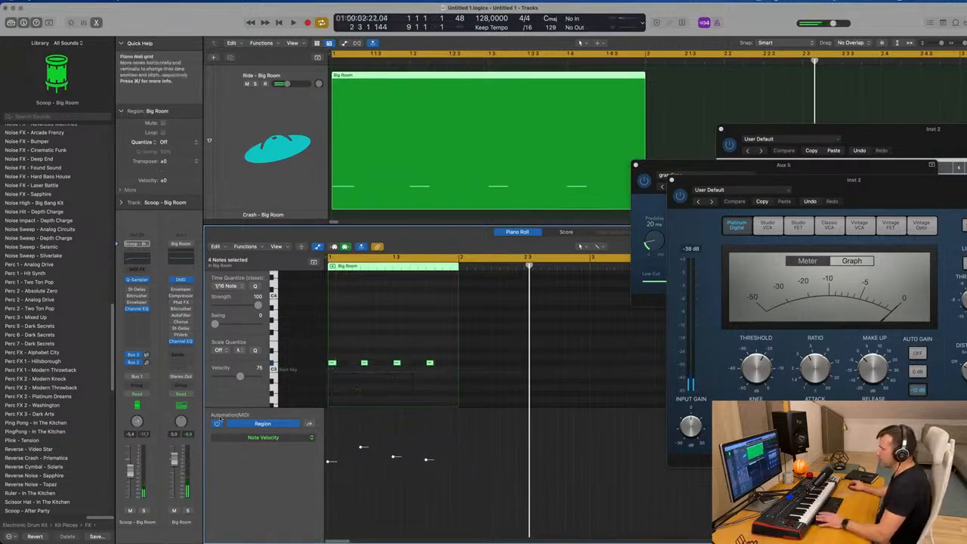
Play the loop and lower the Scoop track's volume slightly.
{"action": "key", "text": "space"}
{"action": "mouse_move", "coordinate": [130, 470]}
{"action": "left_mouse_down"}
{"action": "mouse_move", "coordinate": [130, 499]}
{"action": "mouse_move", "coordinate": [130, 472]}
{"action": "left_mouse_up"}
{"action": "key", "text": "super+Left"}
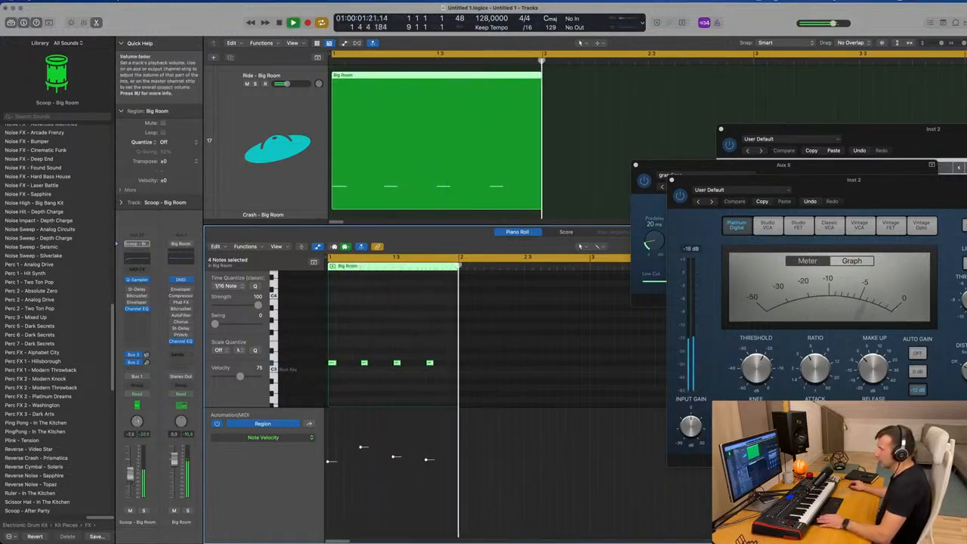
{"action": "key", "text": "space"}
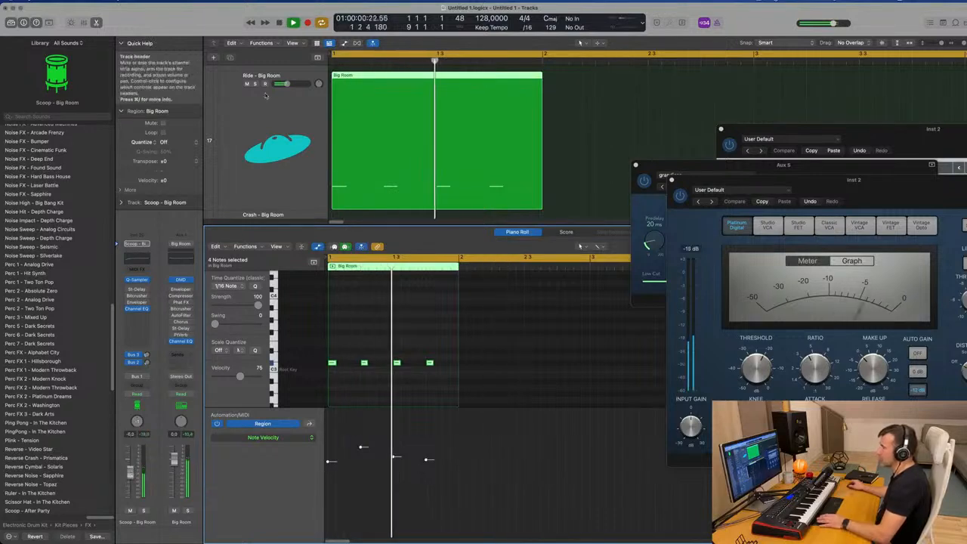
Select the Ride track and set its volume to about -16 dB while playing the loop.
{"action": "left_click", "coordinate": [240, 136]}
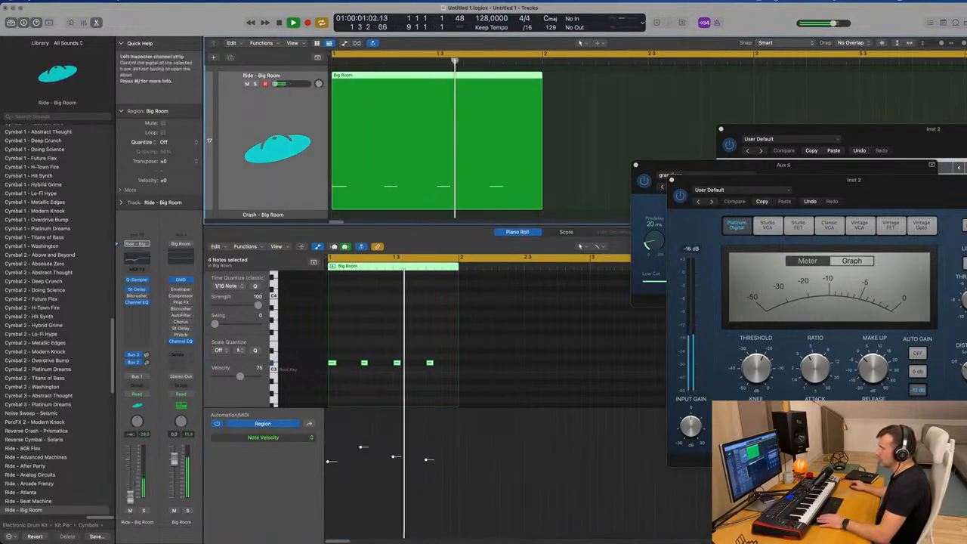
{"action": "key", "text": "space"}
{"action": "key", "text": "space"}
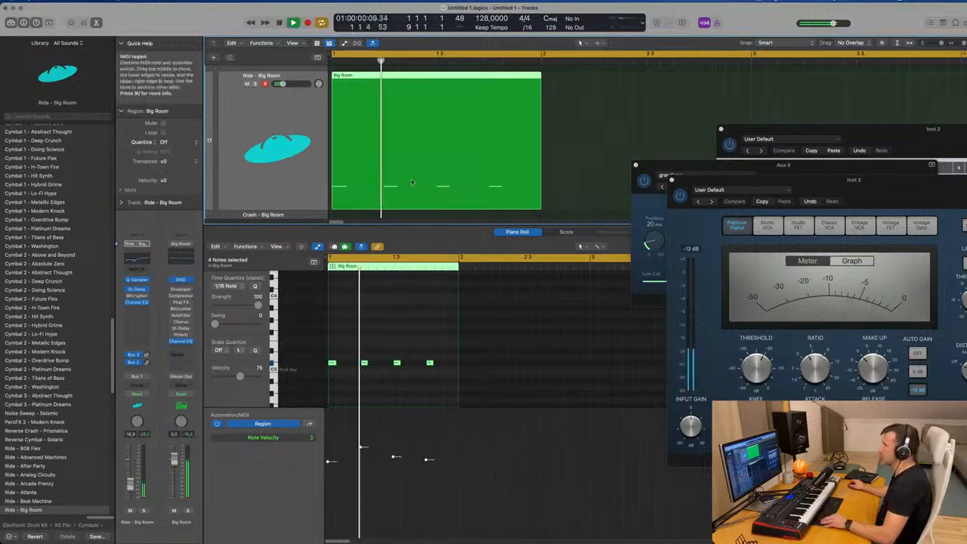
Raise the four notes in the Ride region by one octave and play the result.
{"action": "scroll", "coordinate": [428, 194], "scroll_direction": "down", "scroll_amount": 5}
{"action": "key", "text": "space"}
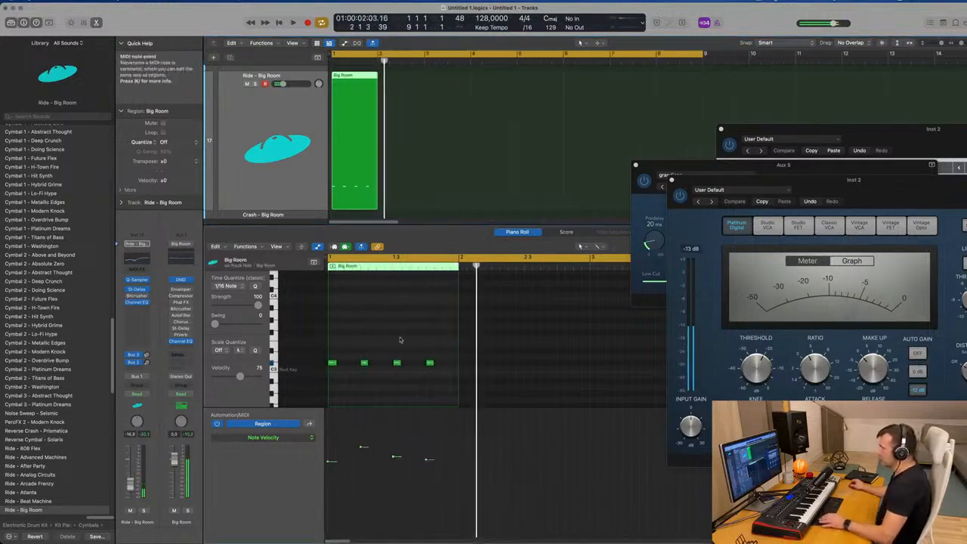
{"action": "key", "text": "space"}
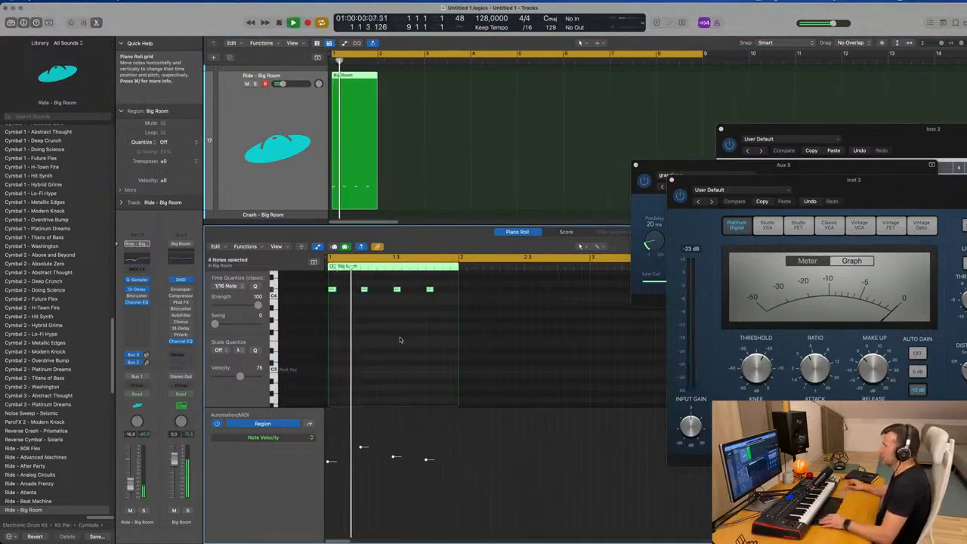
Repeat the one-bar Ride region three times so that it fills bars 1 to 4.
{"action": "left_click", "coordinate": [420, 159]}
{"action": "left_click", "coordinate": [339, 181]}
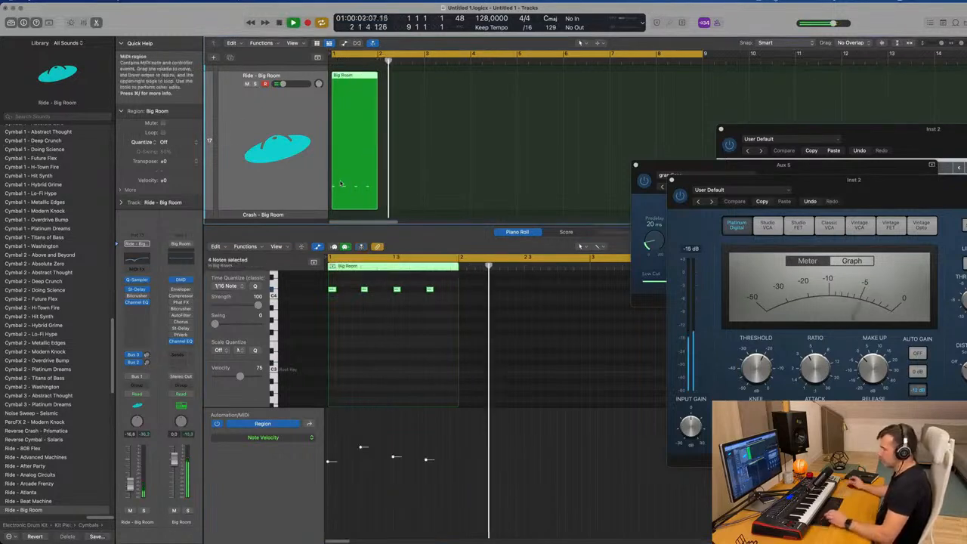
{"action": "key", "text": "super+r"}
{"action": "key", "text": "super+r"}
{"action": "key", "text": "super+r"}
{"action": "scroll", "coordinate": [343, 183], "scroll_direction": "up", "scroll_amount": 2}
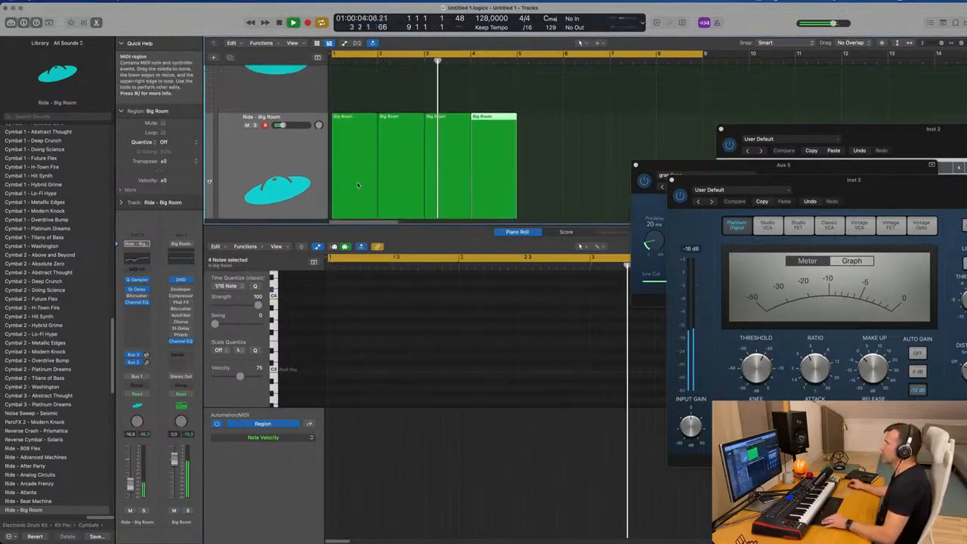
{"action": "scroll", "coordinate": [361, 184], "scroll_direction": "left", "scroll_amount": 3}
{"action": "scroll", "coordinate": [360, 183], "scroll_direction": "down", "scroll_amount": 2}
{"action": "scroll", "coordinate": [362, 181], "scroll_direction": "up", "scroll_amount": 2}
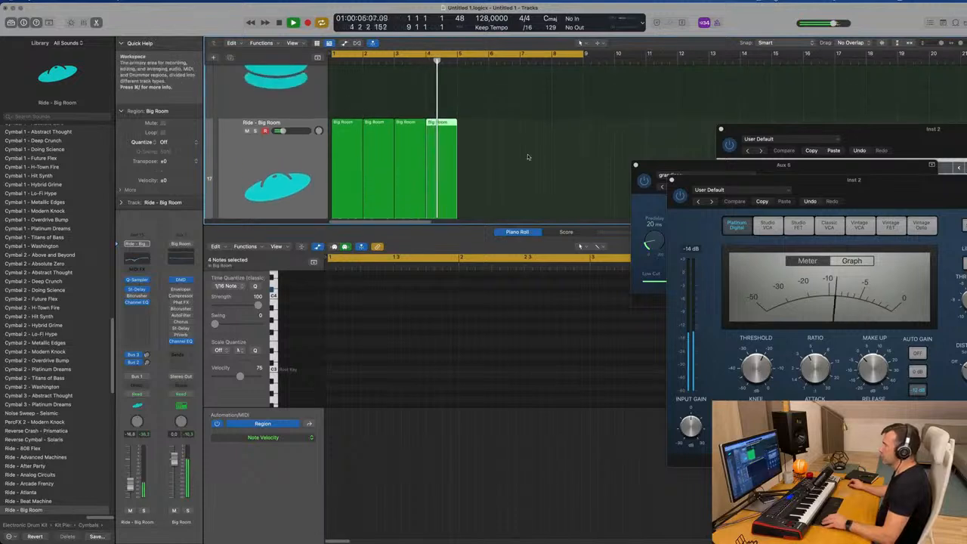
Lower the pitch of all notes in the four Ride regions, and raise them back by two semitones.
{"action": "key", "text": "super+a"}
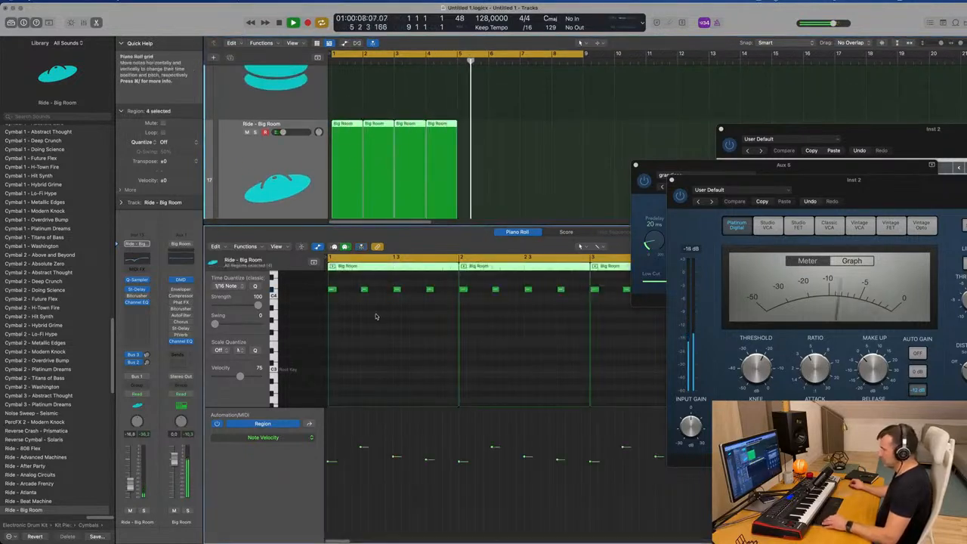
{"action": "key", "text": "alt+shift+Down"}
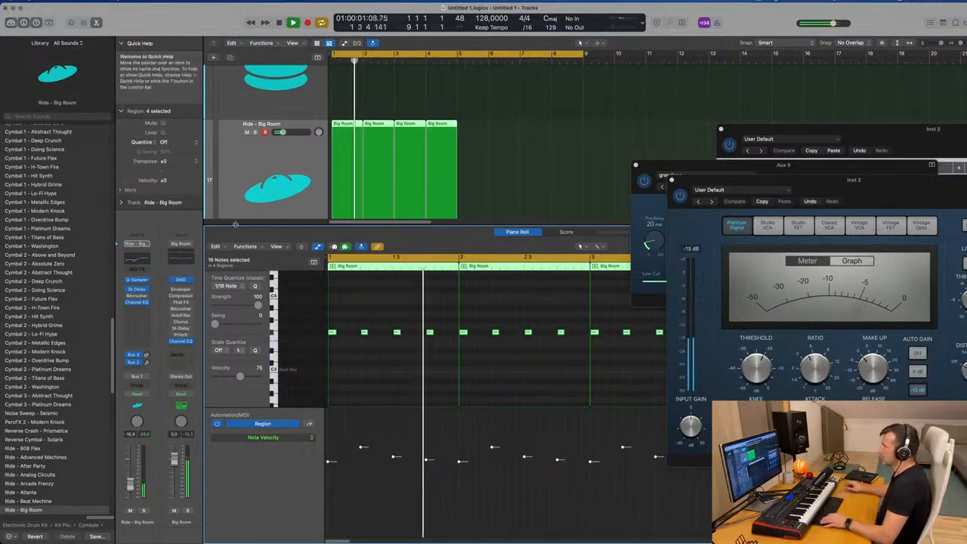
{"action": "key", "text": "alt+Up"}
{"action": "key", "text": "alt+Up"}
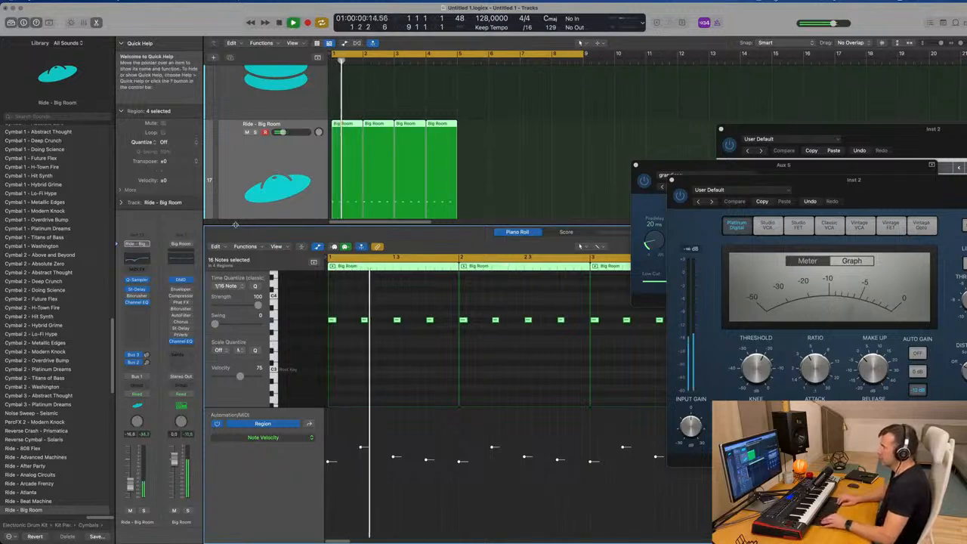
Repeat the four Ride regions together so that the pattern runs through bar 8.
{"action": "left_click", "coordinate": [234, 195]}
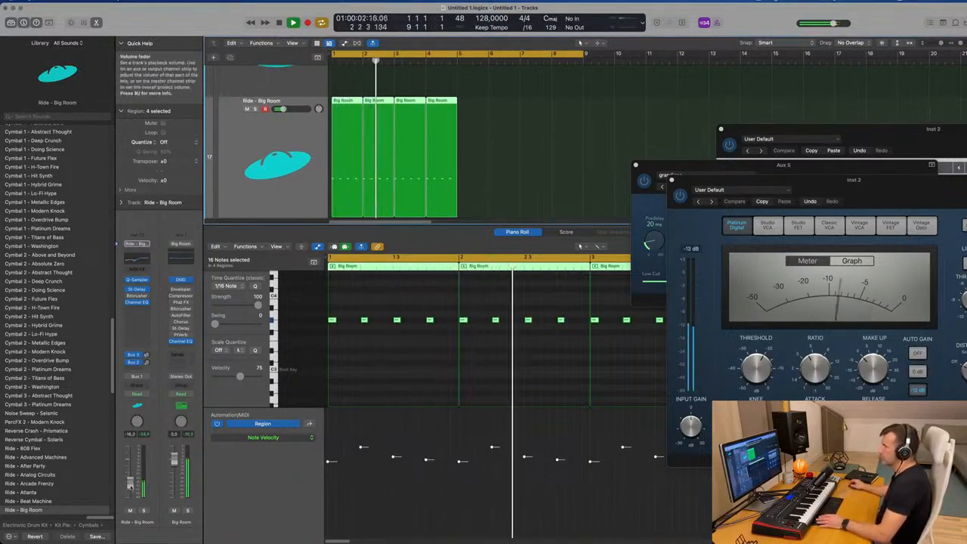
{"action": "left_click", "coordinate": [513, 131]}
{"action": "key", "text": "super+a"}
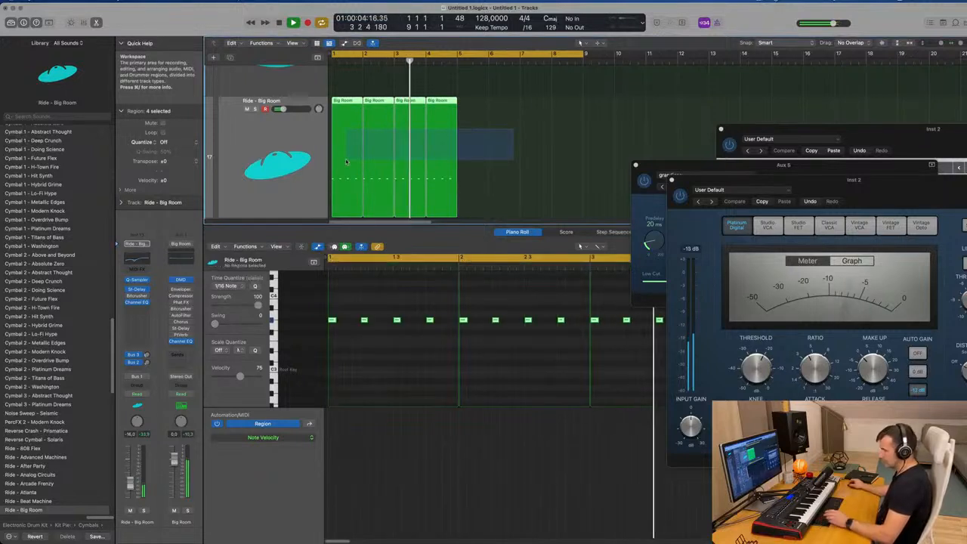
{"action": "key", "text": "super+r"}
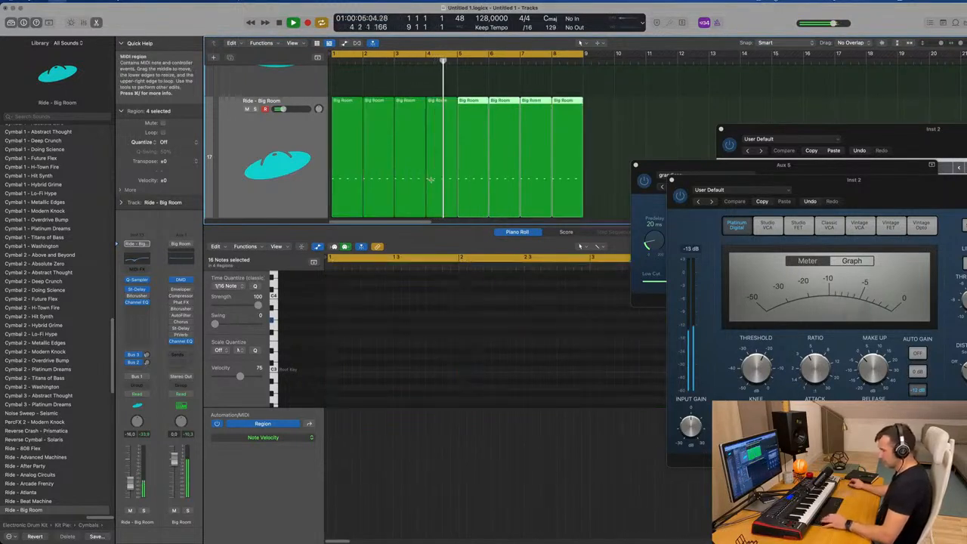
{"action": "key", "text": "super+s"}
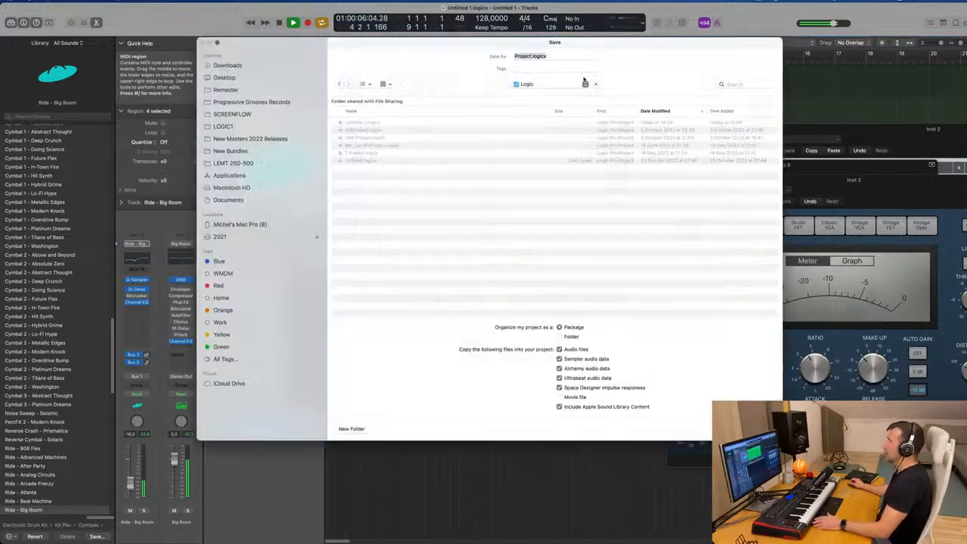
{"action": "key", "text": "Escape"}
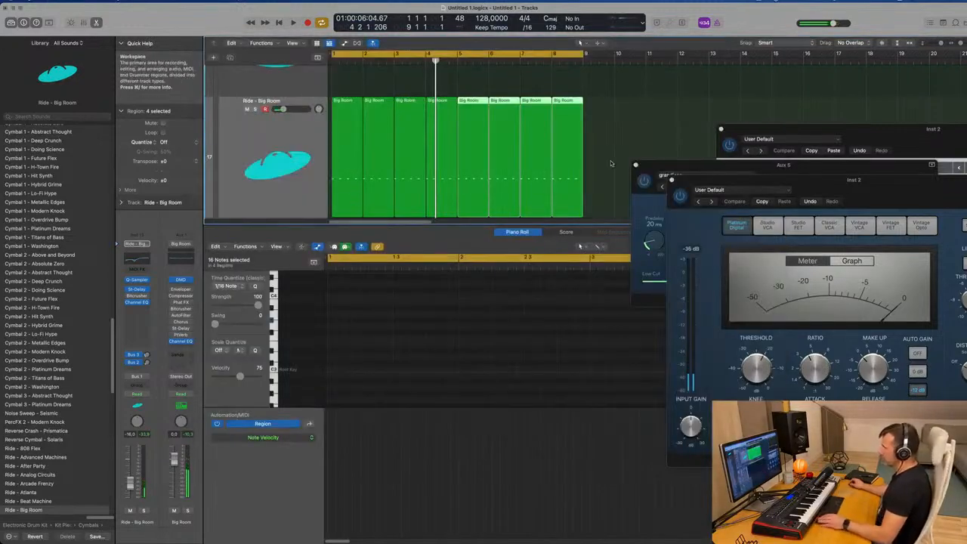
Close the Piano Roll and play the loop while examining the drum tracks across the full eight bars.
{"action": "scroll", "coordinate": [611, 163], "scroll_direction": "up", "scroll_amount": 3}
{"action": "key", "text": "x"}
{"action": "key", "text": "x"}
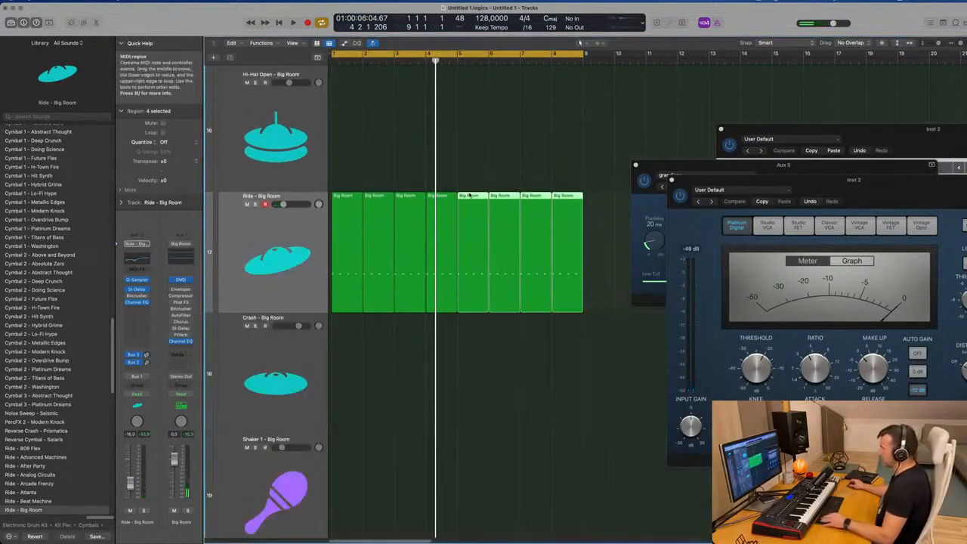
{"action": "scroll", "coordinate": [470, 196], "scroll_direction": "up", "scroll_amount": 3}
{"action": "key", "text": "super+Up"}
{"action": "key", "text": "super+Up"}
{"action": "key", "text": "super+Up"}
{"action": "key", "text": "super+Up"}
{"action": "key", "text": "super+Up"}
{"action": "key", "text": "super+Up"}
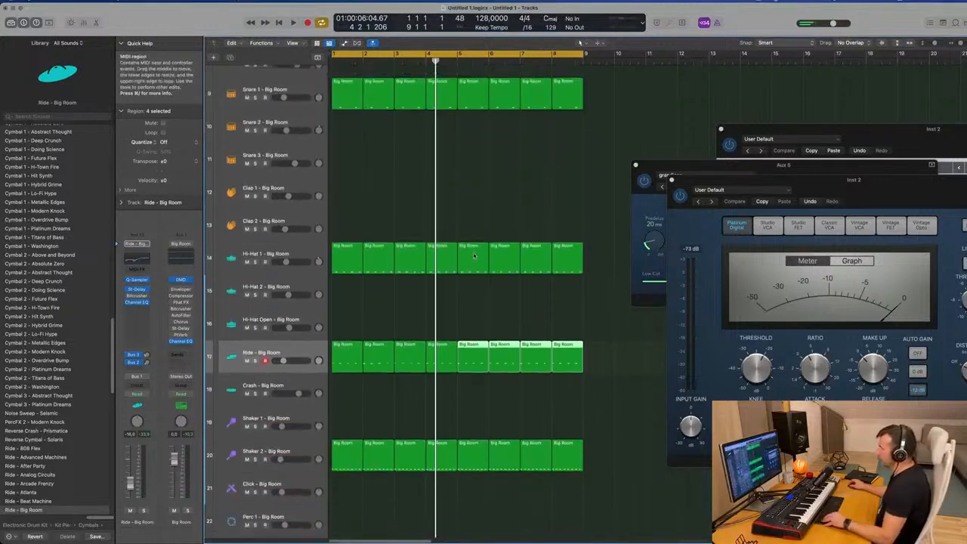
{"action": "scroll", "coordinate": [453, 226], "scroll_direction": "down", "scroll_amount": 4}
{"action": "key", "text": "space"}
{"action": "scroll", "coordinate": [447, 227], "scroll_direction": "left", "scroll_amount": 2}
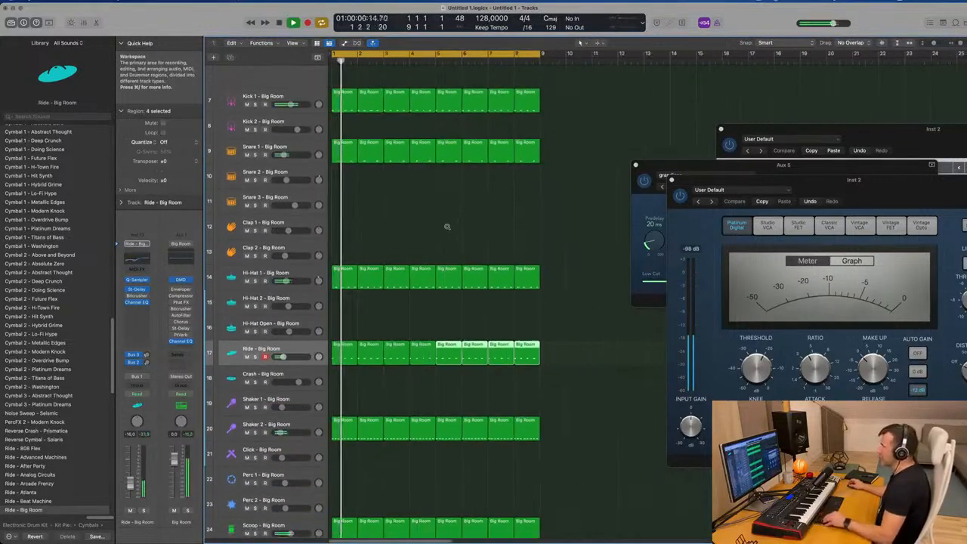
{"action": "scroll", "coordinate": [447, 227], "scroll_direction": "left", "scroll_amount": 3}
{"action": "scroll", "coordinate": [413, 233], "scroll_direction": "right", "scroll_amount": 4}
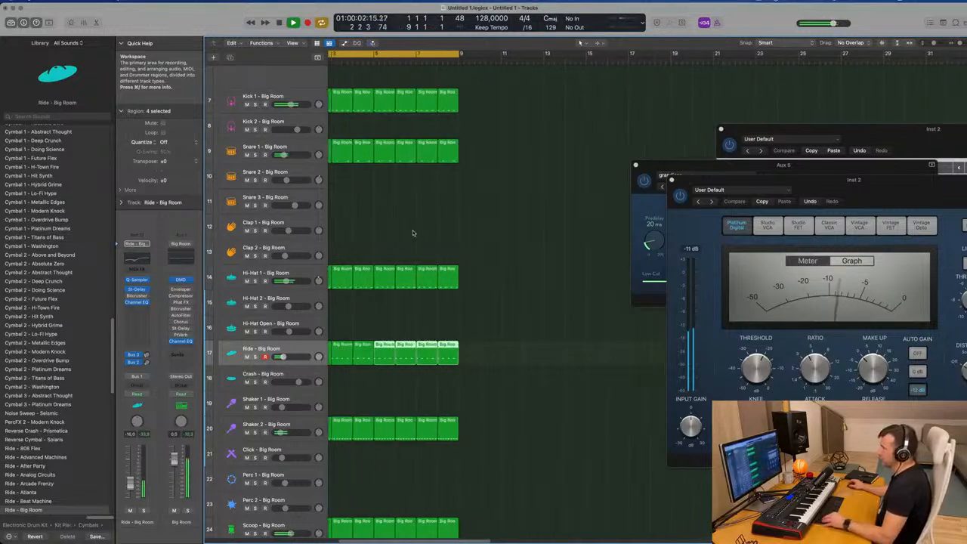
{"action": "scroll", "coordinate": [413, 232], "scroll_direction": "left", "scroll_amount": 4}
{"action": "key", "text": "super+Up"}
{"action": "scroll", "coordinate": [415, 232], "scroll_direction": "up", "scroll_amount": 3}
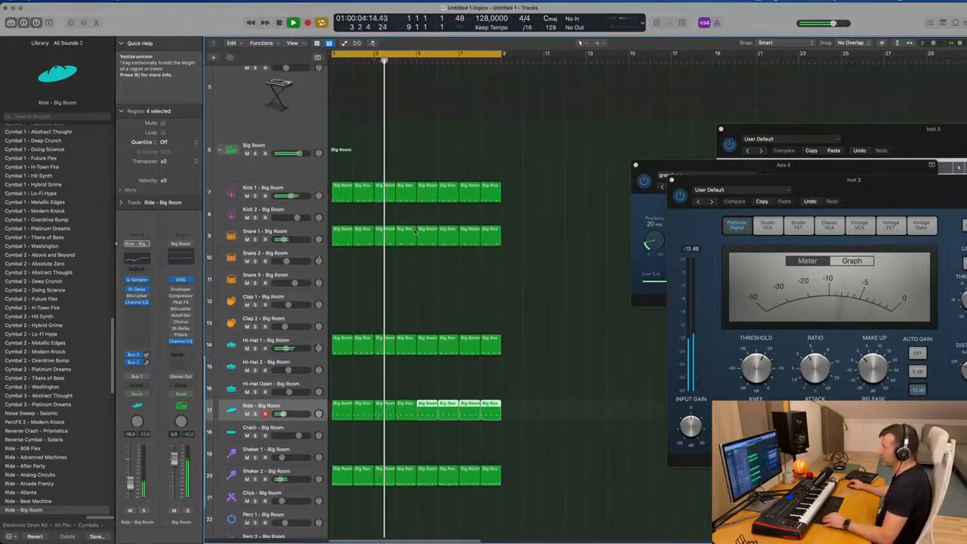
Color and name all regions in the project by their tracks.
{"action": "scroll", "coordinate": [414, 234], "scroll_direction": "up", "scroll_amount": 2}
{"action": "key", "text": "super+a"}
{"action": "right_click", "coordinate": [449, 207]}
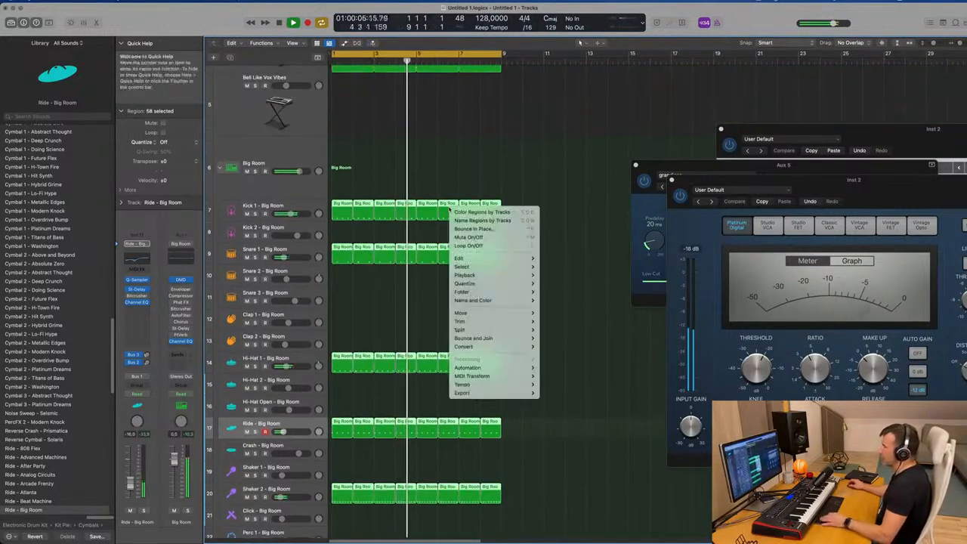
{"action": "left_click", "coordinate": [477, 213]}
{"action": "right_click", "coordinate": [450, 208]}
{"action": "left_click", "coordinate": [482, 220]}
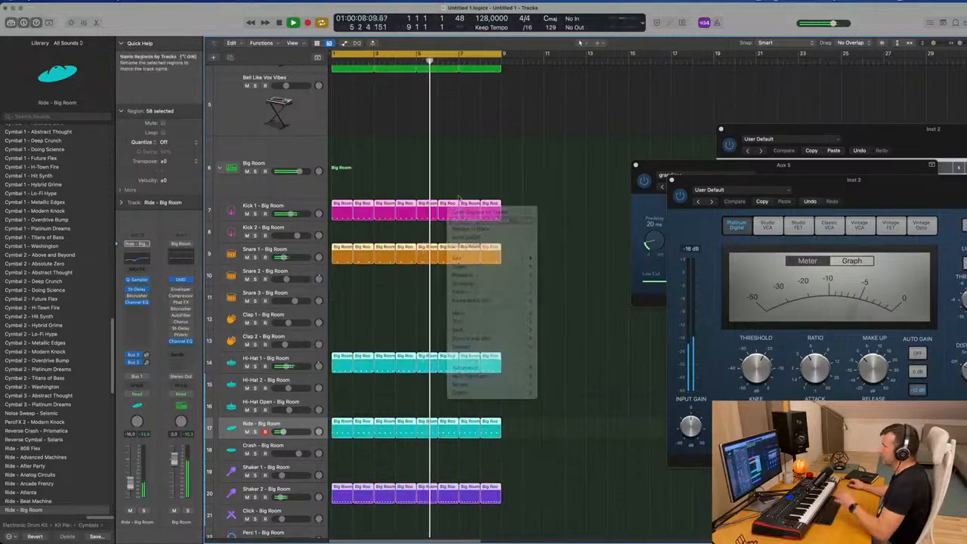
Listen to the full arrangement, lower the Ride track's volume to about -21 dB, and select the empty Bell Like Vox Vibes track.
{"action": "scroll", "coordinate": [431, 189], "scroll_direction": "up", "scroll_amount": 8}
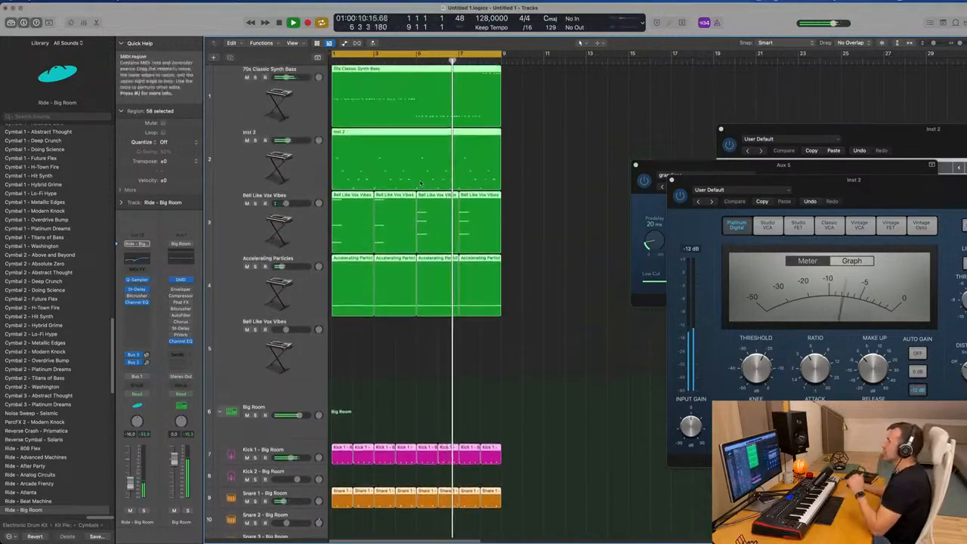
{"action": "scroll", "coordinate": [449, 281], "scroll_direction": "down", "scroll_amount": 5}
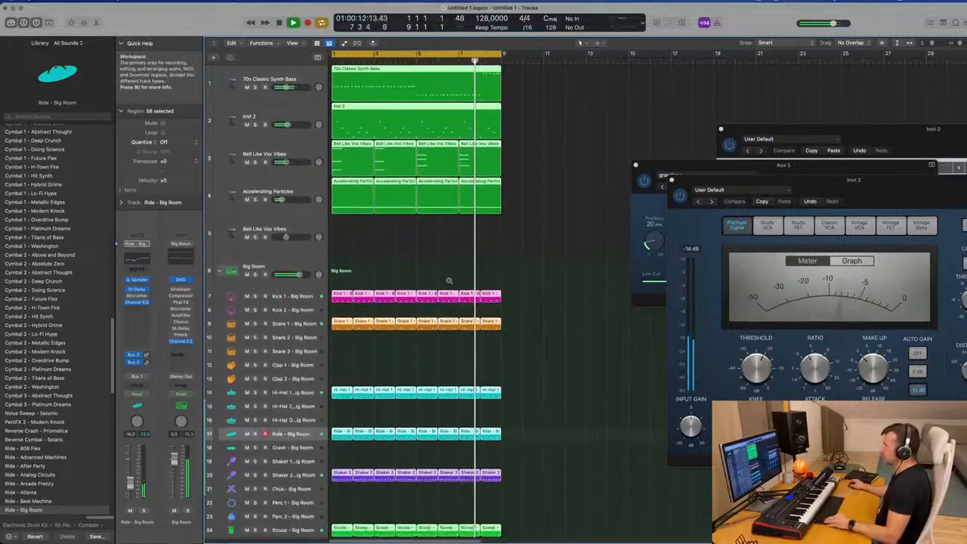
{"action": "scroll", "coordinate": [449, 280], "scroll_direction": "down", "scroll_amount": 3}
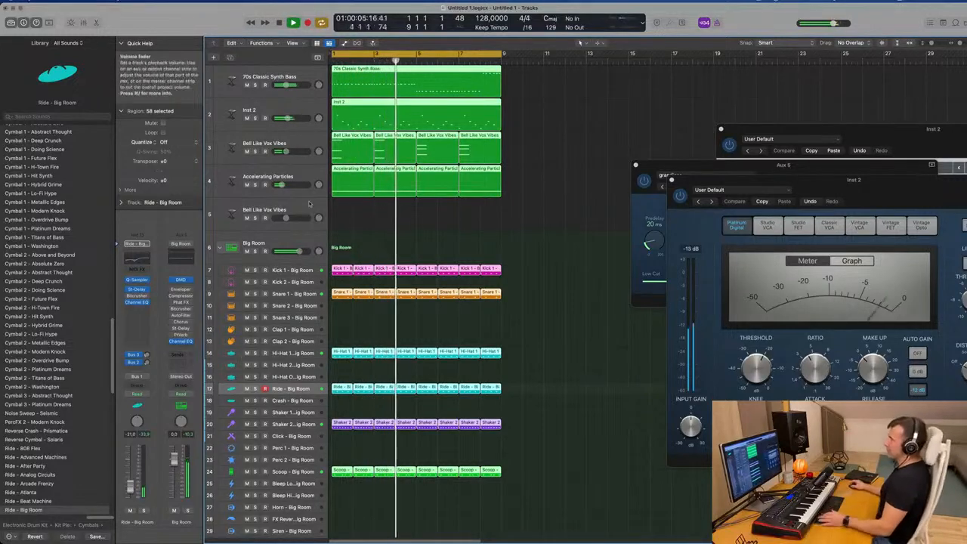
{"action": "left_click", "coordinate": [280, 211]}
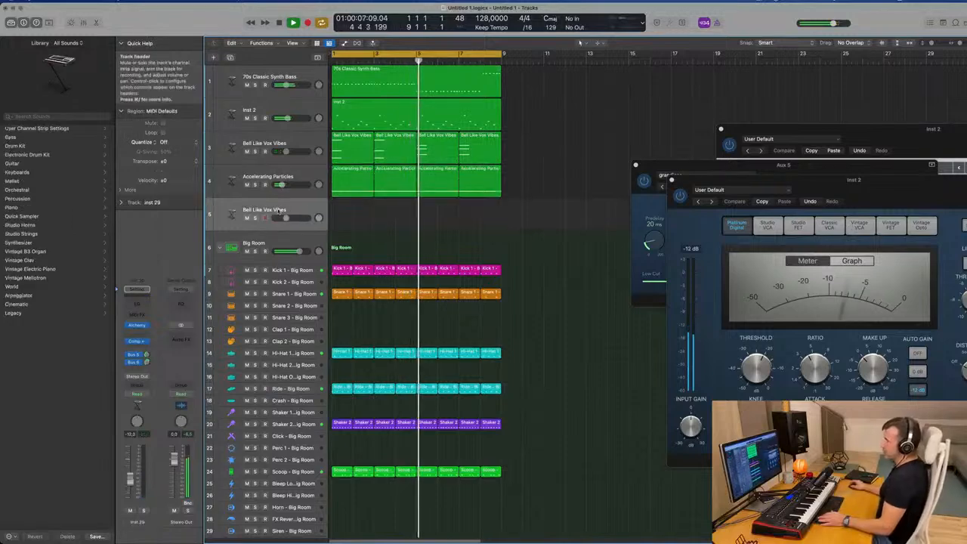
Open the track's Alchemy instrument and load the Angel Pad preset from the Pads category.
{"action": "left_click", "coordinate": [136, 327]}
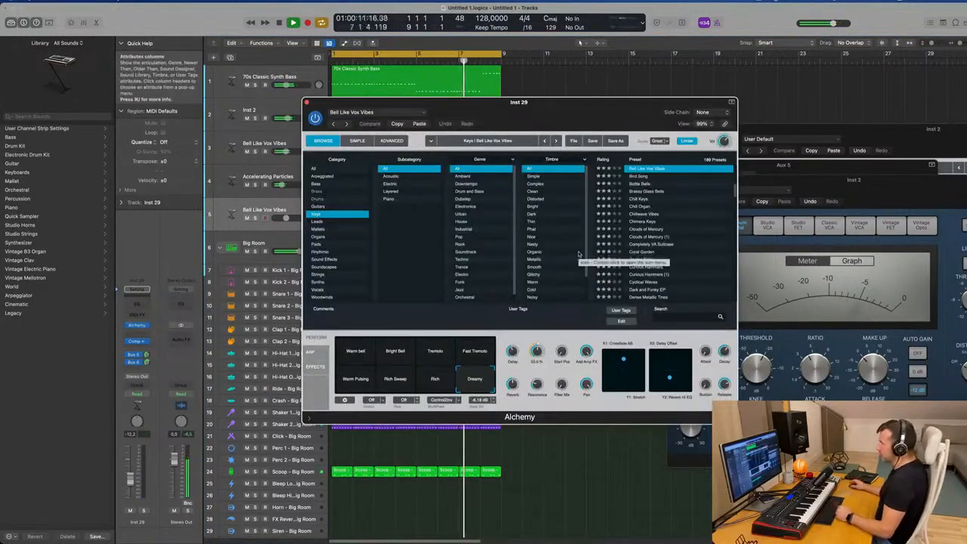
{"action": "left_click", "coordinate": [331, 244]}
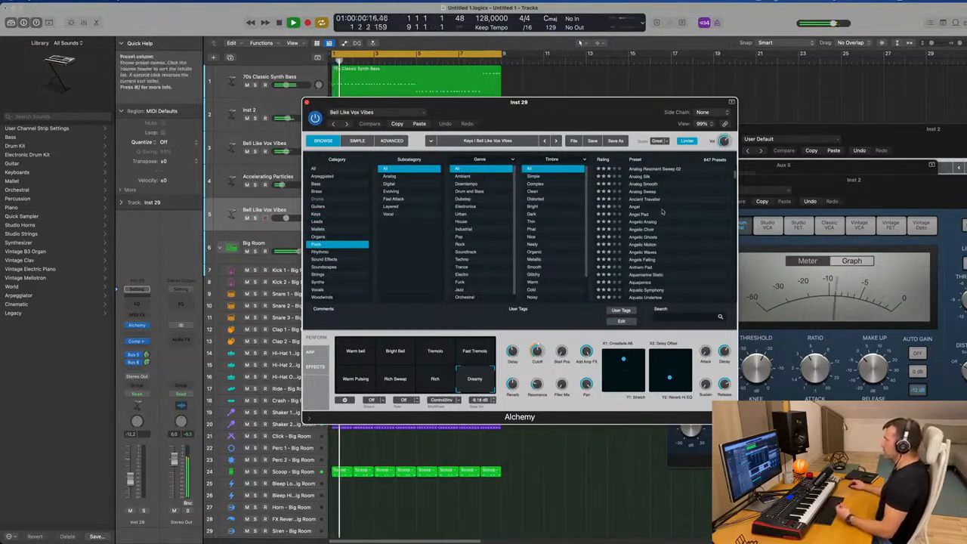
{"action": "left_click", "coordinate": [642, 214]}
{"action": "left_click_drag", "start_coordinate": [601, 113], "coordinate": [803, 99]}
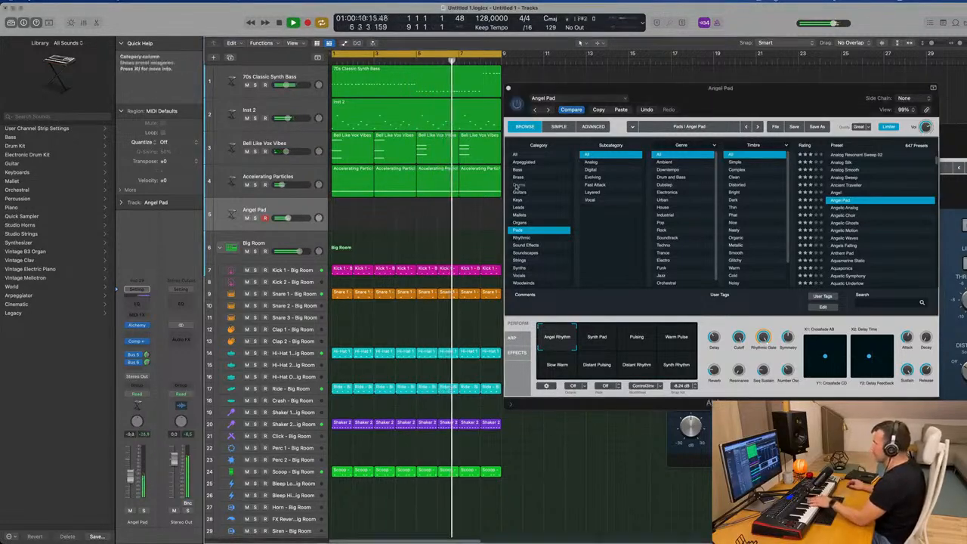
{"action": "left_click_drag", "start_coordinate": [765, 98], "coordinate": [640, 100]}
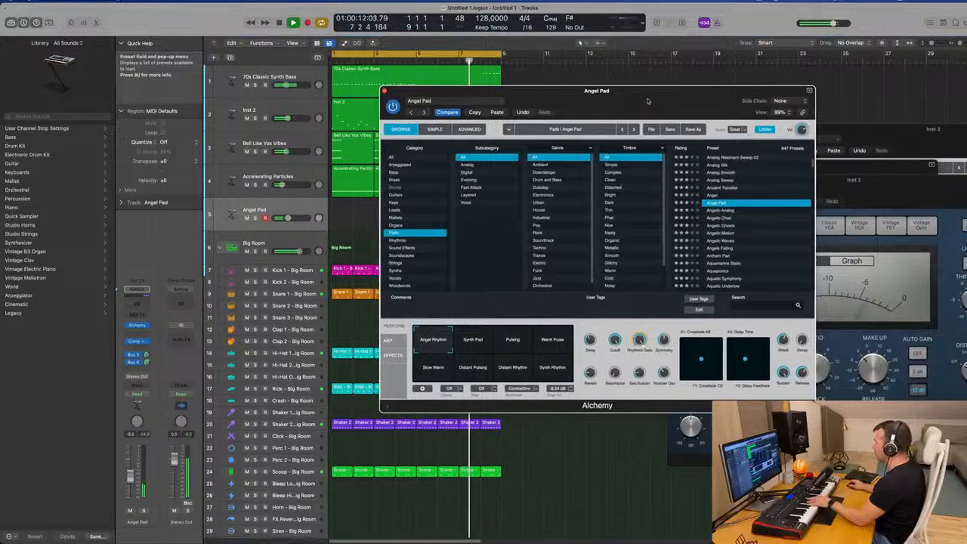
Audition Angel Pad's Synth Pad, Pulsing and Warm Pulse variations while adjusting the track's Bus 5 and Bus 6 send levels.
{"action": "left_click", "coordinate": [473, 342]}
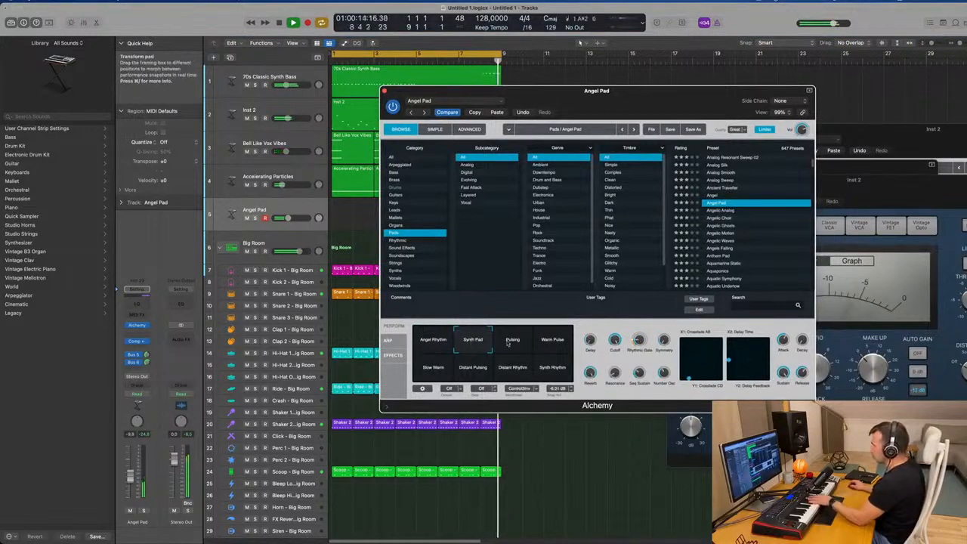
{"action": "left_click", "coordinate": [507, 343]}
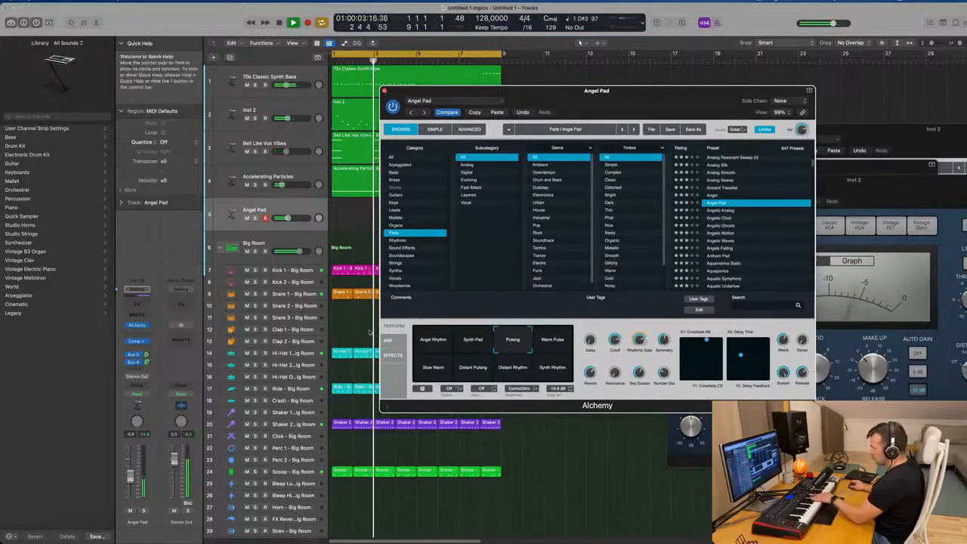
{"action": "left_click", "coordinate": [147, 362]}
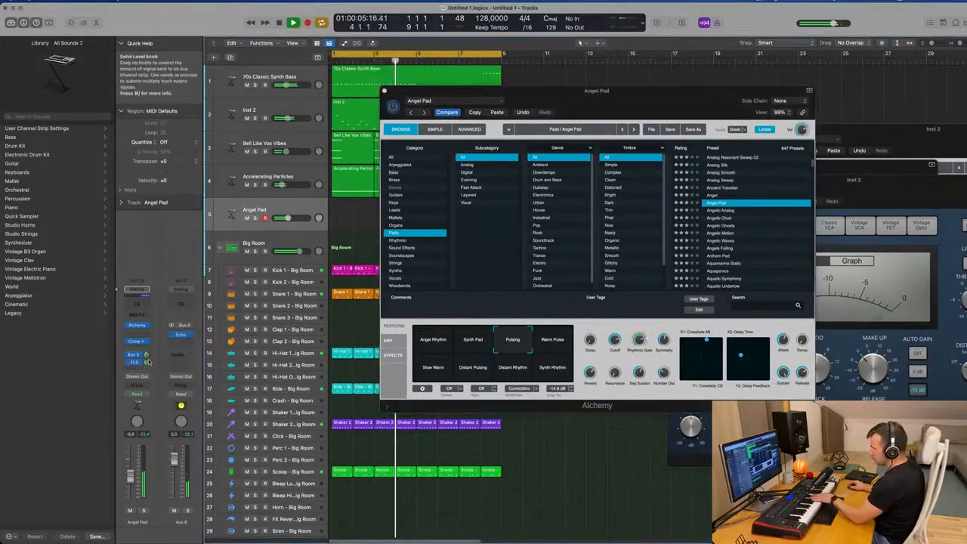
{"action": "left_click", "coordinate": [147, 362]}
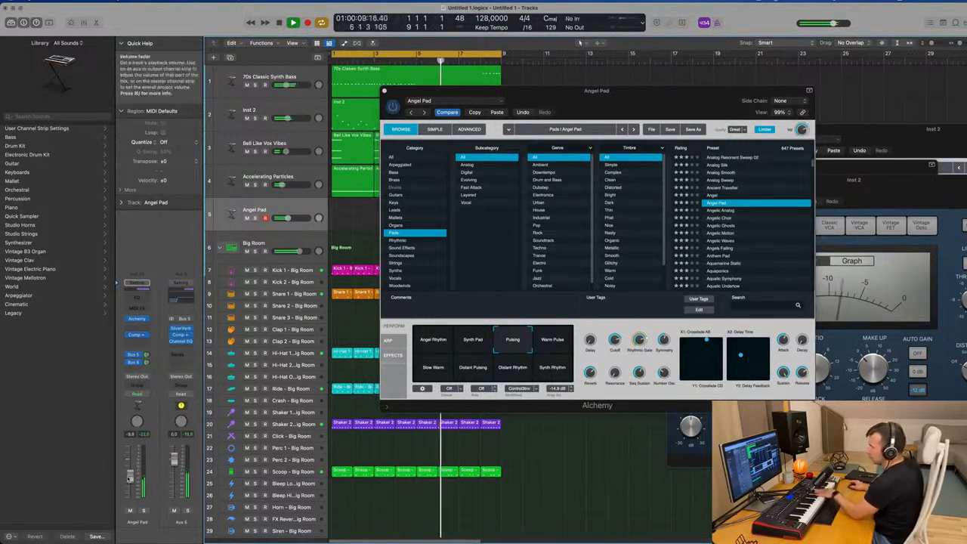
{"action": "left_click", "coordinate": [543, 348]}
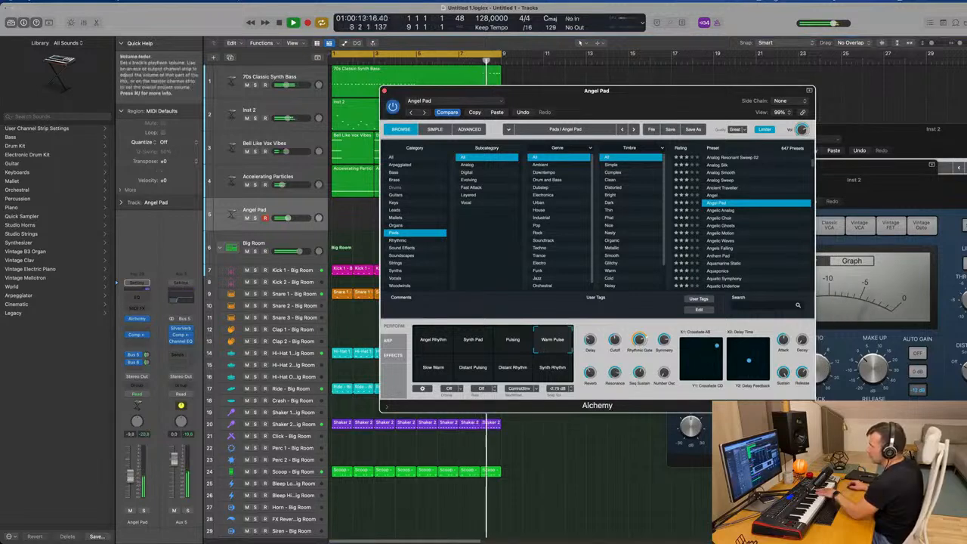
Audition Angel Pad's Slow Warm, Distant Pulsing and Synth Rhythm variations while adjusting the track's volume, ending at about -10 dB.
{"action": "left_click_drag", "start_coordinate": [129, 473], "coordinate": [129, 456]}
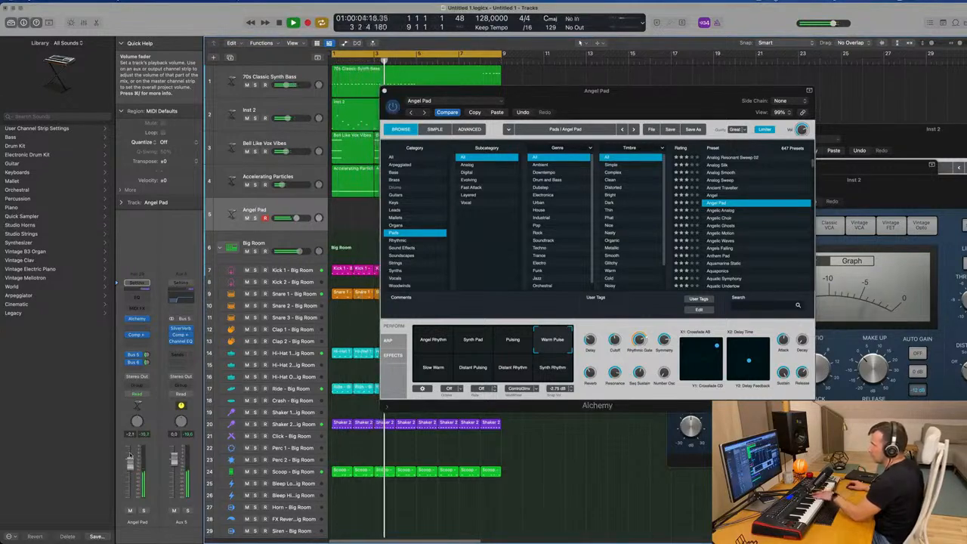
{"action": "left_click", "coordinate": [433, 368]}
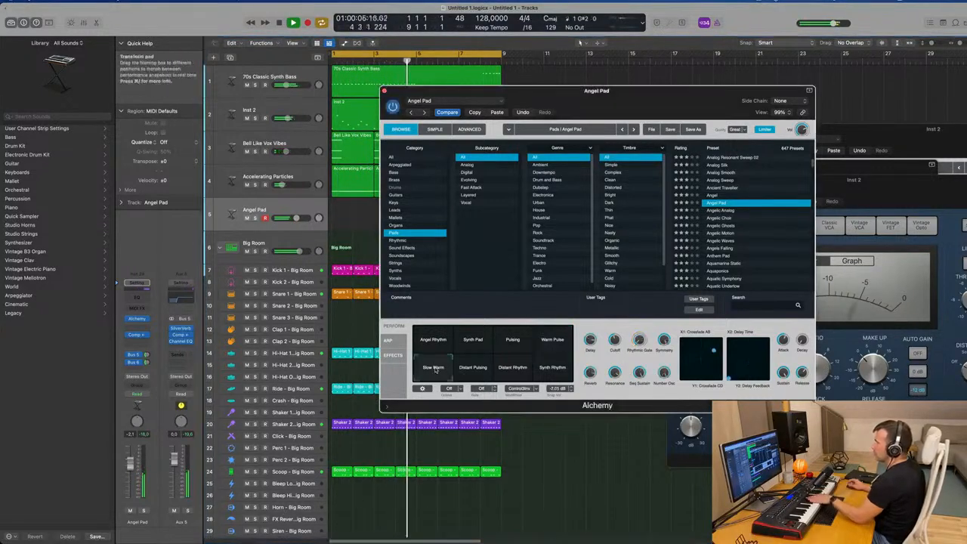
{"action": "left_click", "coordinate": [476, 370]}
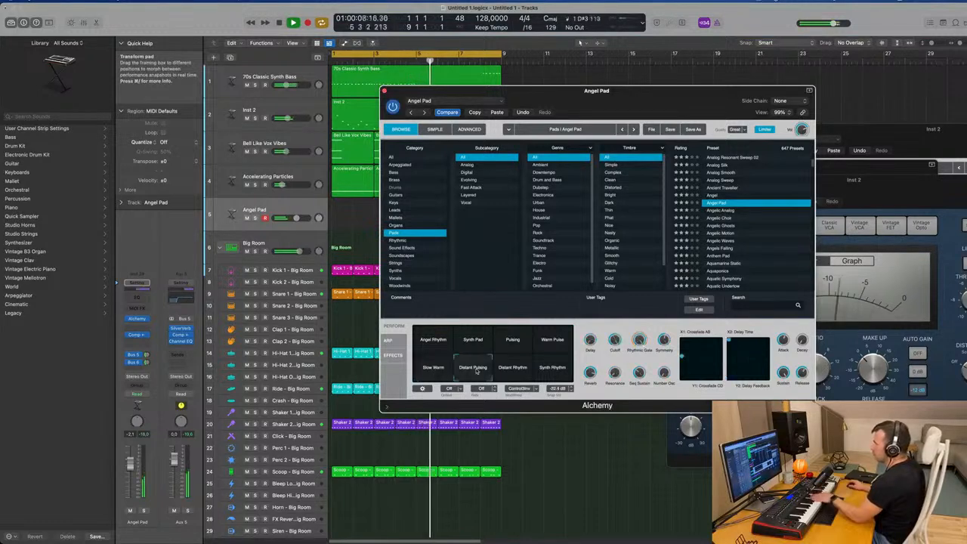
{"action": "left_click", "coordinate": [513, 369]}
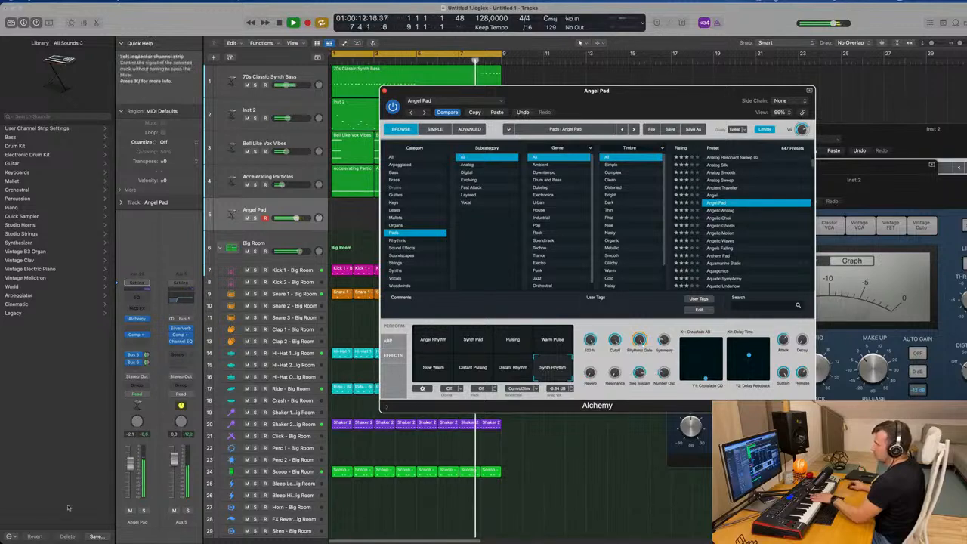
{"action": "left_click_drag", "start_coordinate": [132, 475], "coordinate": [131, 481]}
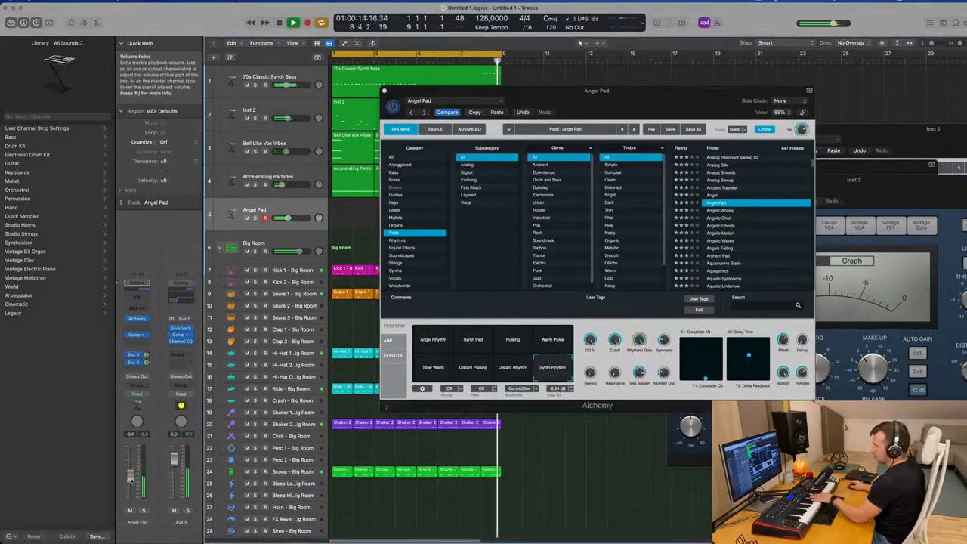
Load the Angelic Analog pad preset and raise the track's volume to about -3.3 dB.
{"action": "left_click", "coordinate": [727, 214]}
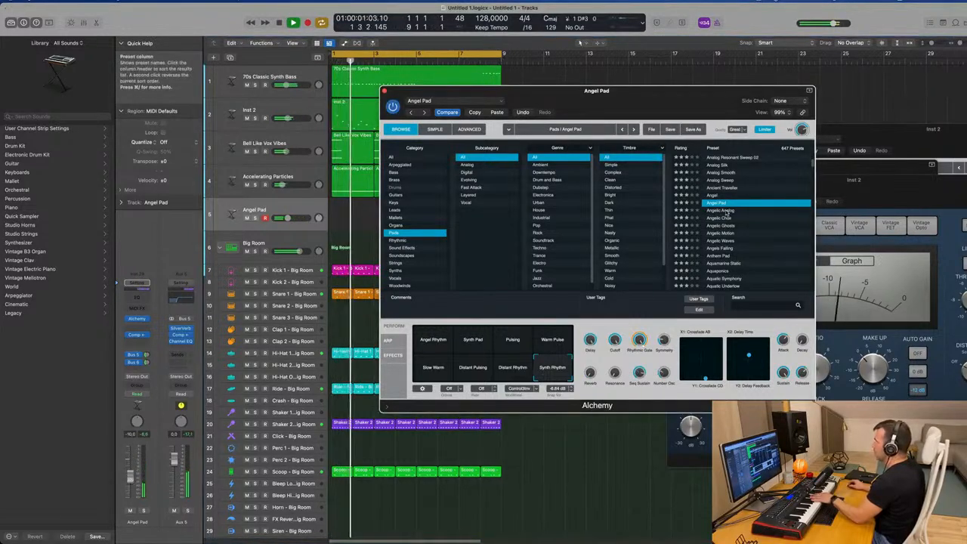
{"action": "left_click", "coordinate": [727, 213]}
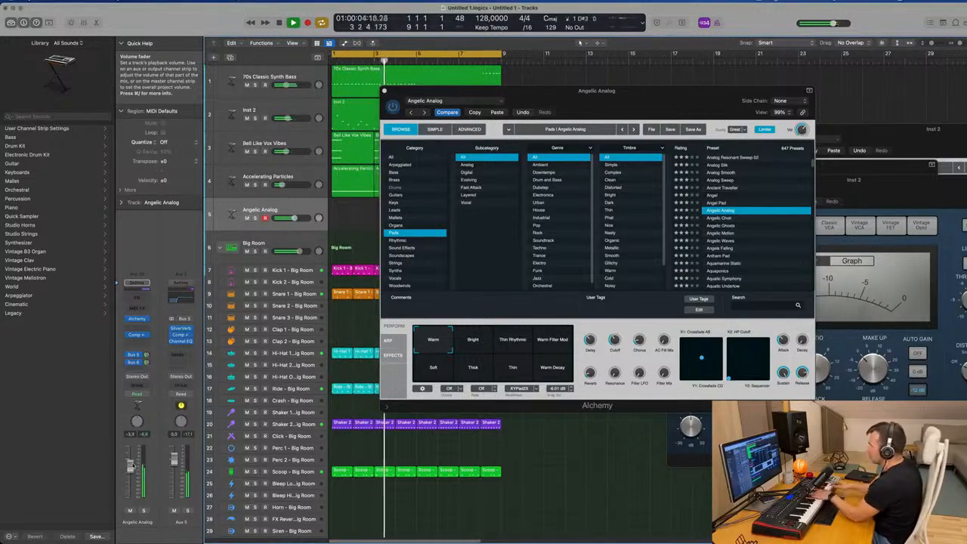
Audition Angelic Analog's Thin Rhythmic, Bright, Soft, Thick and Thin variations and return to Warm.
{"action": "left_click", "coordinate": [511, 341]}
{"action": "left_click", "coordinate": [474, 345]}
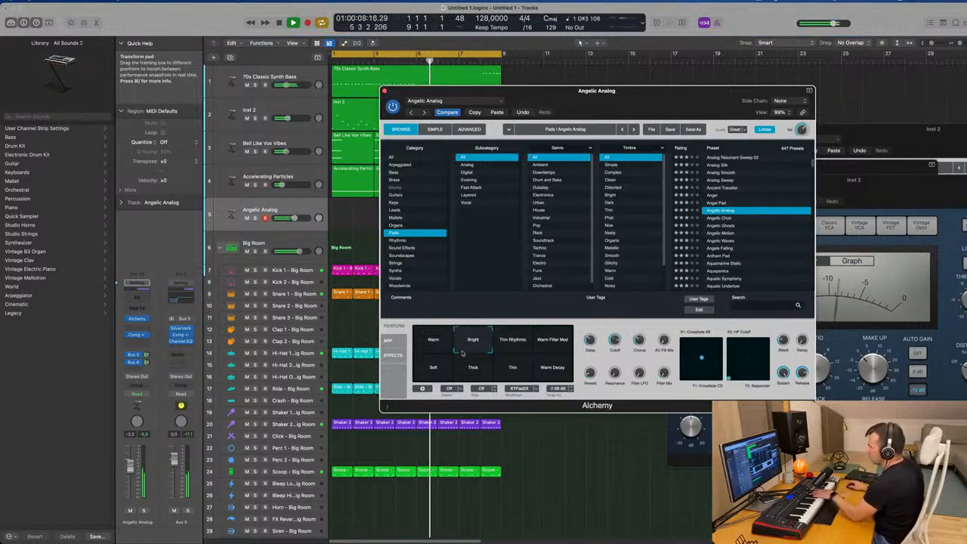
{"action": "left_click", "coordinate": [445, 367]}
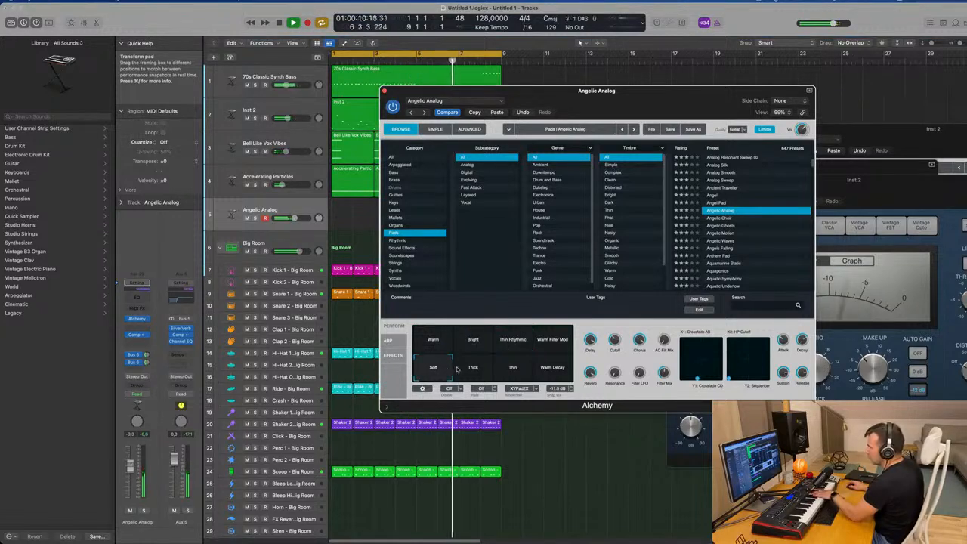
{"action": "left_click", "coordinate": [473, 368]}
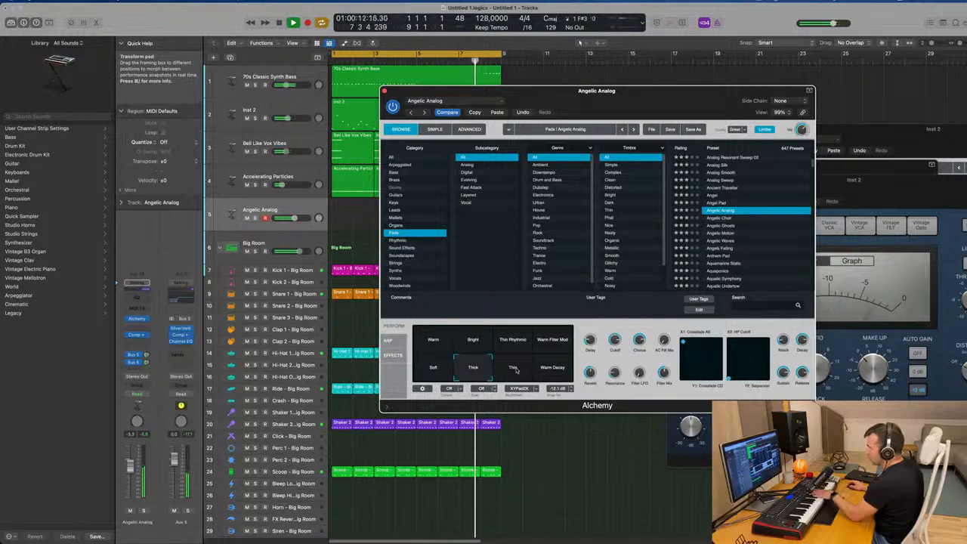
{"action": "left_click", "coordinate": [515, 369]}
{"action": "left_click", "coordinate": [425, 341]}
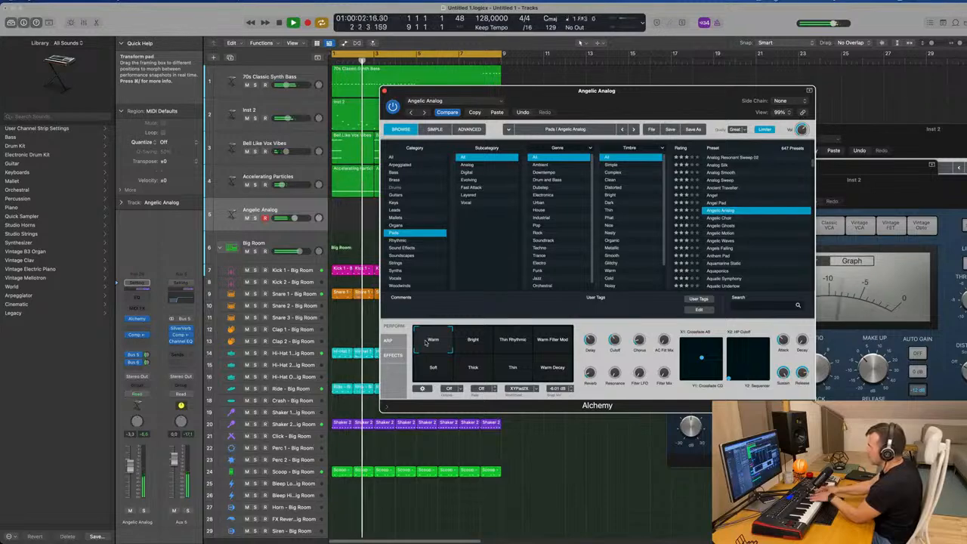
Copy the 70s Classic Synth Bass region to the Angelic Analog track and open the copy for note editing.
{"action": "left_click_drag", "start_coordinate": [630, 92], "coordinate": [888, 34]}
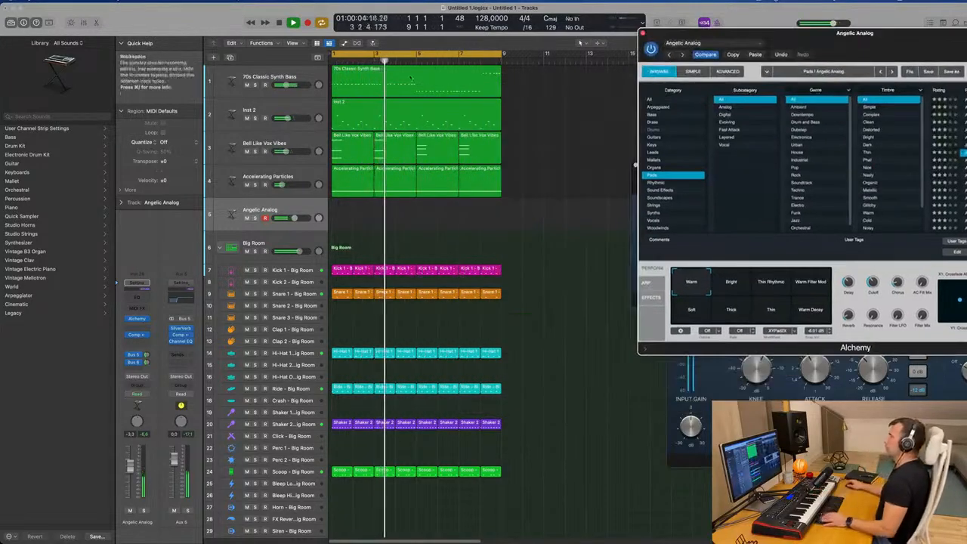
{"action": "left_click_drag", "start_coordinate": [389, 80], "coordinate": [377, 215]}
{"action": "double_click", "coordinate": [395, 201]}
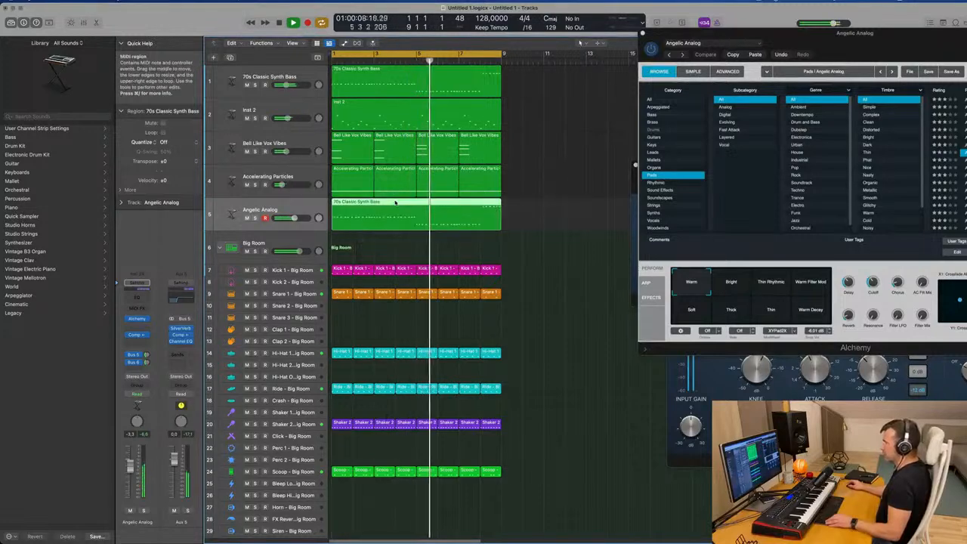
Transpose all notes in the copied bass region on the Angelic Analog track up one octave.
{"action": "scroll", "coordinate": [387, 325], "scroll_direction": "down", "scroll_amount": 5}
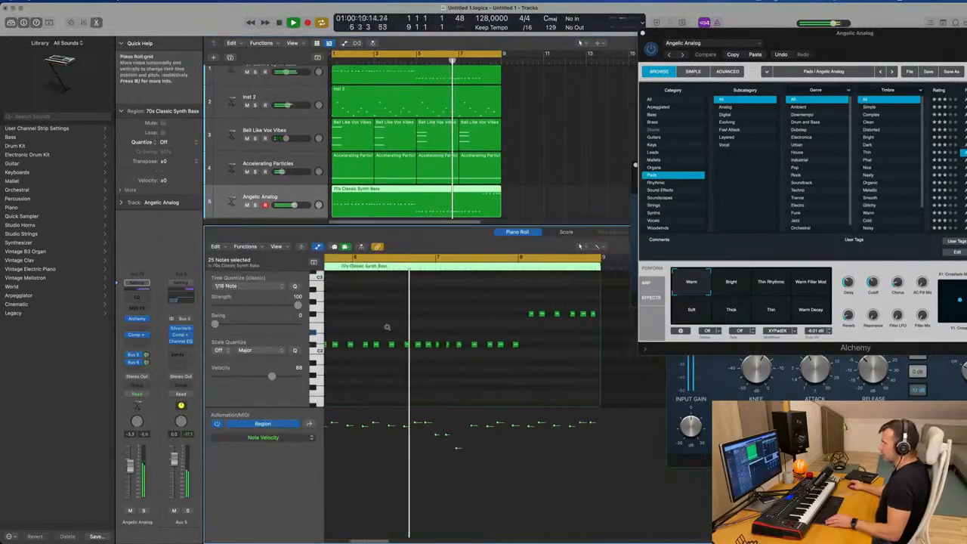
{"action": "scroll", "coordinate": [387, 340], "scroll_direction": "left", "scroll_amount": 3}
{"action": "key", "text": "space"}
{"action": "scroll", "coordinate": [387, 336], "scroll_direction": "left", "scroll_amount": 5}
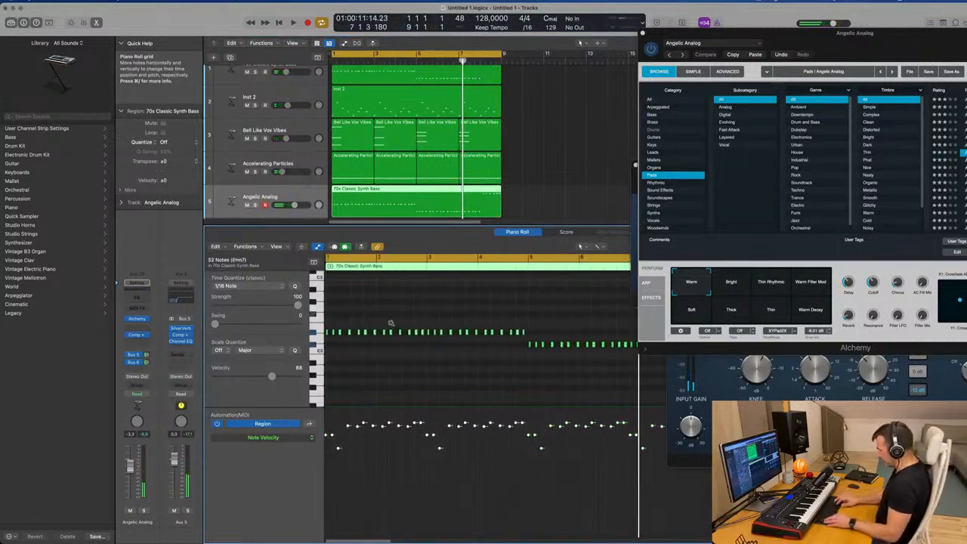
{"action": "scroll", "coordinate": [393, 326], "scroll_direction": "up", "scroll_amount": 4}
{"action": "key", "text": "space"}
{"action": "scroll", "coordinate": [400, 347], "scroll_direction": "down", "scroll_amount": 3}
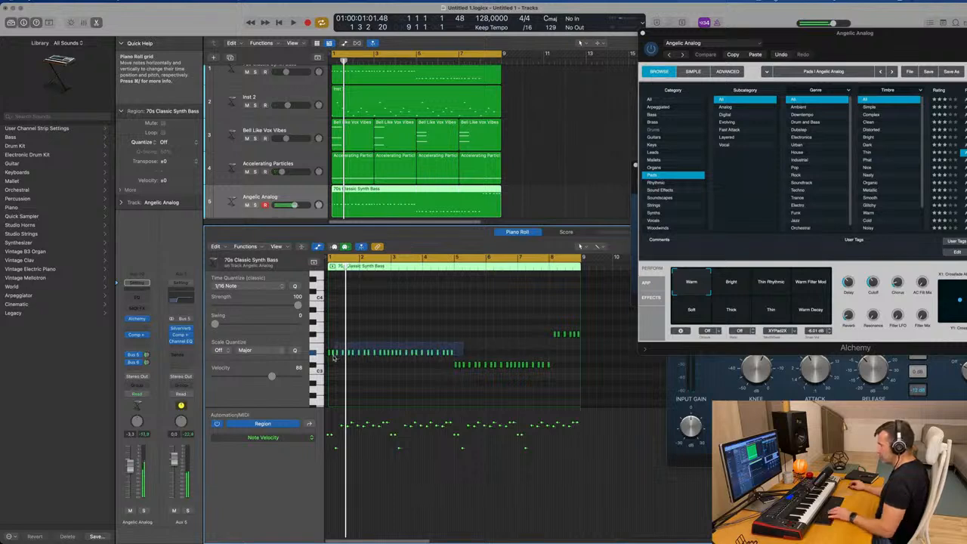
Delete all but the first note of each pitch and lengthen the remaining D#3, C#3 and F#3 notes across bars 1–4, 5–7 and 8.
{"action": "left_click_drag", "start_coordinate": [333, 358], "coordinate": [331, 357]}
{"action": "key", "text": "Delete"}
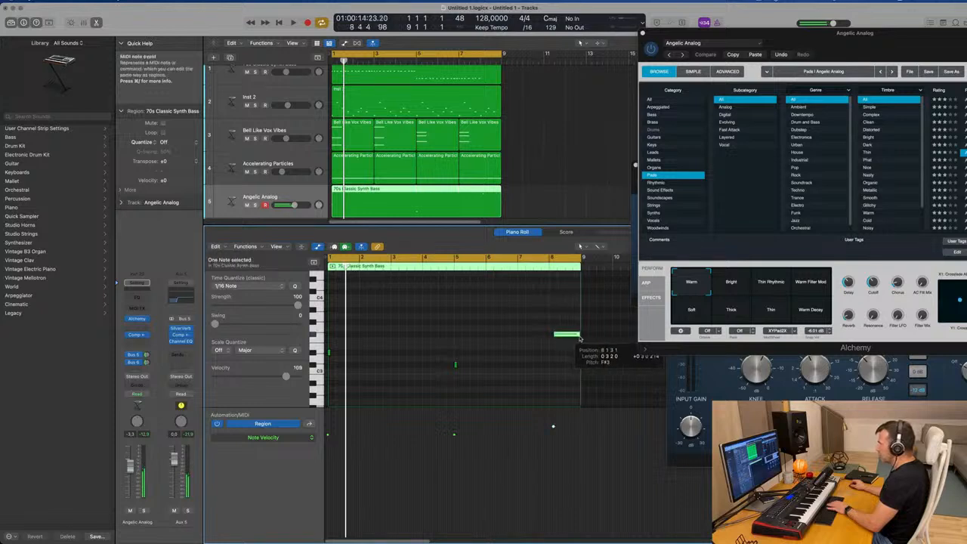
{"action": "left_click_drag", "start_coordinate": [455, 365], "coordinate": [542, 371]}
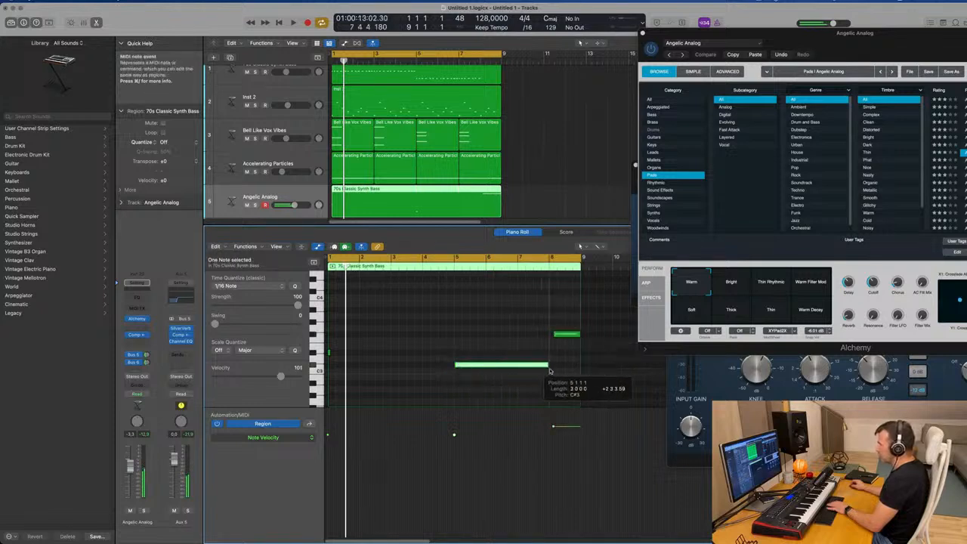
{"action": "left_click_drag", "start_coordinate": [341, 354], "coordinate": [456, 364]}
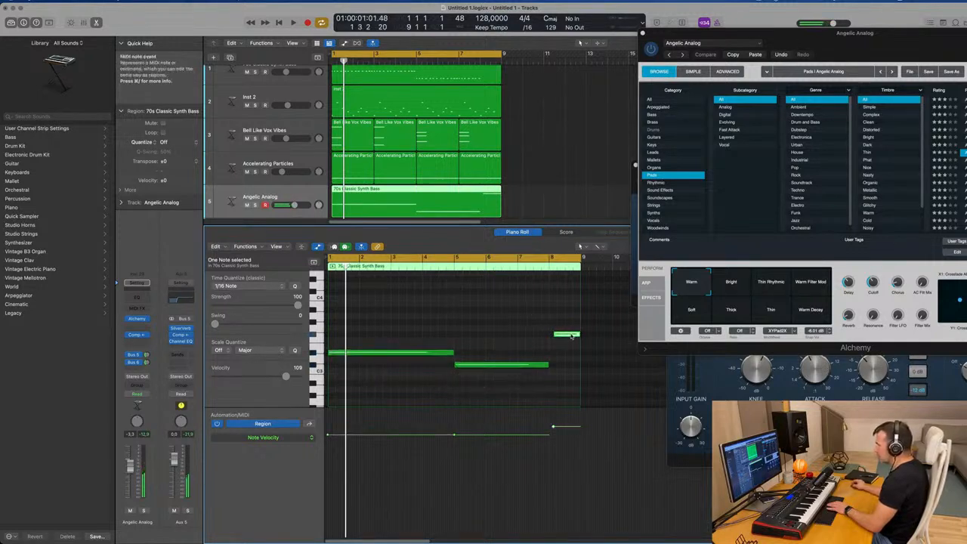
{"action": "left_click_drag", "start_coordinate": [572, 336], "coordinate": [572, 336]}
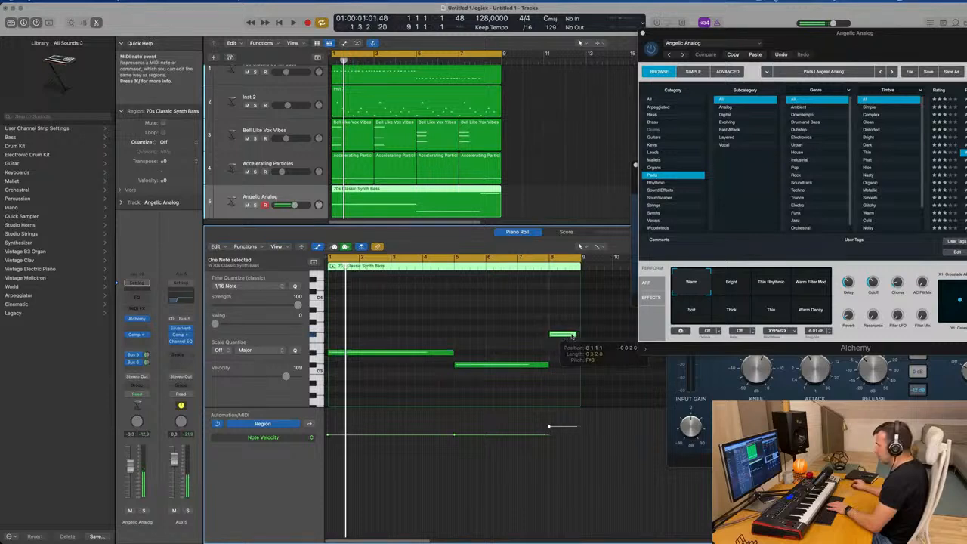
Play the loop with the sustained pad notes and lower the Angelic Analog track's volume to about -4.3 dB.
{"action": "key", "text": "space"}
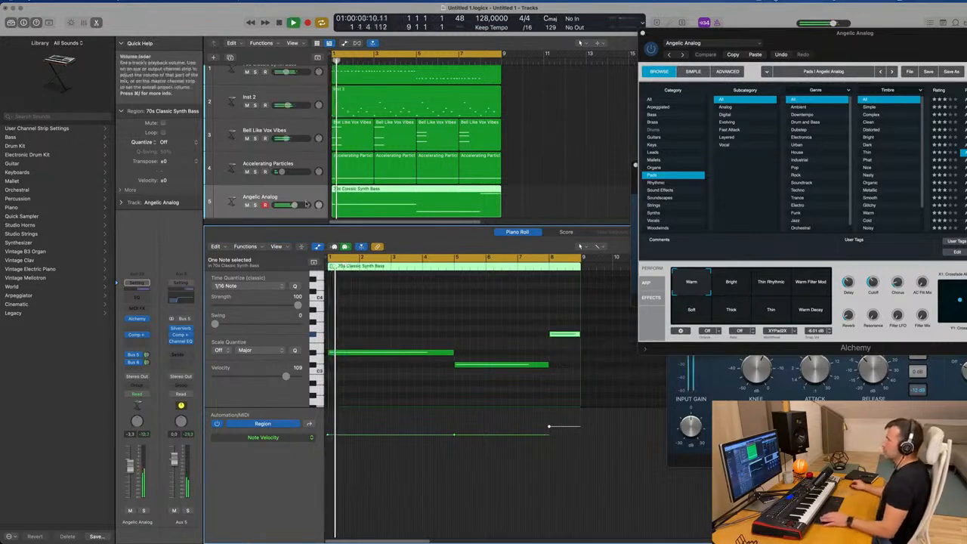
{"action": "left_click", "coordinate": [260, 198]}
{"action": "key", "text": "space"}
{"action": "key", "text": "space"}
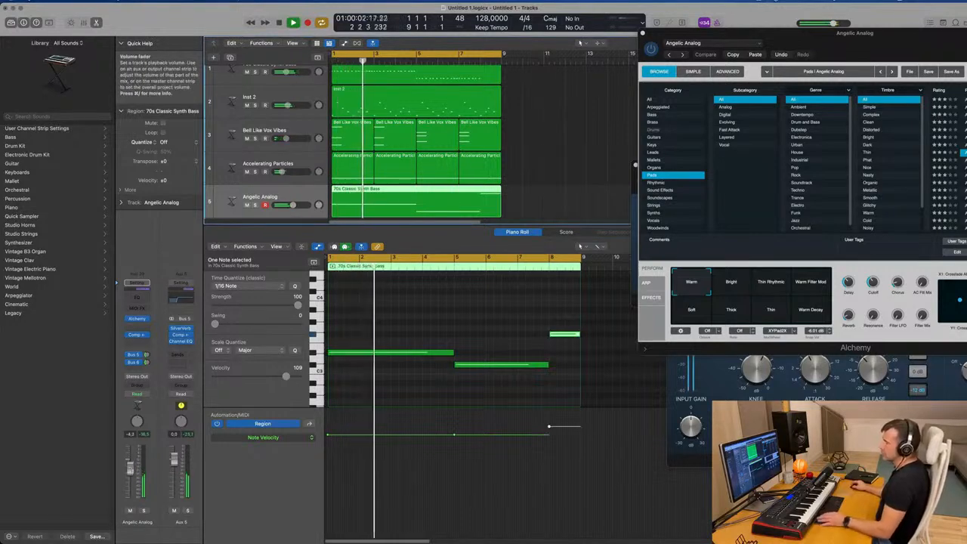
Set Angelic Analog's Cutoff to about 41% and adjust its XY pads while replaying the loop.
{"action": "left_click_drag", "start_coordinate": [866, 41], "coordinate": [635, 137]}
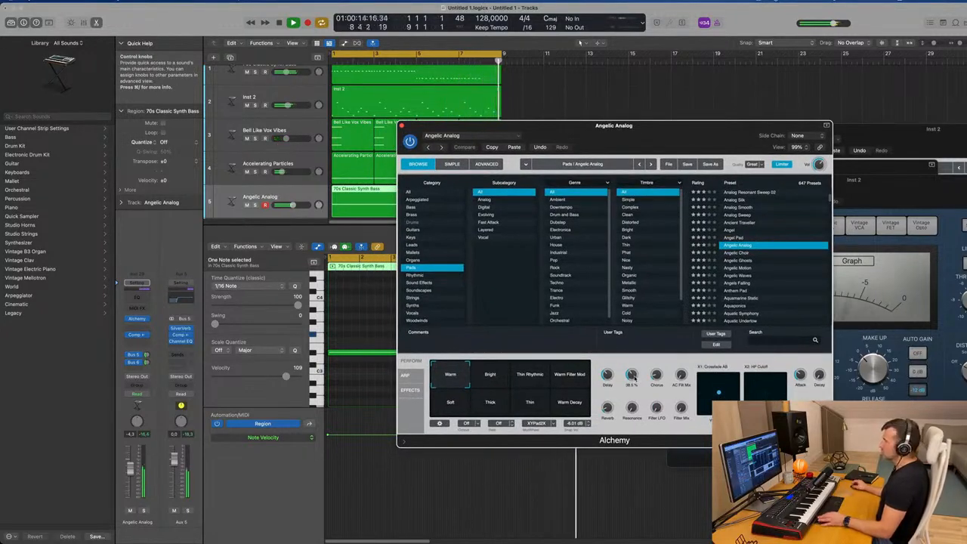
{"action": "mouse_move", "coordinate": [634, 377]}
{"action": "left_mouse_down"}
{"action": "mouse_move", "coordinate": [634, 390]}
{"action": "mouse_move", "coordinate": [637, 373]}
{"action": "left_mouse_up"}
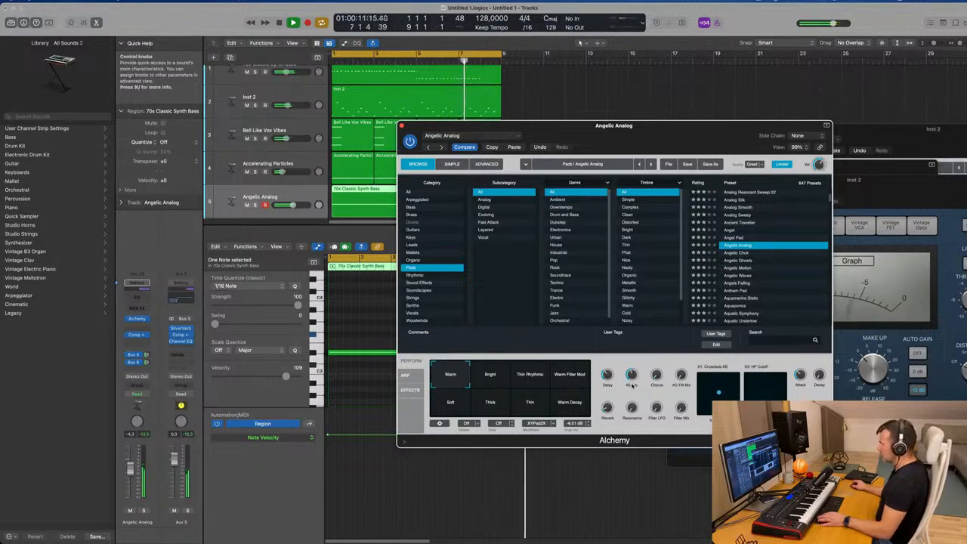
{"action": "key", "text": "Return"}
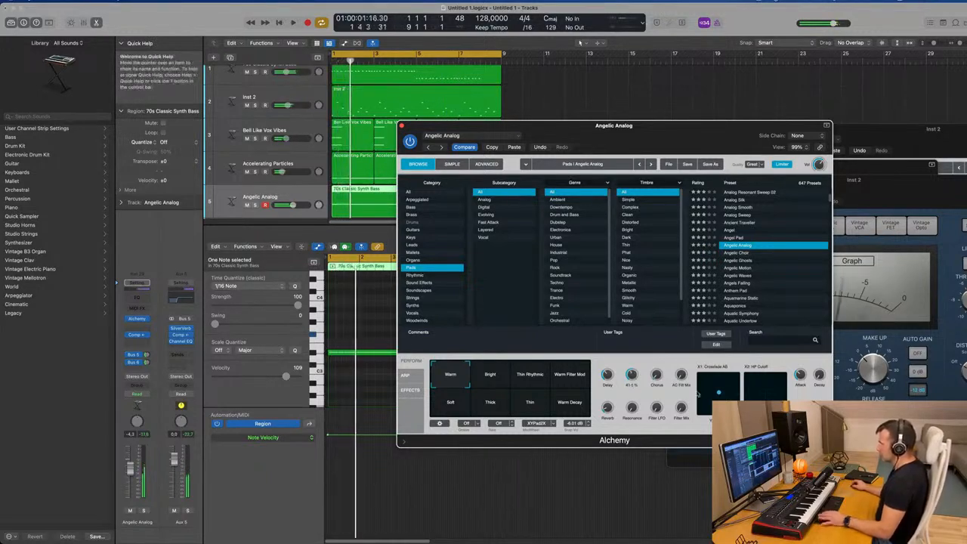
{"action": "key", "text": "space"}
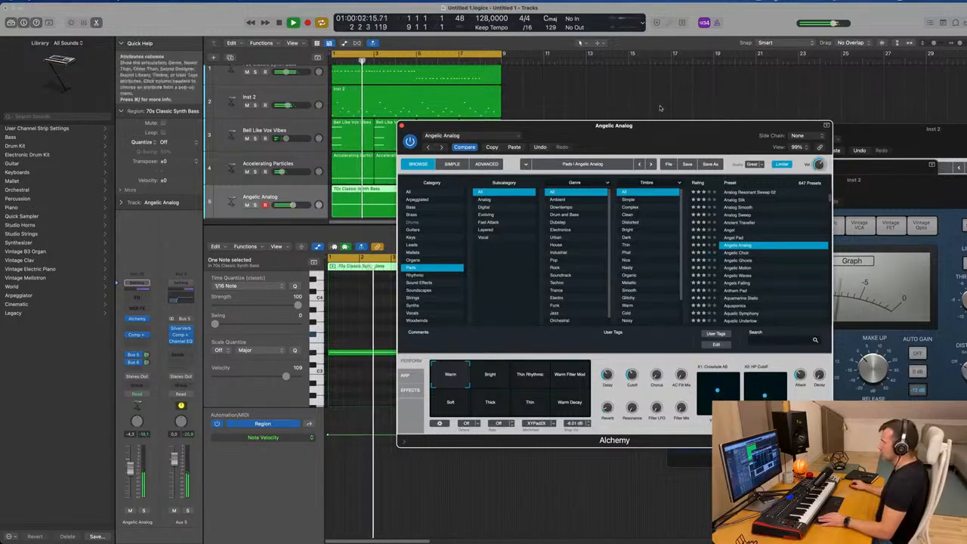
Load the Angelic Choir pad preset, lower the track's volume, and switch its performance snapshot from Big Room to Dark.
{"action": "left_click_drag", "start_coordinate": [664, 132], "coordinate": [683, 59]}
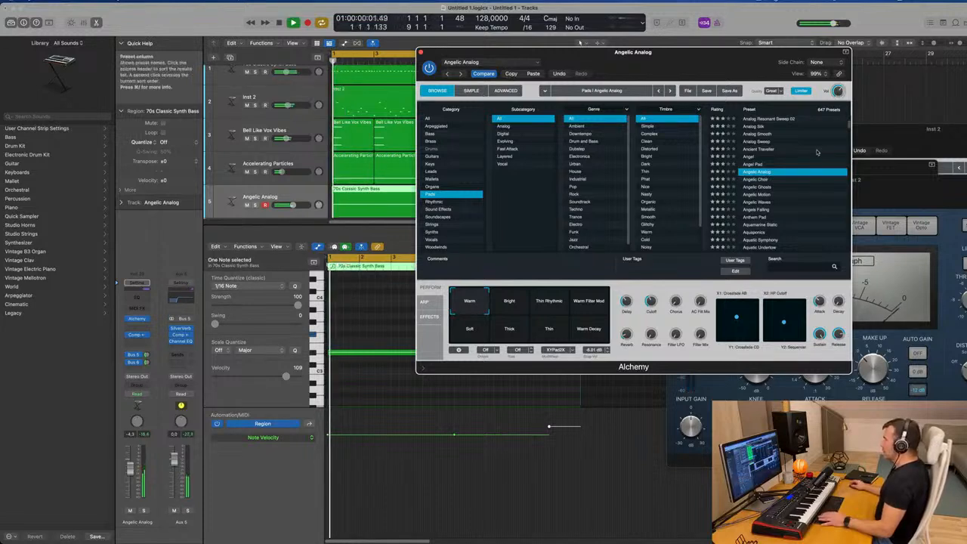
{"action": "left_click", "coordinate": [761, 180]}
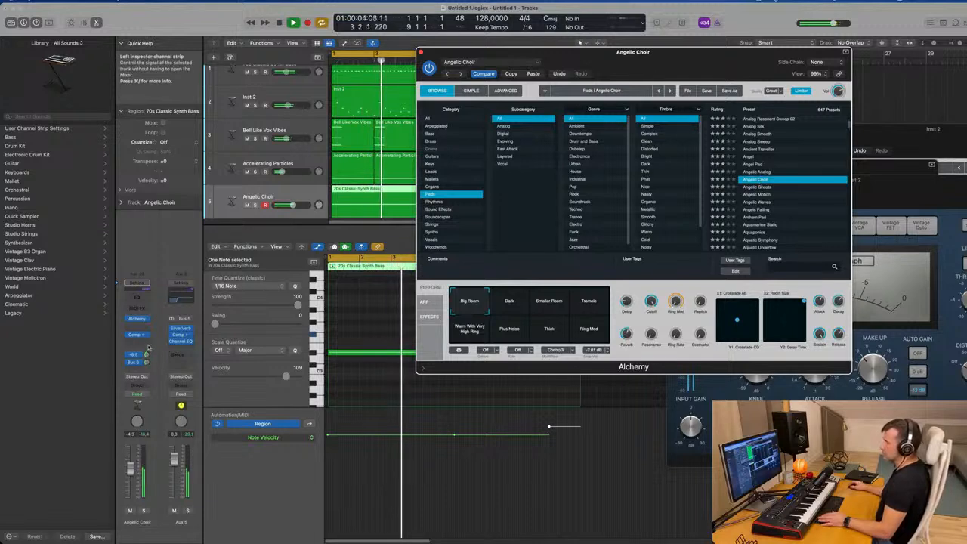
{"action": "left_click", "coordinate": [129, 468]}
{"action": "left_click_drag", "start_coordinate": [127, 468], "coordinate": [127, 474]}
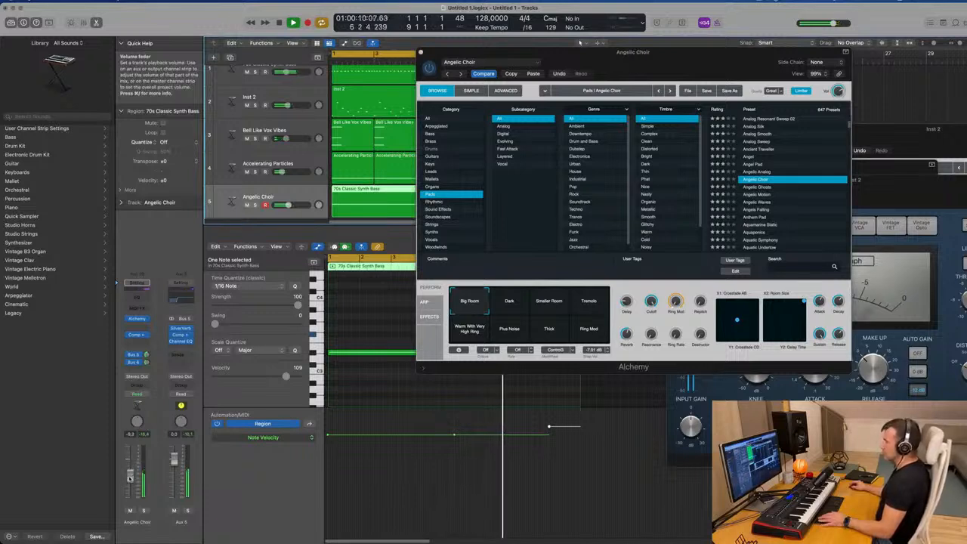
{"action": "left_click", "coordinate": [510, 302]}
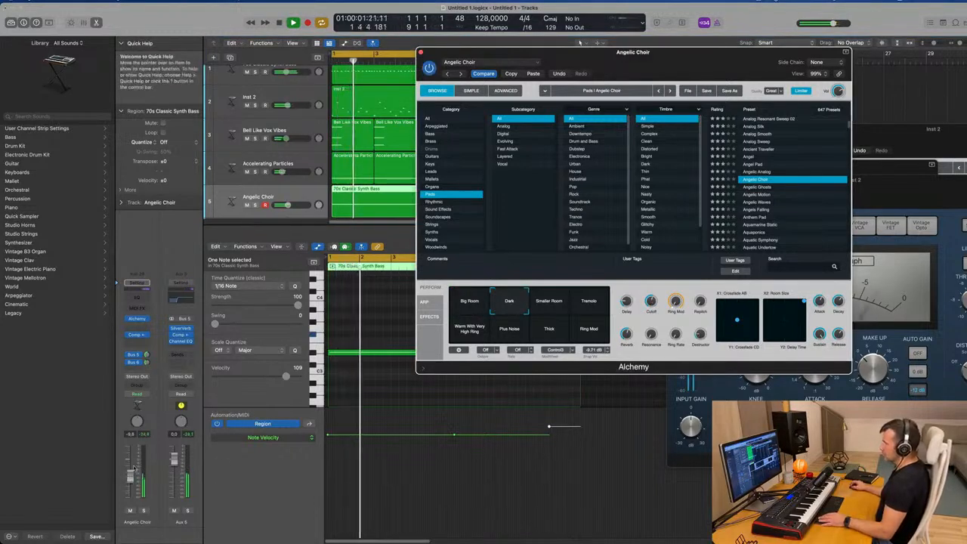
{"action": "left_click_drag", "start_coordinate": [131, 478], "coordinate": [129, 475]}
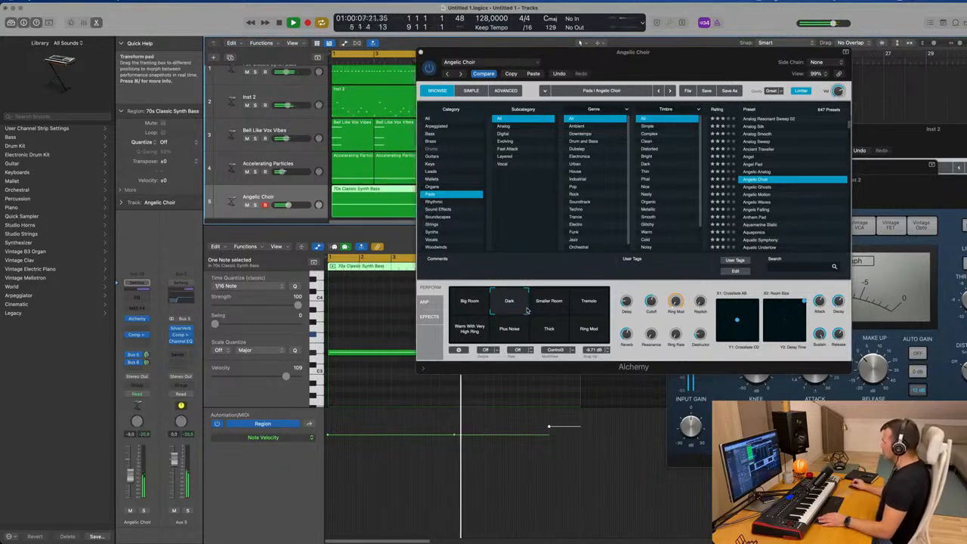
Audition the Smaller Room, Tremolo and Warm With Very High Ring snapshots, raising the track's volume and soloing it briefly.
{"action": "left_click", "coordinate": [558, 306]}
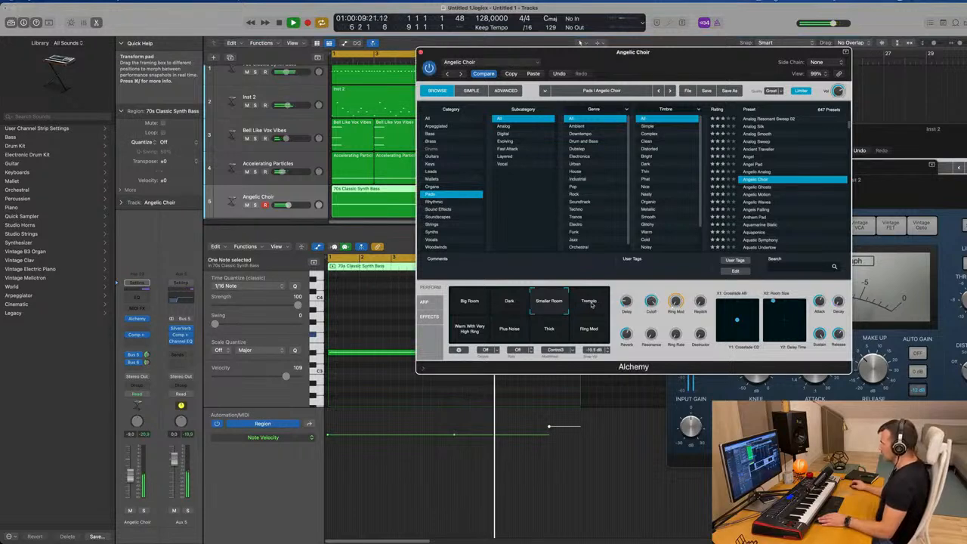
{"action": "left_click", "coordinate": [591, 305]}
{"action": "left_click", "coordinate": [470, 331]}
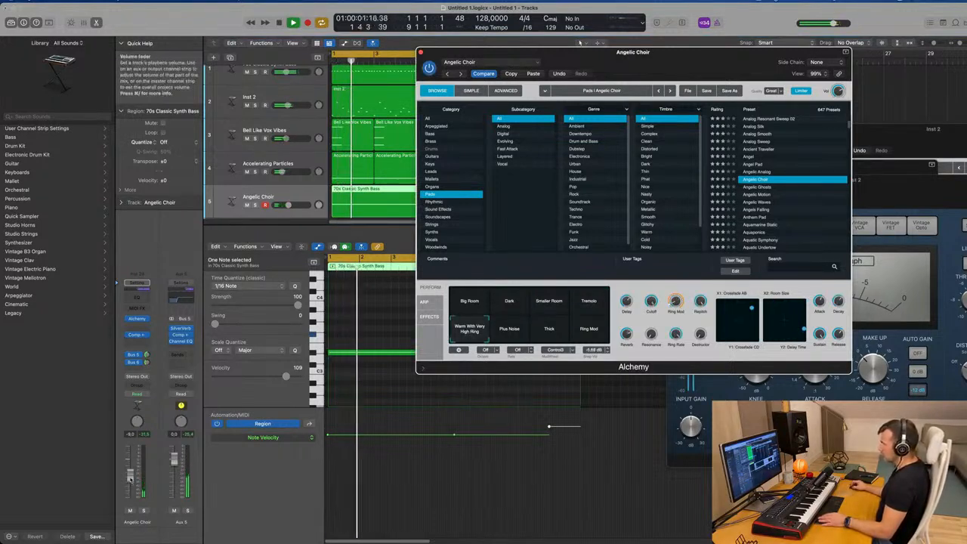
{"action": "left_click_drag", "start_coordinate": [130, 476], "coordinate": [130, 469]}
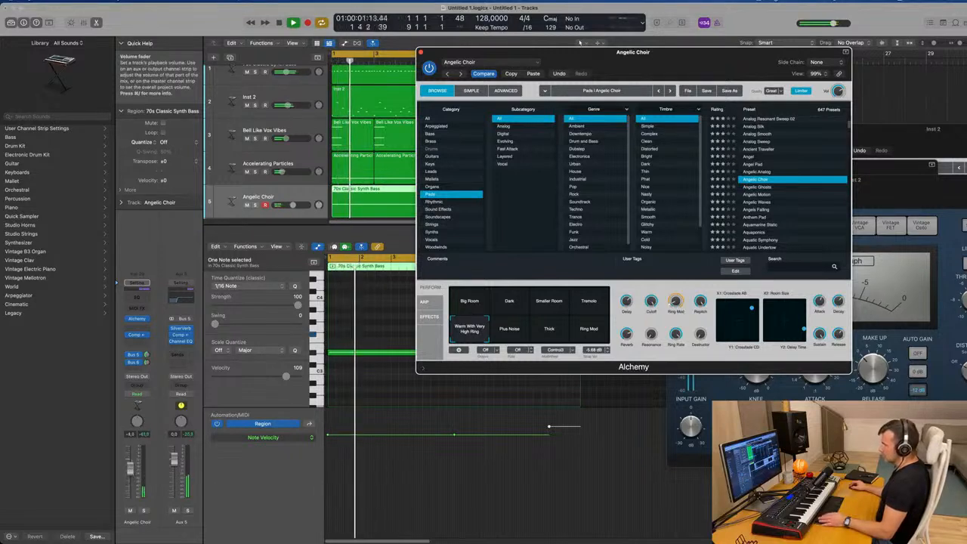
{"action": "left_click", "coordinate": [145, 511]}
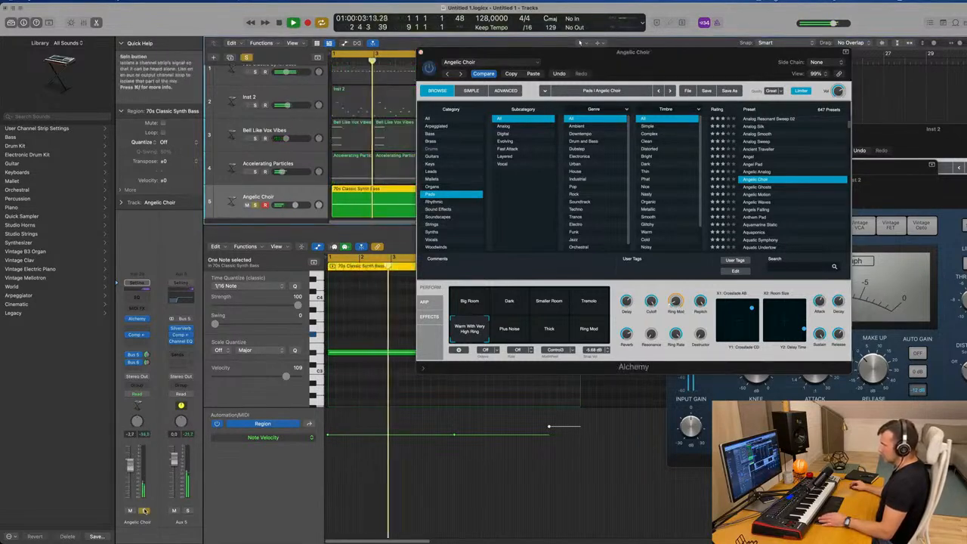
{"action": "left_click", "coordinate": [144, 510]}
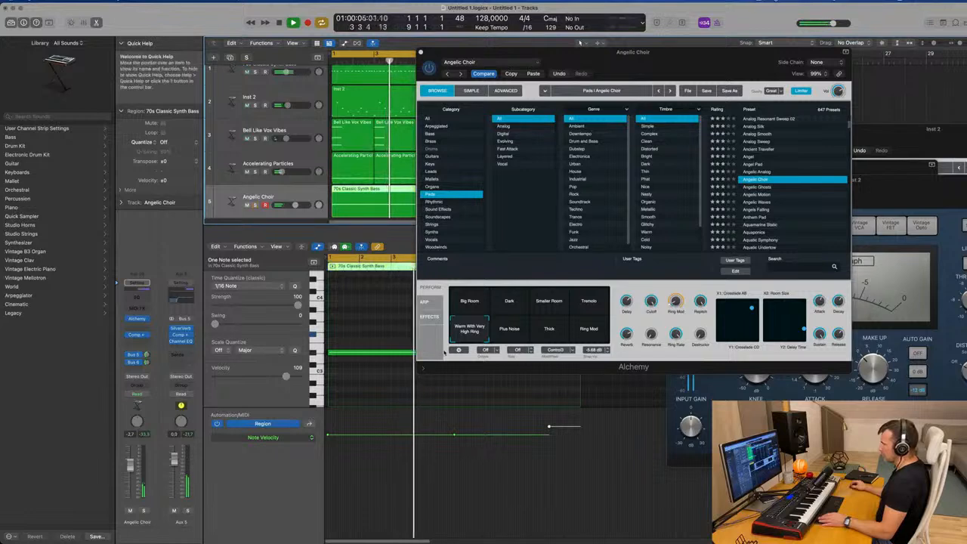
Audition the Plus Noise, Thick and Ring Mod snapshots with the Angelic Choir track's volume turned back down.
{"action": "left_click", "coordinate": [508, 330]}
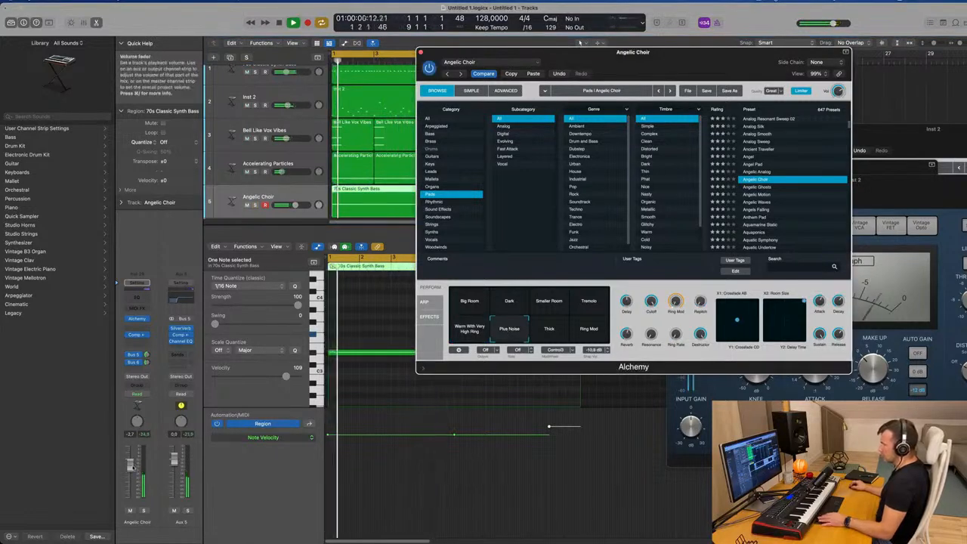
{"action": "left_click_drag", "start_coordinate": [130, 464], "coordinate": [130, 481]}
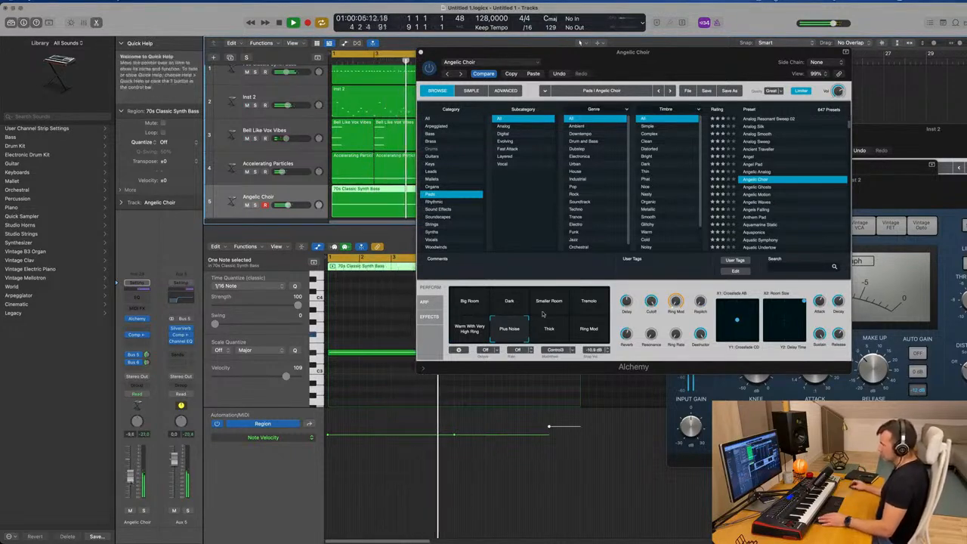
{"action": "left_click", "coordinate": [499, 369]}
{"action": "left_click", "coordinate": [553, 328]}
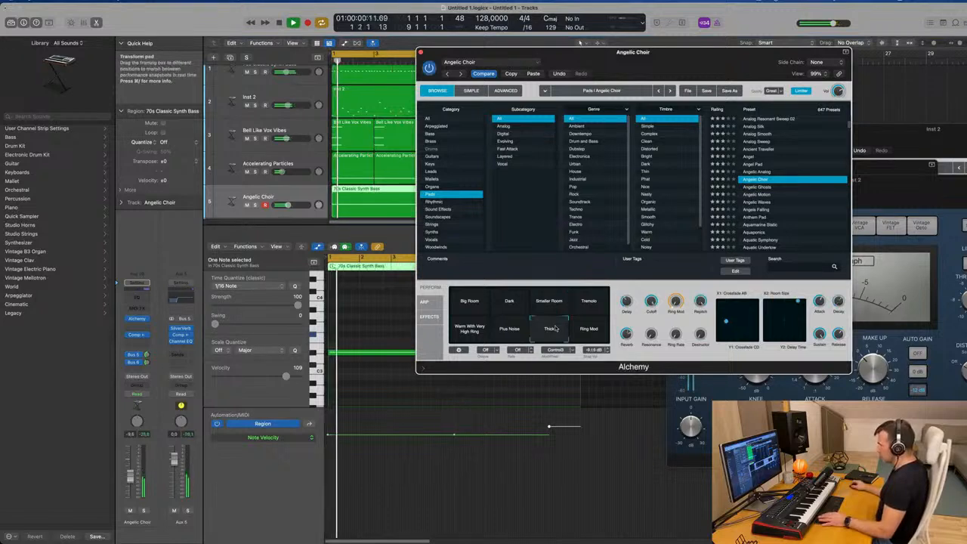
{"action": "left_click", "coordinate": [584, 329]}
Select Angelic Choir's Dark snapshot, replay the loop, and fine-tune the track's volume while checking it in solo.
{"action": "left_click", "coordinate": [513, 307]}
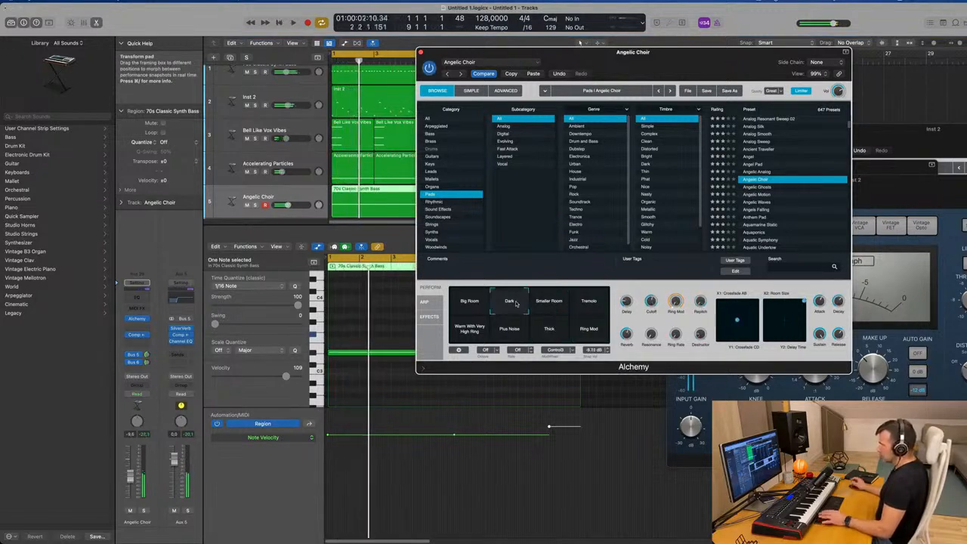
{"action": "key", "text": "space"}
{"action": "key", "text": "space"}
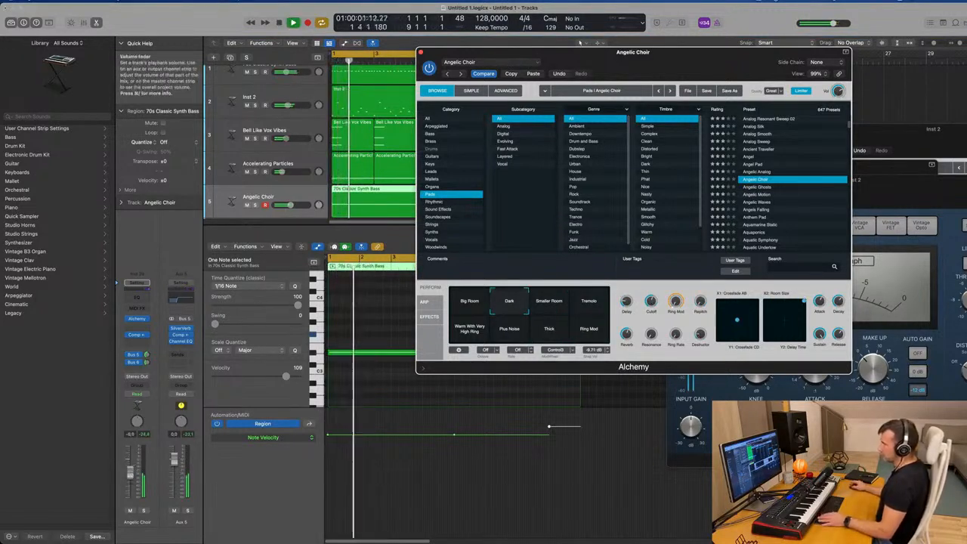
{"action": "left_click", "coordinate": [144, 510]}
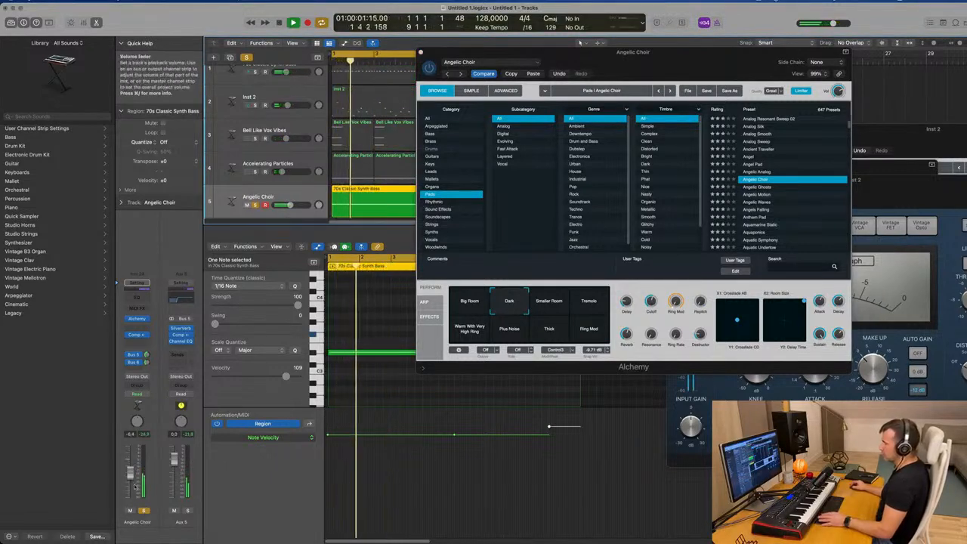
{"action": "left_click_drag", "start_coordinate": [137, 475], "coordinate": [136, 478]}
{"action": "left_click", "coordinate": [143, 511]}
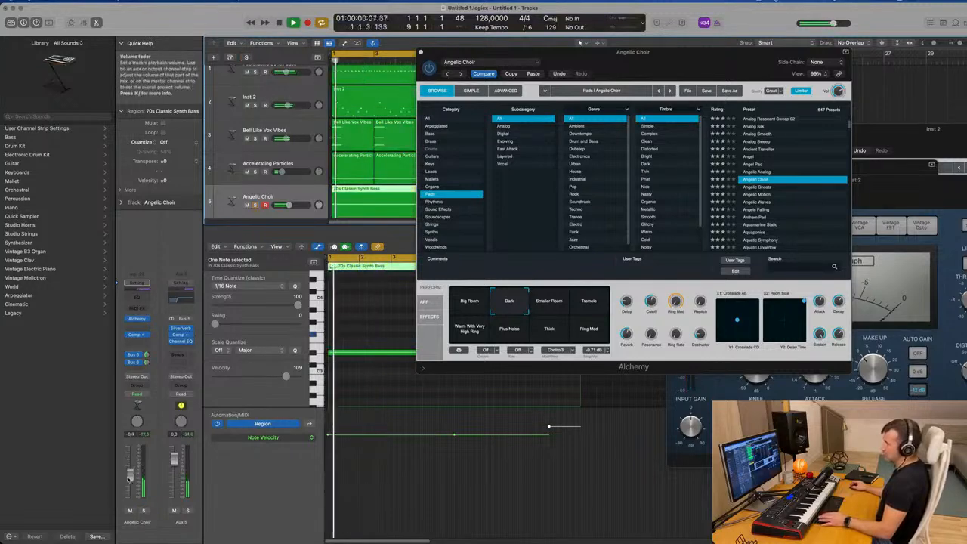
Add a Channel EQ to the Angelic Choir track, cut its lows with an 18 dB/Oct low-cut band, and close both plug-in windows.
{"action": "left_click", "coordinate": [138, 309]}
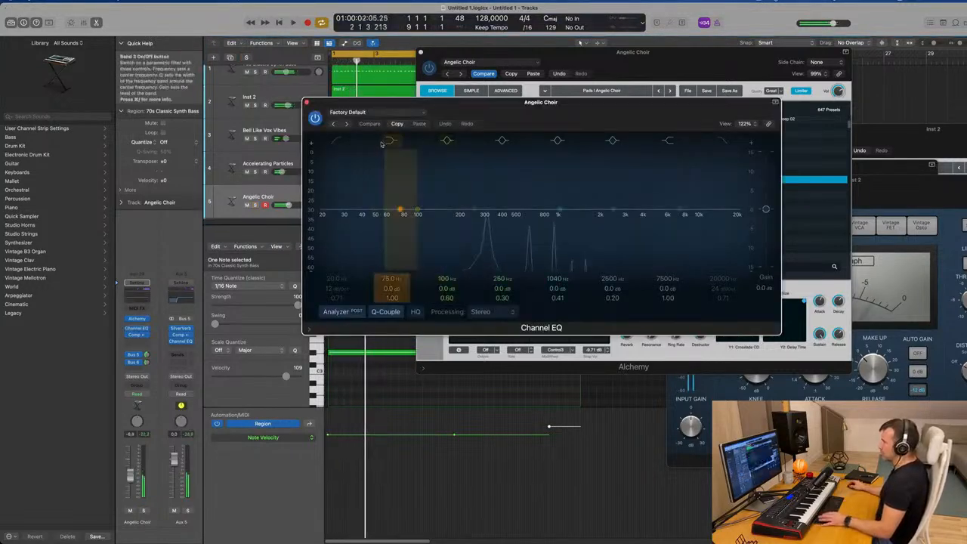
{"action": "left_click", "coordinate": [338, 141]}
{"action": "left_click_drag", "start_coordinate": [338, 175], "coordinate": [511, 181]}
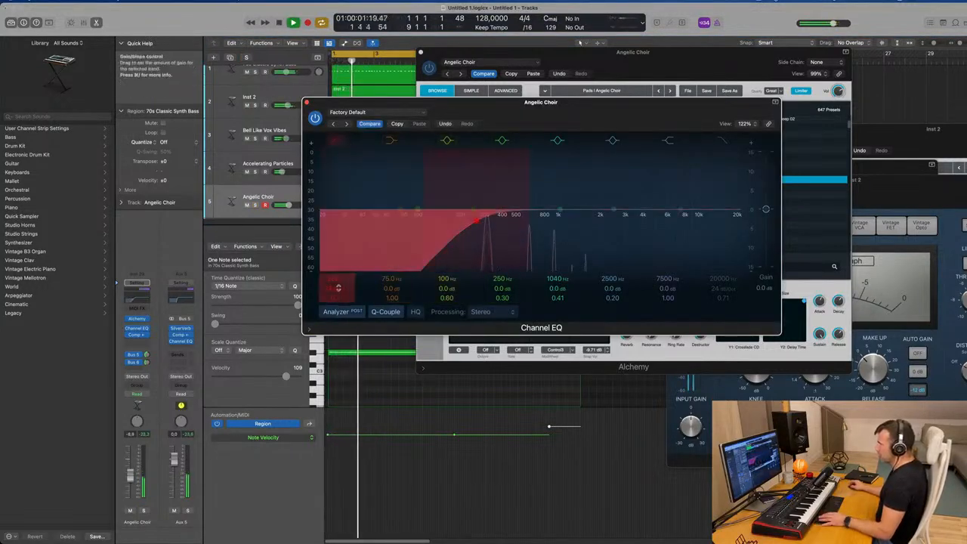
{"action": "left_click_drag", "start_coordinate": [476, 220], "coordinate": [489, 220]}
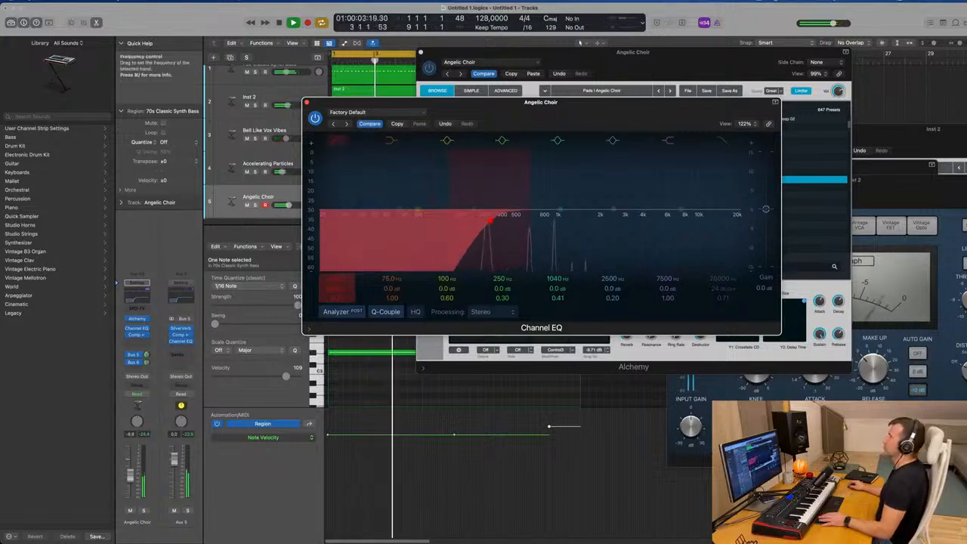
{"action": "left_click_drag", "start_coordinate": [540, 117], "coordinate": [574, 115]}
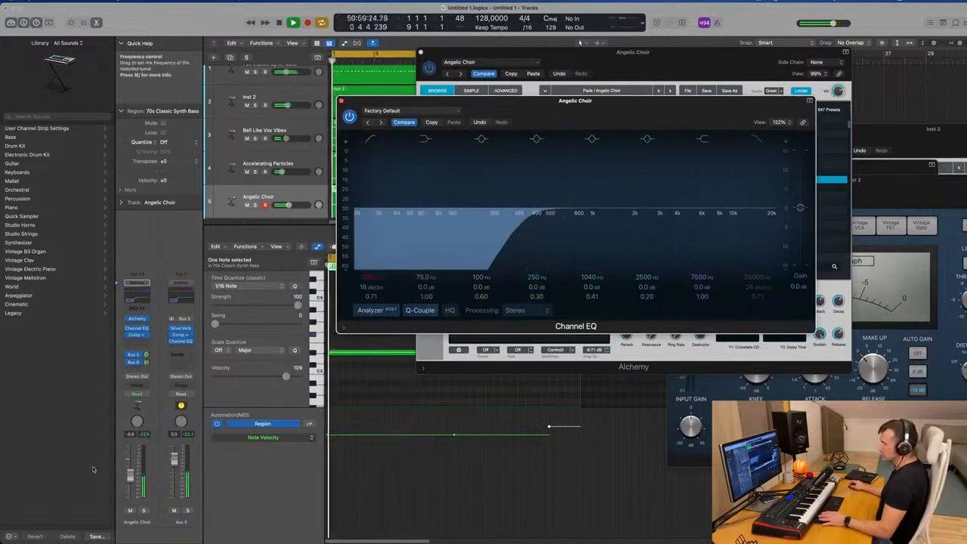
{"action": "left_click", "coordinate": [341, 100]}
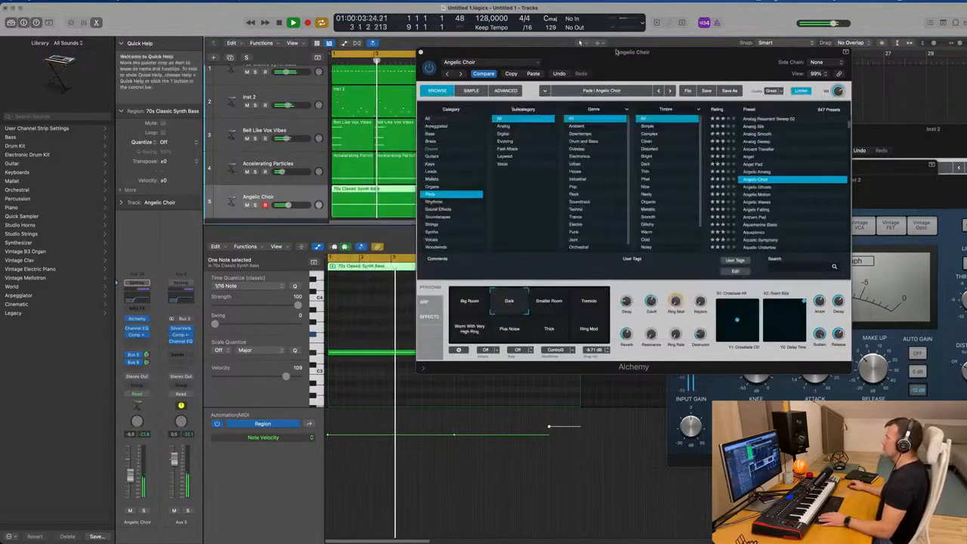
{"action": "left_click_drag", "start_coordinate": [616, 52], "coordinate": [606, 57]}
{"action": "left_click", "coordinate": [410, 57]}
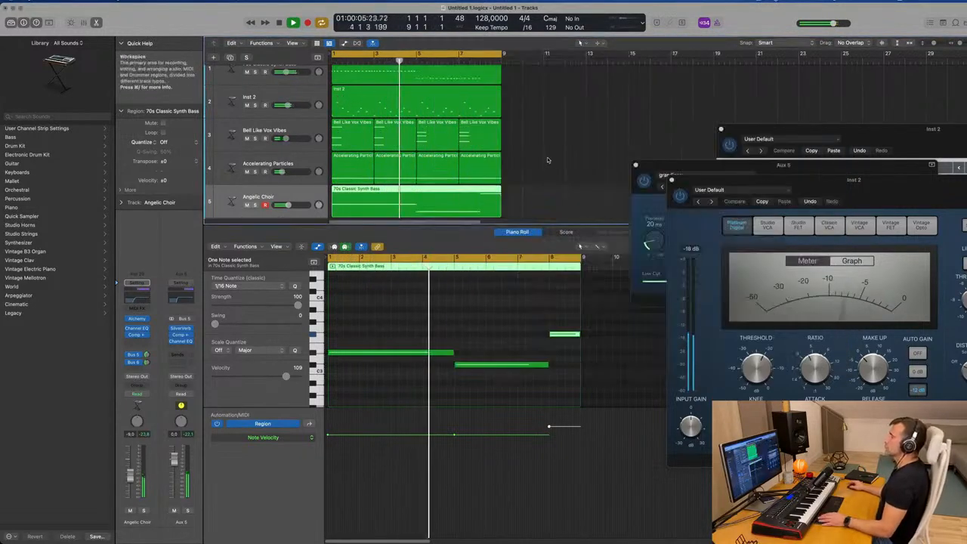
Repeat all regions of the eight-bar loop until the arrangement reaches bar 33.
{"action": "scroll", "coordinate": [558, 166], "scroll_direction": "up", "scroll_amount": 2}
{"action": "scroll", "coordinate": [543, 164], "scroll_direction": "down", "scroll_amount": 5}
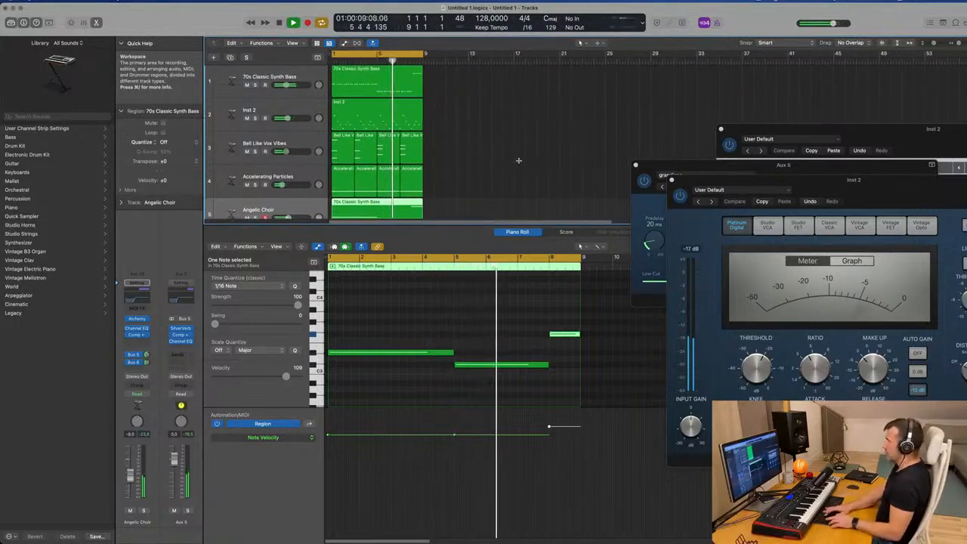
{"action": "key", "text": "super+a"}
{"action": "key", "text": "super+r"}
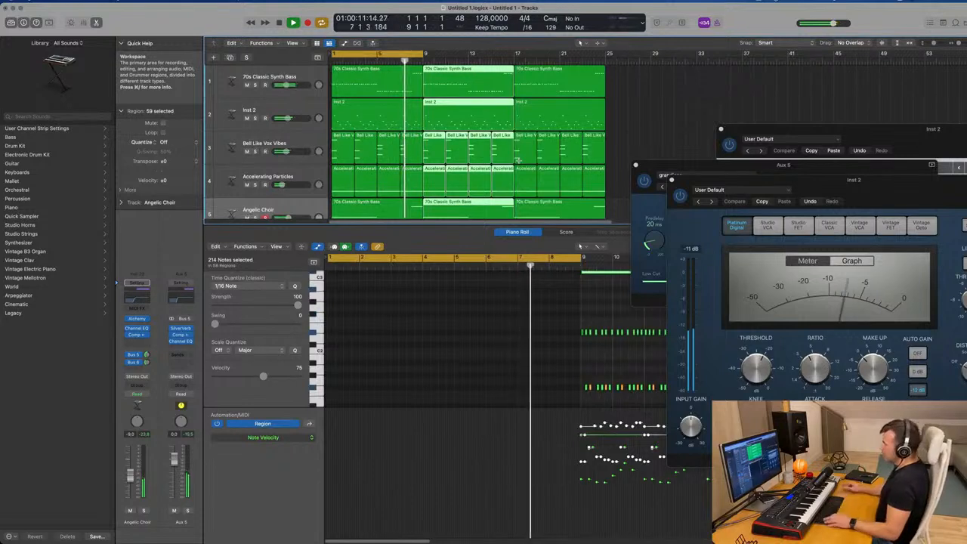
{"action": "key", "text": "super+r"}
{"action": "scroll", "coordinate": [541, 130], "scroll_direction": "down", "scroll_amount": 3}
{"action": "scroll", "coordinate": [541, 129], "scroll_direction": "down", "scroll_amount": 2}
Show the secondary time ruler and extend the cycle area to end at bar 33.
{"action": "left_click", "coordinate": [294, 43]}
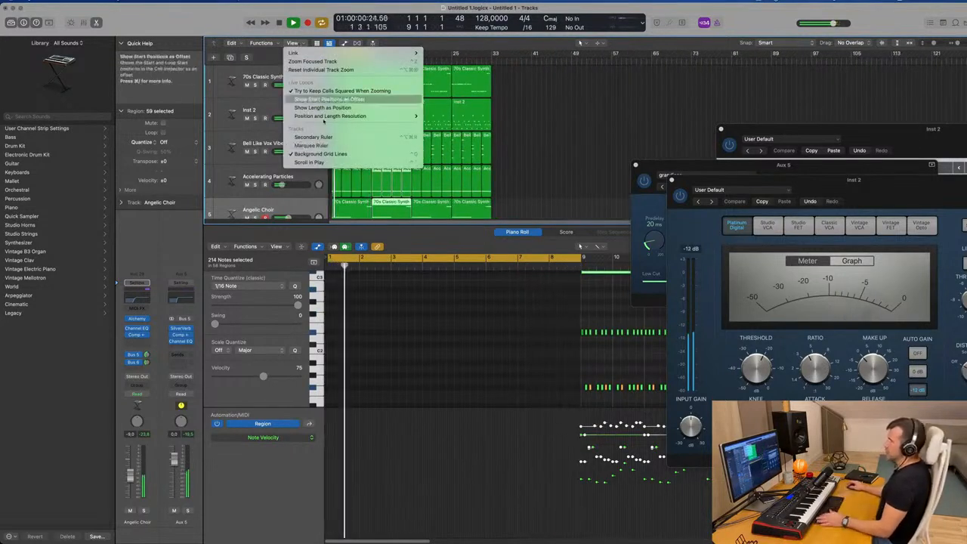
{"action": "left_click", "coordinate": [559, 74]}
{"action": "key", "text": "ctrl+super+r"}
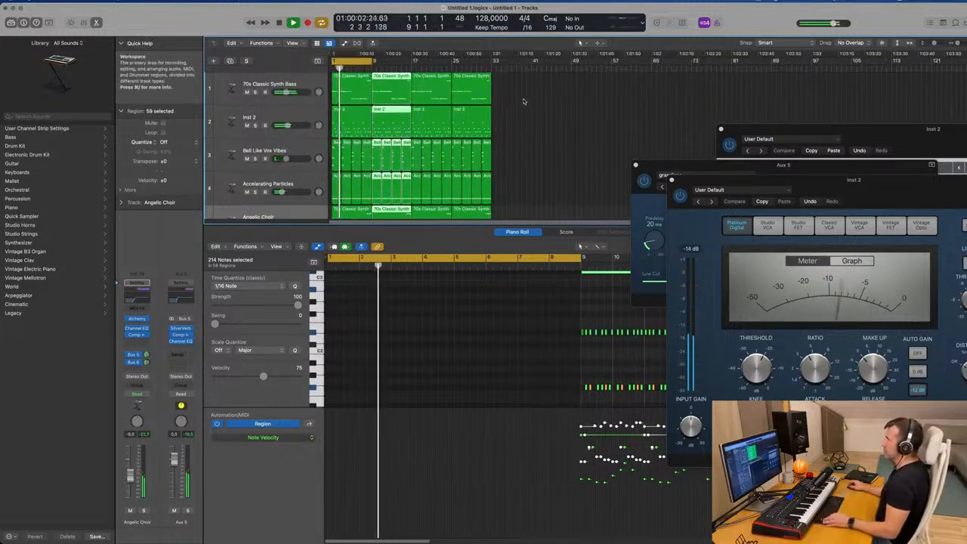
{"action": "left_click", "coordinate": [523, 100]}
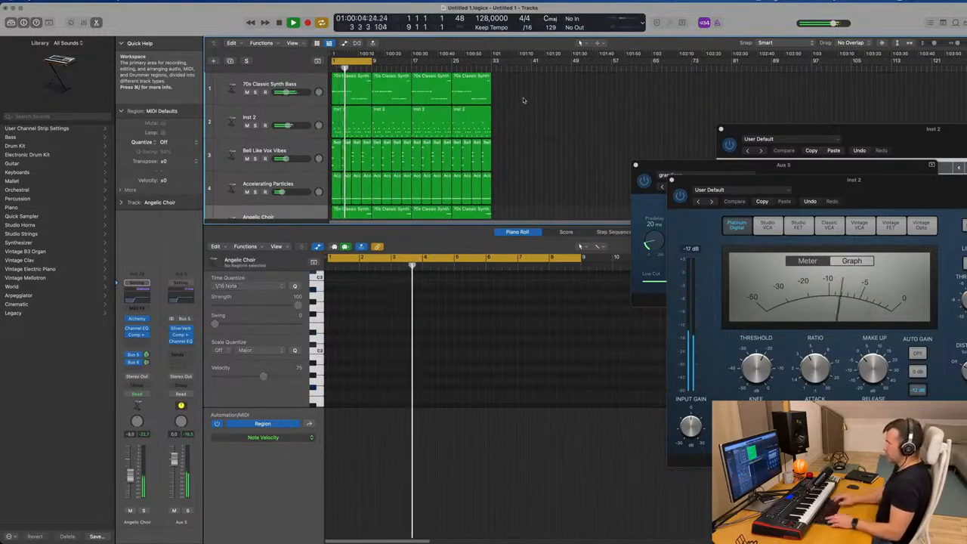
{"action": "left_click_drag", "start_coordinate": [372, 65], "coordinate": [492, 70]}
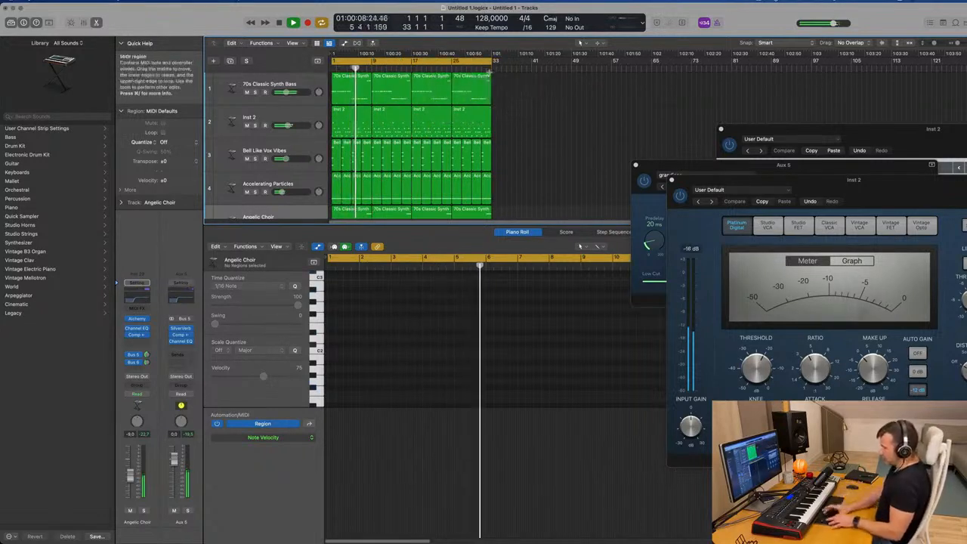
Repeat the entire 32-bar arrangement on all tracks until it extends past bar 121.
{"action": "key", "text": "super+a"}
{"action": "key", "text": "super+r"}
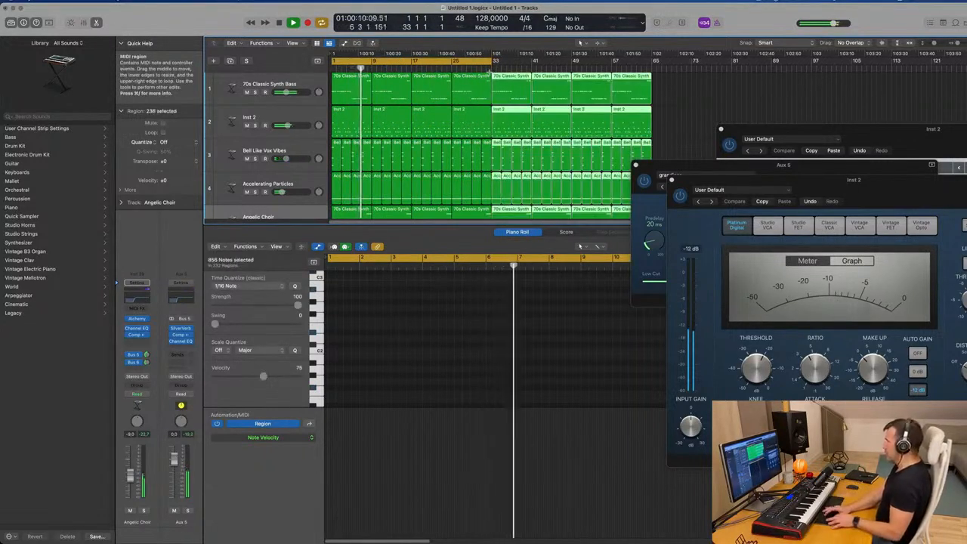
{"action": "key", "text": "super+r"}
{"action": "key", "text": "super+r"}
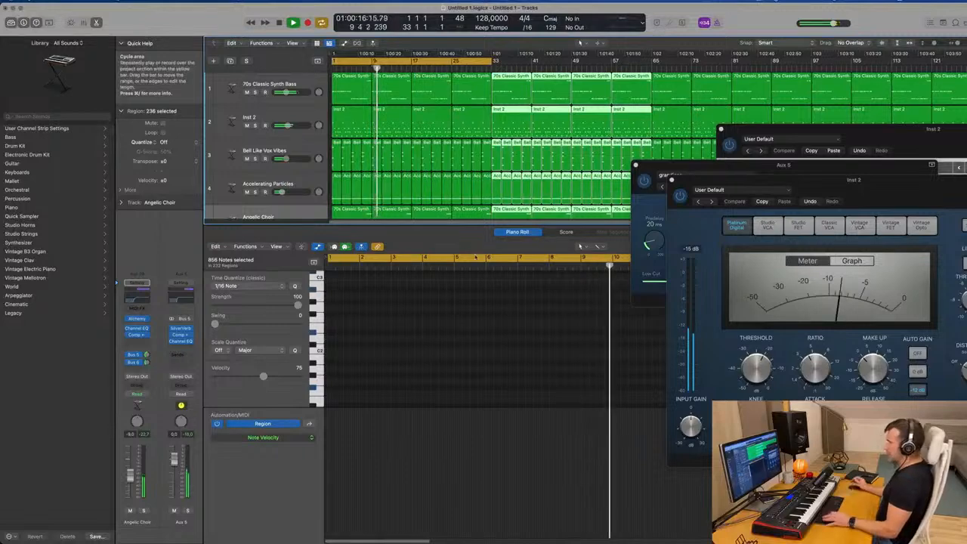
Close the Piano Roll and the remaining plug-in windows and deselect all regions so the full track list is visible.
{"action": "key", "text": "x"}
{"action": "key", "text": "x"}
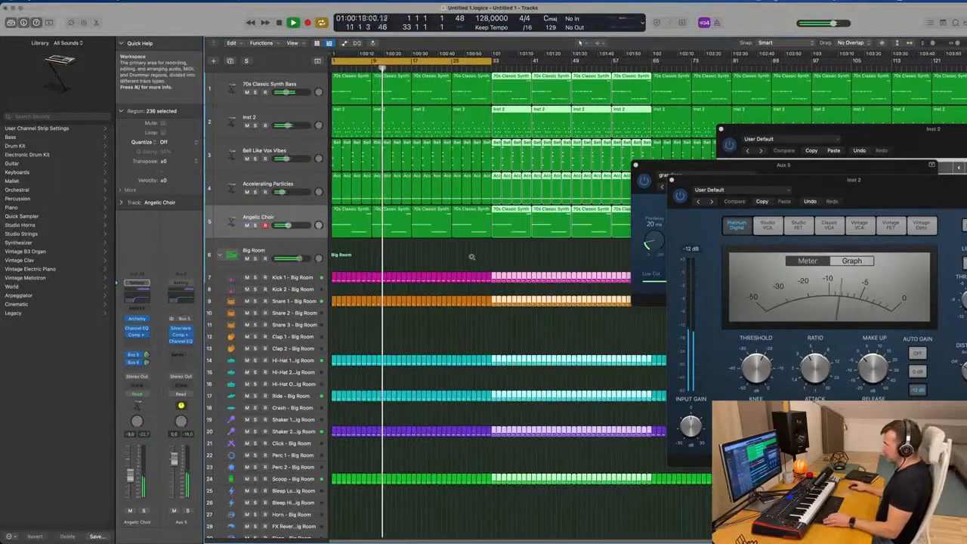
{"action": "left_click", "coordinate": [471, 256]}
{"action": "left_click", "coordinate": [636, 165]}
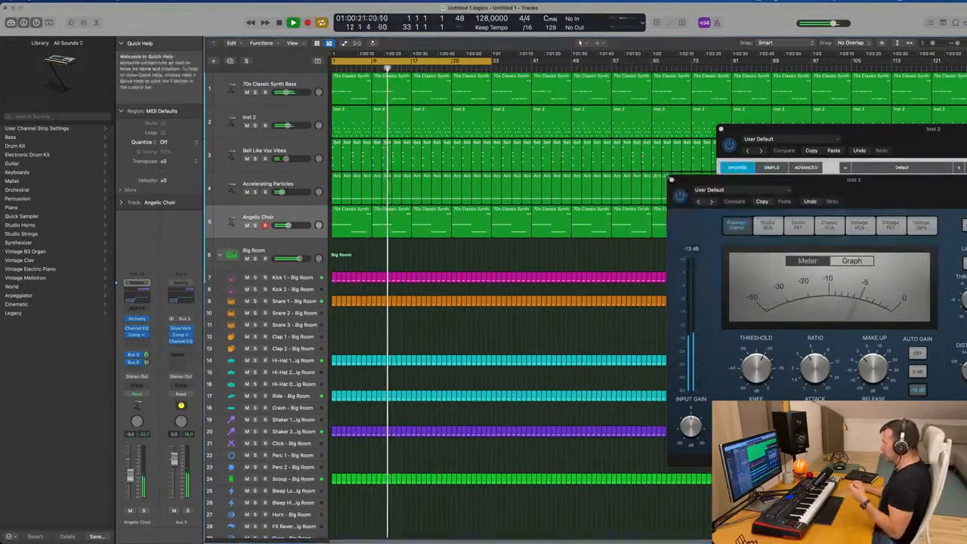
{"action": "left_click", "coordinate": [671, 179]}
{"action": "left_click_drag", "start_coordinate": [741, 132], "coordinate": [553, 179]}
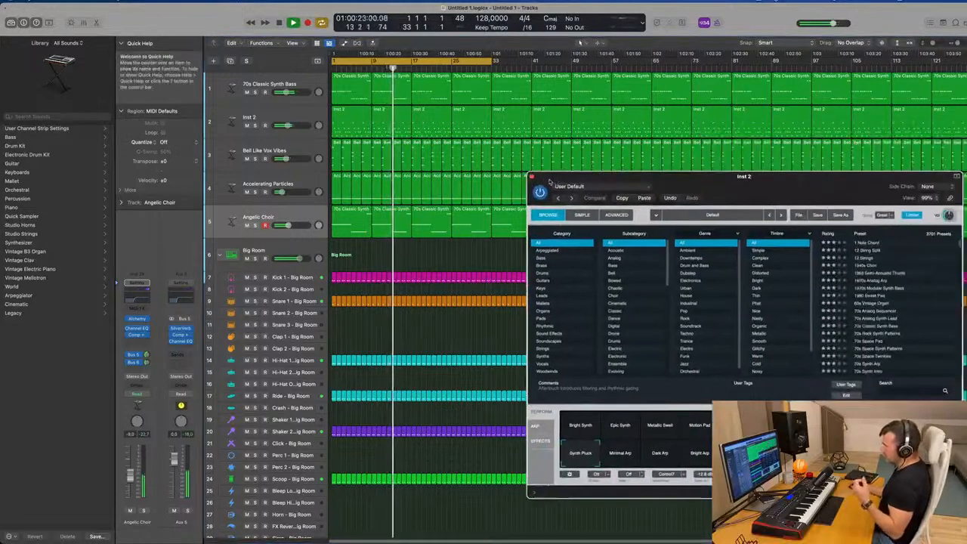
{"action": "left_click", "coordinate": [532, 176]}
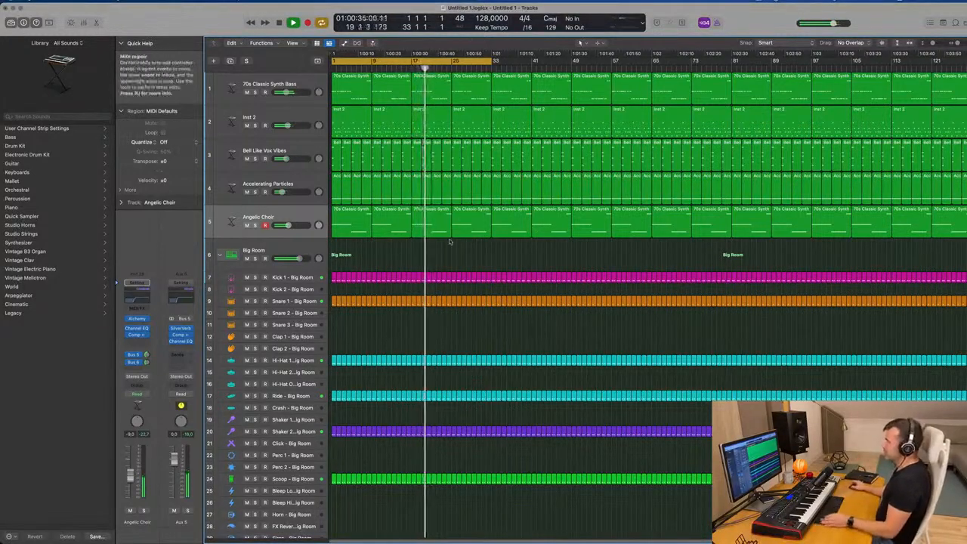
Mute the Inst 2 and 70s Classic Synth Bass tracks while playing the arrangement from the start.
{"action": "key", "text": "Return"}
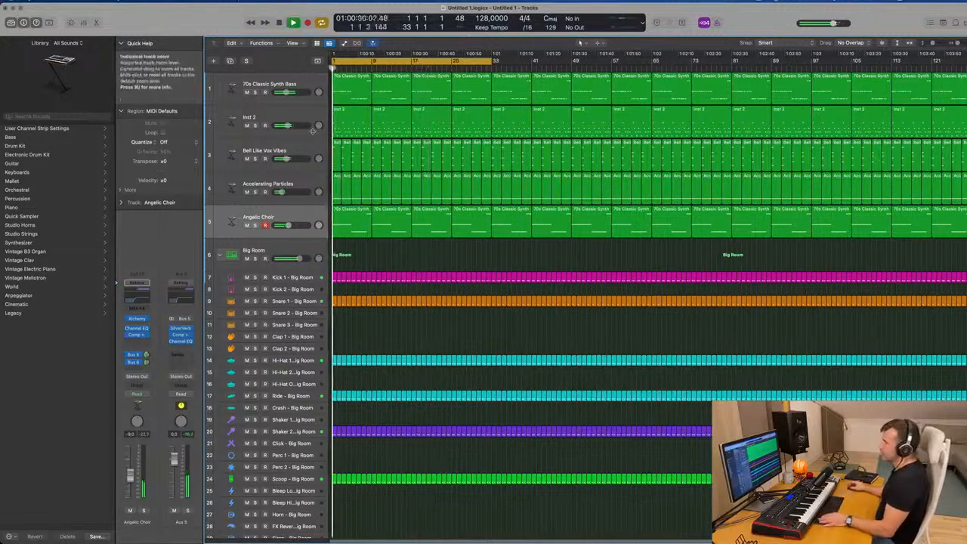
{"action": "left_click", "coordinate": [308, 123]}
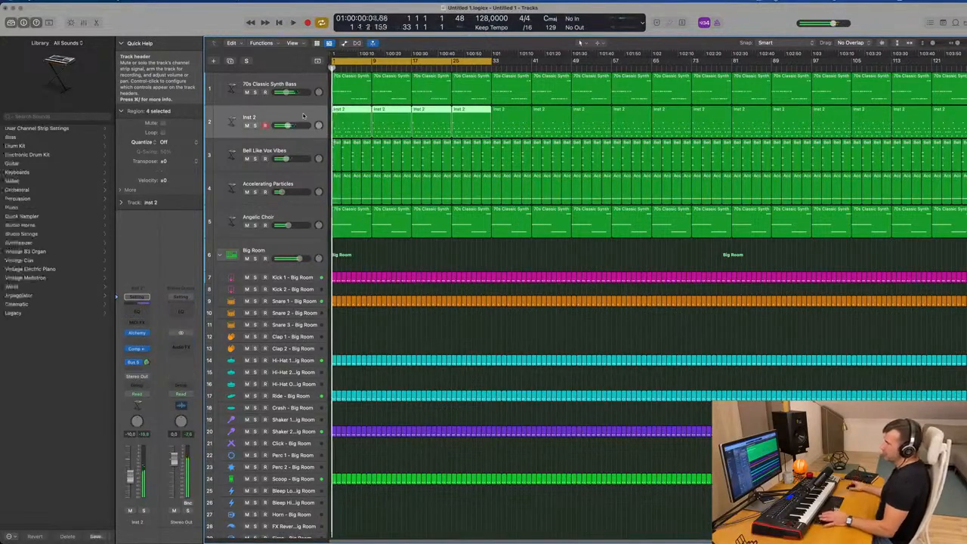
{"action": "key", "text": "space"}
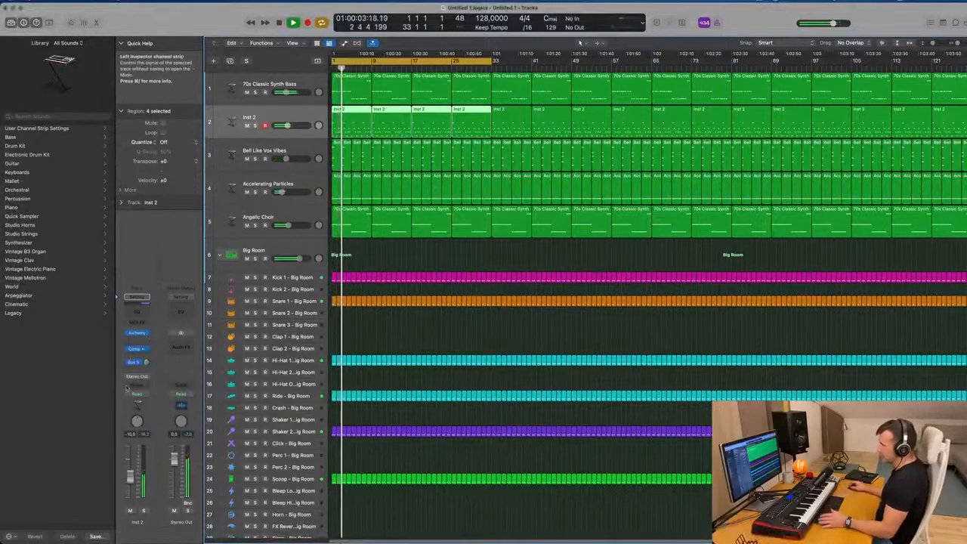
{"action": "left_click", "coordinate": [129, 511]}
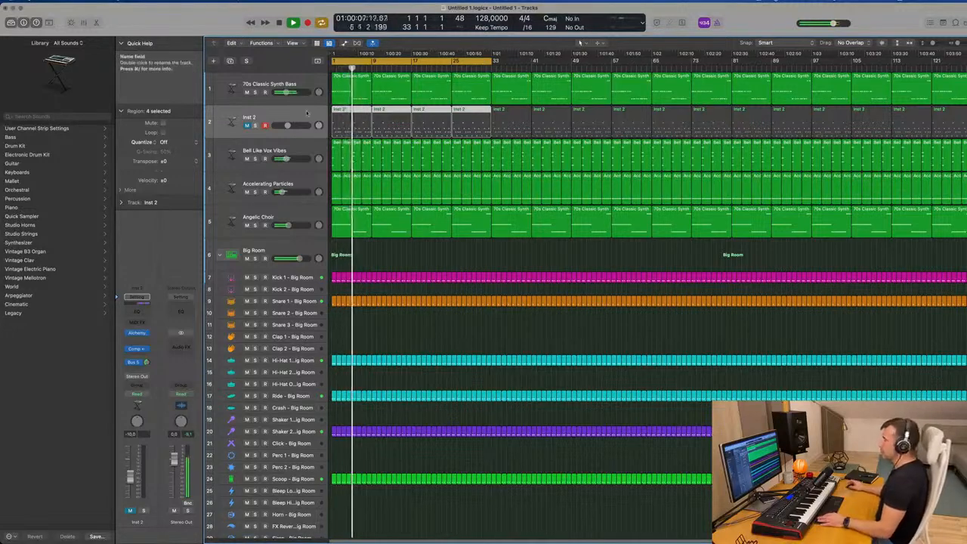
{"action": "left_click", "coordinate": [246, 92]}
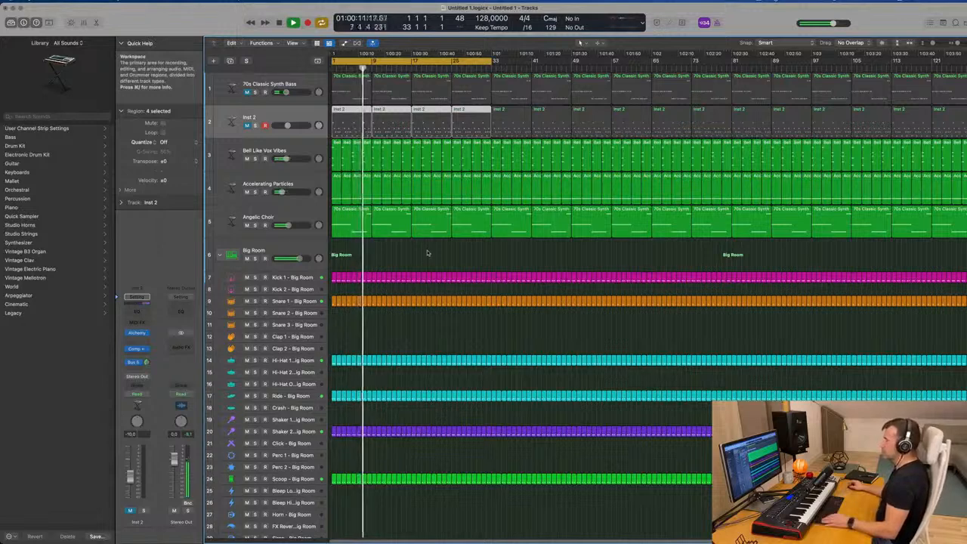
{"action": "scroll", "coordinate": [427, 253], "scroll_direction": "up", "scroll_amount": 3}
{"action": "scroll", "coordinate": [430, 252], "scroll_direction": "down", "scroll_amount": 3}
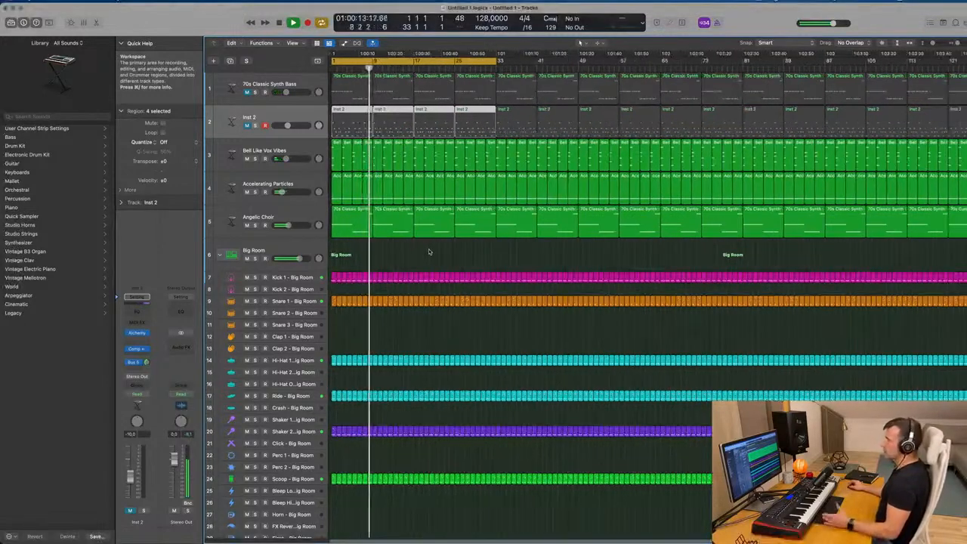
{"action": "scroll", "coordinate": [427, 253], "scroll_direction": "down", "scroll_amount": 1}
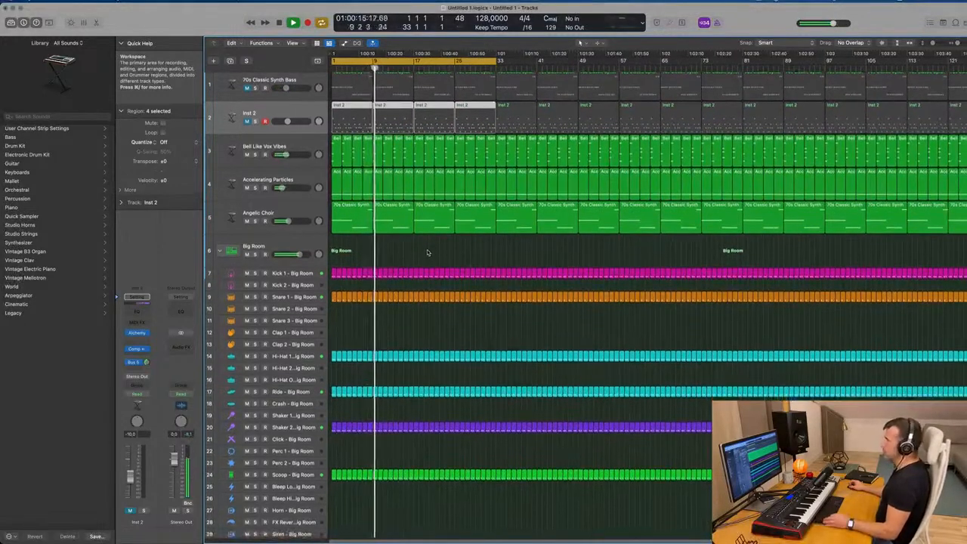
Duplicate the 70s Classic Synth Bass track and copy the first Angelic Choir region onto the new track at bar 1.
{"action": "left_click", "coordinate": [309, 99]}
{"action": "key", "text": "Return"}
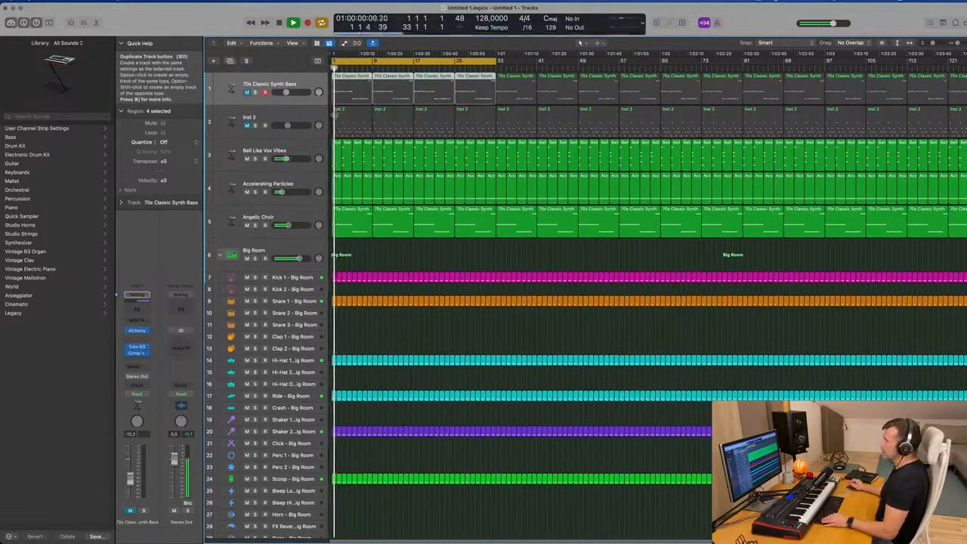
{"action": "left_click_drag", "start_coordinate": [355, 127], "coordinate": [356, 127]}
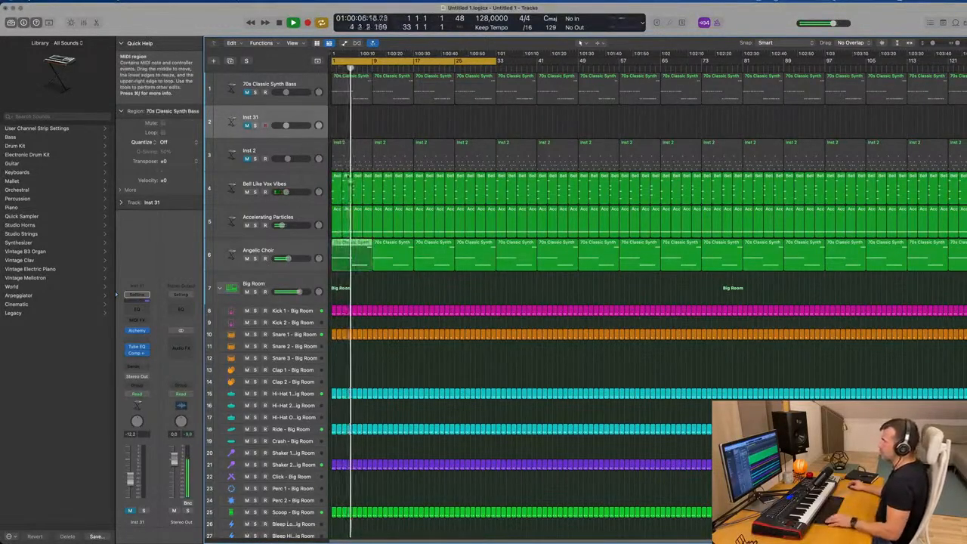
{"action": "left_click_drag", "start_coordinate": [348, 177], "coordinate": [340, 112]}
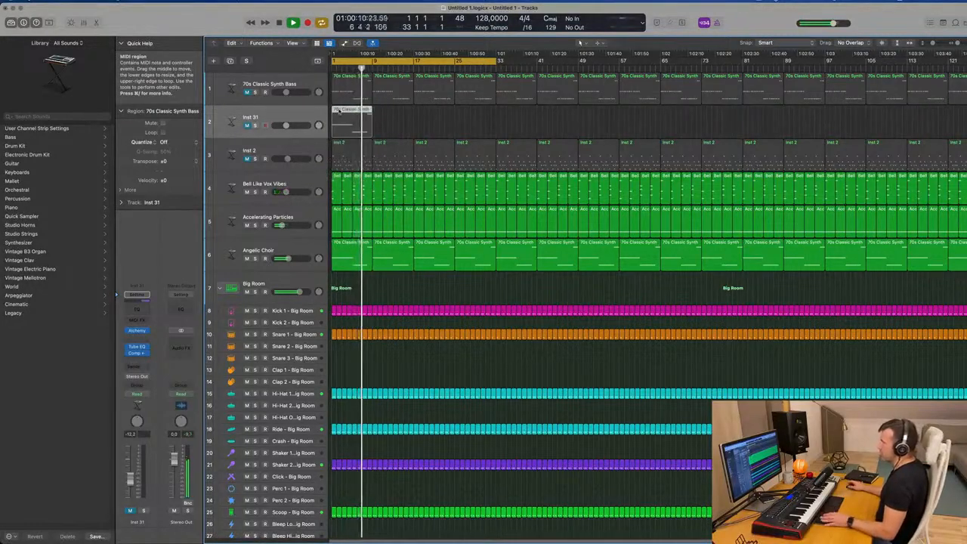
Open the copied region in the Piano Roll, select all its notes, and unmute the duplicated track.
{"action": "double_click", "coordinate": [339, 112]}
{"action": "key", "text": "super+a"}
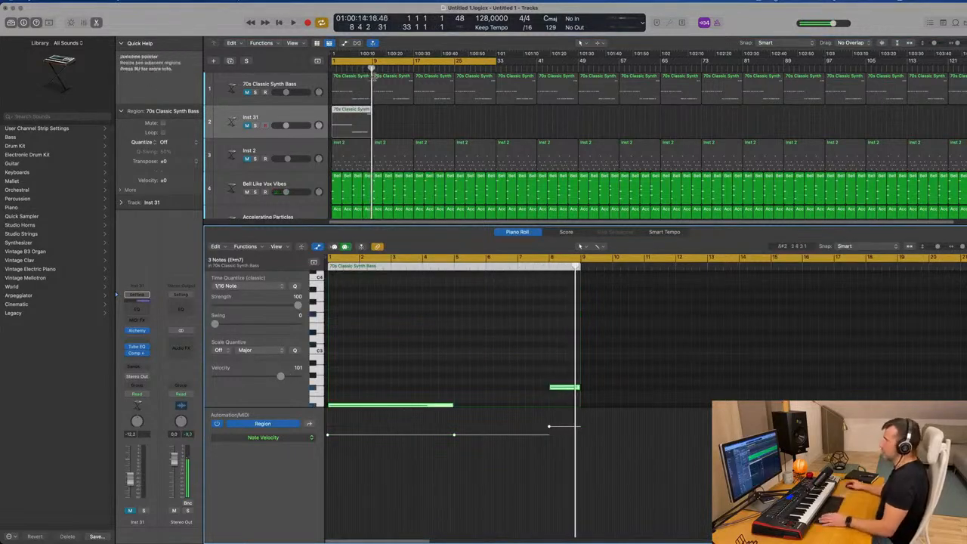
{"action": "left_click", "coordinate": [246, 124]}
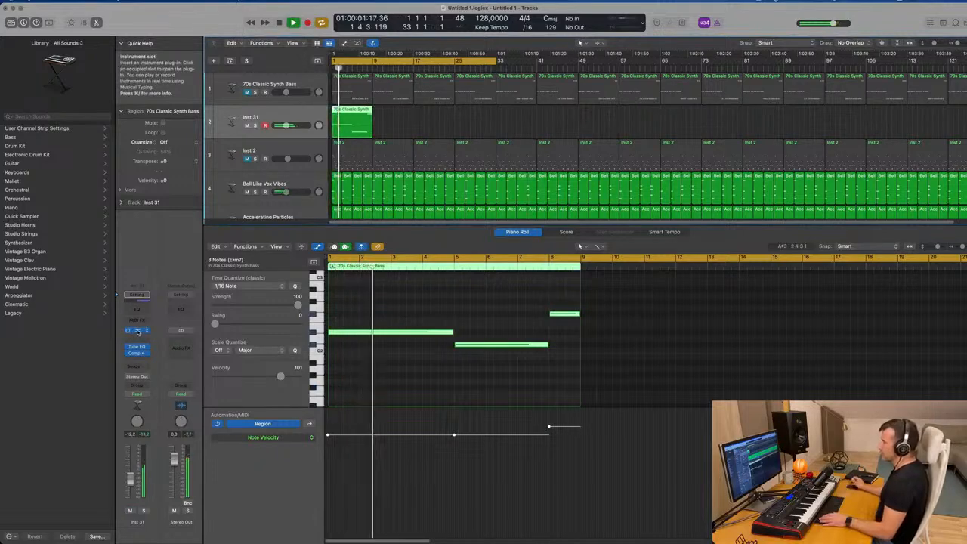
Search Alchemy's bass presets for "reese" and load Steam Reese on the duplicated track.
{"action": "left_click", "coordinate": [137, 332]}
{"action": "left_click_drag", "start_coordinate": [620, 102], "coordinate": [699, 94]}
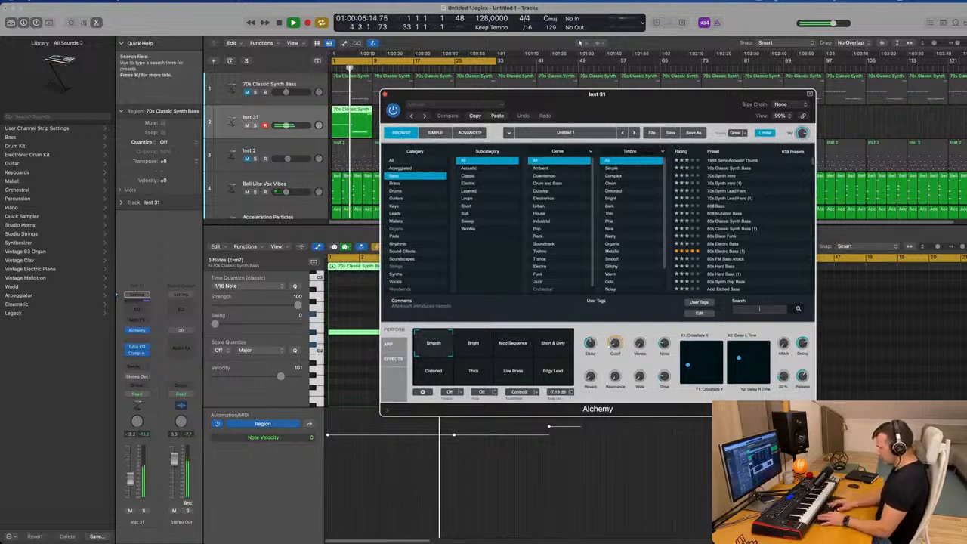
{"action": "type", "text": "reese"}
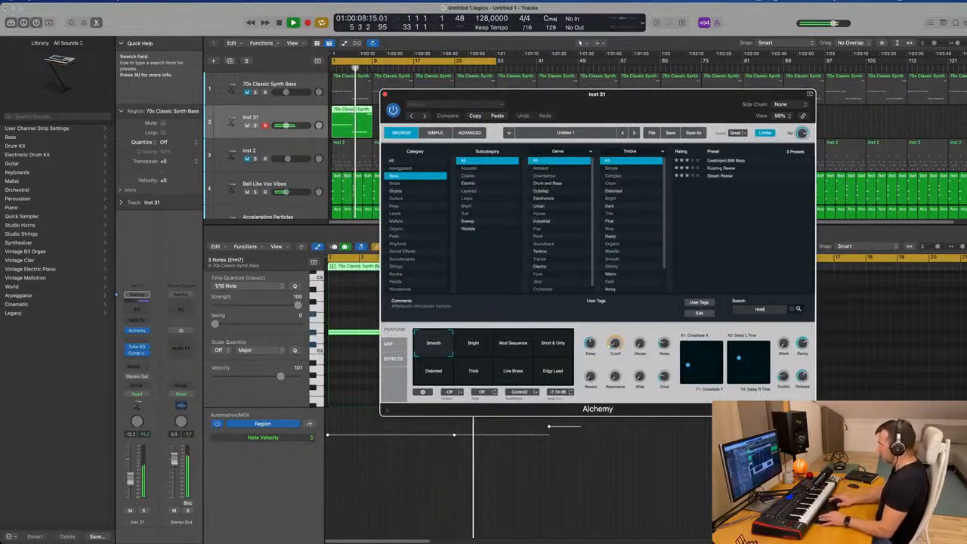
{"action": "left_click", "coordinate": [715, 176]}
{"action": "left_click_drag", "start_coordinate": [588, 108], "coordinate": [762, 142]}
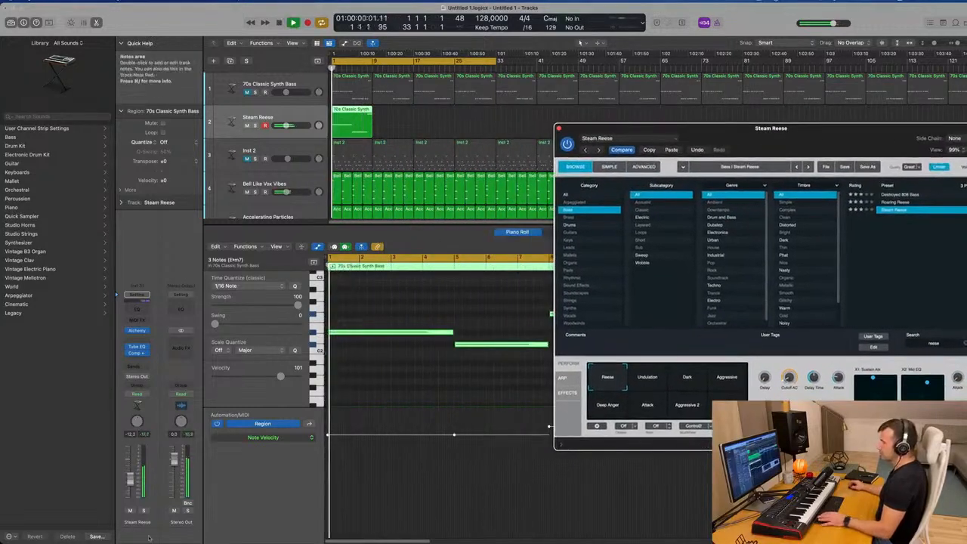
Try all the Steam Reese notes an octave higher, and transpose them back down one octave.
{"action": "left_click", "coordinate": [391, 380]}
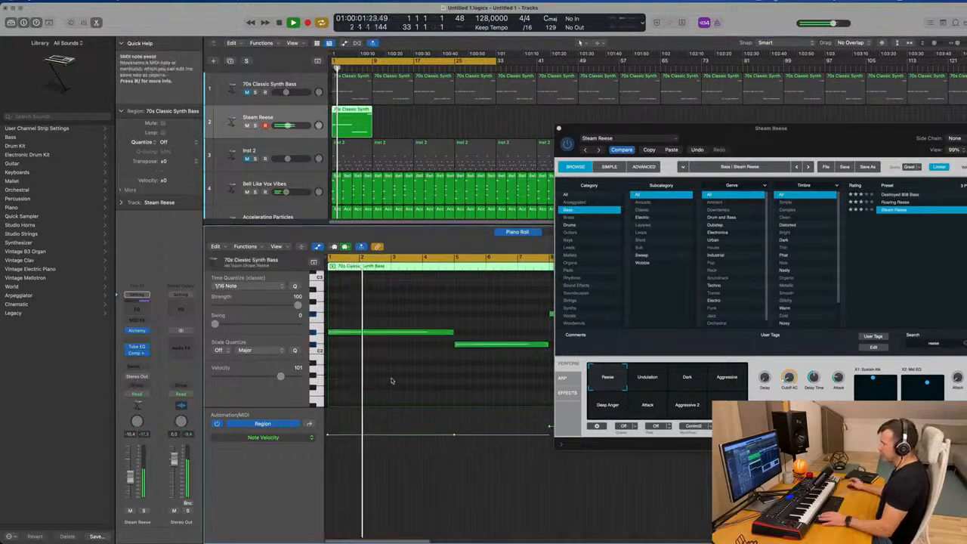
{"action": "key", "text": "super+a"}
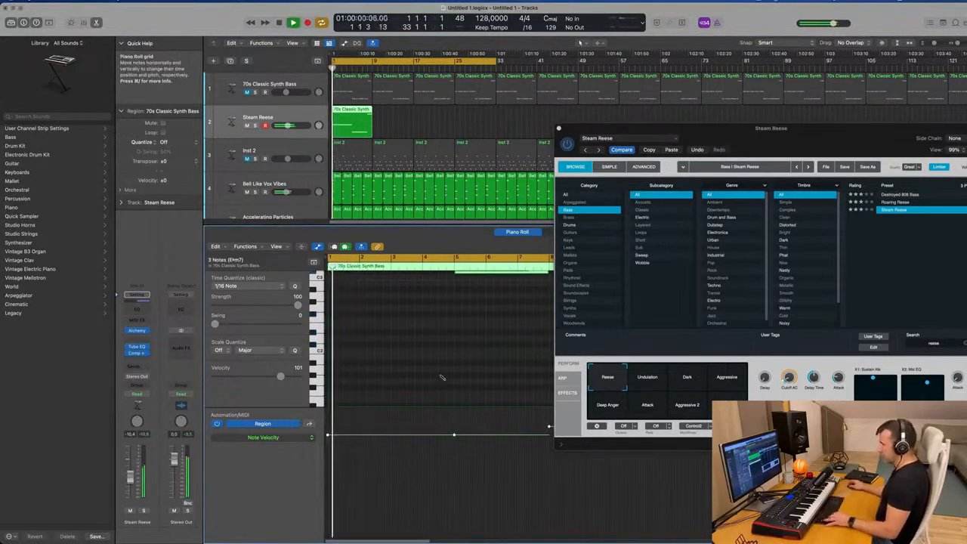
{"action": "key", "text": "alt+shift+Down"}
{"action": "left_click_drag", "start_coordinate": [744, 128], "coordinate": [610, 154]}
Audition the Roaring Reese preset during playback, and reload Steam Reese.
{"action": "key", "text": "space"}
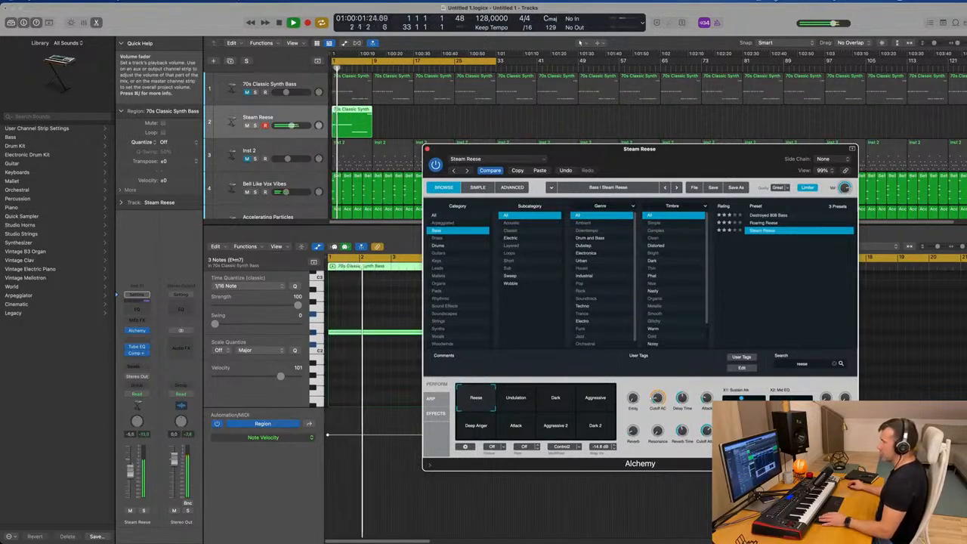
{"action": "left_click", "coordinate": [769, 223]}
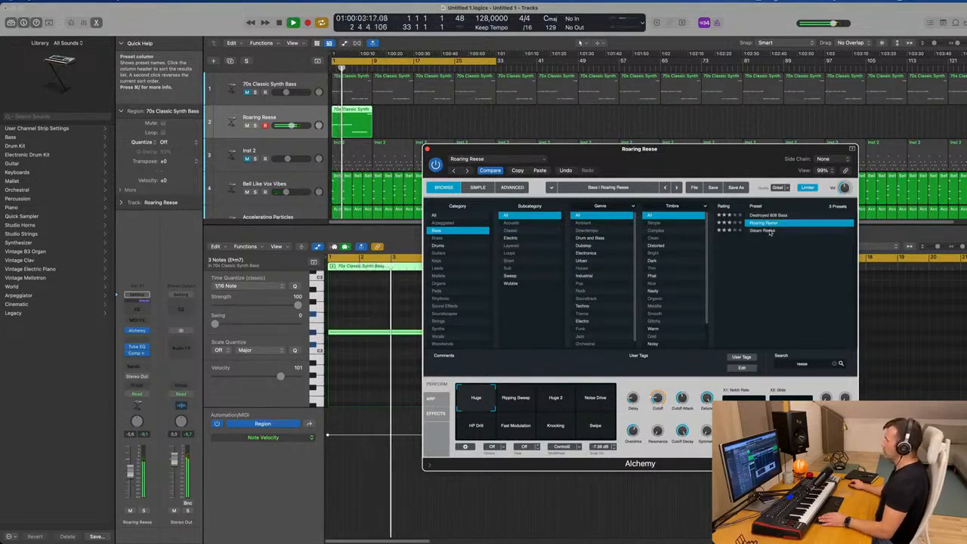
{"action": "left_click", "coordinate": [769, 230]}
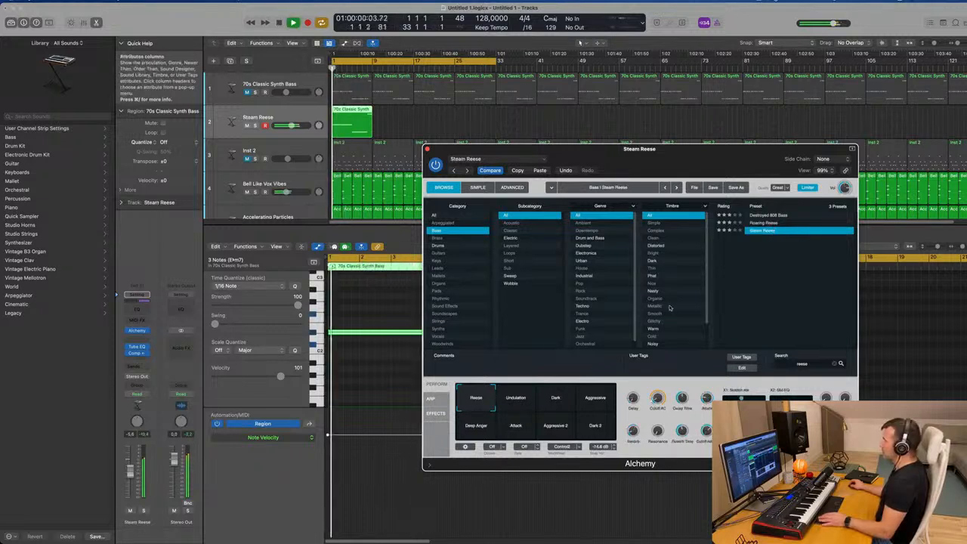
Audition Steam Reese's Undulation, Aggressive, Deep Anger, Attack, Aggressive 2 and Dark 2 variations, and return to Reese.
{"action": "left_click", "coordinate": [526, 400]}
{"action": "key", "text": "space"}
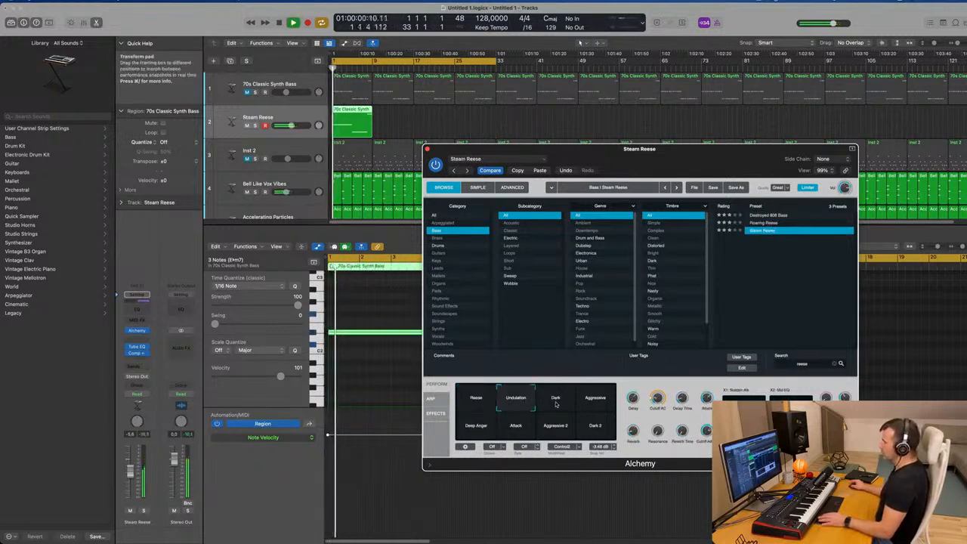
{"action": "key", "text": "space"}
{"action": "left_click", "coordinate": [592, 399]}
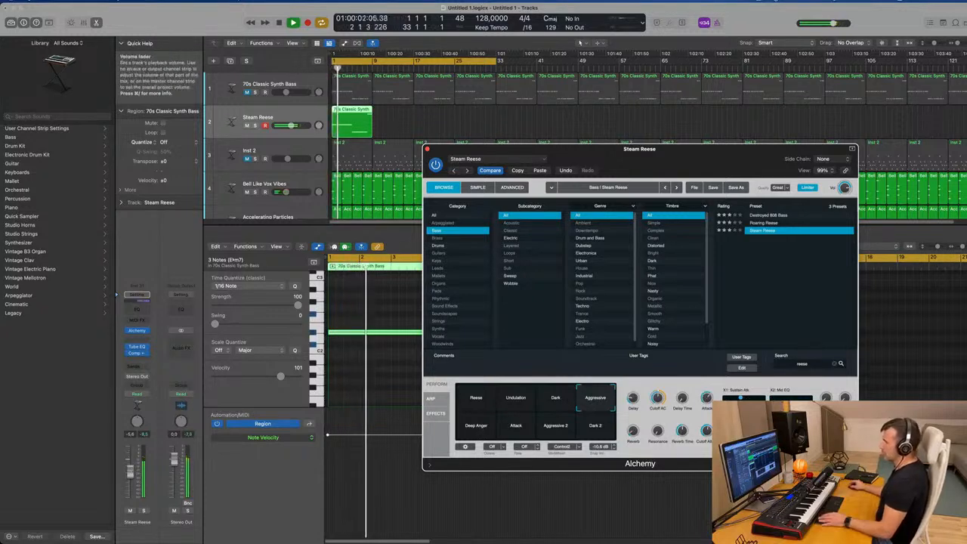
{"action": "left_click", "coordinate": [264, 463]}
{"action": "left_click", "coordinate": [476, 424]}
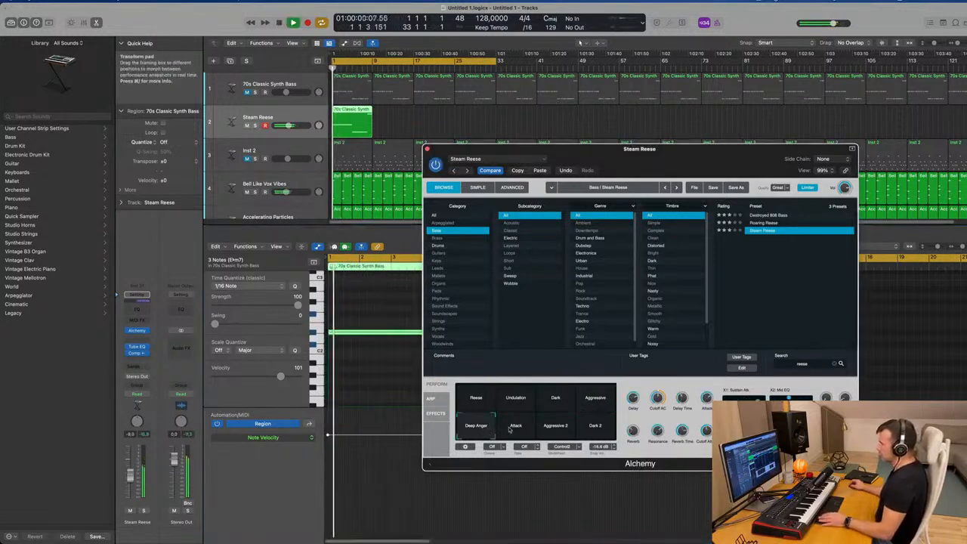
{"action": "left_click", "coordinate": [511, 428]}
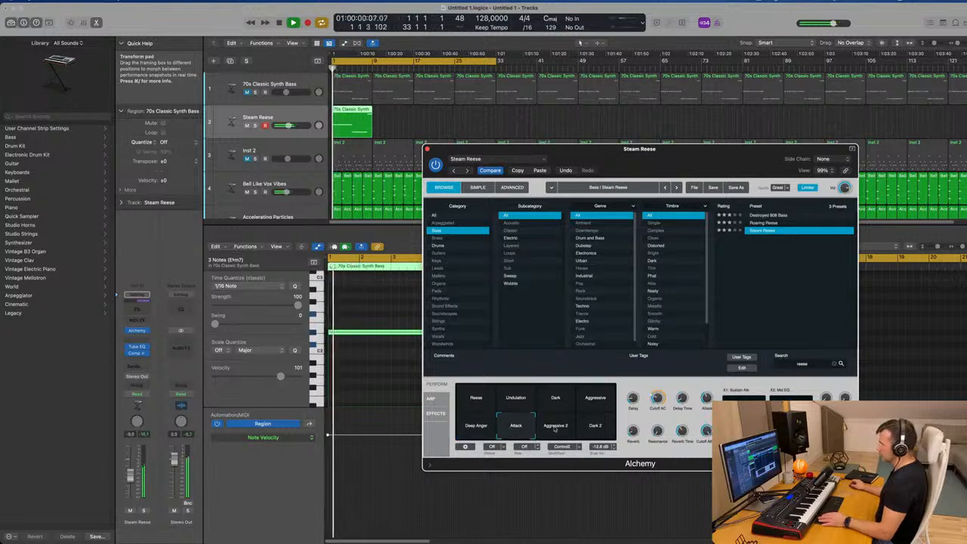
{"action": "left_click", "coordinate": [555, 427]}
{"action": "left_click", "coordinate": [601, 428]}
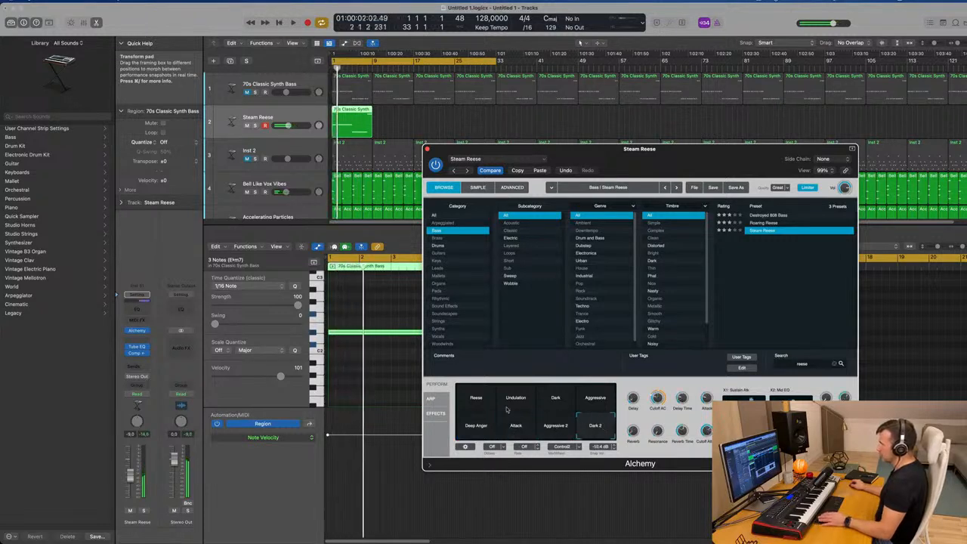
{"action": "key", "text": "Return"}
{"action": "left_click", "coordinate": [479, 406]}
{"action": "key", "text": "Return"}
Close Alchemy and repeat the eight-bar Steam Reese region three times so it extends to bar 33.
{"action": "left_click_drag", "start_coordinate": [651, 157], "coordinate": [620, 177]}
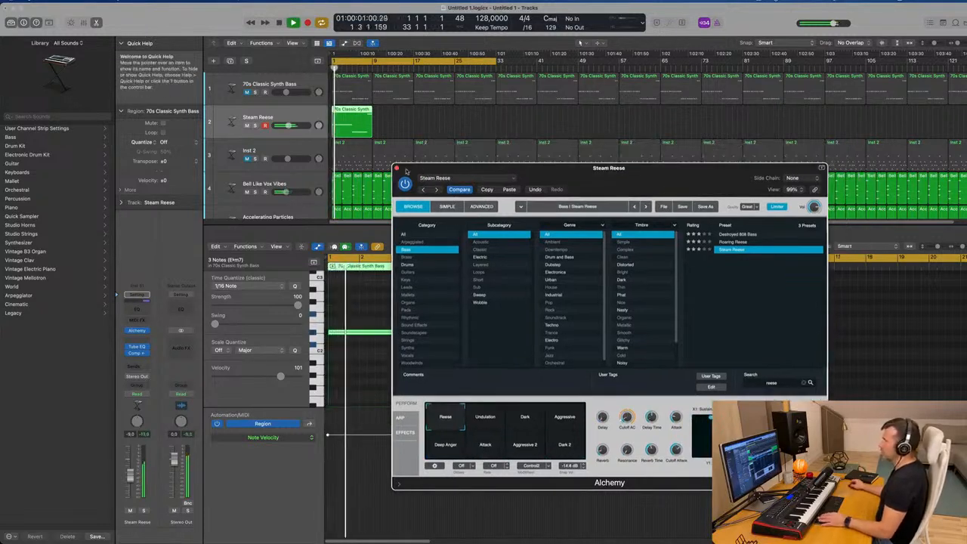
{"action": "left_click", "coordinate": [396, 168]}
{"action": "left_click", "coordinate": [409, 127]}
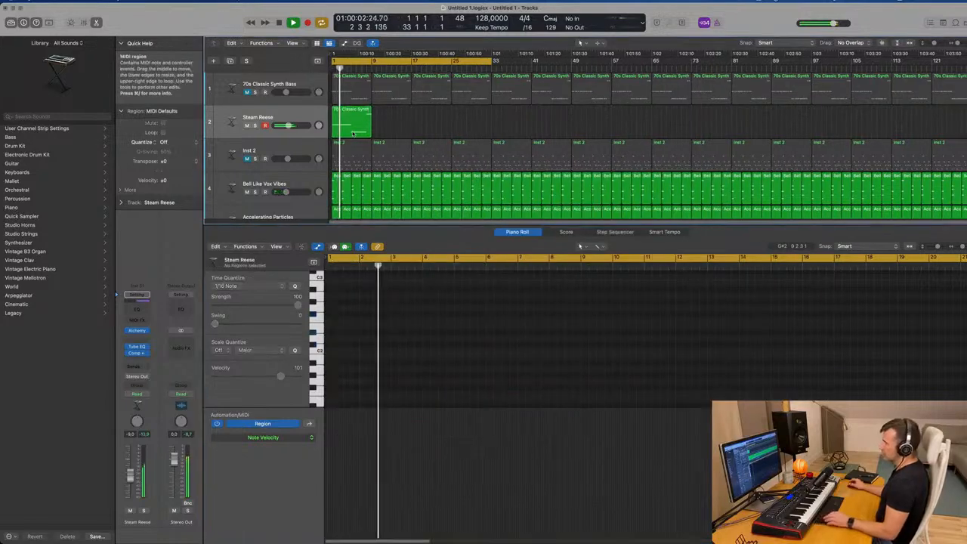
{"action": "left_click", "coordinate": [336, 126]}
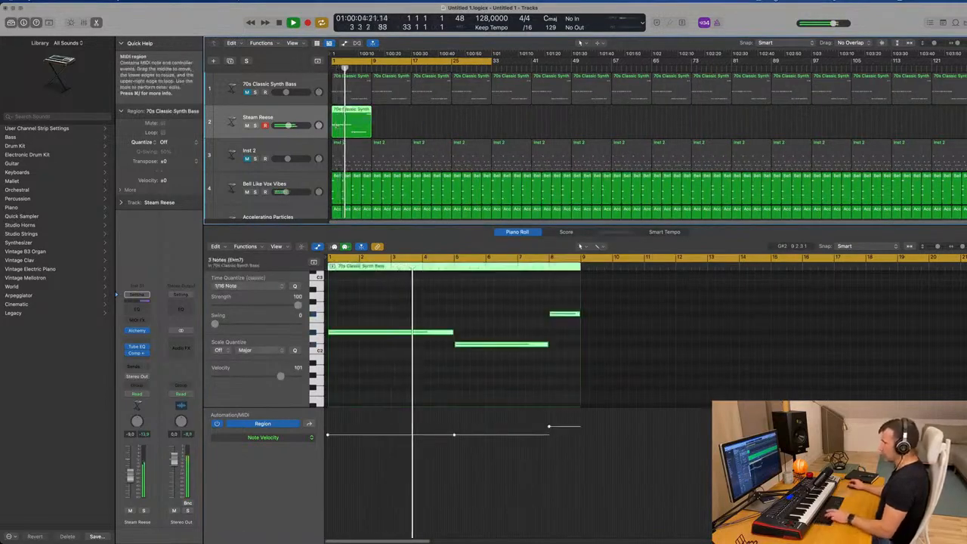
{"action": "key", "text": "super+r"}
{"action": "key", "text": "super+r"}
{"action": "key", "text": "super+r"}
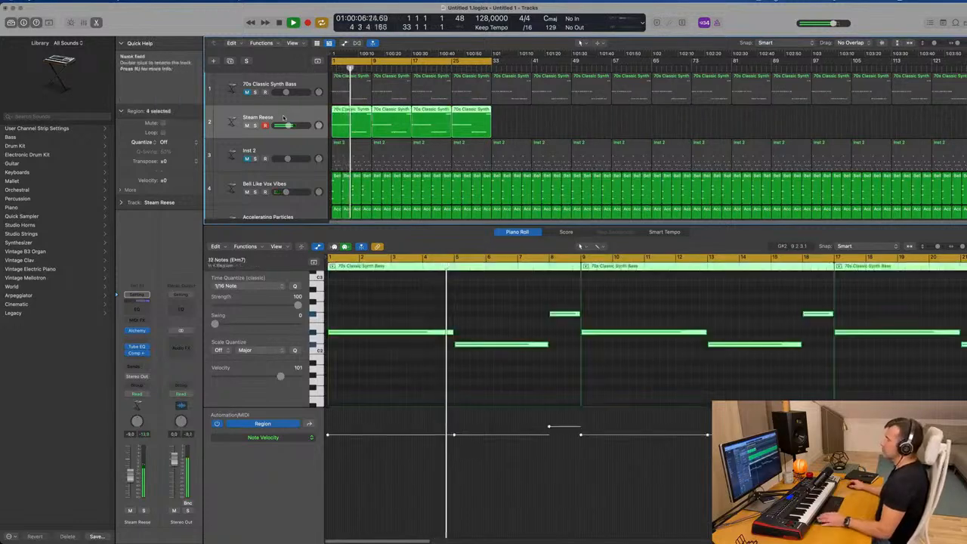
Solo the 70s Classic Synth Bass briefly, and unmute it alongside Steam Reese during playback from the start.
{"action": "left_click", "coordinate": [255, 93]}
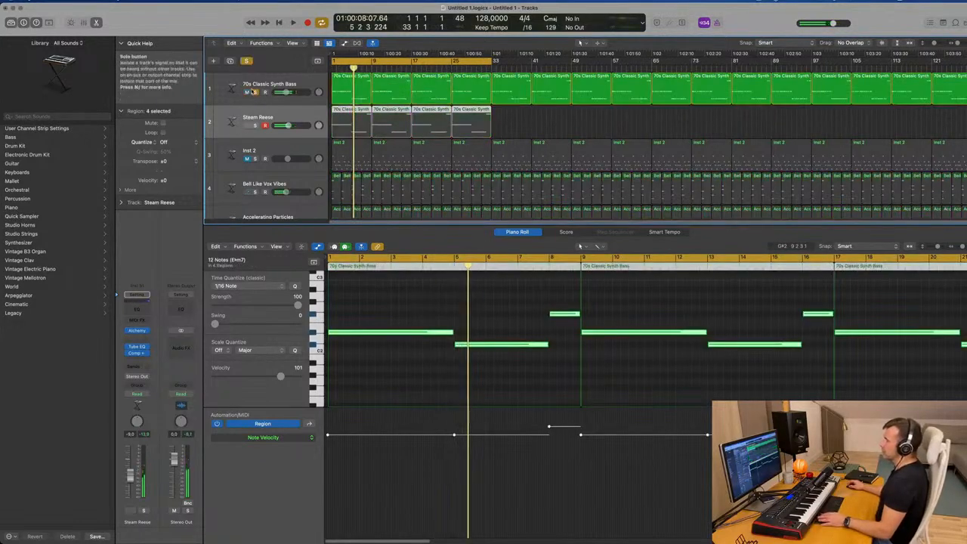
{"action": "left_click", "coordinate": [254, 92]}
{"action": "key", "text": "space"}
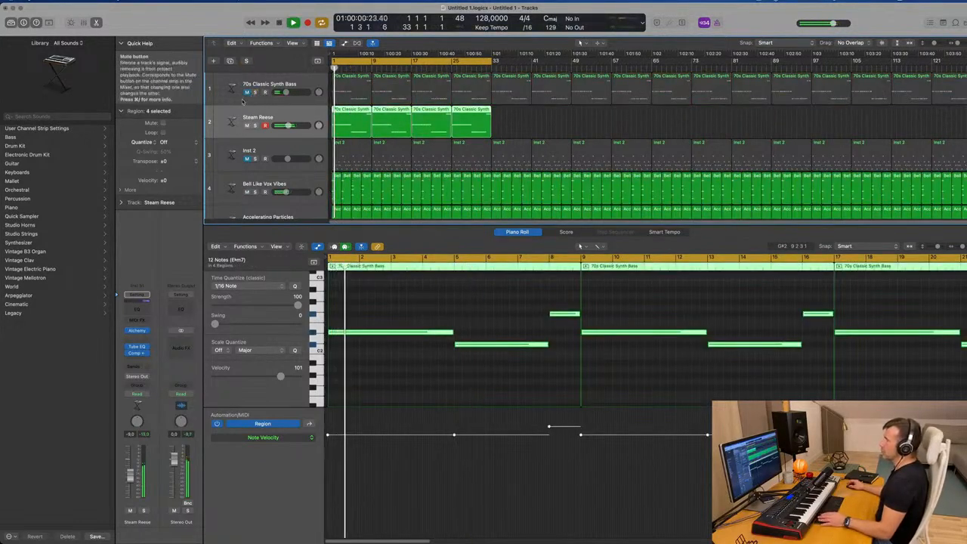
{"action": "left_click", "coordinate": [246, 92]}
Compare the opening with and without Steam Reese by toggling its mute, leaving the track muted.
{"action": "left_click", "coordinate": [246, 126]}
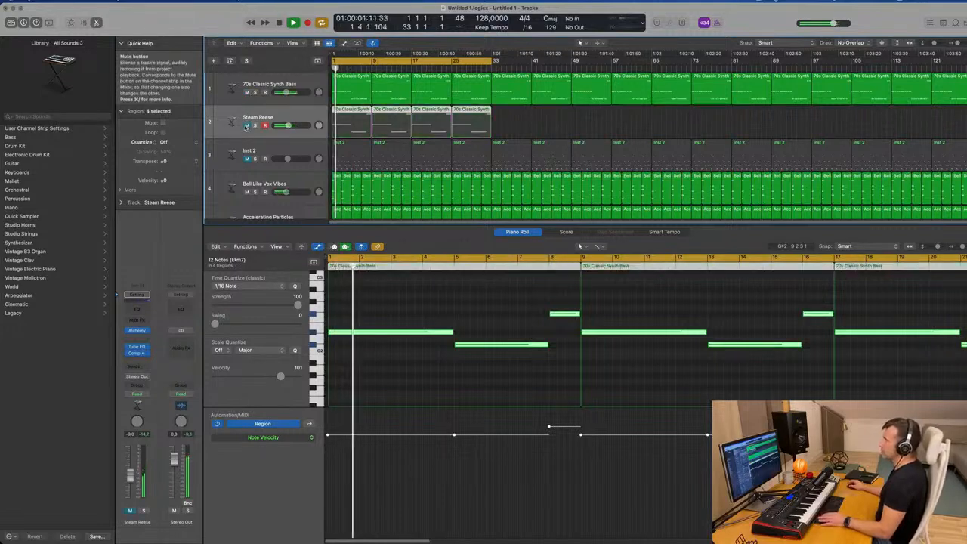
{"action": "left_click", "coordinate": [246, 126]}
{"action": "key", "text": "Return"}
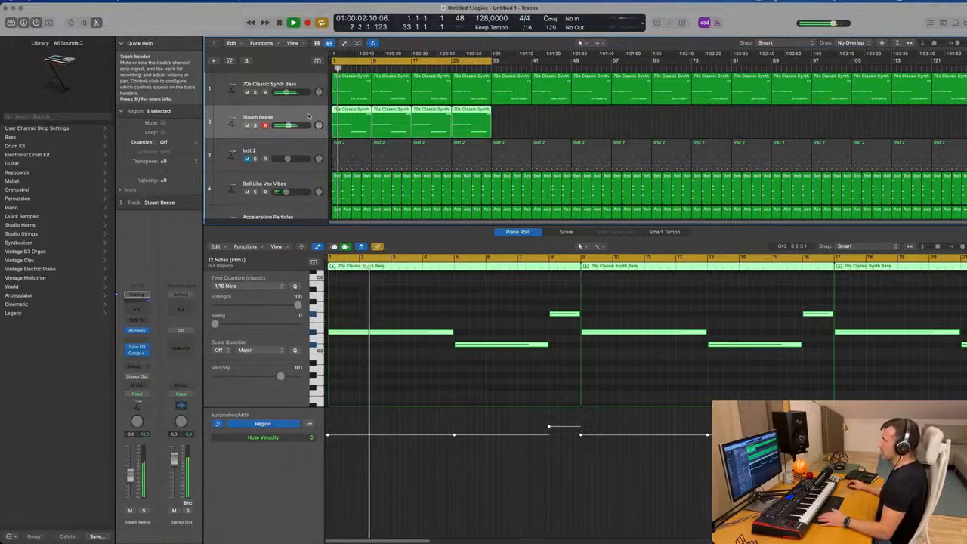
{"action": "key", "text": "Return"}
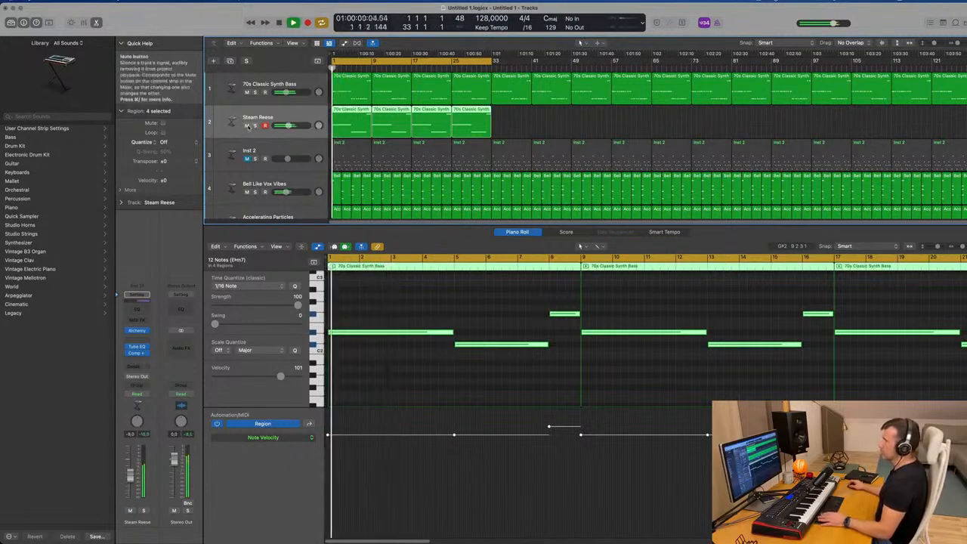
{"action": "left_click", "coordinate": [246, 125]}
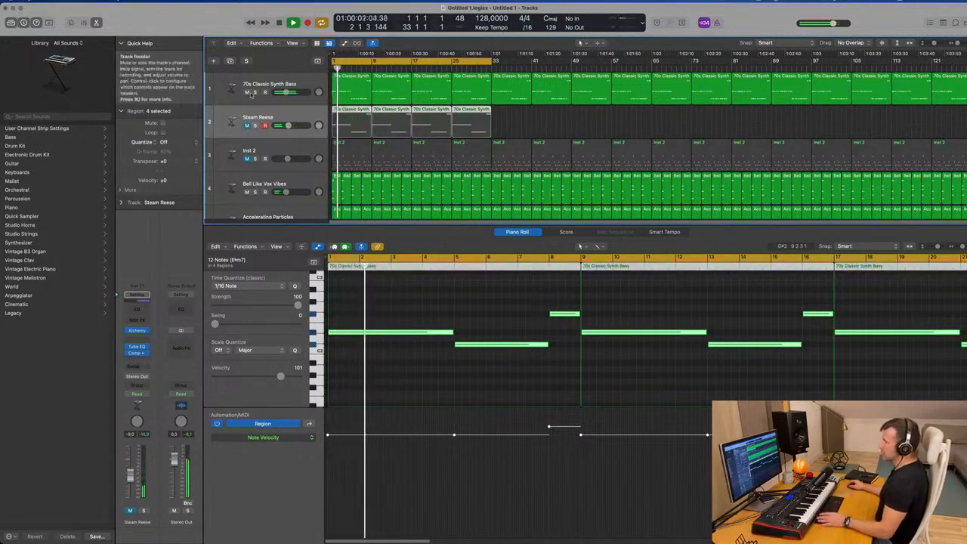
Mute 70s Classic Synth Bass, Accelerating Particles and Angelic Choir, unmute Steam Reese, and play the loop from the start.
{"action": "left_click", "coordinate": [246, 92]}
{"action": "key", "text": "space"}
{"action": "left_click", "coordinate": [245, 126]}
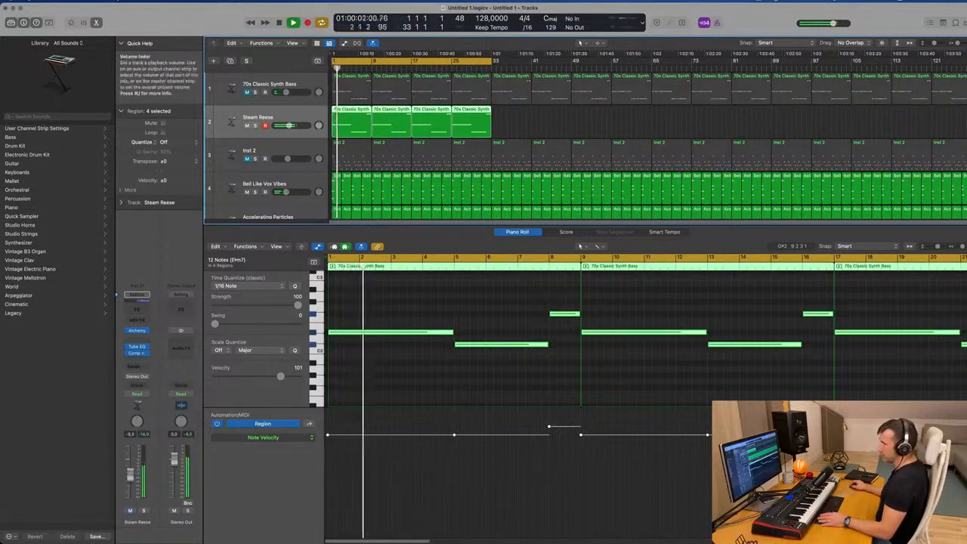
{"action": "scroll", "coordinate": [343, 179], "scroll_direction": "down", "scroll_amount": 5}
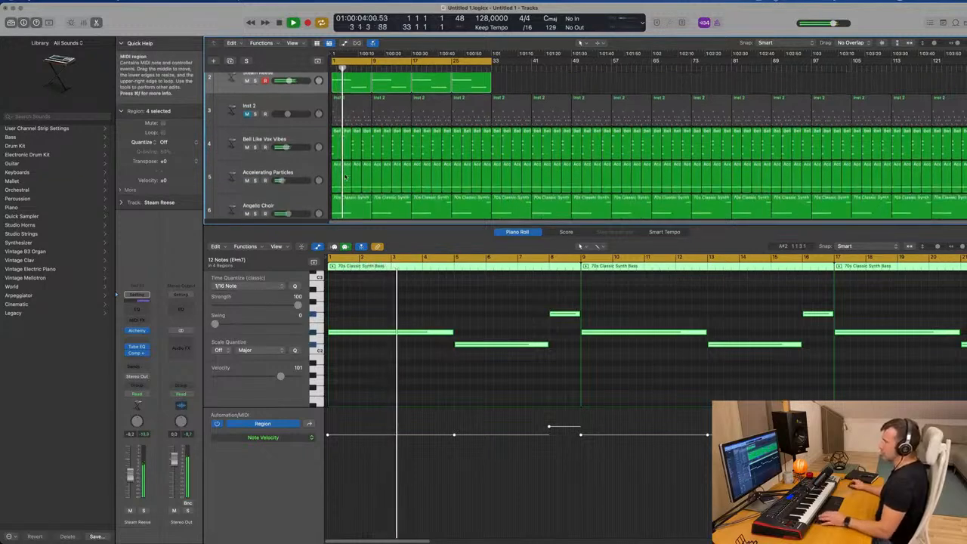
{"action": "left_click", "coordinate": [247, 175]}
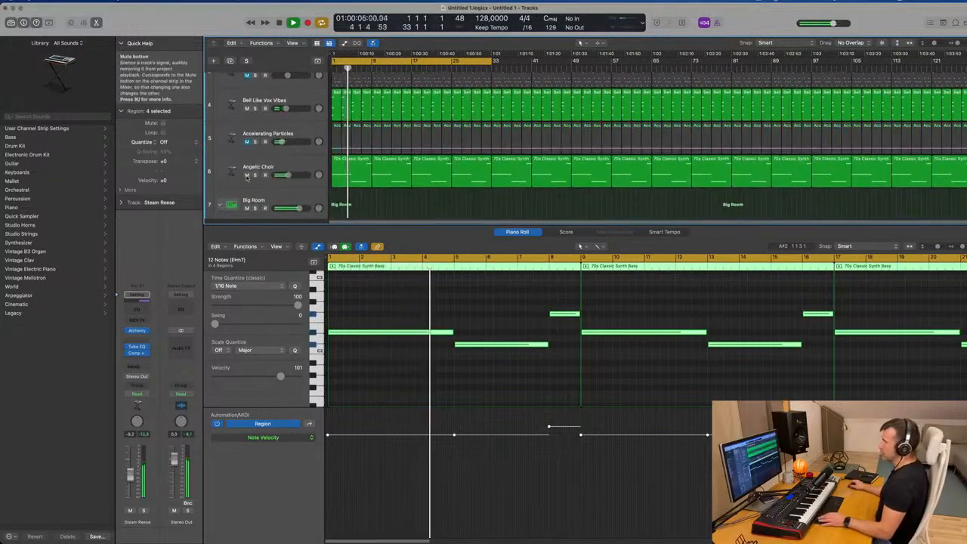
{"action": "key", "text": "Return"}
{"action": "scroll", "coordinate": [272, 167], "scroll_direction": "up", "scroll_amount": 5}
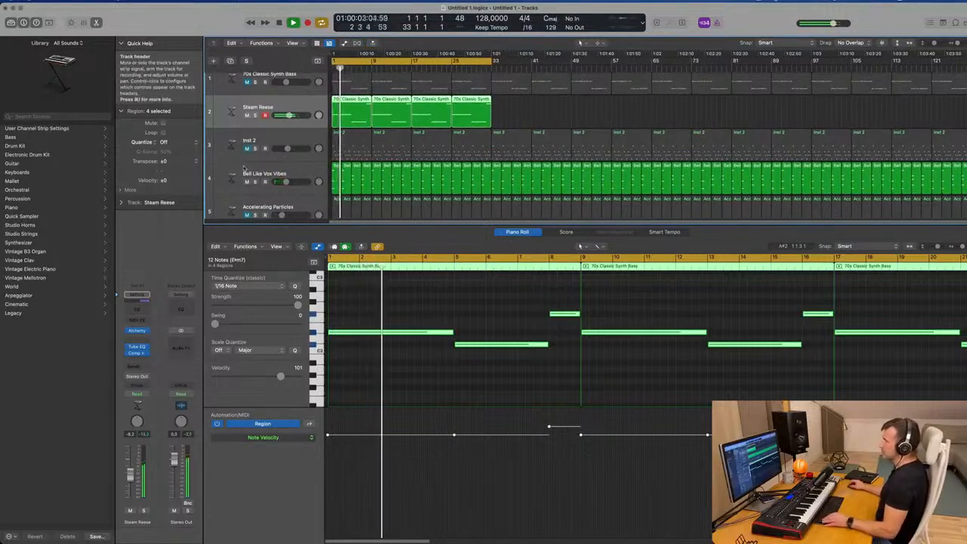
Select and unmute the Inst 2 track, restarting playback from the beginning.
{"action": "left_click", "coordinate": [299, 139]}
{"action": "key", "text": "Return"}
{"action": "left_click", "coordinate": [247, 149]}
{"action": "key", "text": "Return"}
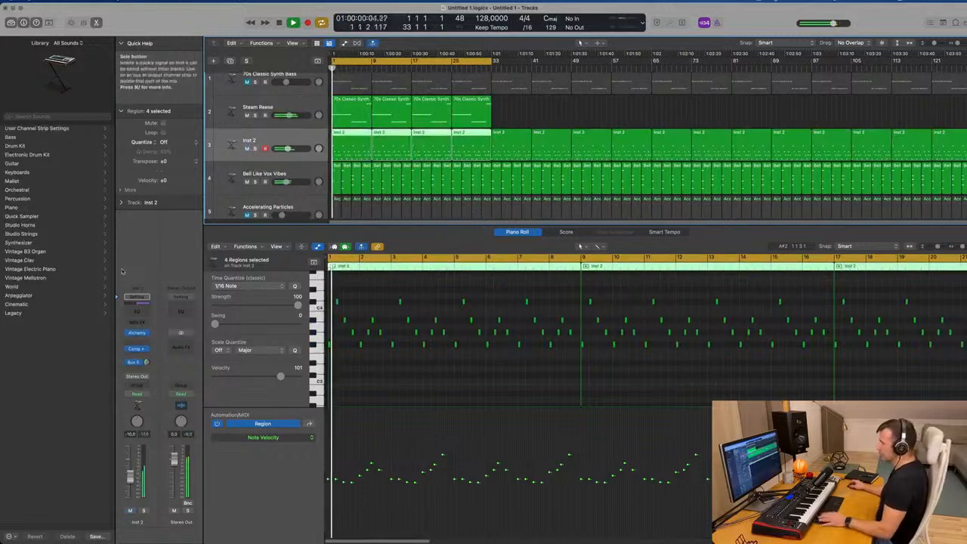
Open Inst 2's Alchemy, set the track's automation mode to Touch, and record a cutoff movement during playback.
{"action": "left_click", "coordinate": [137, 332]}
{"action": "key", "text": "Return"}
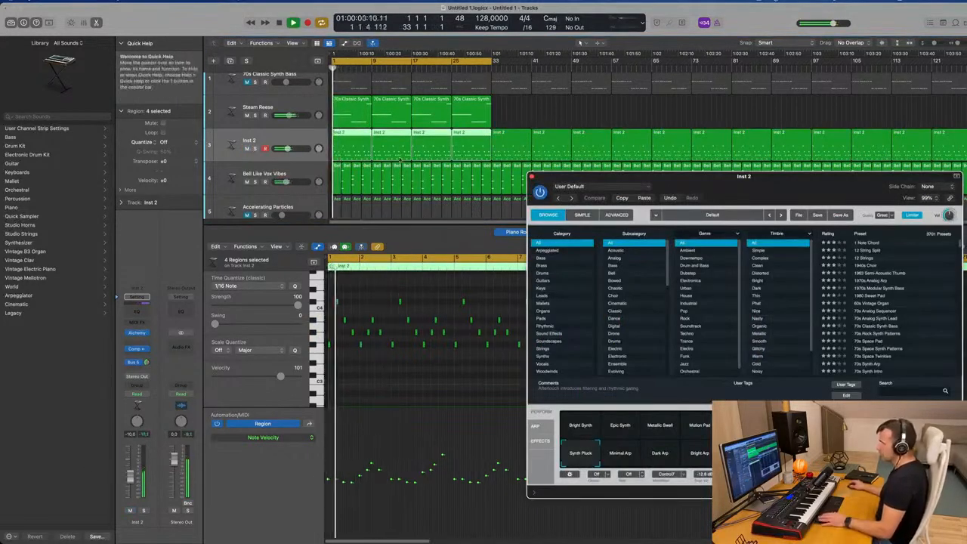
{"action": "left_click", "coordinate": [136, 393]}
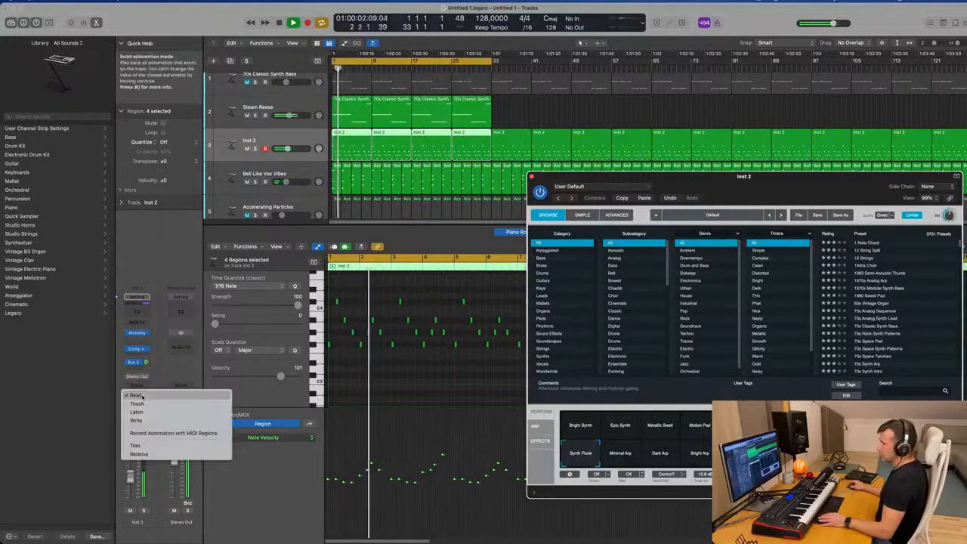
{"action": "left_click", "coordinate": [142, 403]}
{"action": "key", "text": "Return"}
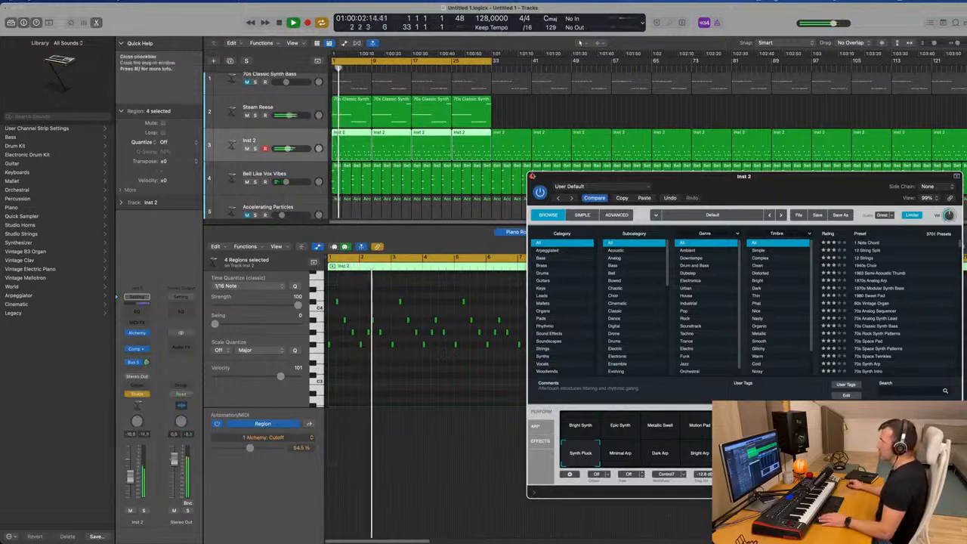
Close Alchemy and show Inst 2's automation in an enlarged track, with Cutoff as the displayed parameter.
{"action": "left_click", "coordinate": [532, 176]}
{"action": "key", "text": "Return"}
{"action": "left_click_drag", "start_coordinate": [308, 161], "coordinate": [308, 183]}
{"action": "key", "text": "a"}
{"action": "key", "text": "ctrl+z"}
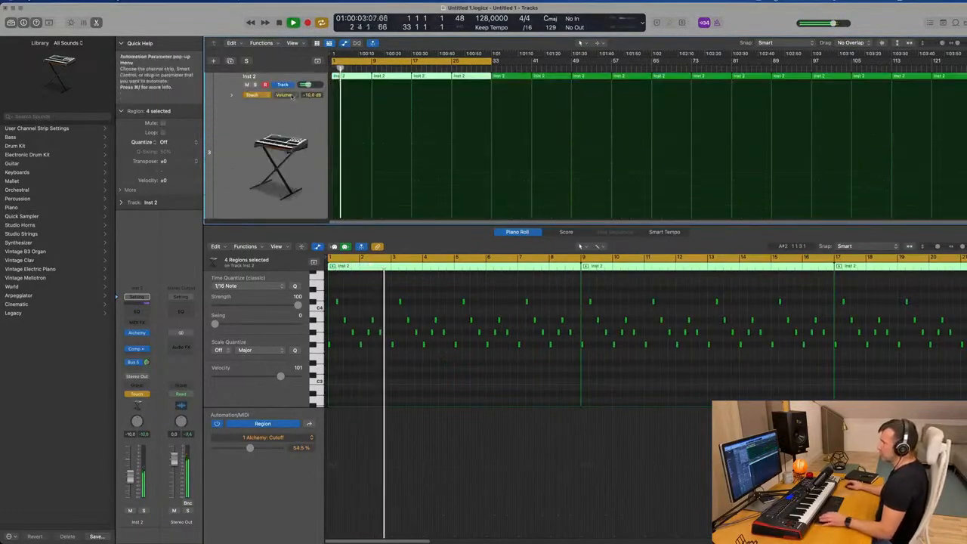
{"action": "left_click", "coordinate": [291, 96]}
{"action": "left_click", "coordinate": [311, 194]}
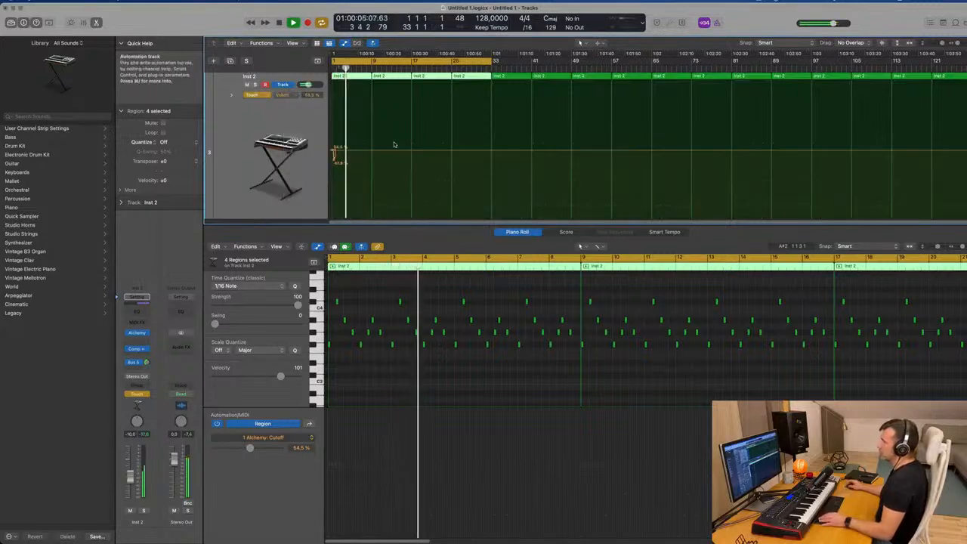
Shape Inst 2's cutoff into a ramp from about 40.4% at bar 1 to 54.5% at bar 9, and set automation to Read.
{"action": "left_click", "coordinate": [330, 149]}
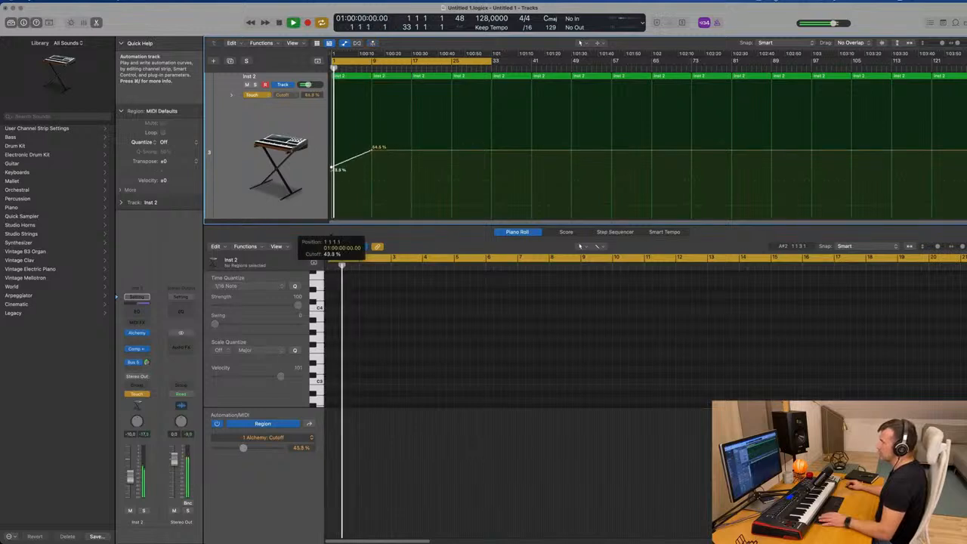
{"action": "left_click", "coordinate": [260, 96]}
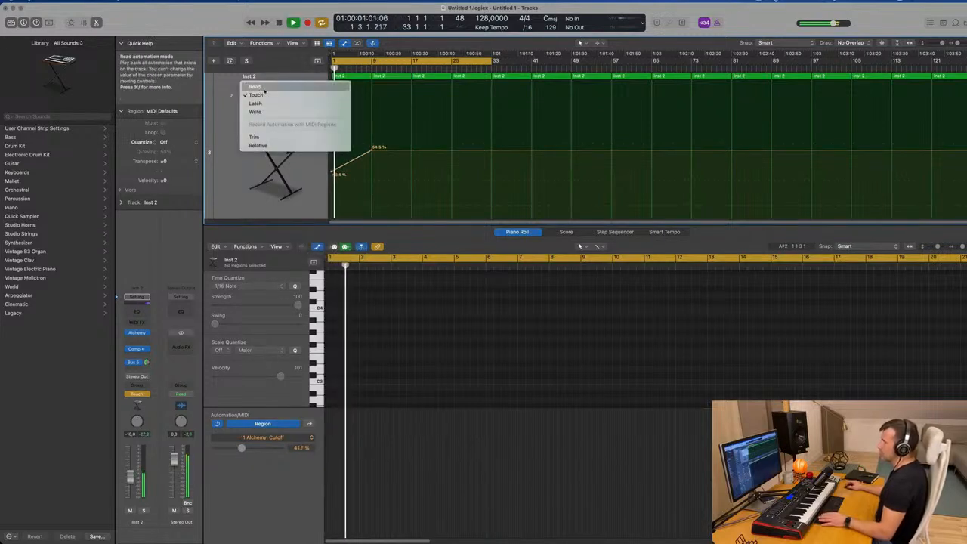
{"action": "left_click", "coordinate": [256, 87]}
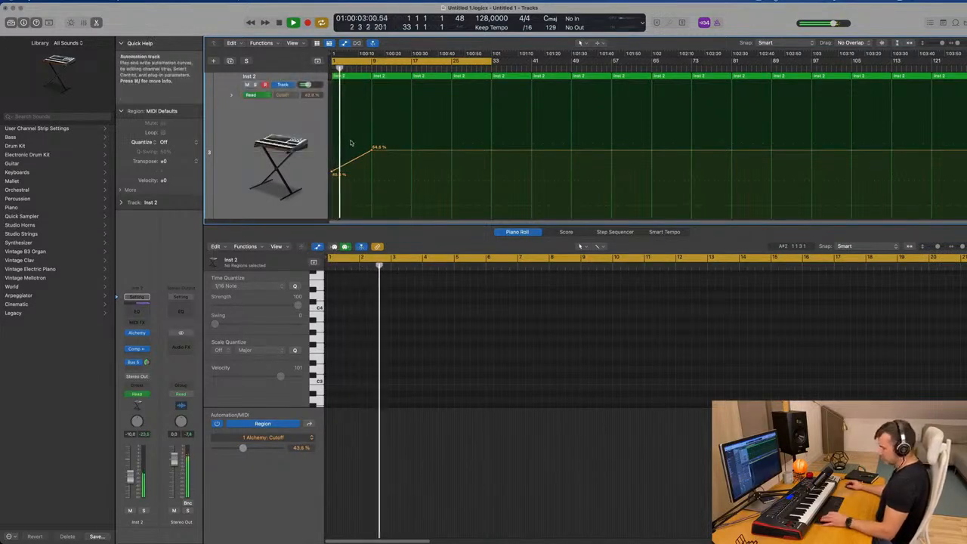
Close the Piano Roll and make the Inst 2 track taller with its automation lane displayed.
{"action": "key", "text": "x"}
{"action": "key", "text": "x"}
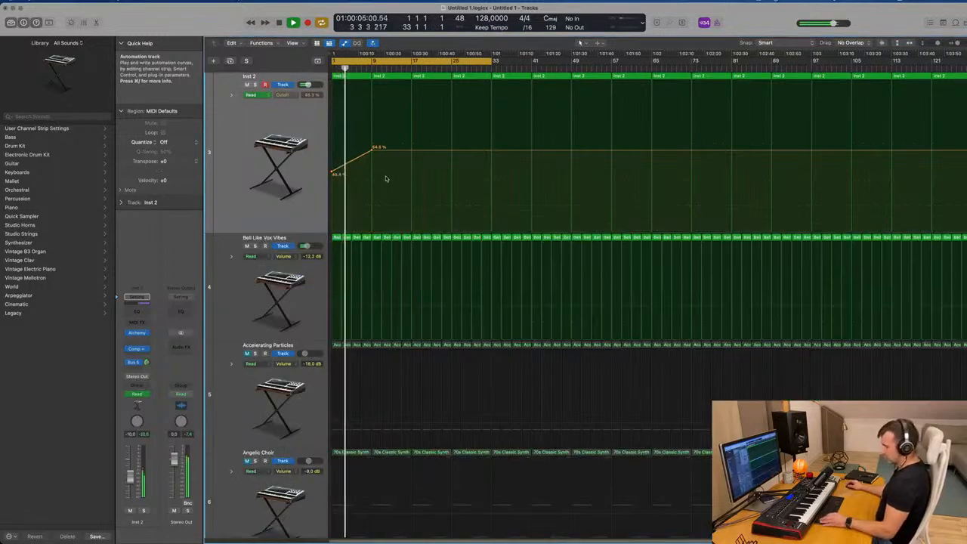
{"action": "key", "text": "a"}
{"action": "scroll", "coordinate": [380, 185], "scroll_direction": "up", "scroll_amount": 5}
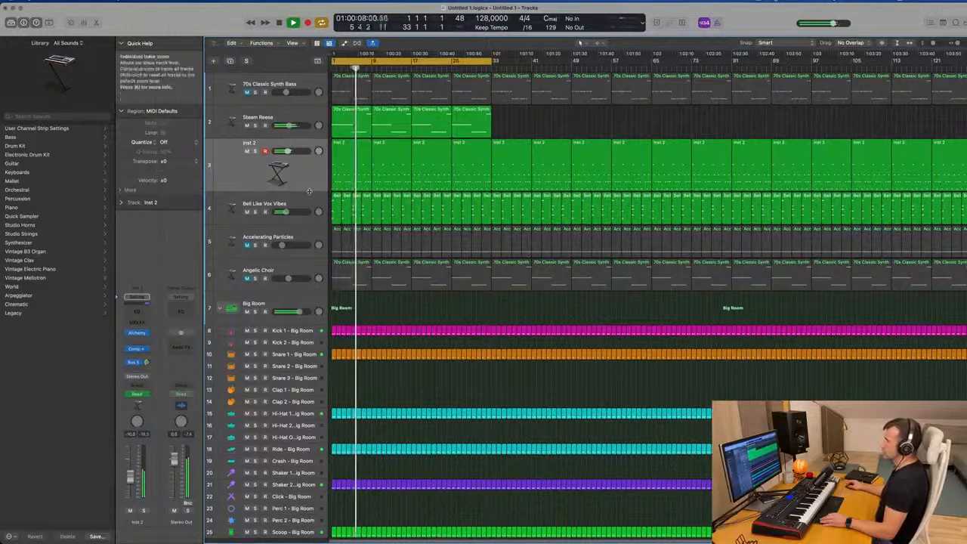
{"action": "left_click_drag", "start_coordinate": [309, 191], "coordinate": [309, 213]}
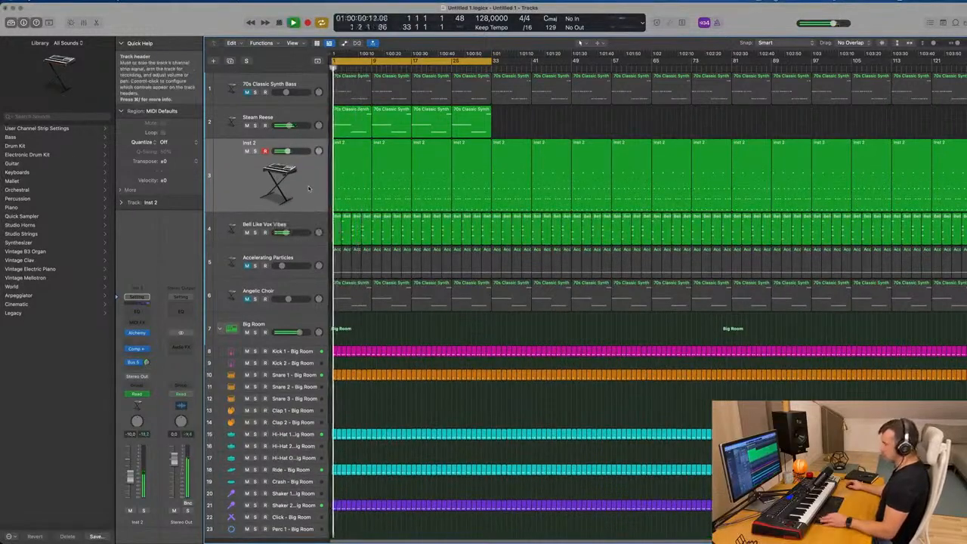
{"action": "key", "text": "a"}
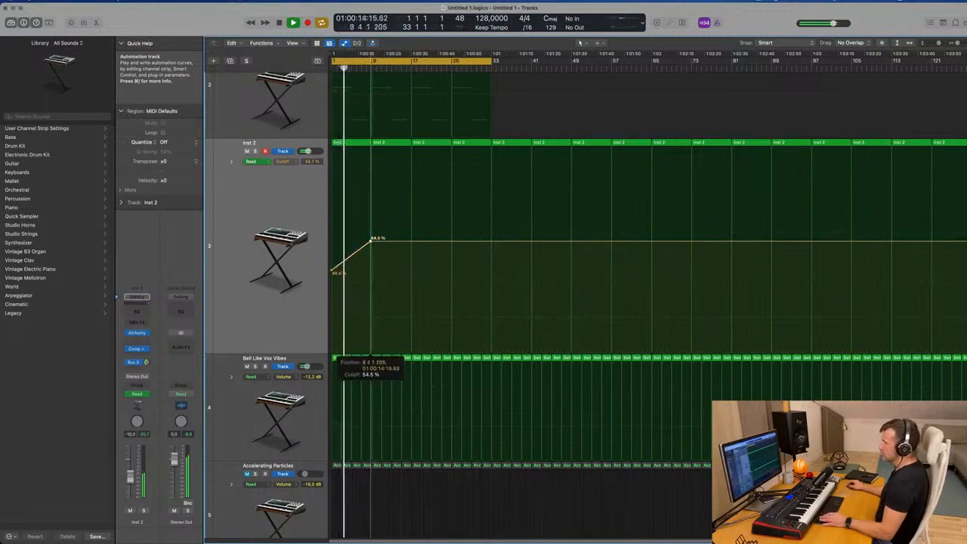
Add cutoff ramps on Inst 2 up to bar 33, dropping to about 38.7% at bar 9, 33% at bar 17 and 27.7% at bar 25.
{"action": "scroll", "coordinate": [372, 242], "scroll_direction": "down", "scroll_amount": 1}
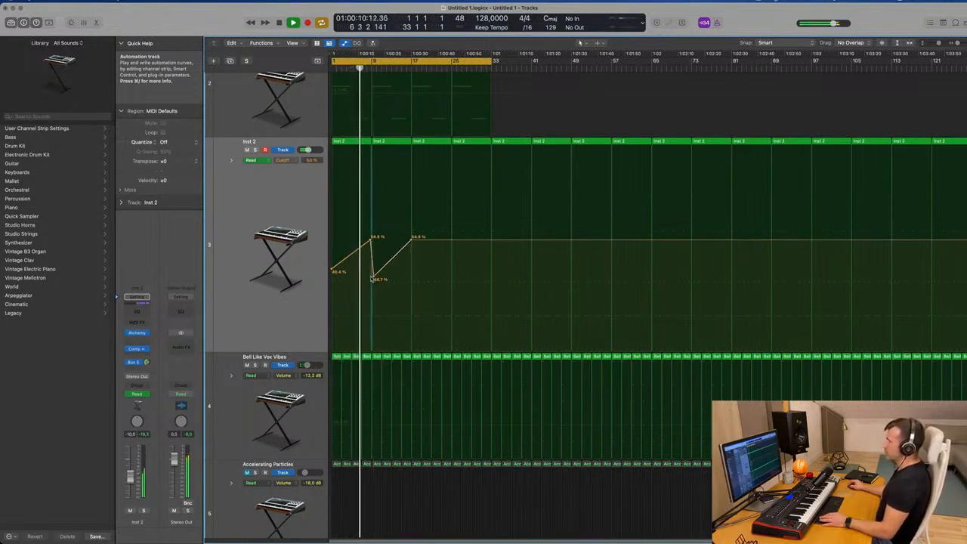
{"action": "left_click_drag", "start_coordinate": [373, 279], "coordinate": [371, 277]}
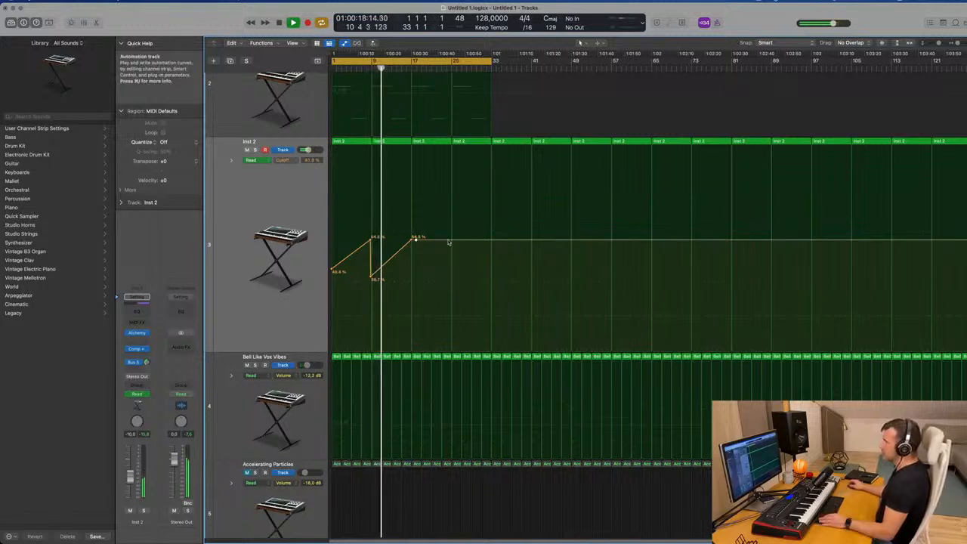
{"action": "left_click_drag", "start_coordinate": [415, 242], "coordinate": [411, 284]}
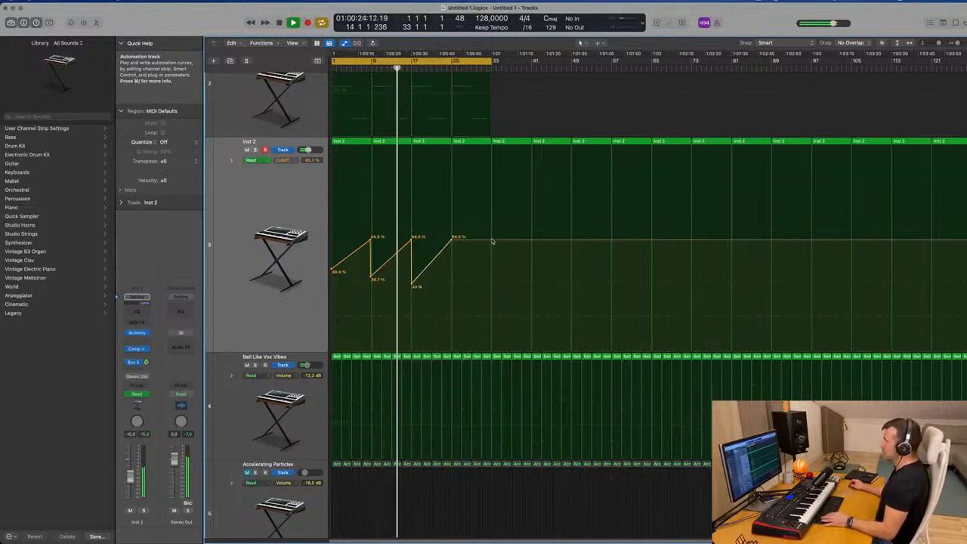
{"action": "left_click", "coordinate": [493, 242]}
{"action": "left_click_drag", "start_coordinate": [456, 240], "coordinate": [451, 294]}
{"action": "scroll", "coordinate": [451, 294], "scroll_direction": "up", "scroll_amount": 3}
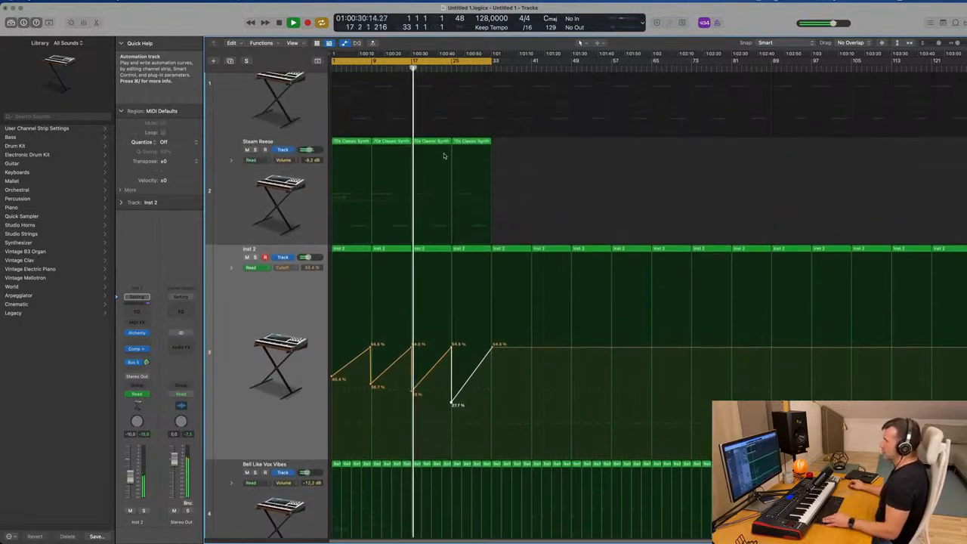
Open Steam Reese's Alchemy, adjust its cutoff control while playing from the start, and move the plug-in window aside.
{"action": "left_click", "coordinate": [285, 180]}
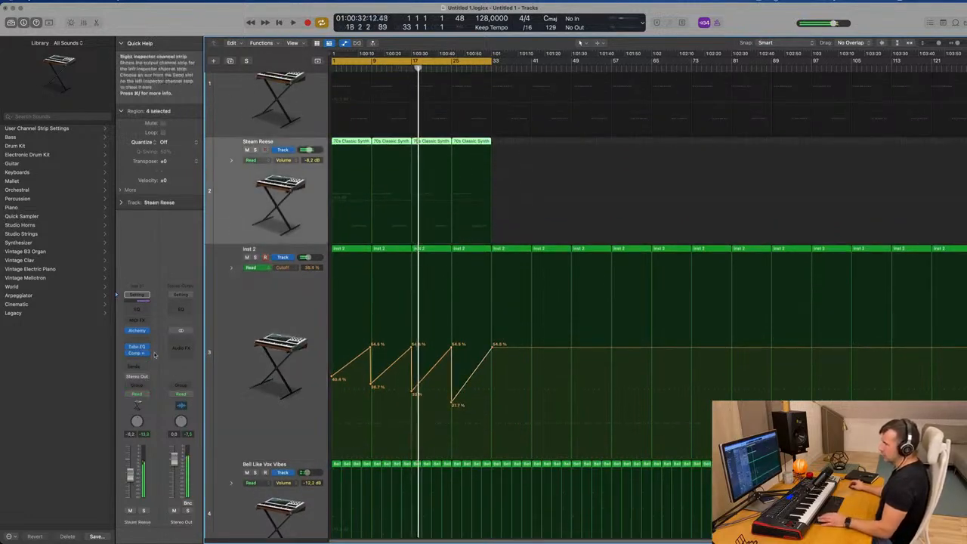
{"action": "key", "text": "Return"}
{"action": "left_click", "coordinate": [137, 330]}
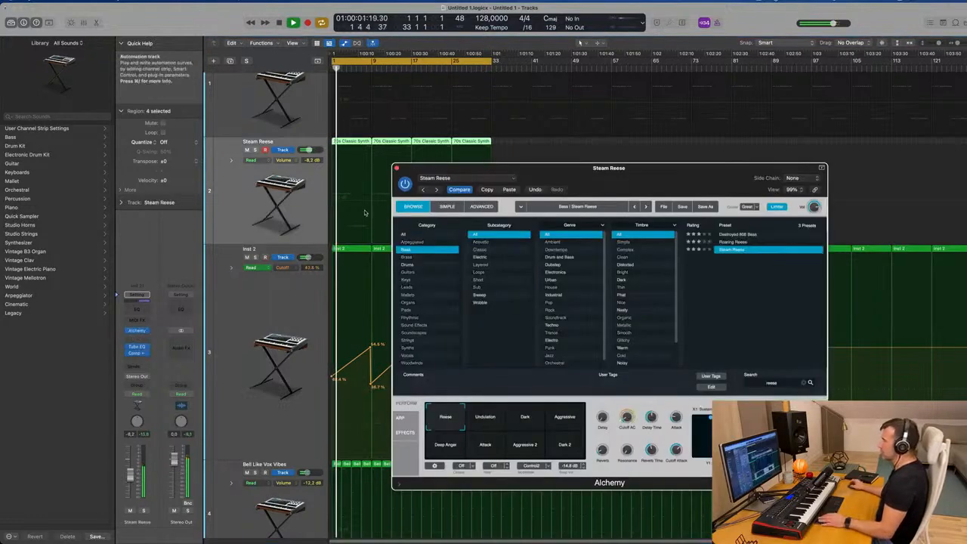
{"action": "mouse_move", "coordinate": [624, 420]}
{"action": "left_mouse_down"}
{"action": "mouse_move", "coordinate": [633, 379]}
{"action": "mouse_move", "coordinate": [631, 408]}
{"action": "left_mouse_up"}
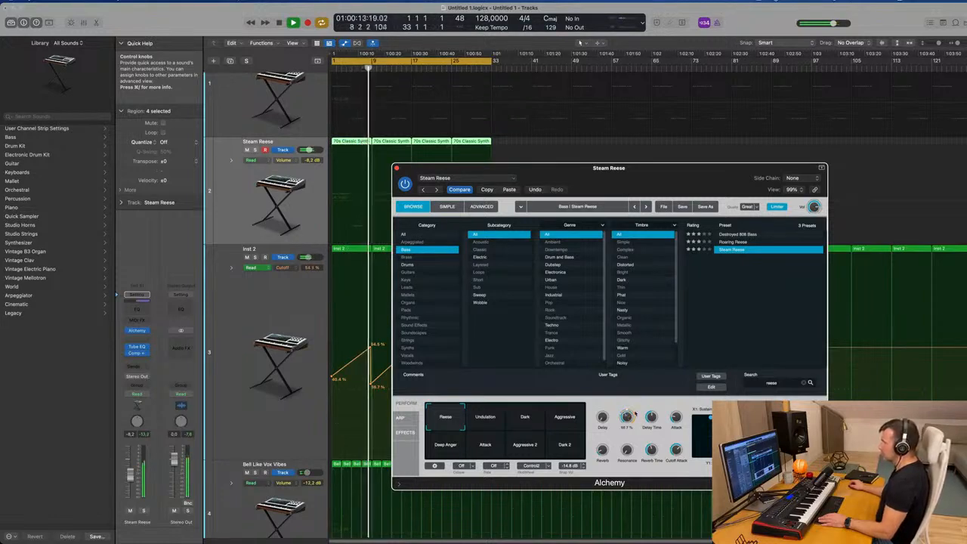
{"action": "left_click_drag", "start_coordinate": [634, 176], "coordinate": [658, 137]}
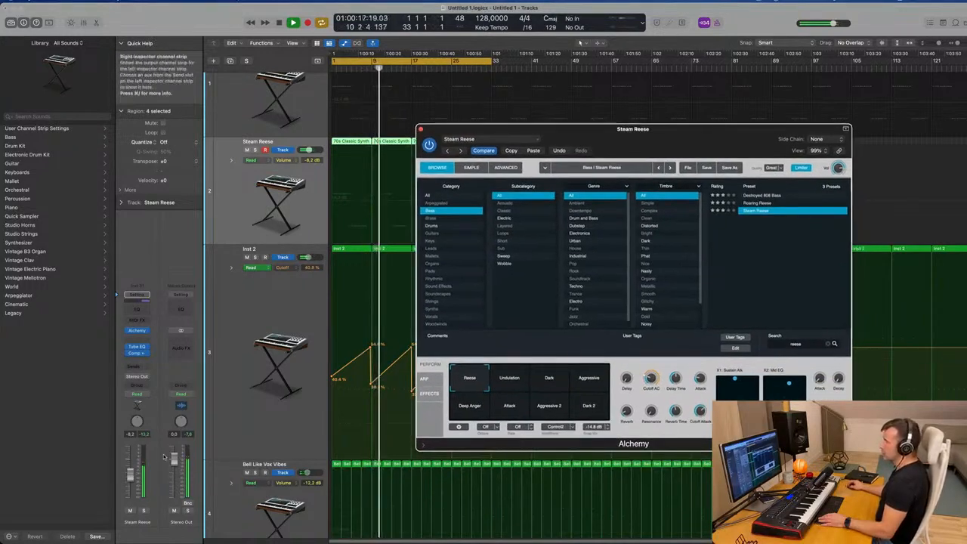
Solo Steam Reese briefly, lower its volume slightly, and close Alchemy.
{"action": "left_click", "coordinate": [254, 149]}
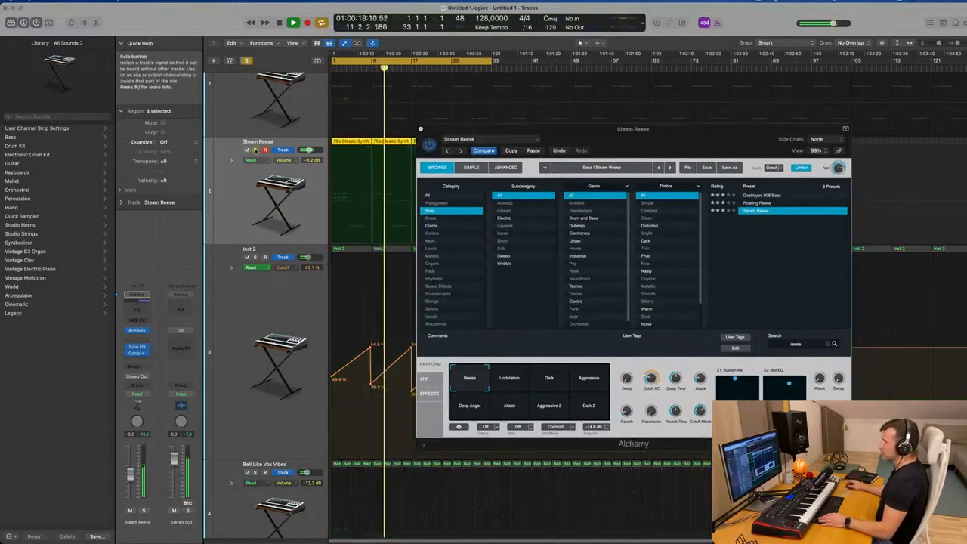
{"action": "left_click", "coordinate": [255, 150]}
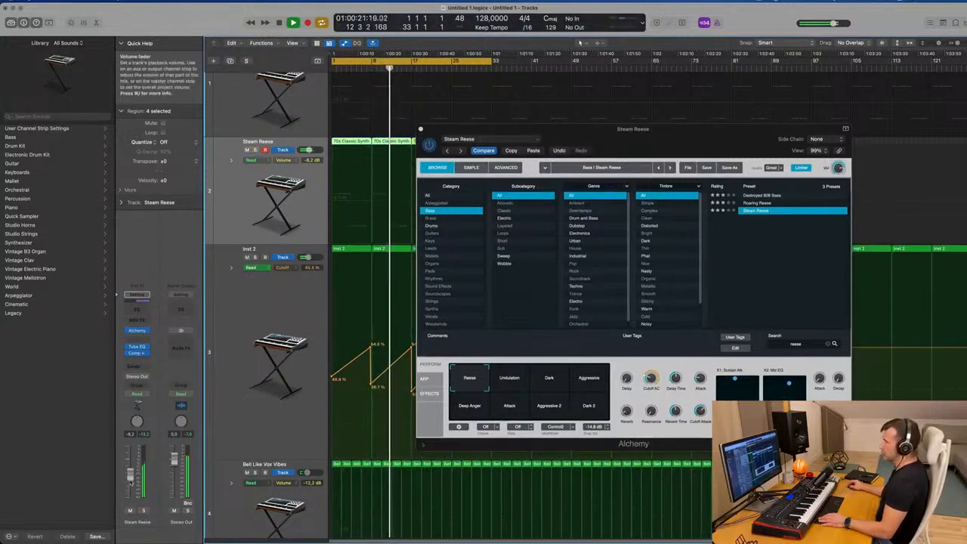
{"action": "left_click", "coordinate": [421, 130]}
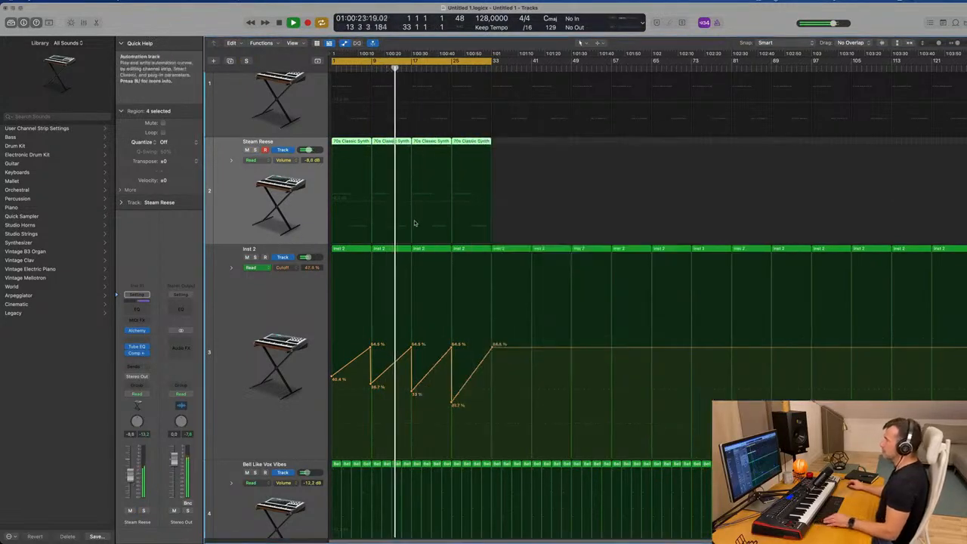
Reduce the track heights to show the whole arrangement, unmute Accelerating Particles and Angelic Choir, and play from the start.
{"action": "scroll", "coordinate": [417, 222], "scroll_direction": "up", "scroll_amount": 2}
{"action": "scroll", "coordinate": [420, 219], "scroll_direction": "up", "scroll_amount": 5}
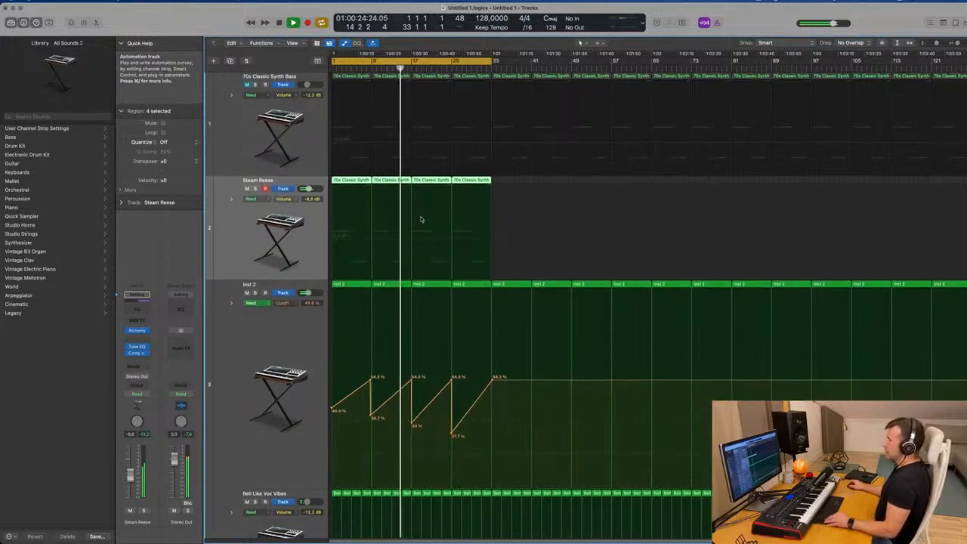
{"action": "scroll", "coordinate": [421, 218], "scroll_direction": "up", "scroll_amount": 3}
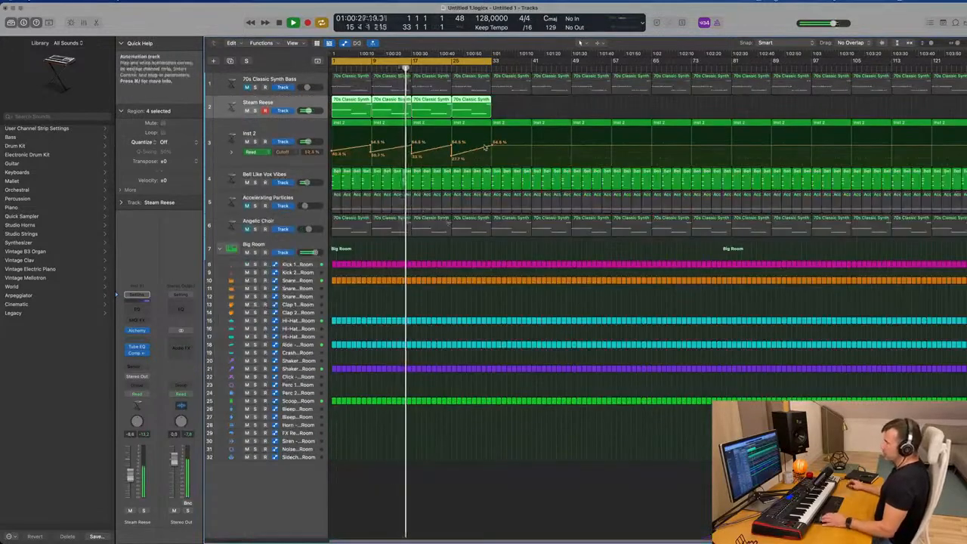
{"action": "left_click", "coordinate": [246, 205]}
{"action": "left_click", "coordinate": [246, 228]}
{"action": "key", "text": "Return"}
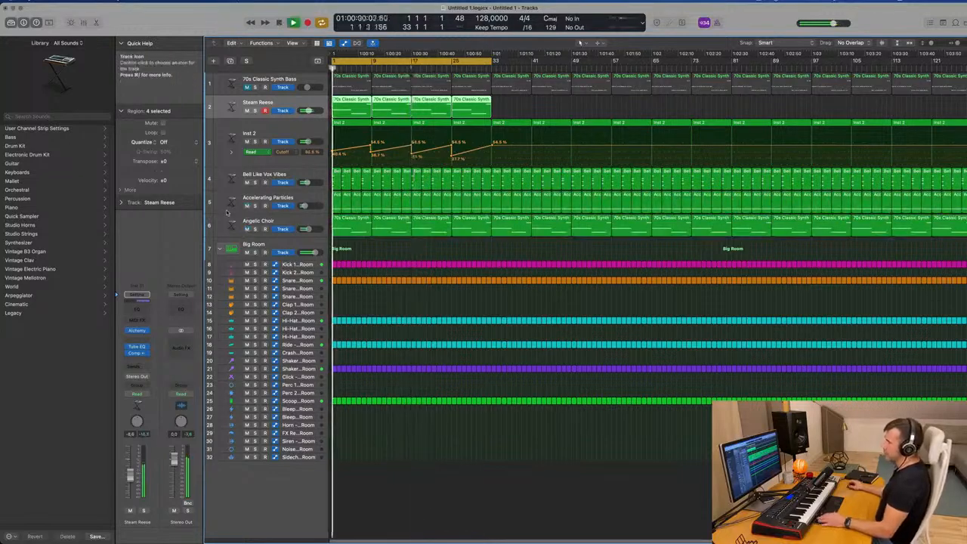
Select Angelic Choir, and audition Accelerating Particles and Bell Like Vox Vibes by briefly soloing each one.
{"action": "left_click", "coordinate": [294, 222]}
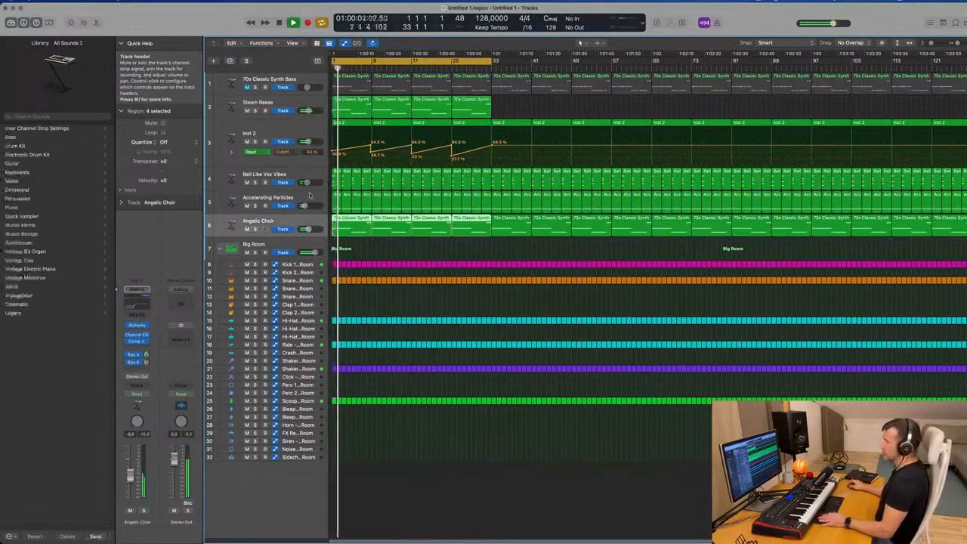
{"action": "left_click", "coordinate": [309, 196]}
{"action": "left_click", "coordinate": [255, 206]}
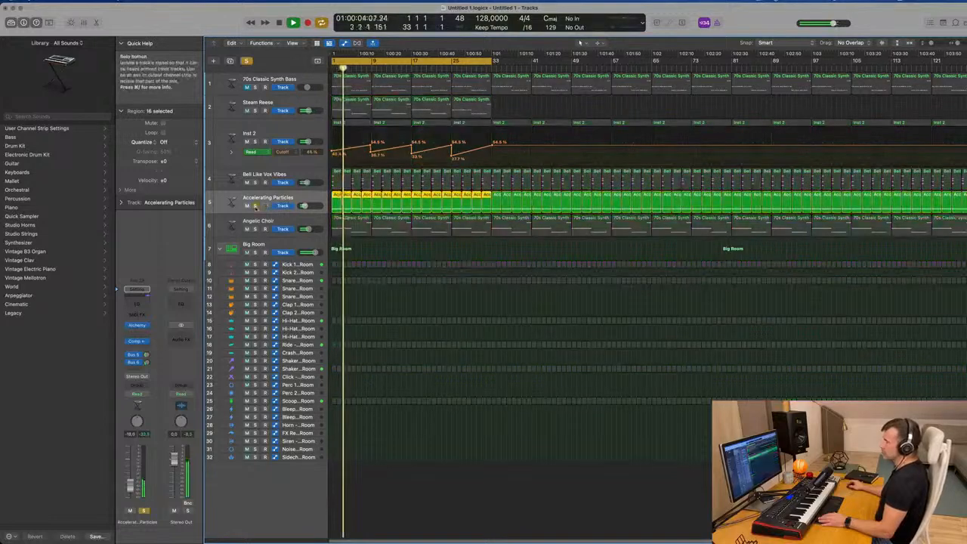
{"action": "left_click", "coordinate": [255, 205]}
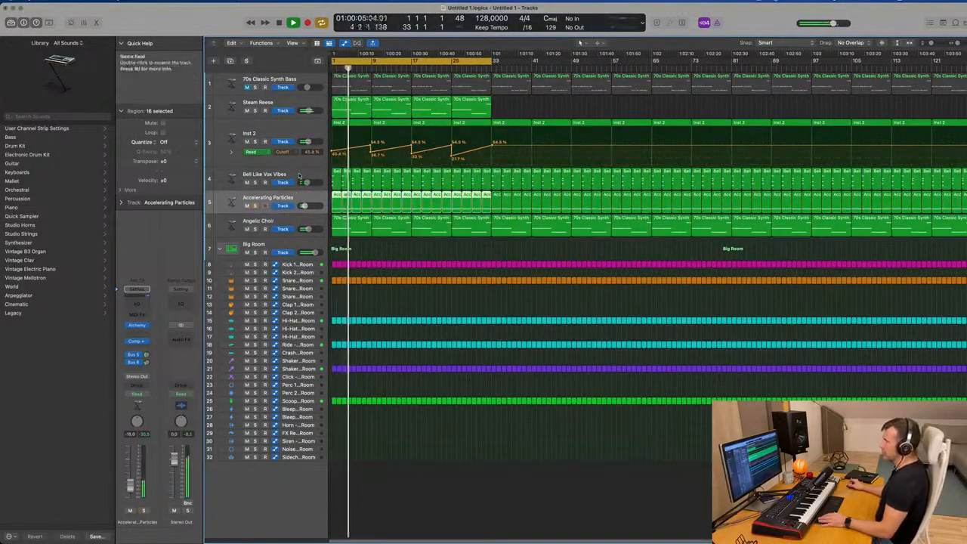
{"action": "left_click", "coordinate": [260, 178]}
{"action": "left_click", "coordinate": [255, 182]}
{"action": "left_click", "coordinate": [256, 182]}
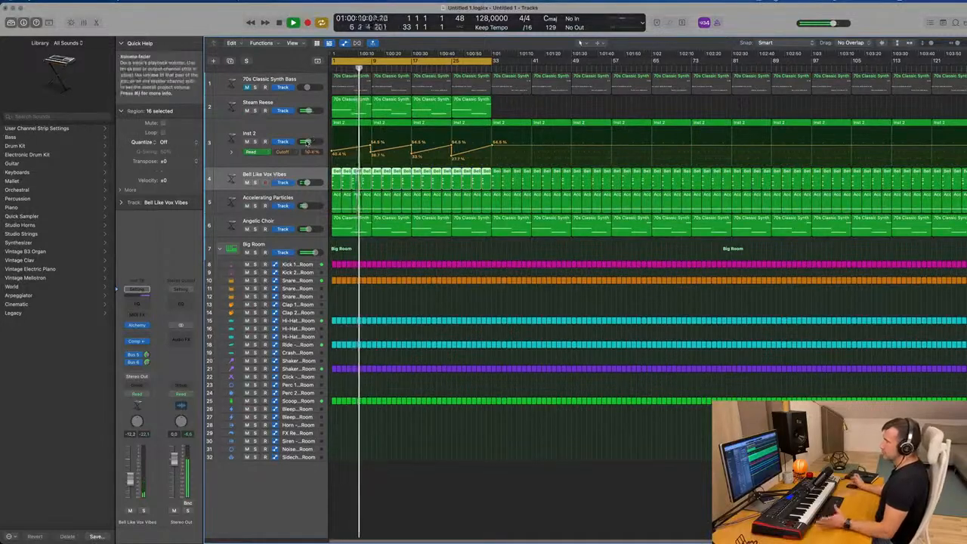
Duplicate the Bell Like Vox Vibes track and copy its first region onto the start of the new track.
{"action": "left_click", "coordinate": [247, 130]}
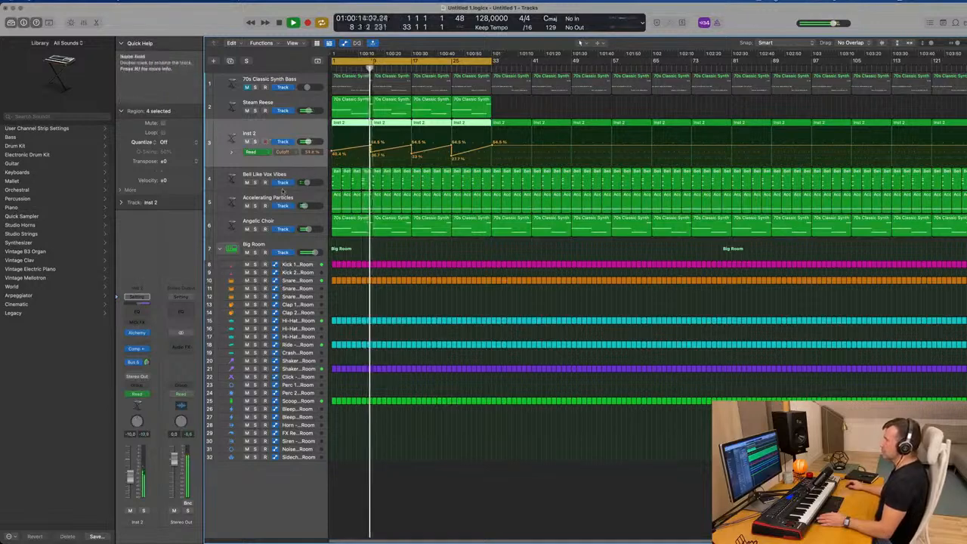
{"action": "left_click", "coordinate": [298, 177]}
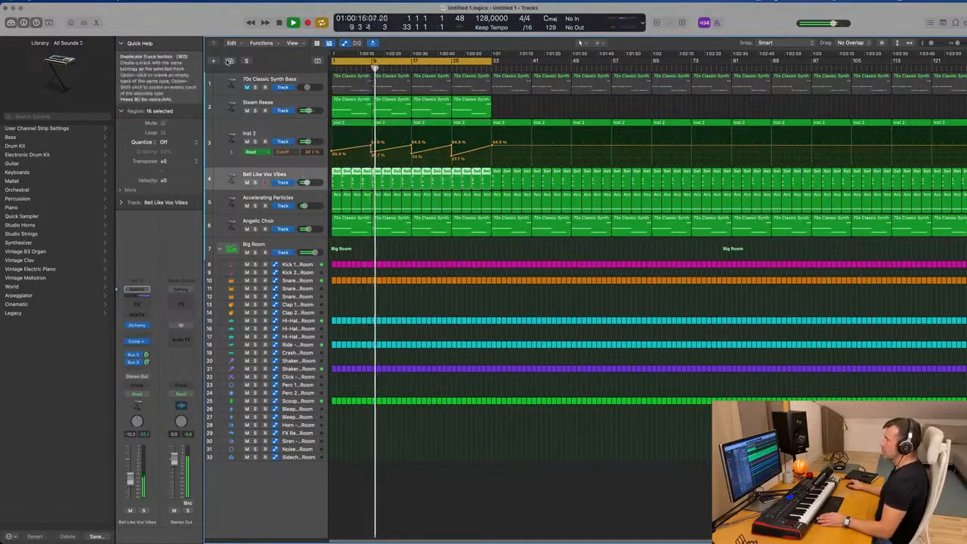
{"action": "key", "text": "super+d"}
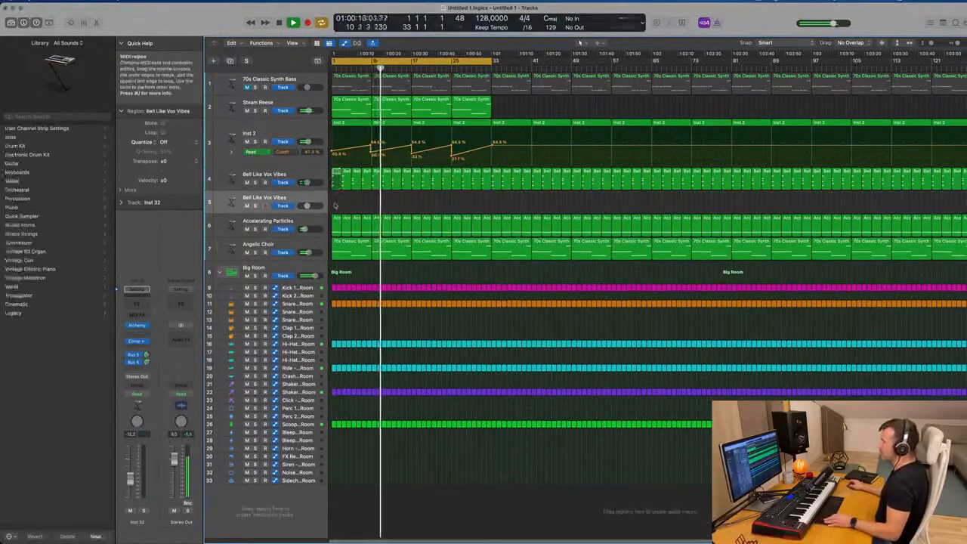
{"action": "left_click_drag", "start_coordinate": [338, 187], "coordinate": [371, 209]}
Open the copied region in the Piano Roll and lengthen its three chord notes to fill the eight-bar region.
{"action": "double_click", "coordinate": [365, 198]}
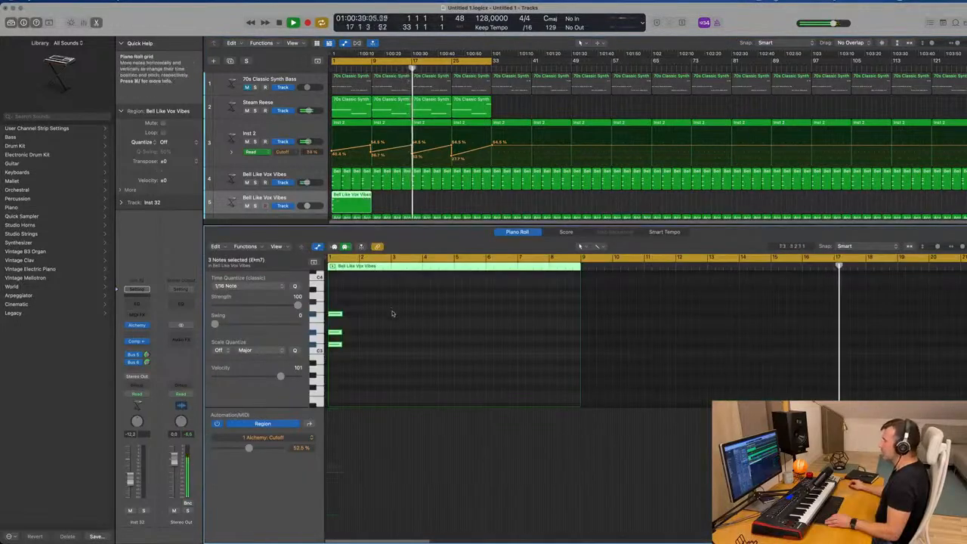
{"action": "left_click_drag", "start_coordinate": [390, 306], "coordinate": [344, 370]}
{"action": "left_click_drag", "start_coordinate": [350, 304], "coordinate": [570, 352]}
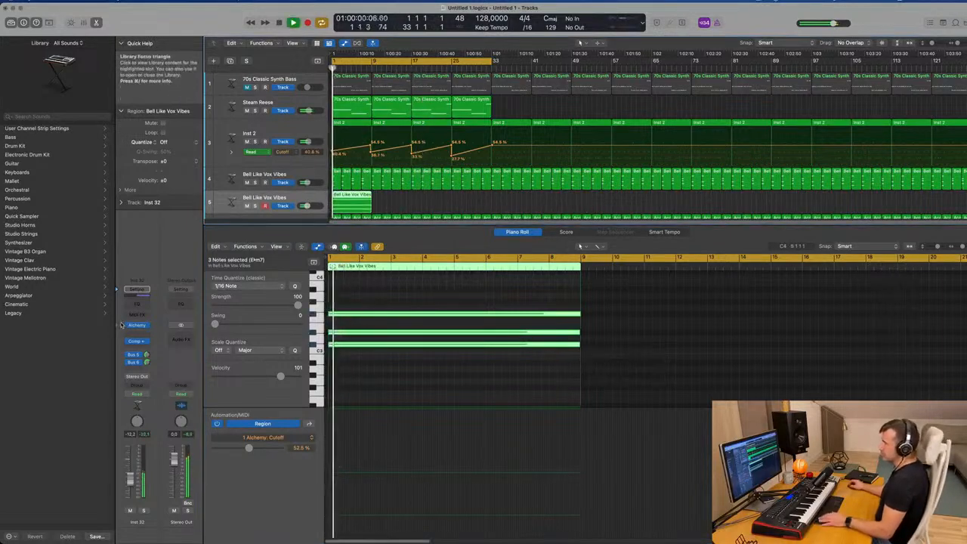
Open Alchemy on the duplicated track, search for "198", load the Sunrise 1984 preset, and move the plug-in window aside.
{"action": "left_click", "coordinate": [135, 289]}
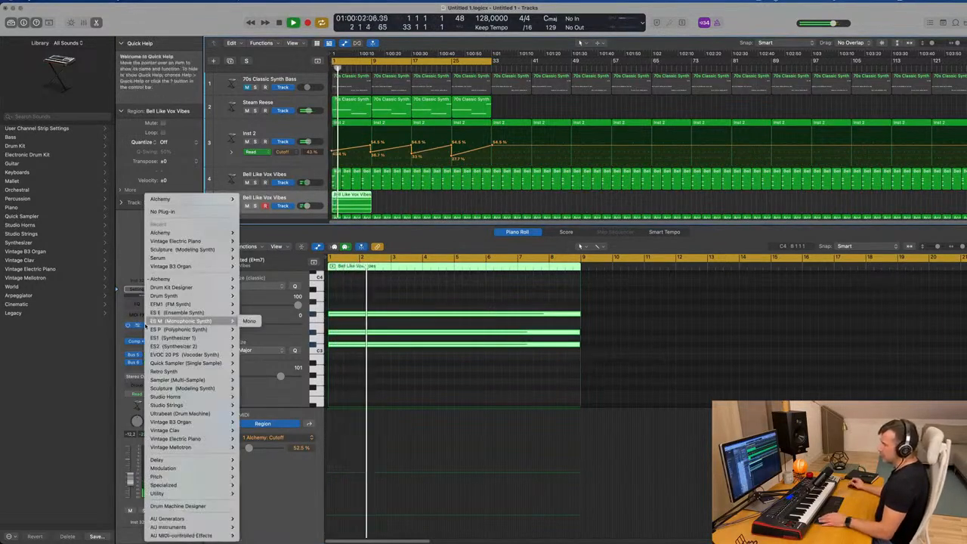
{"action": "left_click", "coordinate": [136, 324]}
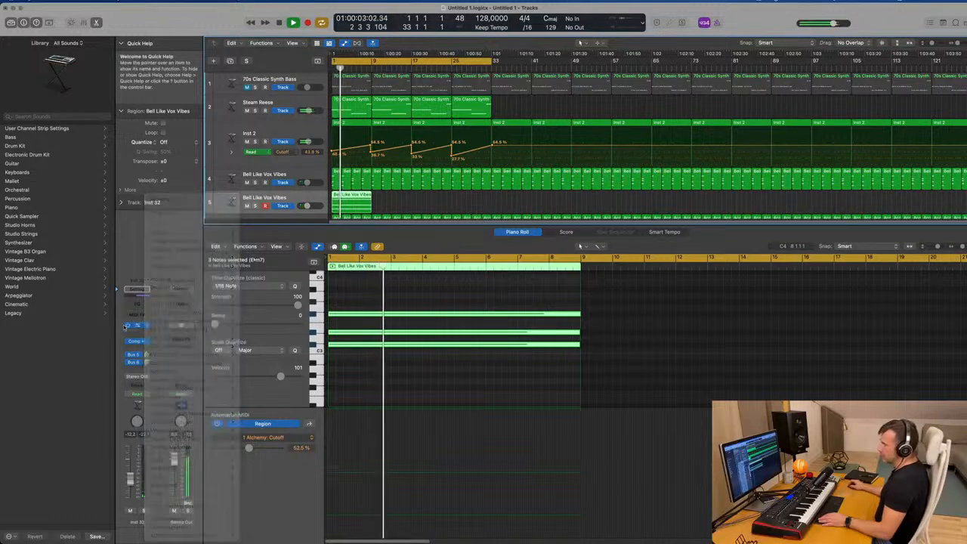
{"action": "left_click", "coordinate": [136, 325]}
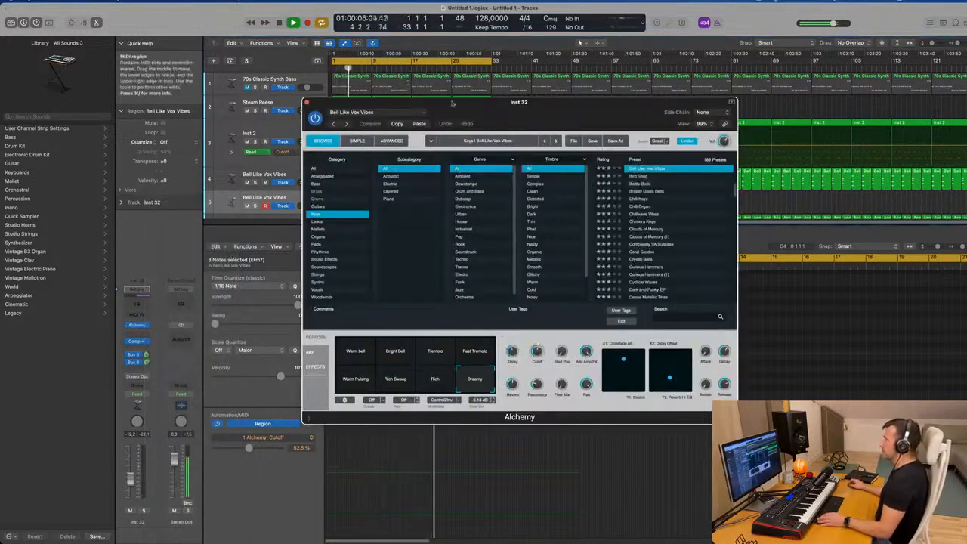
{"action": "left_click_drag", "start_coordinate": [479, 112], "coordinate": [431, 90]}
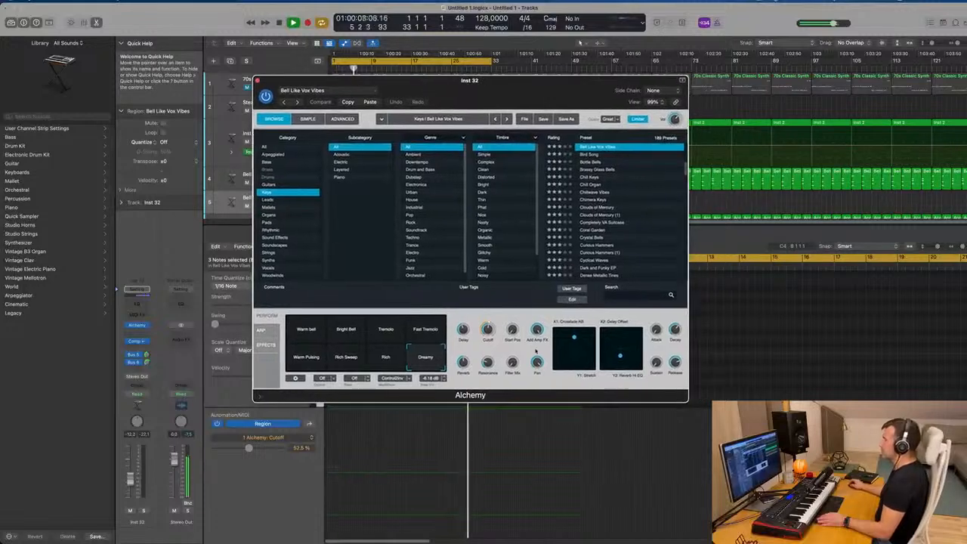
{"action": "type", "text": "198"}
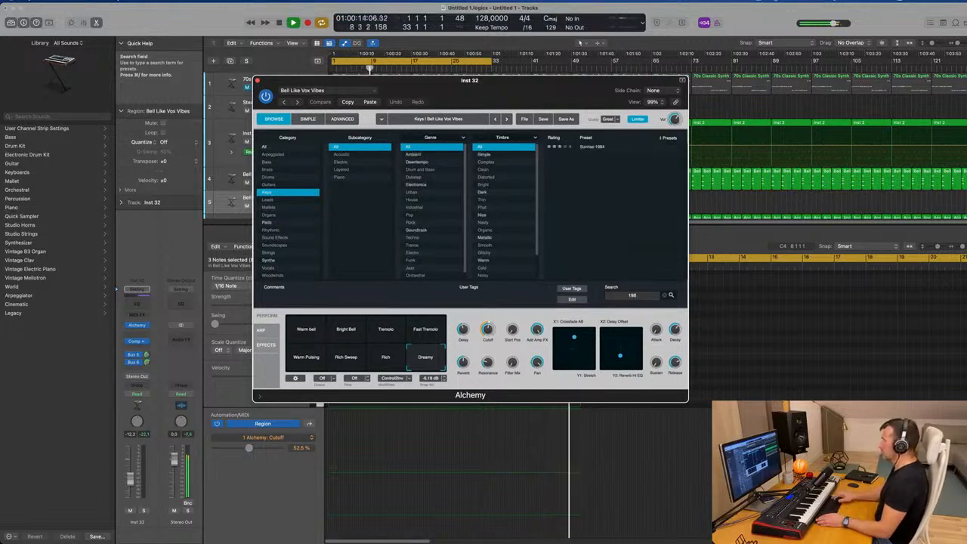
{"action": "left_click", "coordinate": [593, 147]}
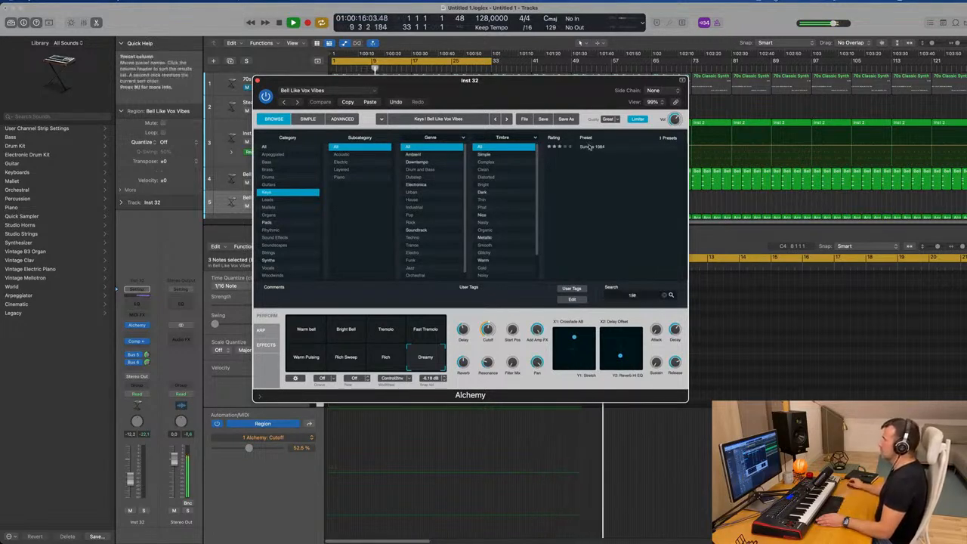
{"action": "left_click", "coordinate": [590, 147]}
{"action": "left_click_drag", "start_coordinate": [557, 93], "coordinate": [795, 129]}
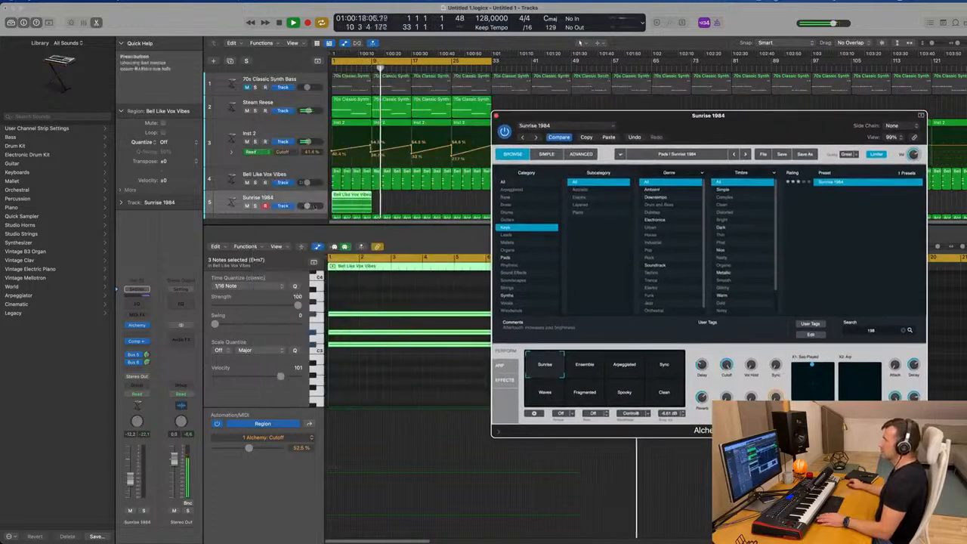
Play from the start and switch Sunrise 1984 to its Arpeggiated performance snapshot, replaying the part to hear it.
{"action": "key", "text": "Return"}
{"action": "left_click", "coordinate": [406, 288]}
{"action": "key", "text": "Return"}
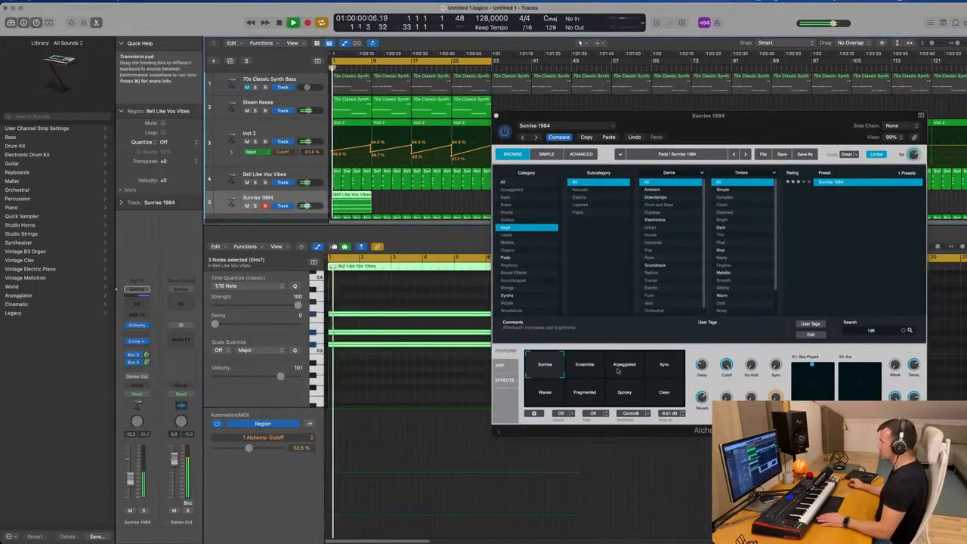
{"action": "left_click", "coordinate": [617, 371]}
{"action": "left_click_drag", "start_coordinate": [751, 124], "coordinate": [665, 155]}
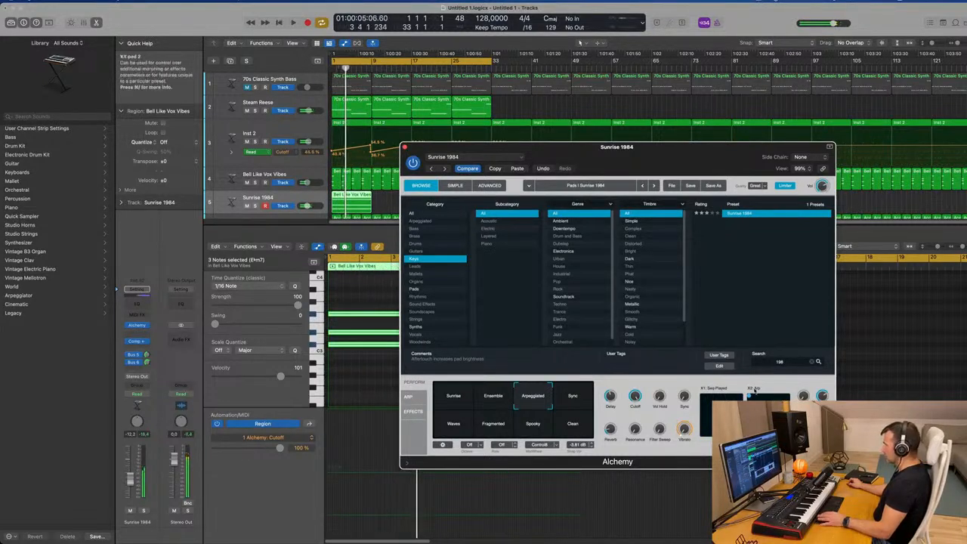
{"action": "key", "text": "space"}
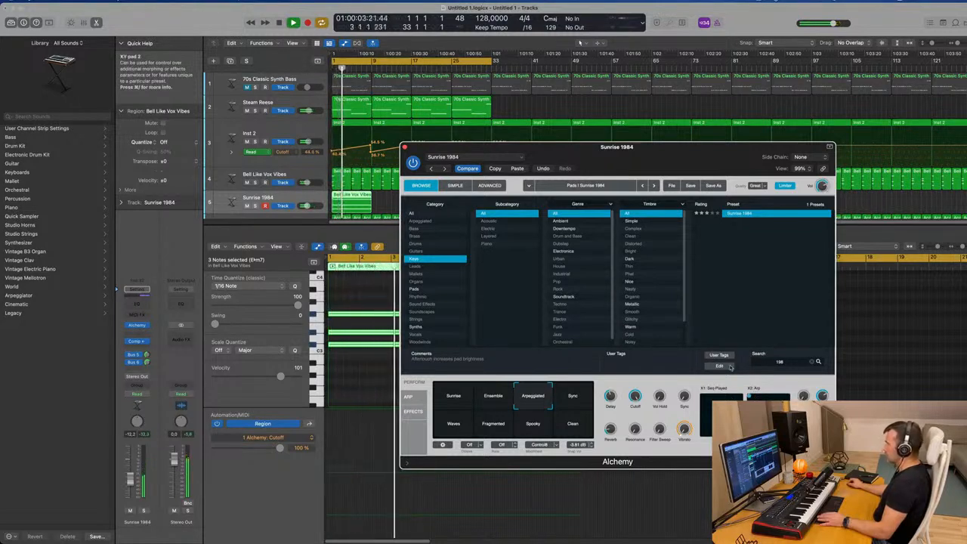
{"action": "key", "text": "space"}
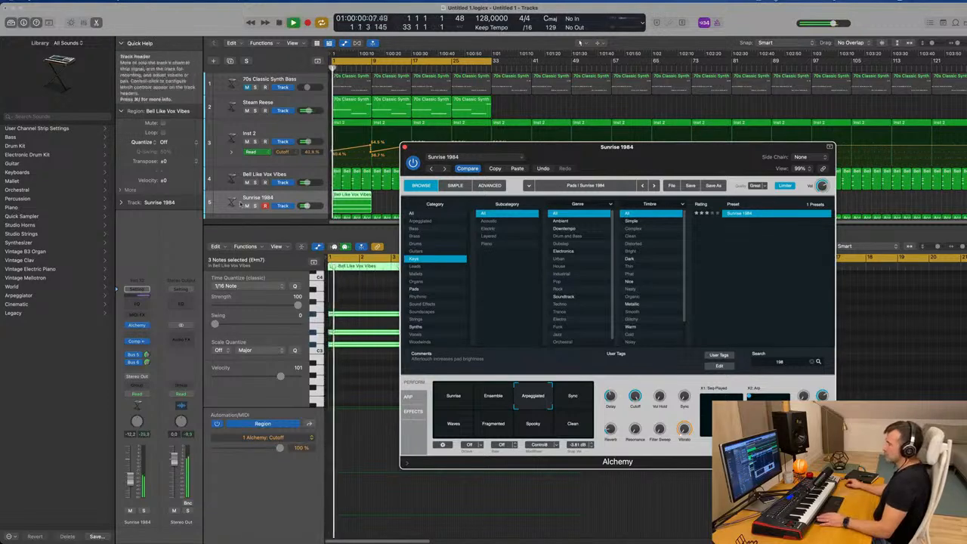
Solo Sunrise 1984, set its Alchemy cutoff to about 59%, and adjust the Bus 5 and Bus 6 send levels.
{"action": "left_click", "coordinate": [254, 206]}
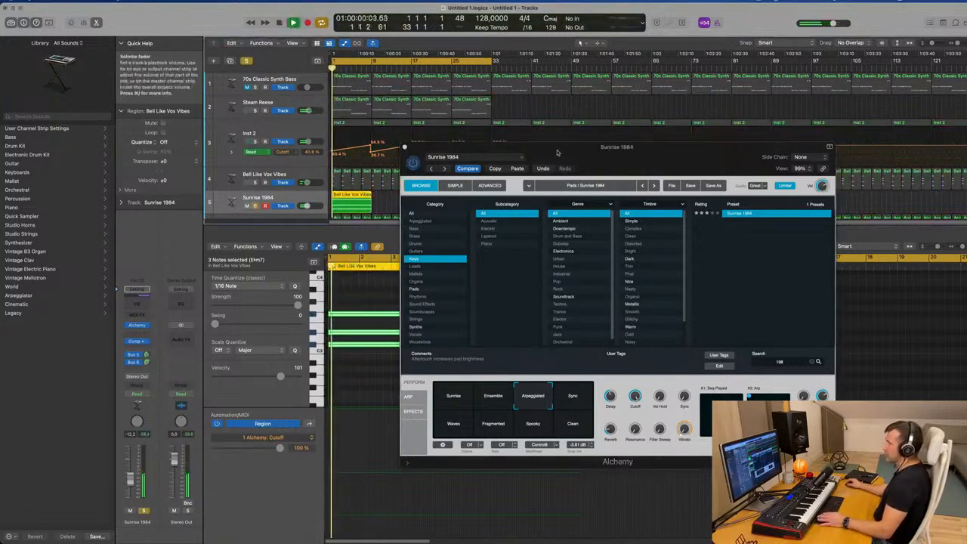
{"action": "left_click_drag", "start_coordinate": [617, 142], "coordinate": [599, 97]}
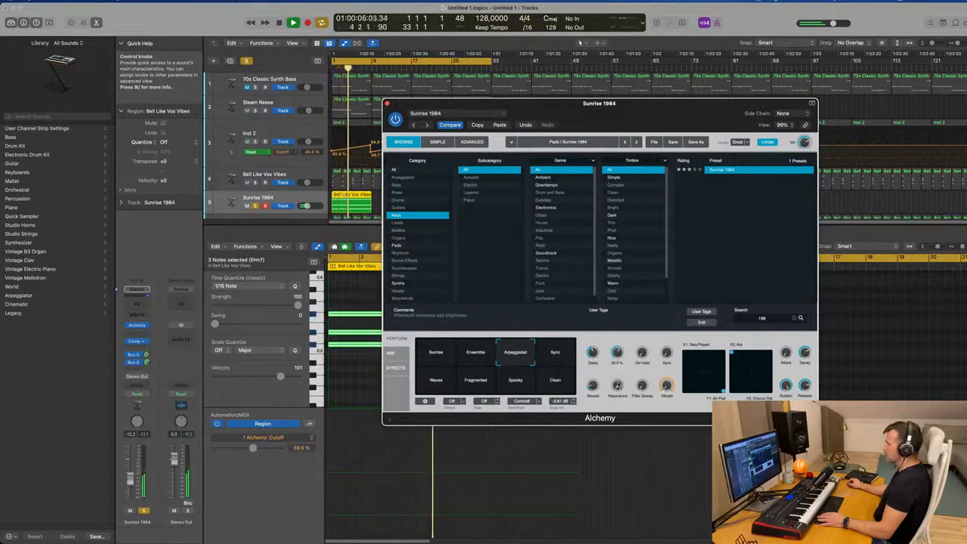
{"action": "left_click", "coordinate": [148, 355]}
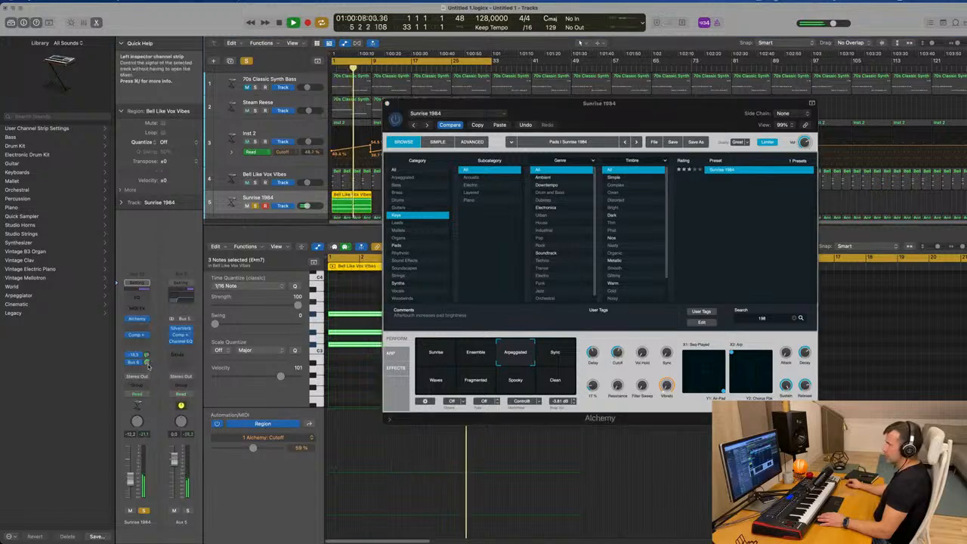
{"action": "left_click", "coordinate": [148, 362]}
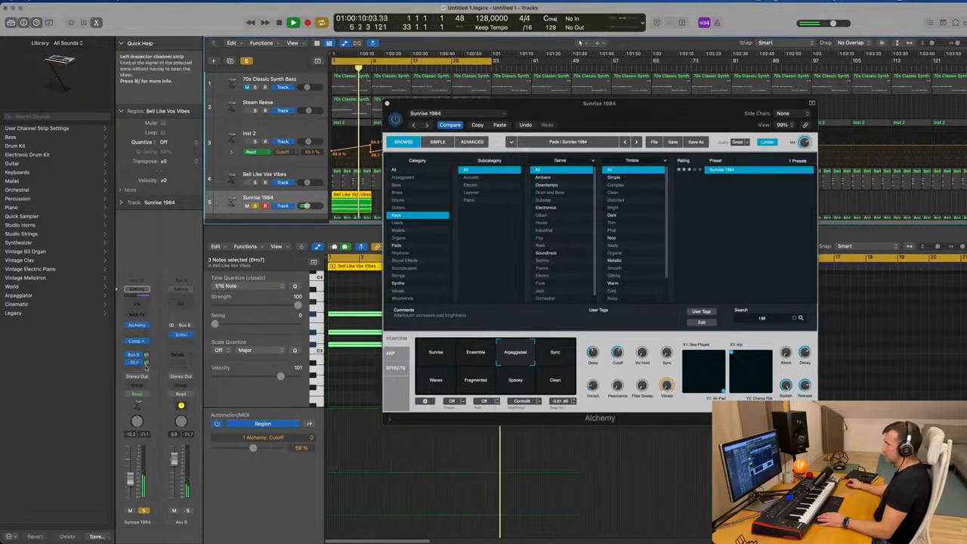
{"action": "left_click_drag", "start_coordinate": [469, 120], "coordinate": [705, 106]}
Transpose the region's three notes down one octave, replay the soloed part, and turn the solo off.
{"action": "left_click", "coordinate": [407, 293]}
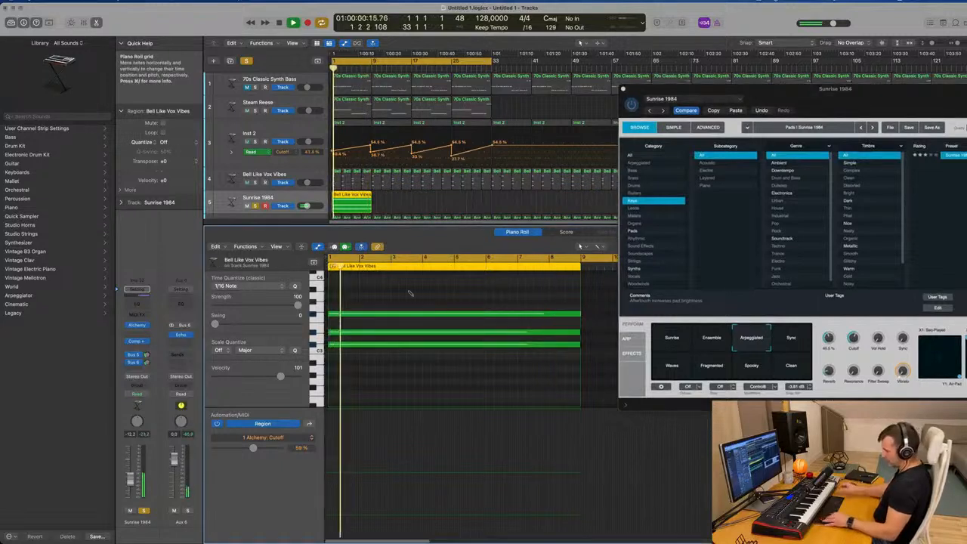
{"action": "key", "text": "super+a"}
{"action": "key", "text": "shift+alt+Down"}
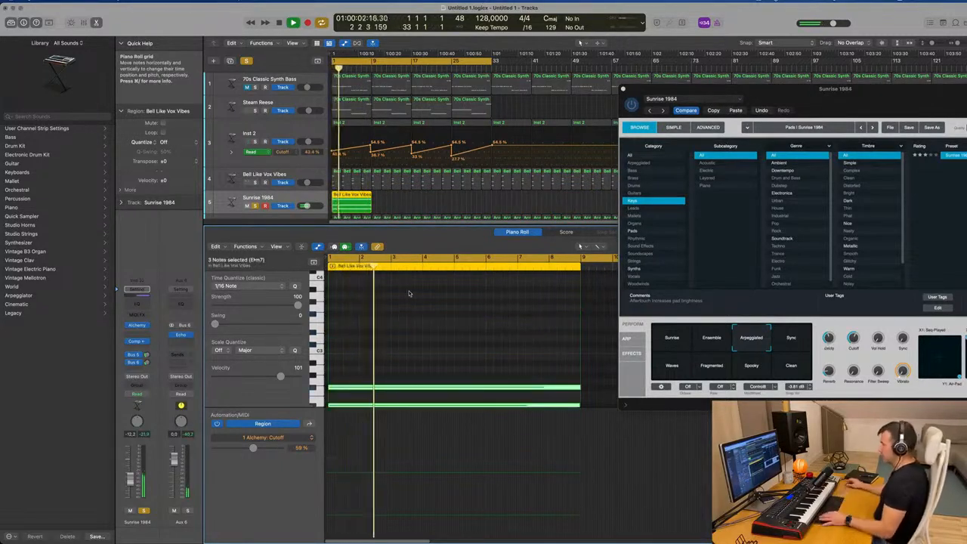
{"action": "key", "text": "space"}
{"action": "left_click_drag", "start_coordinate": [667, 89], "coordinate": [621, 82]}
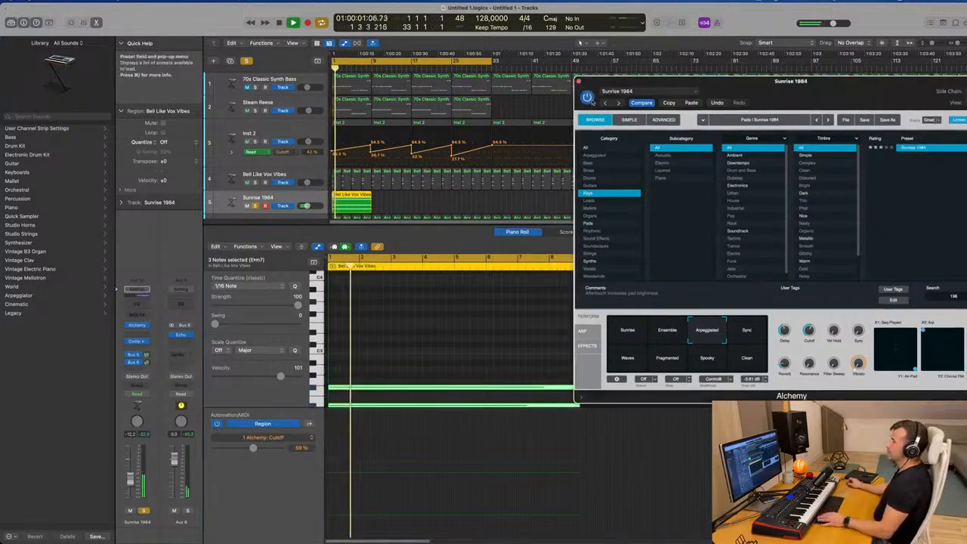
{"action": "key", "text": "space"}
{"action": "key", "text": "space"}
{"action": "left_click", "coordinate": [246, 61]}
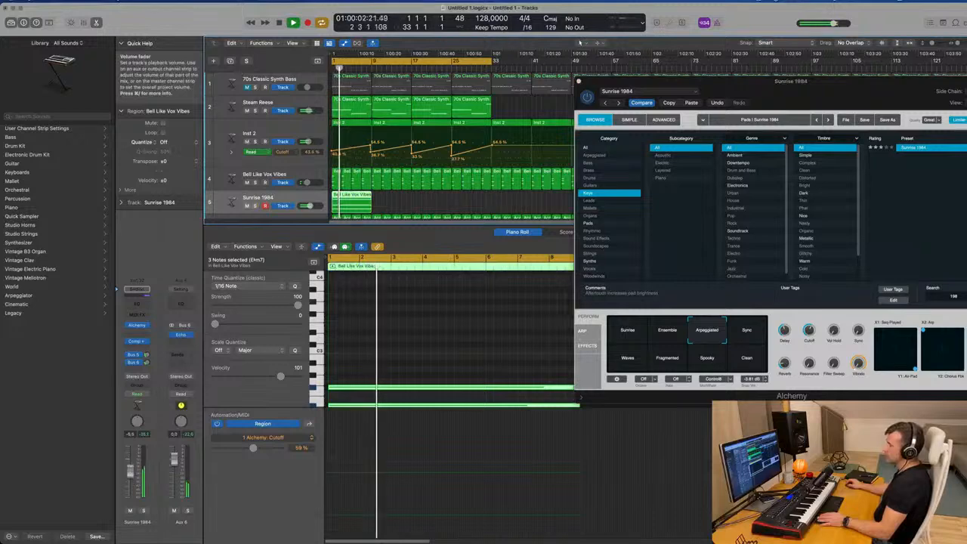
Add a Channel EQ to Sunrise 1984 with a 178 Hz, 48 dB/Oct low cut, and raise the track volume to -4.0 dB.
{"action": "left_click", "coordinate": [137, 290]}
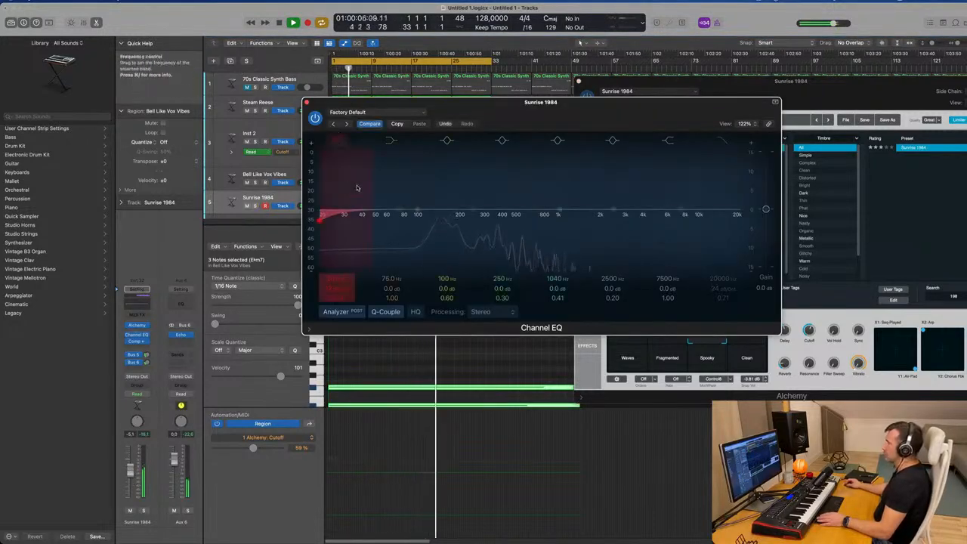
{"action": "left_click_drag", "start_coordinate": [336, 223], "coordinate": [454, 229]}
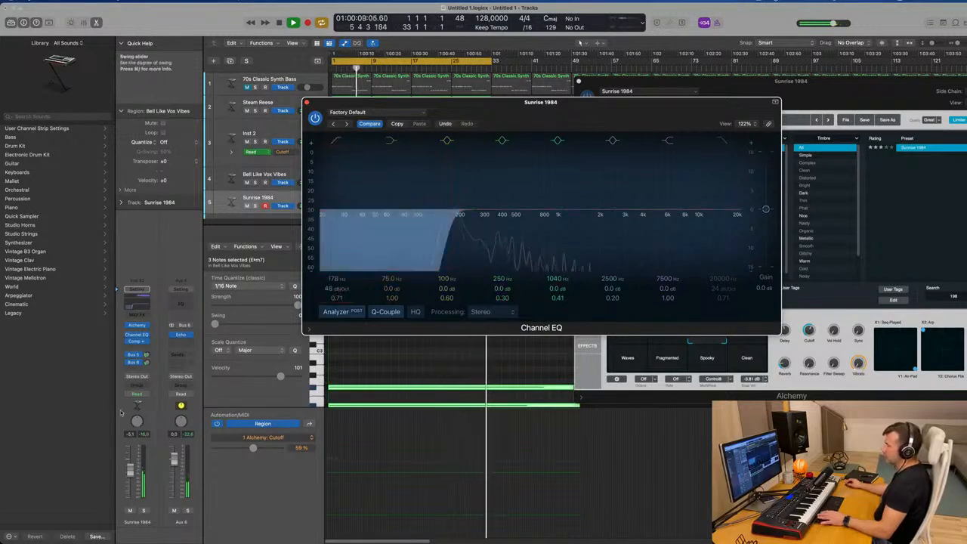
{"action": "left_click", "coordinate": [130, 467]}
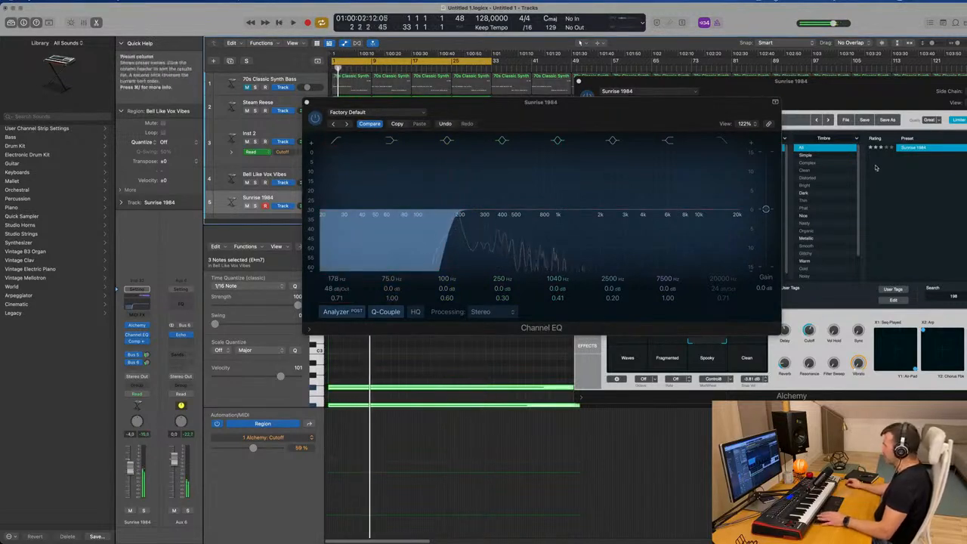
Set the Alchemy cutoff to 63.4%, close Alchemy, move the Channel EQ window aside, and reselect the Sunrise 1984 region.
{"action": "left_click_drag", "start_coordinate": [871, 82], "coordinate": [747, 109]}
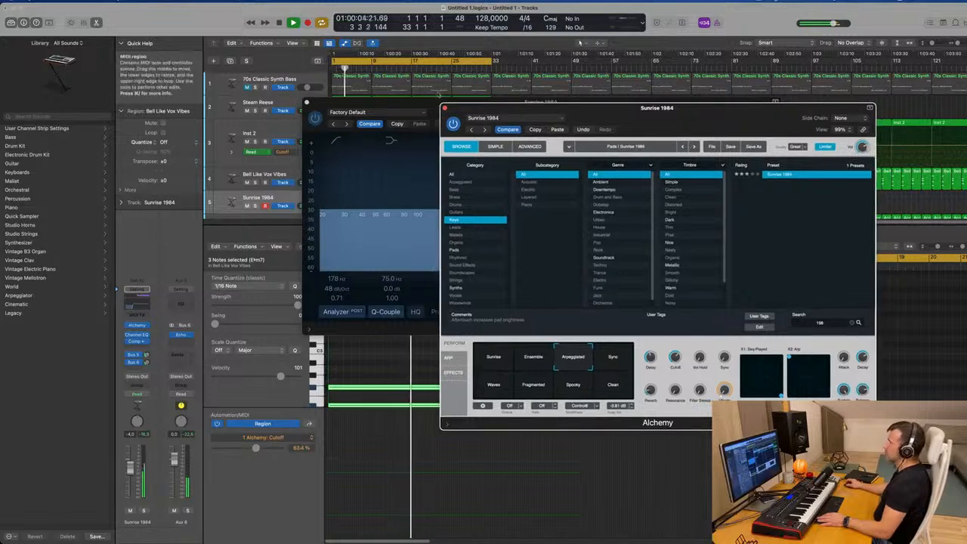
{"action": "left_click", "coordinate": [454, 108]}
{"action": "left_click_drag", "start_coordinate": [467, 106], "coordinate": [622, 126]}
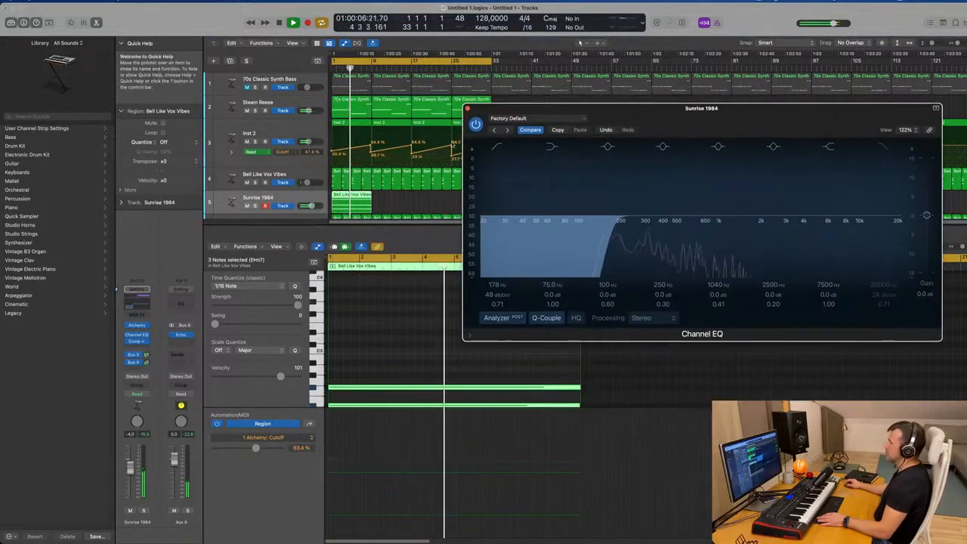
{"action": "left_click_drag", "start_coordinate": [673, 144], "coordinate": [724, 129]}
{"action": "left_click", "coordinate": [411, 202]}
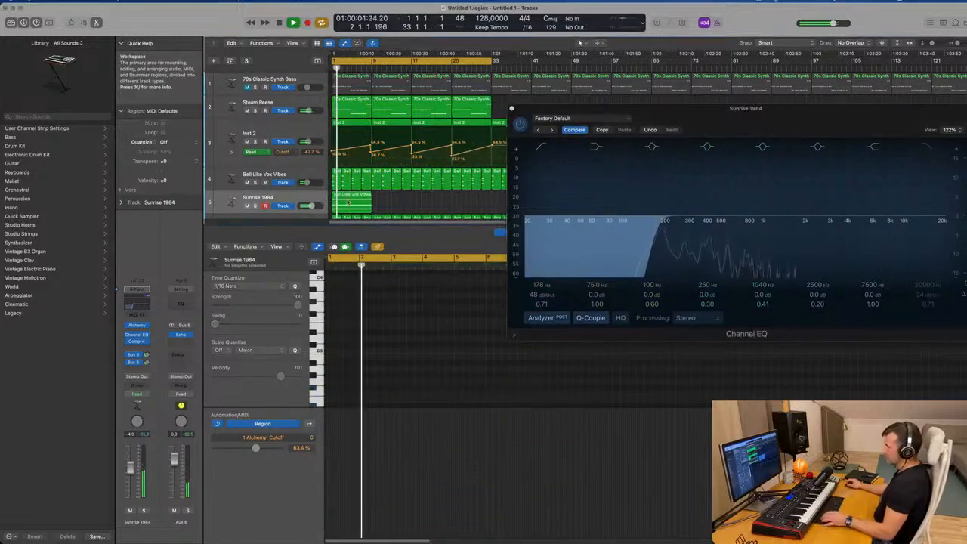
{"action": "left_click", "coordinate": [347, 201]}
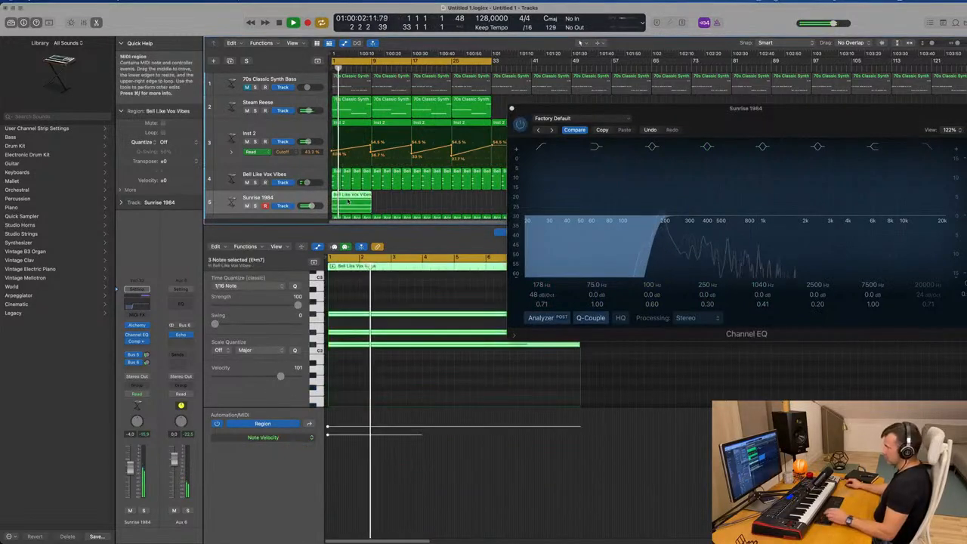
Reopen Sunrise 1984's Alchemy and load a different preset pattern for its arpeggiator.
{"action": "left_click", "coordinate": [137, 325]}
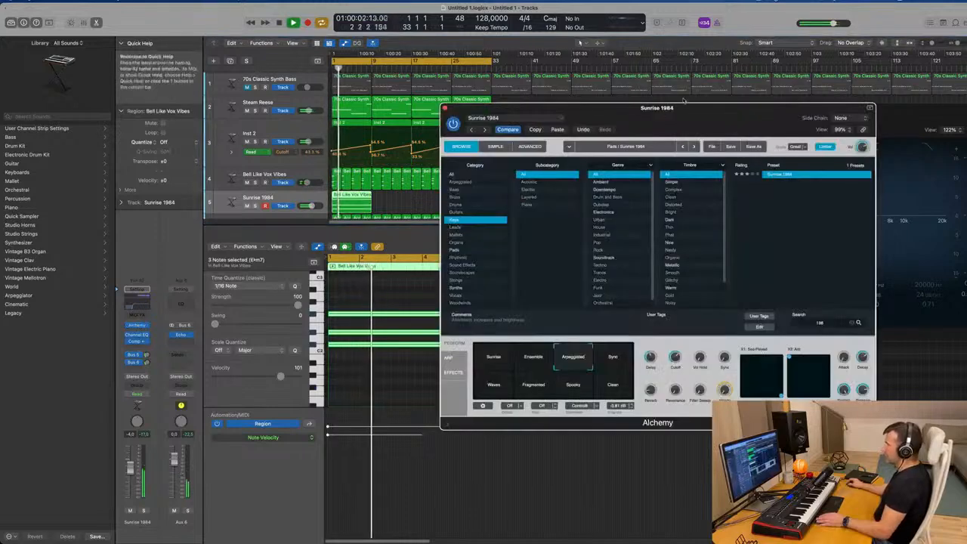
{"action": "left_click", "coordinate": [378, 364]}
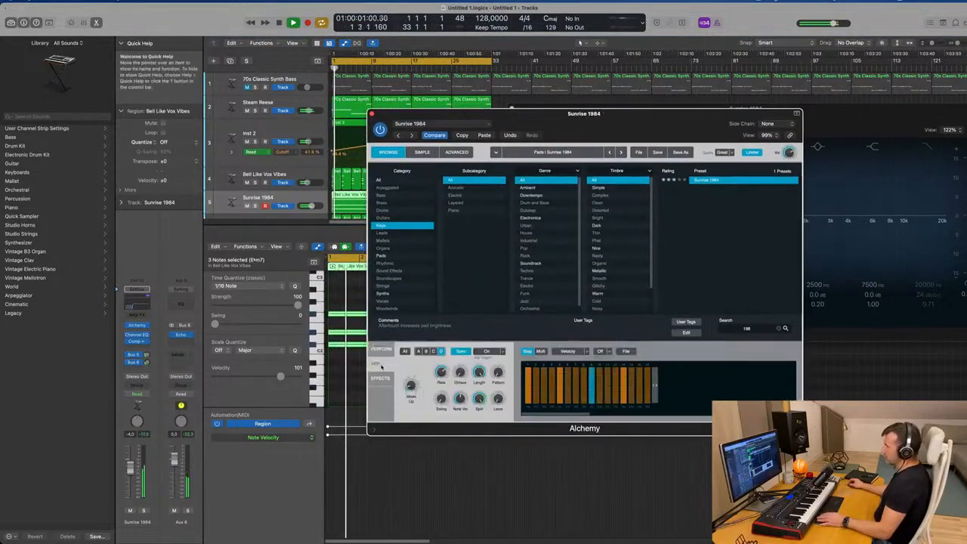
{"action": "left_click", "coordinate": [625, 351]}
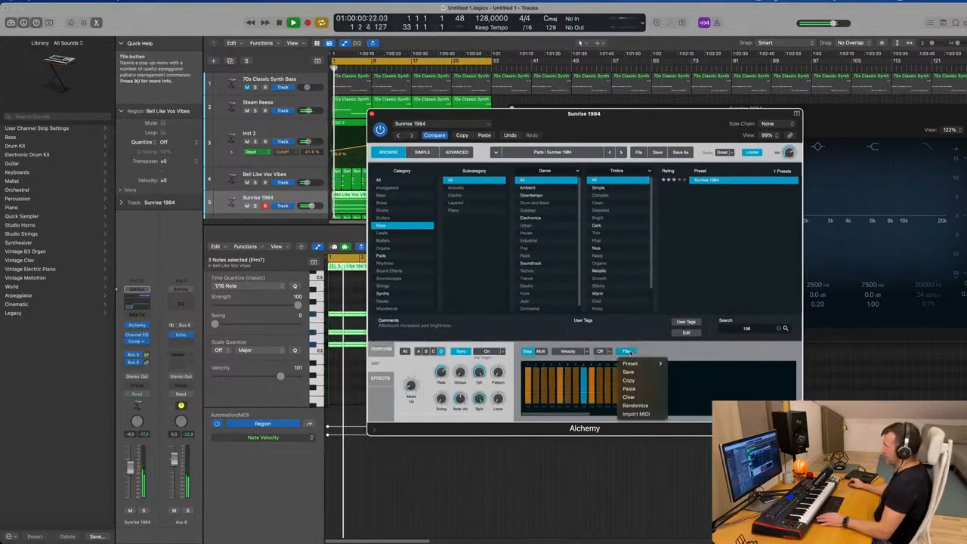
{"action": "mouse_move", "coordinate": [652, 364]}
{"action": "left_click", "coordinate": [693, 388]}
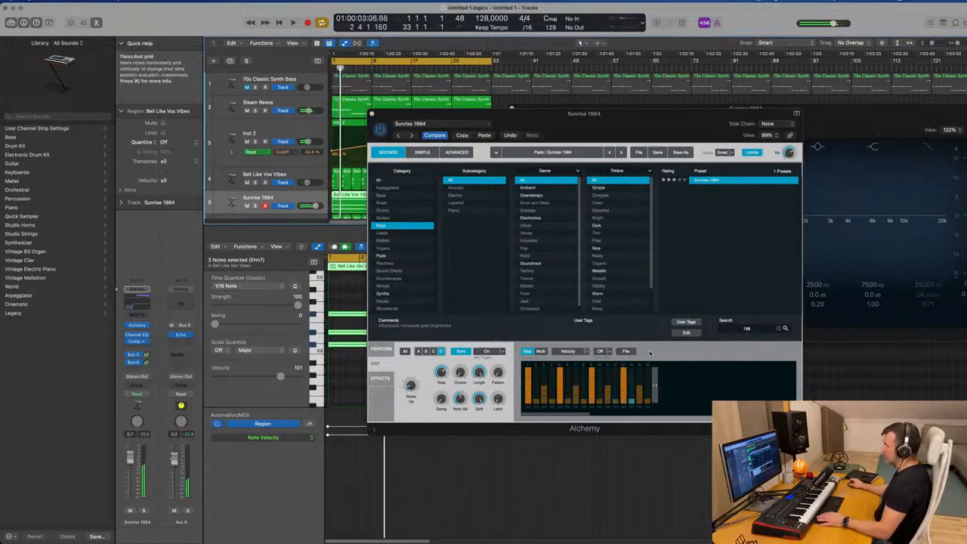
Try the ramp-down and Skipping preset patterns for Sunrise 1984's Alchemy arpeggiator, with the track soloed.
{"action": "left_click", "coordinate": [626, 351]}
{"action": "mouse_move", "coordinate": [645, 364]}
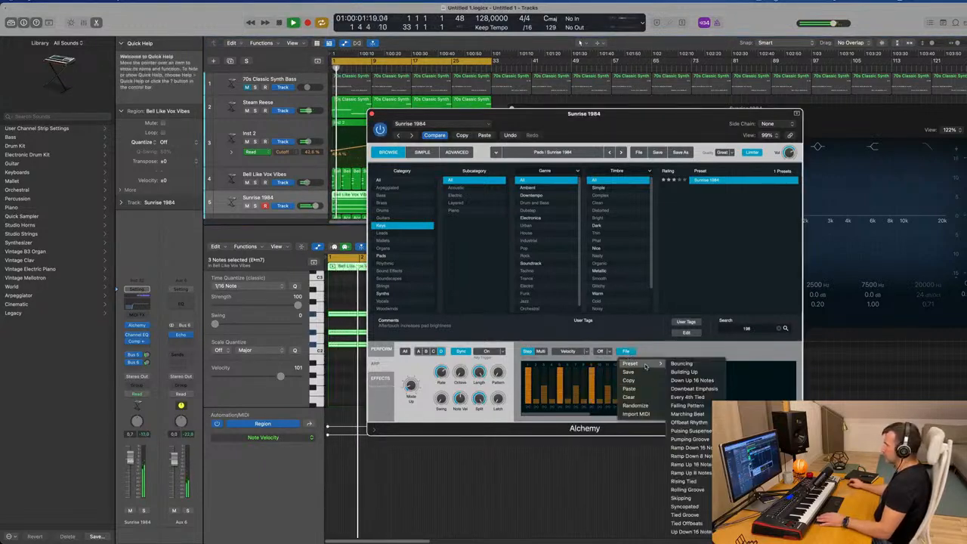
{"action": "left_click", "coordinate": [687, 456]}
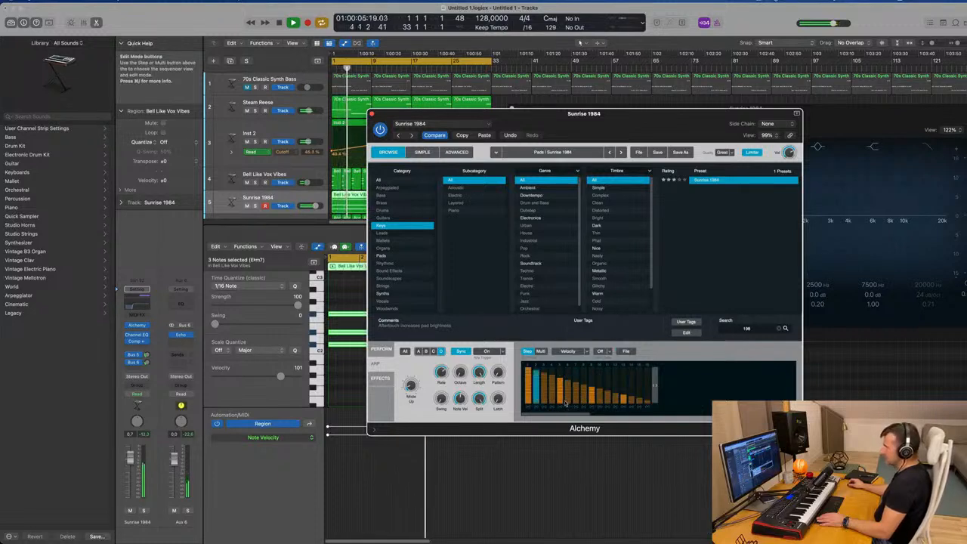
{"action": "left_click", "coordinate": [144, 511]}
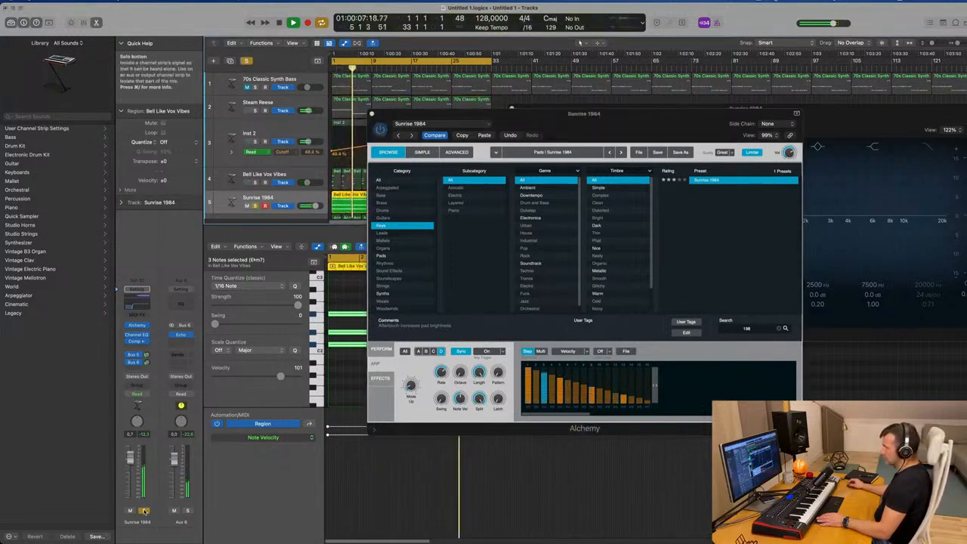
{"action": "left_click", "coordinate": [625, 352]}
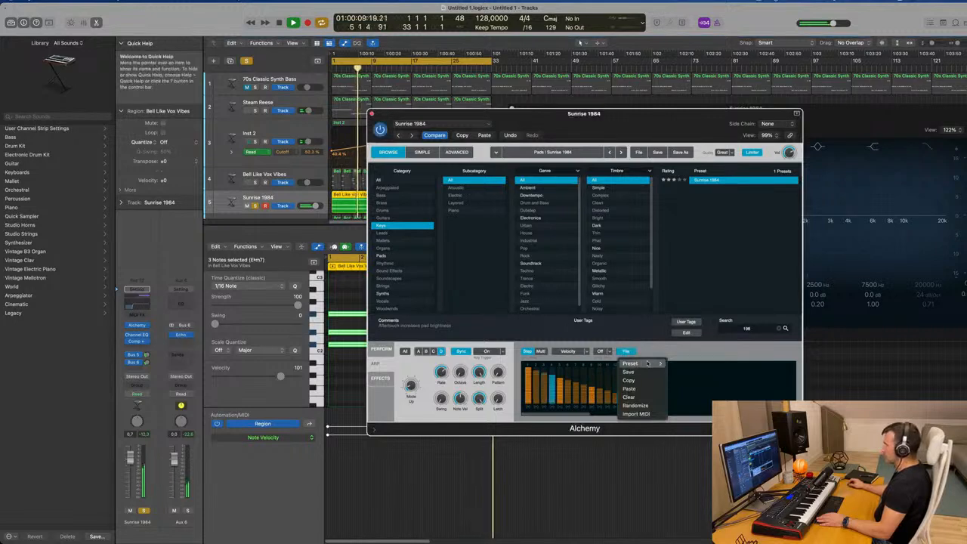
{"action": "mouse_move", "coordinate": [634, 363]}
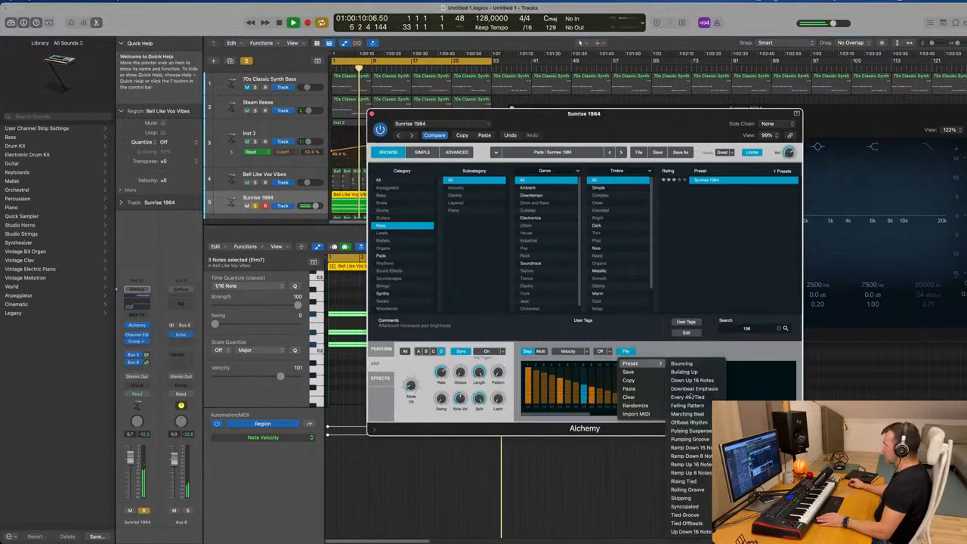
{"action": "left_click", "coordinate": [700, 499]}
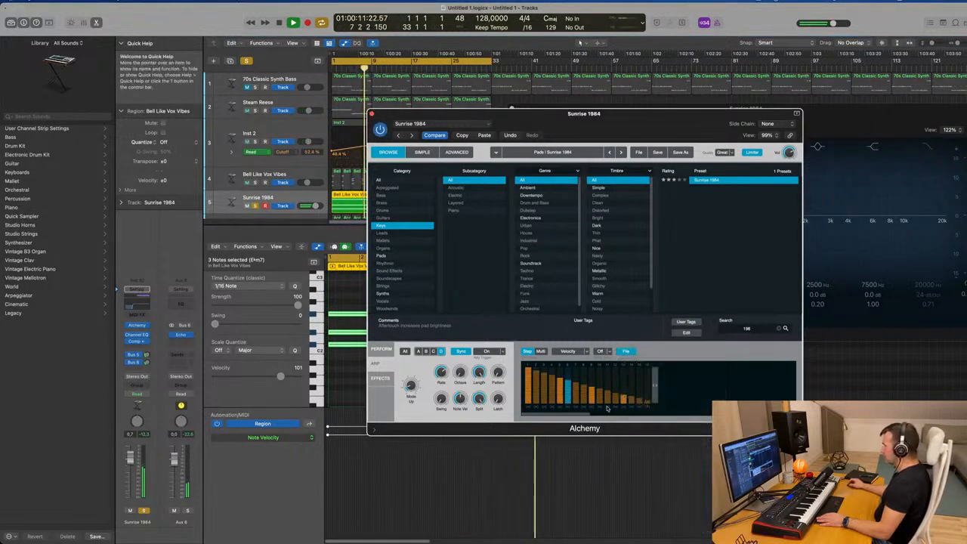
Try the Syncopated and Building Up arpeggiator preset patterns while the soloed part plays, moving the Alchemy window aside.
{"action": "left_click", "coordinate": [626, 352]}
{"action": "mouse_move", "coordinate": [642, 363]}
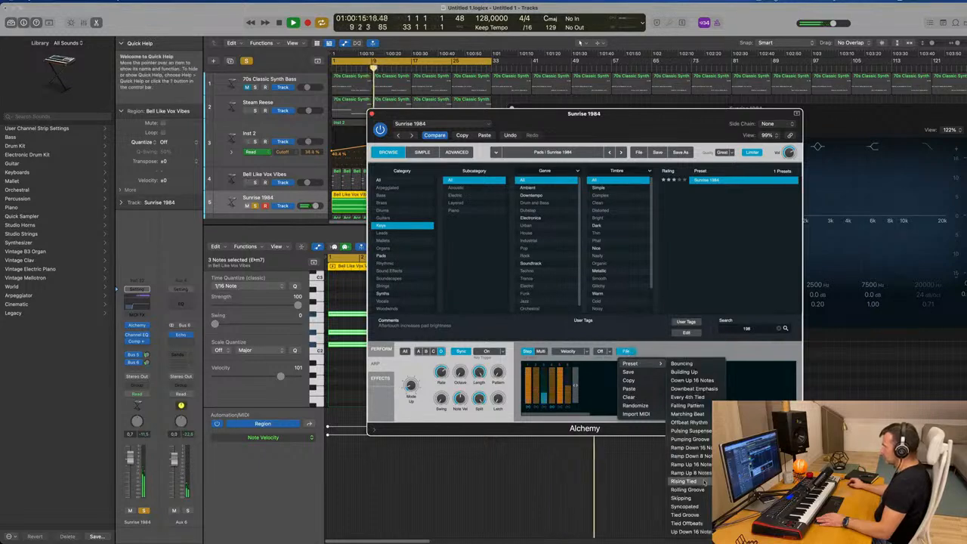
{"action": "left_click", "coordinate": [696, 506]}
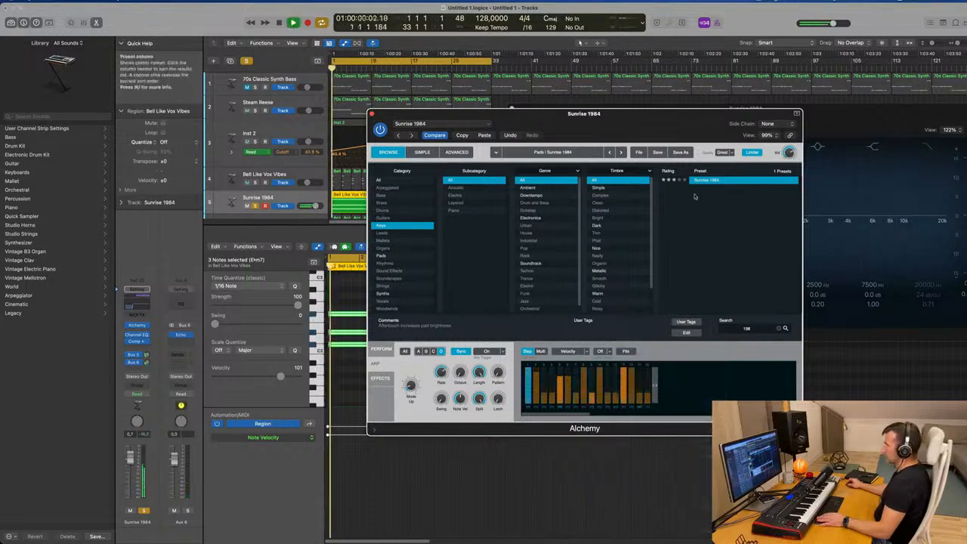
{"action": "left_click_drag", "start_coordinate": [614, 118], "coordinate": [693, 108]}
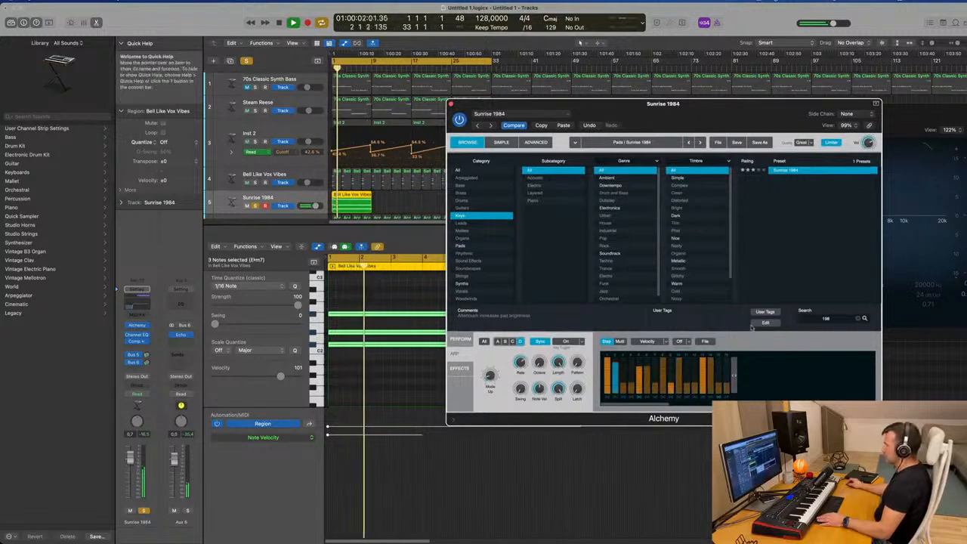
{"action": "left_click", "coordinate": [705, 341]}
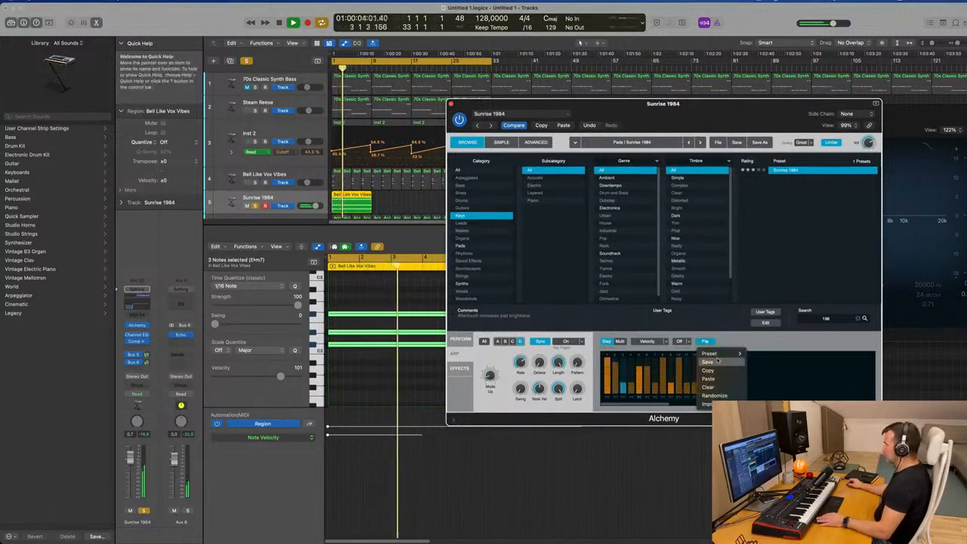
{"action": "mouse_move", "coordinate": [724, 354]}
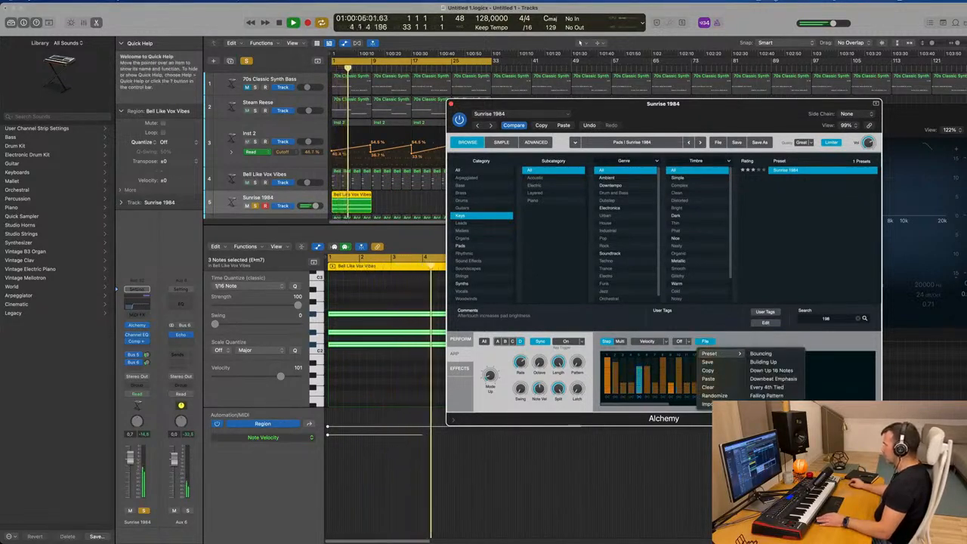
{"action": "left_click", "coordinate": [763, 361]}
Load another preset pattern for the arpeggiator and move the Alchemy window clear of the Sunrise 1984 region.
{"action": "left_click", "coordinate": [707, 341]}
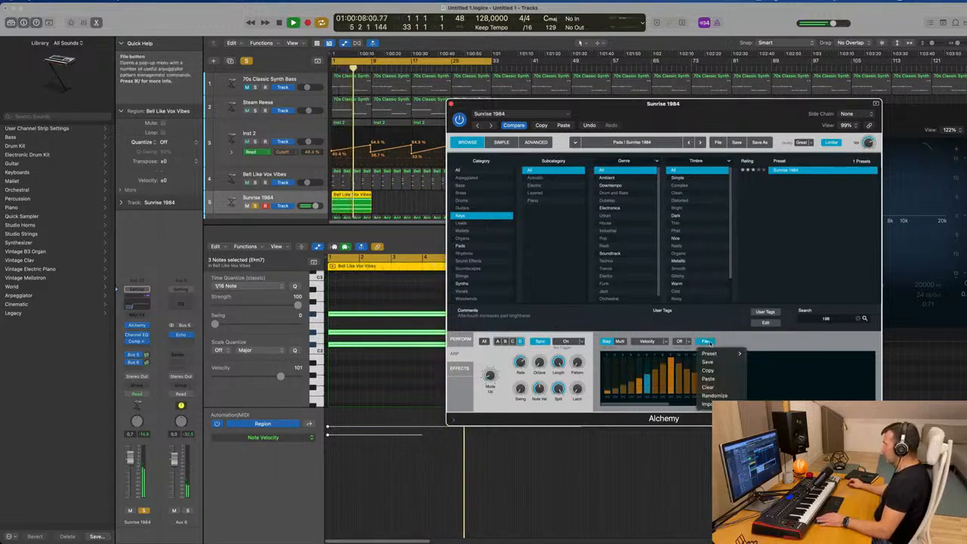
{"action": "mouse_move", "coordinate": [711, 354]}
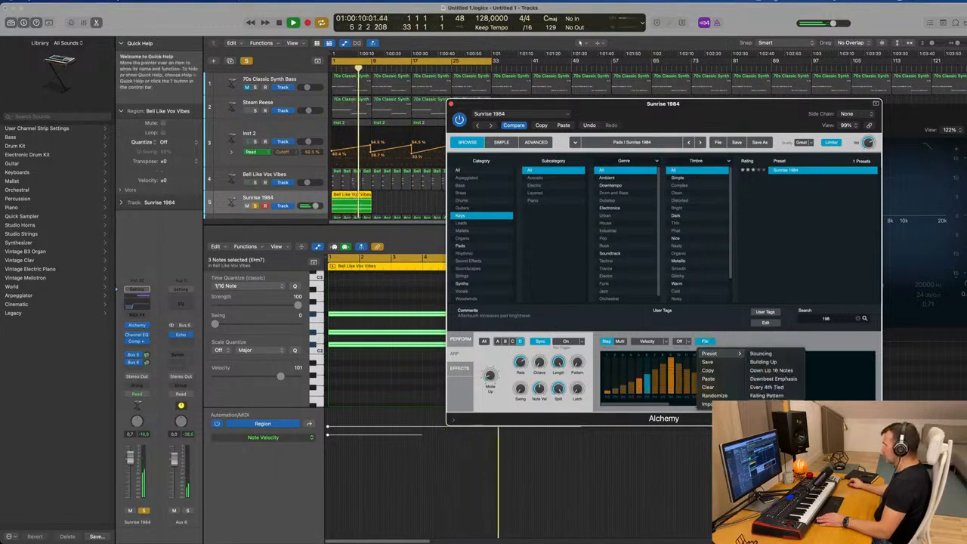
{"action": "left_click", "coordinate": [755, 420]}
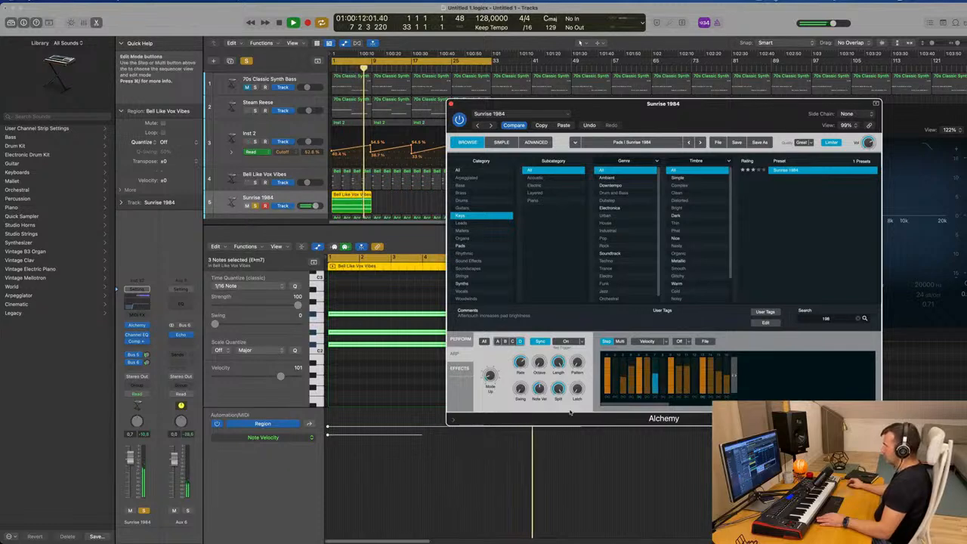
{"action": "left_click_drag", "start_coordinate": [695, 116], "coordinate": [735, 117]}
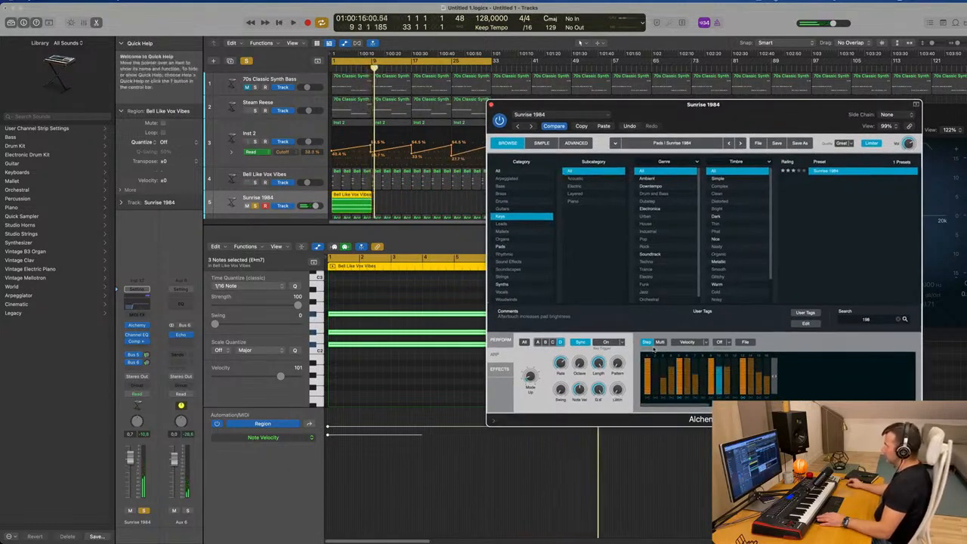
Restart playback and repeat the Sunrise 1984 region three times in a row along its track.
{"action": "key", "text": "space"}
{"action": "left_click_drag", "start_coordinate": [397, 198], "coordinate": [367, 203]}
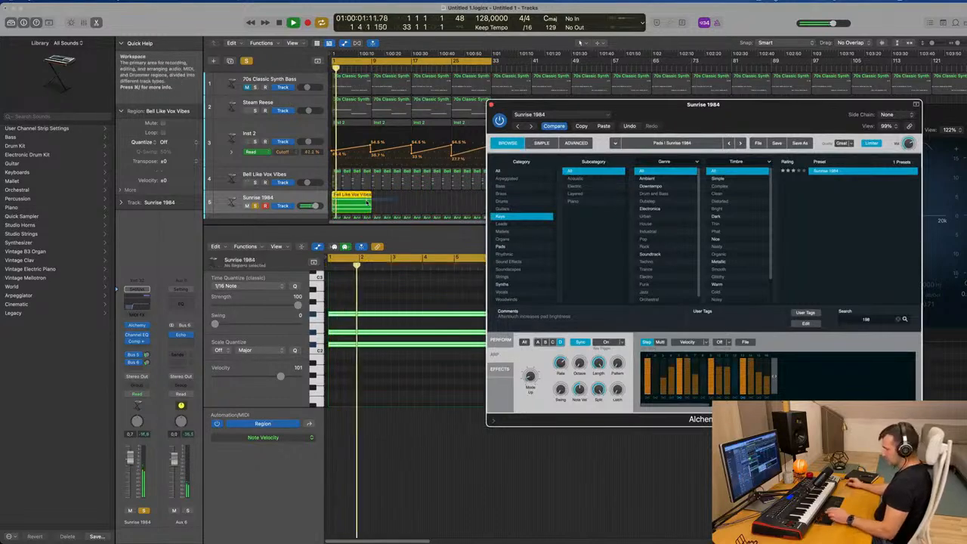
{"action": "key", "text": "super+r"}
{"action": "key", "text": "super+r"}
{"action": "key", "text": "super+r"}
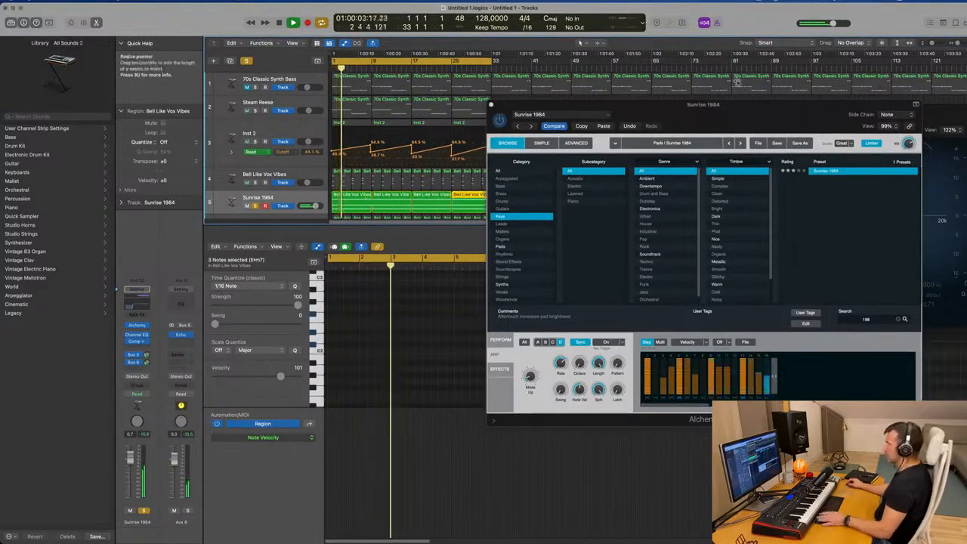
Adjust the arpeggiator's Split and Note Vel settings in Alchemy, then replay the soloed part from the start.
{"action": "left_click_drag", "start_coordinate": [737, 104], "coordinate": [663, 56]}
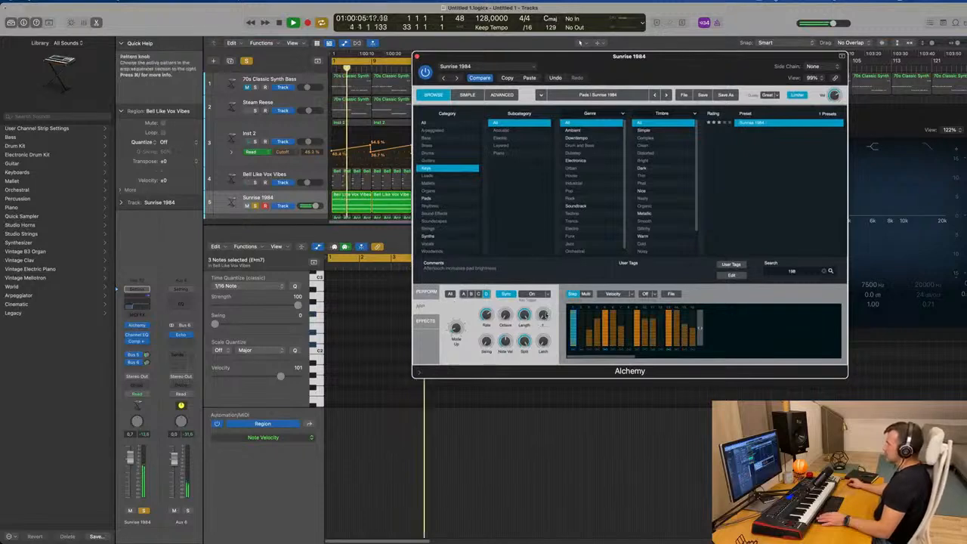
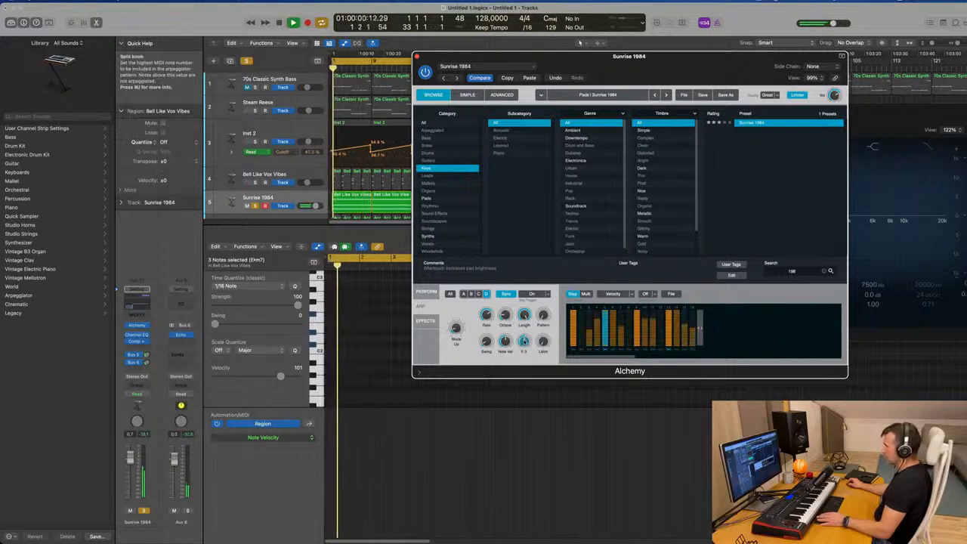
{"action": "left_click_drag", "start_coordinate": [524, 342], "coordinate": [532, 296]}
{"action": "left_click_drag", "start_coordinate": [532, 335], "coordinate": [530, 356]}
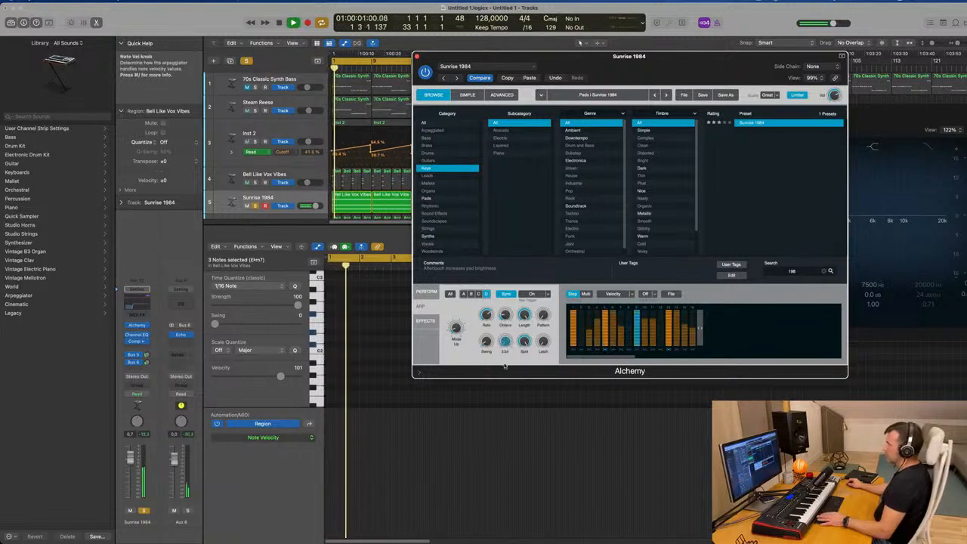
{"action": "left_click_drag", "start_coordinate": [505, 365], "coordinate": [500, 328]}
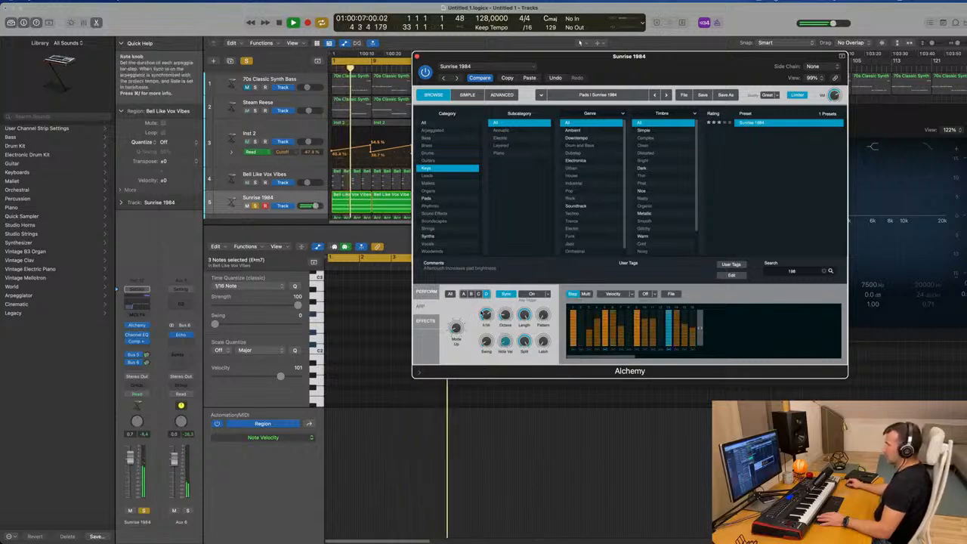
{"action": "key", "text": "space"}
{"action": "key", "text": "space"}
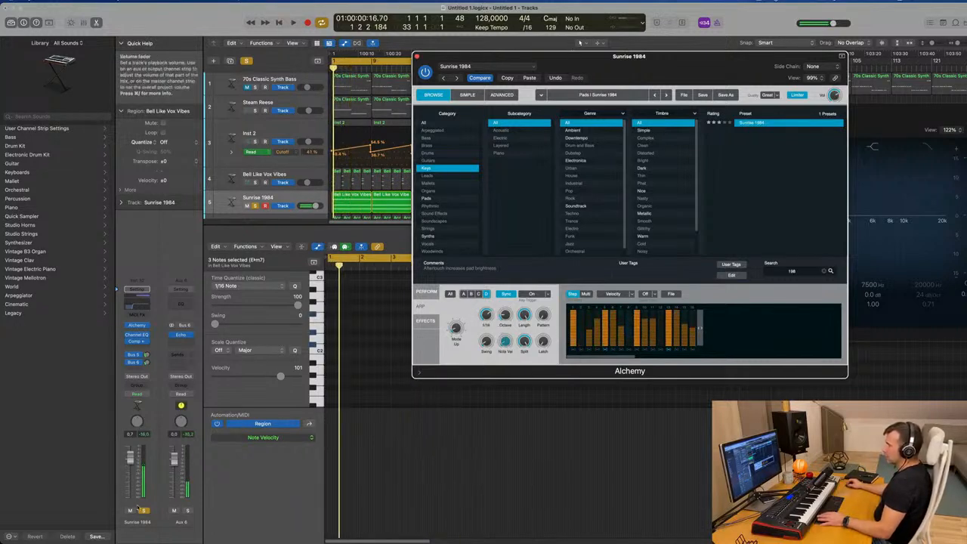
Turn off Sunrise 1984's solo and replay the full mix, briefly soloing the track to compare.
{"action": "key", "text": "space"}
{"action": "left_click", "coordinate": [142, 513]}
{"action": "left_click", "coordinate": [142, 513]}
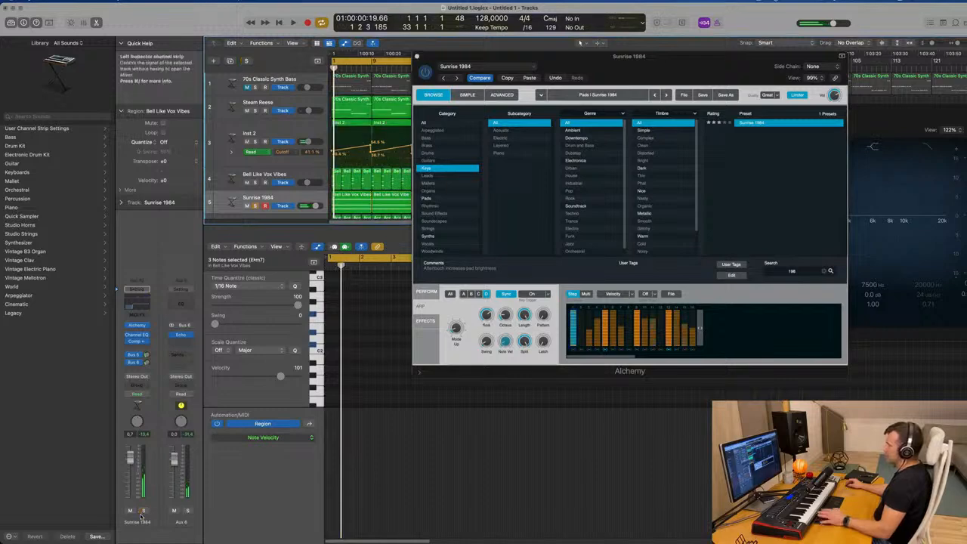
{"action": "key", "text": "space"}
{"action": "left_click_drag", "start_coordinate": [619, 57], "coordinate": [708, 114]}
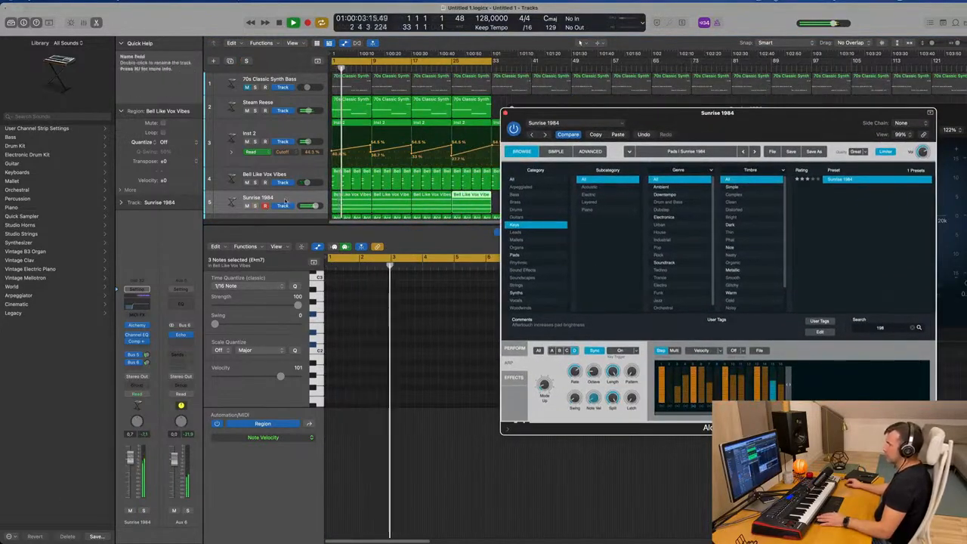
{"action": "left_click", "coordinate": [256, 205]}
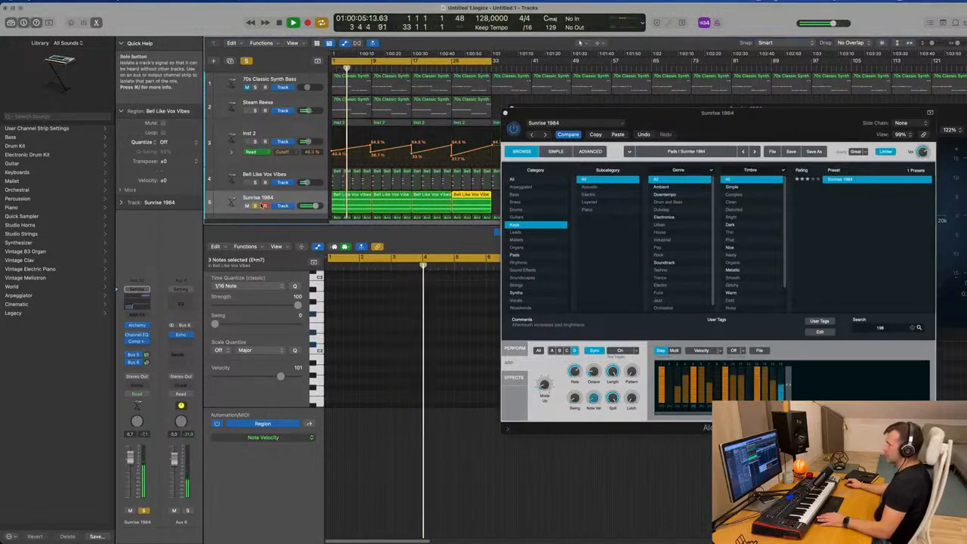
{"action": "left_click", "coordinate": [257, 206]}
Select all Sunrise 1984 regions, close the Channel EQ, and show Alchemy's Perform controls.
{"action": "left_click", "coordinate": [282, 197]}
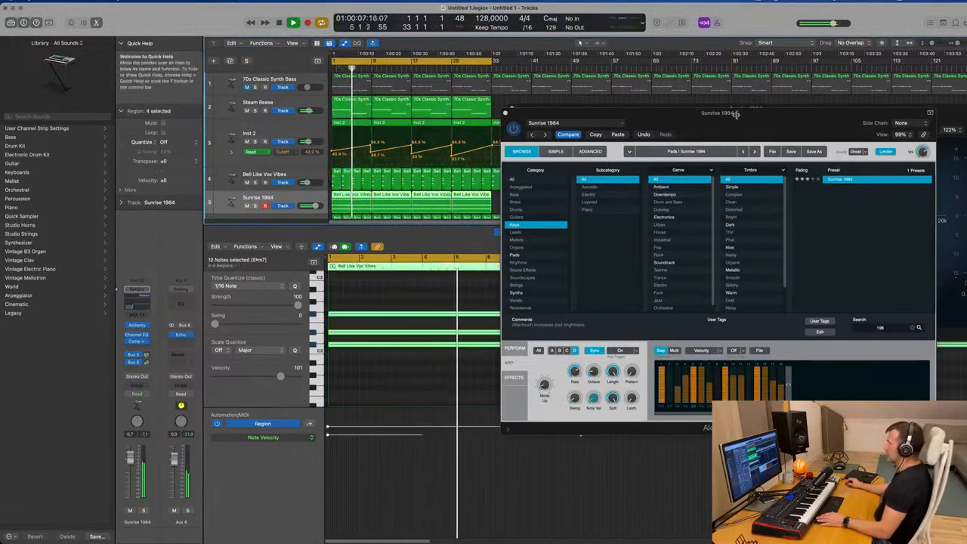
{"action": "left_click_drag", "start_coordinate": [735, 113], "coordinate": [587, 162]}
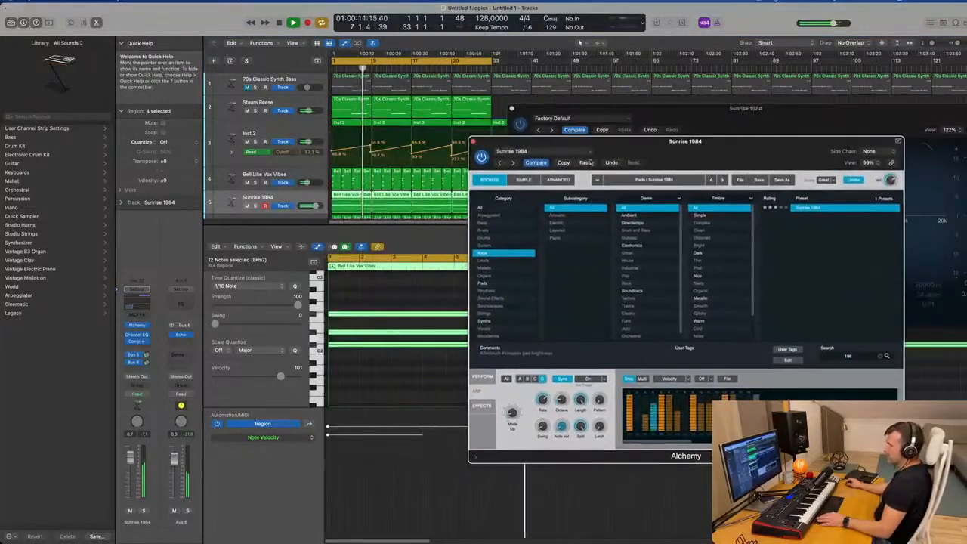
{"action": "left_click", "coordinate": [511, 108]}
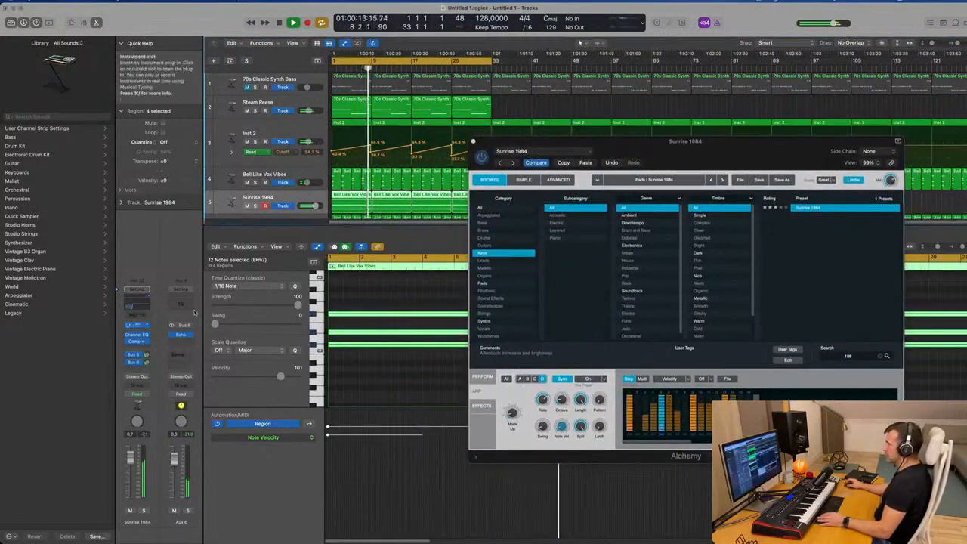
{"action": "left_click", "coordinate": [482, 377]}
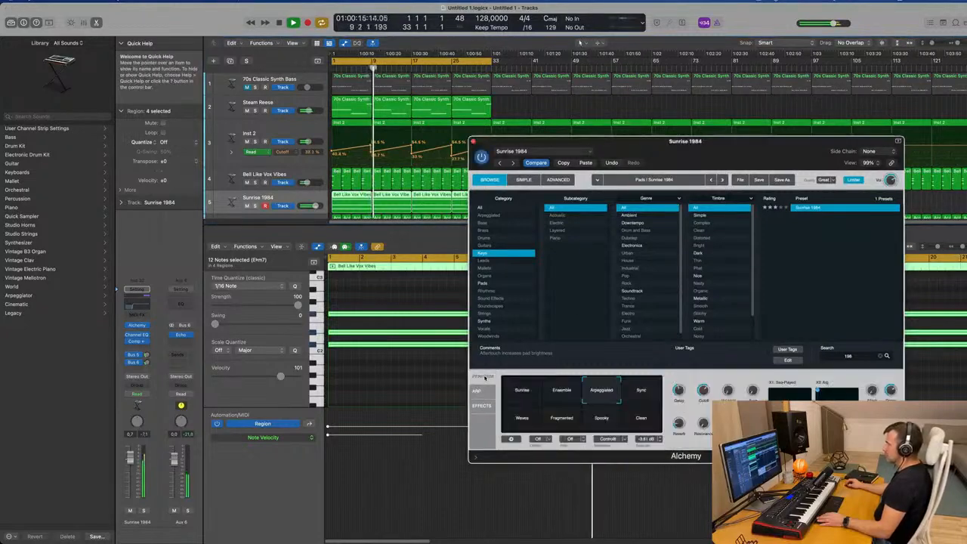
{"action": "key", "text": "space"}
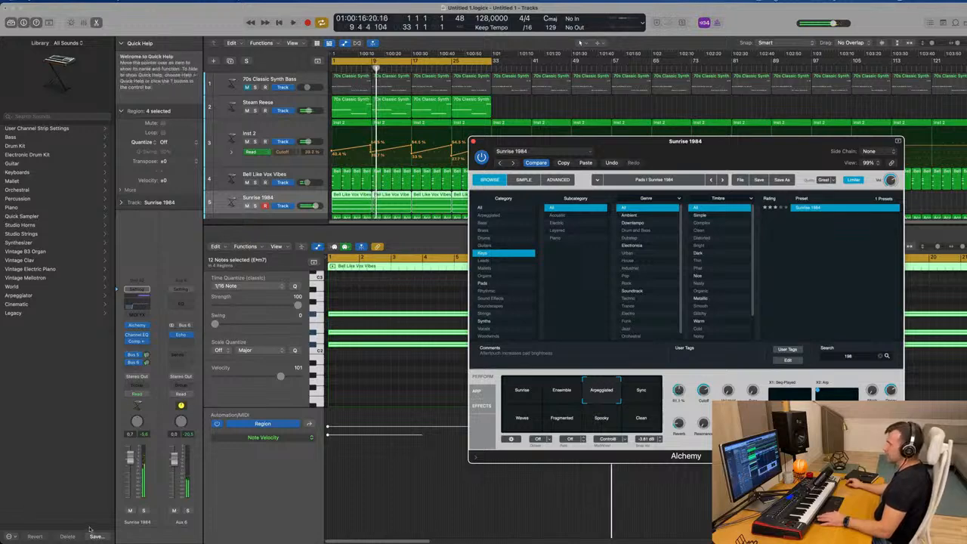
Replay Sunrise 1984 soloed, open its Compressor, and lower the threshold.
{"action": "key", "text": "space"}
{"action": "left_click", "coordinate": [143, 511]}
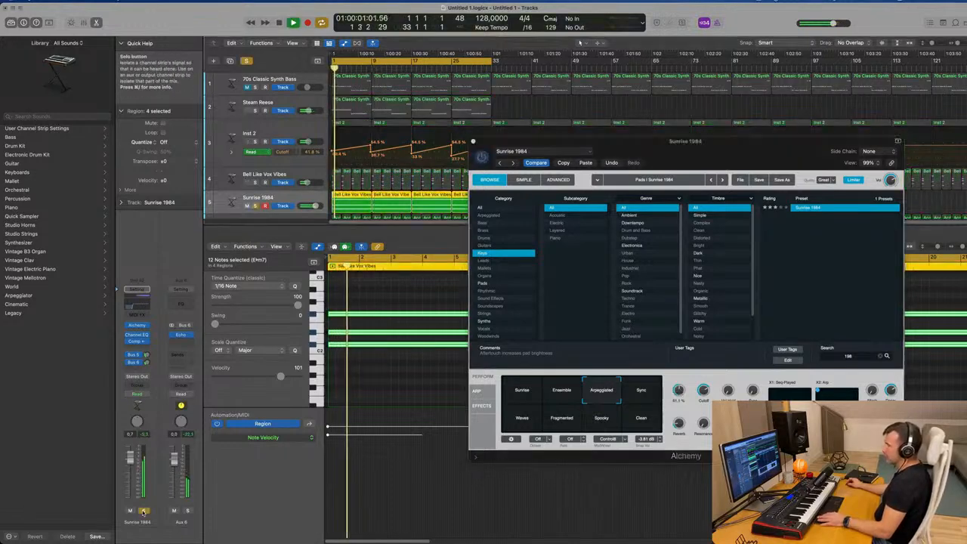
{"action": "left_click", "coordinate": [136, 342]}
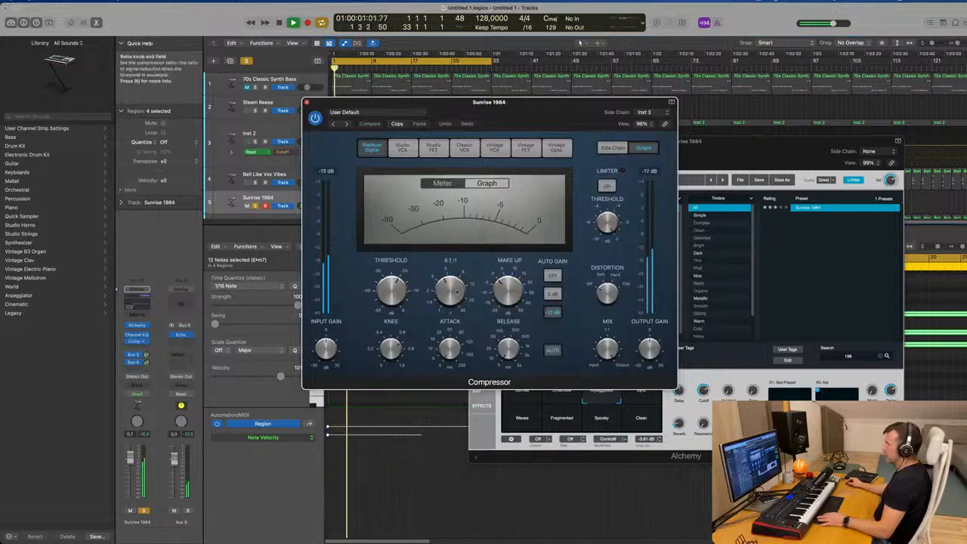
{"action": "left_click_drag", "start_coordinate": [395, 292], "coordinate": [396, 307]}
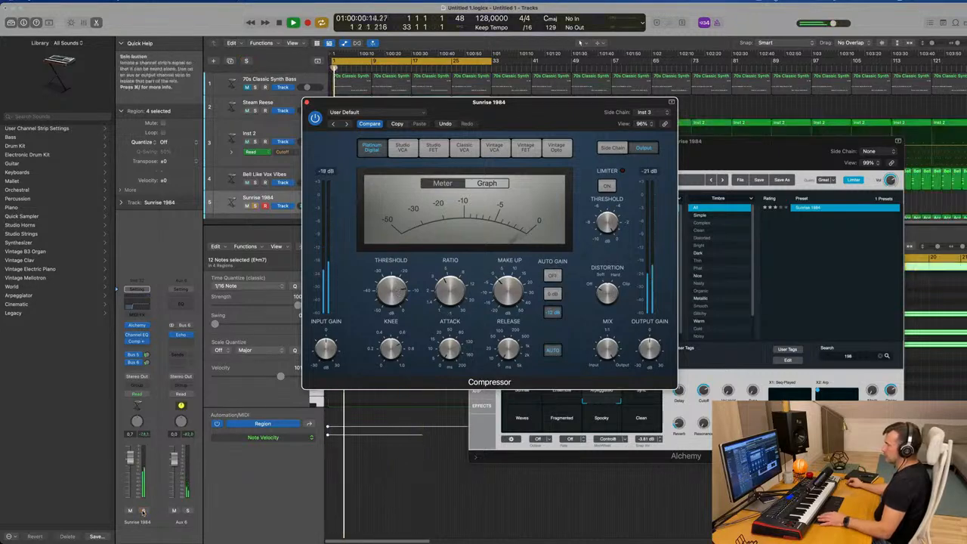
Rearrange the Compressor and Alchemy windows, set Sunrise 1984's Compressor threshold to about -7.5 dB, and close the Compressor.
{"action": "left_click_drag", "start_coordinate": [559, 102], "coordinate": [436, 128]}
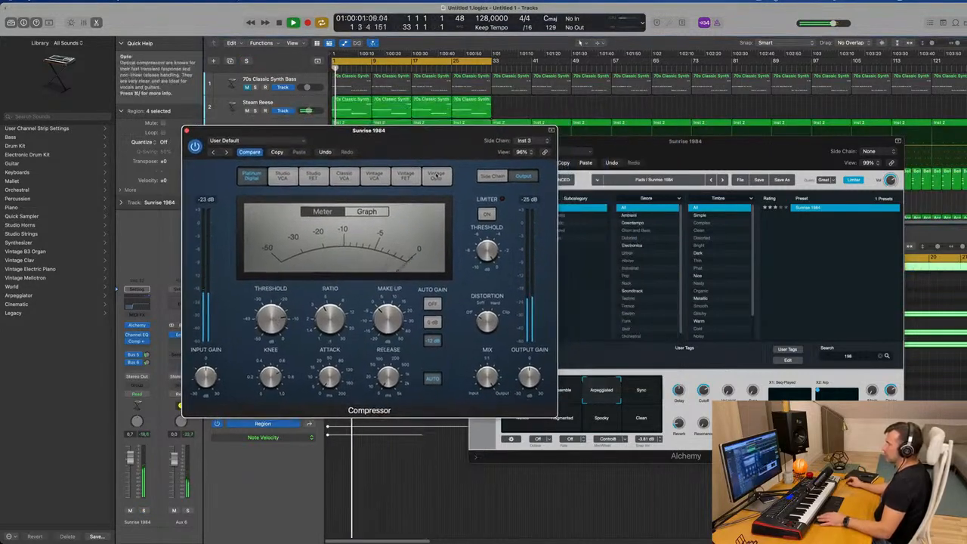
{"action": "left_click_drag", "start_coordinate": [681, 162], "coordinate": [692, 115]}
{"action": "left_click", "coordinate": [277, 320]}
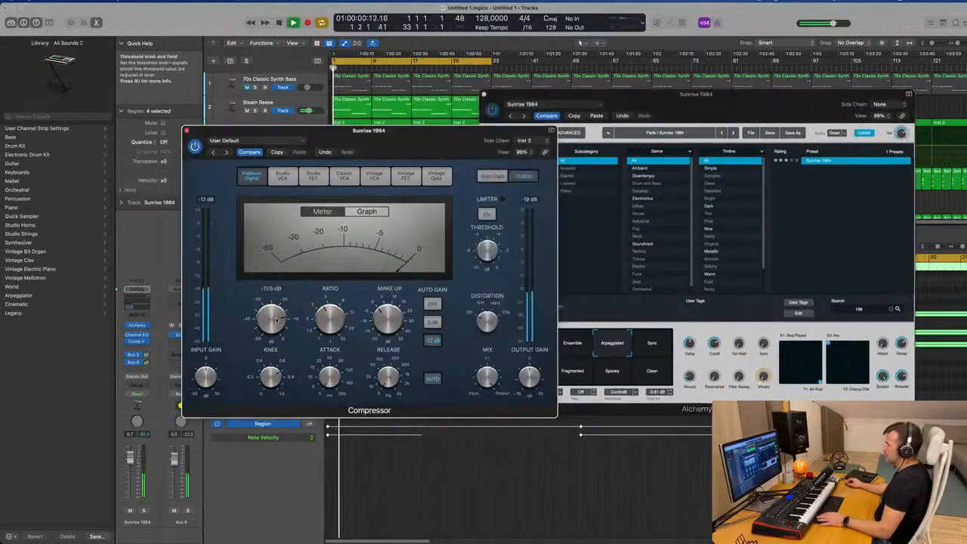
{"action": "left_click", "coordinate": [187, 132]}
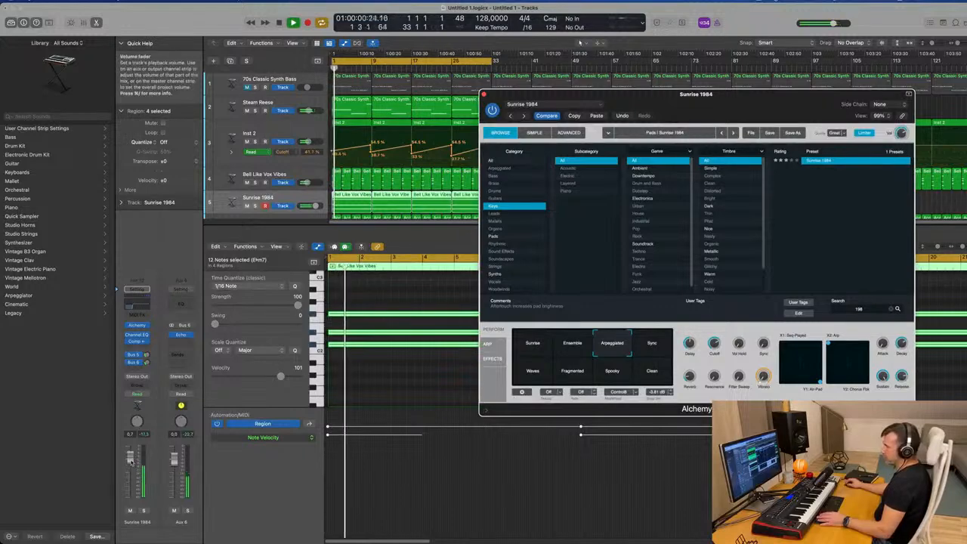
{"action": "left_click", "coordinate": [137, 343]}
{"action": "left_click", "coordinate": [137, 343]}
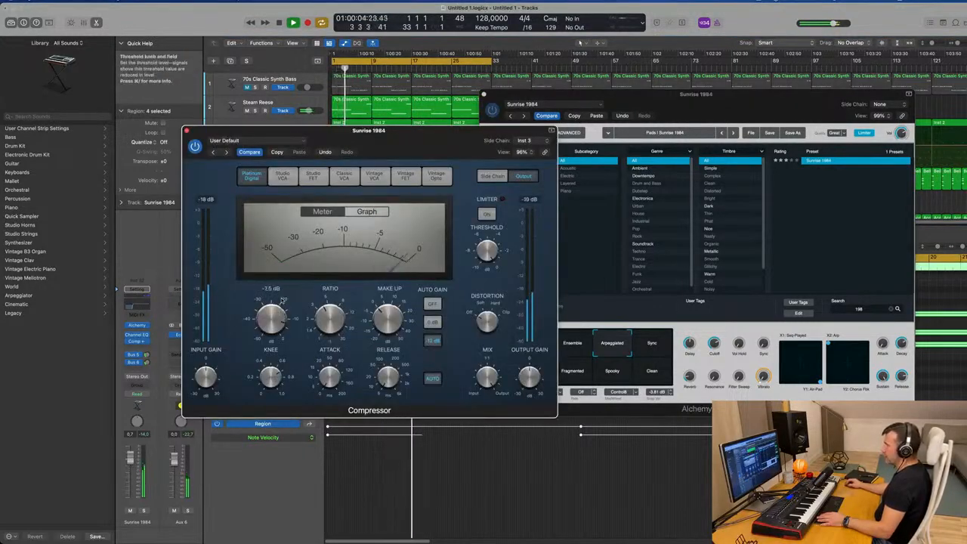
{"action": "left_click", "coordinate": [186, 131]}
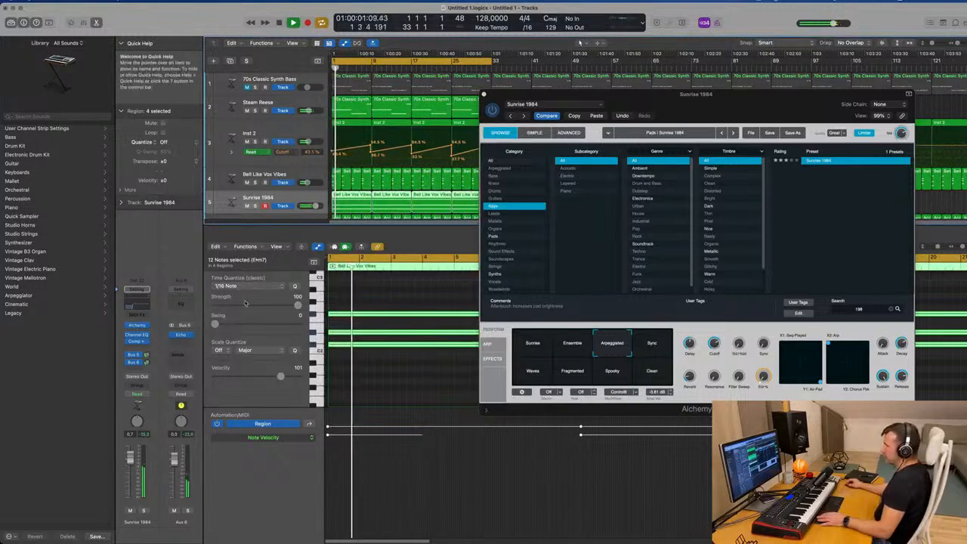
Solo Sunrise 1984, set Alchemy's Attack control to about 33%, and replay the part from the start.
{"action": "left_click", "coordinate": [143, 510]}
{"action": "left_click_drag", "start_coordinate": [759, 101], "coordinate": [691, 98]}
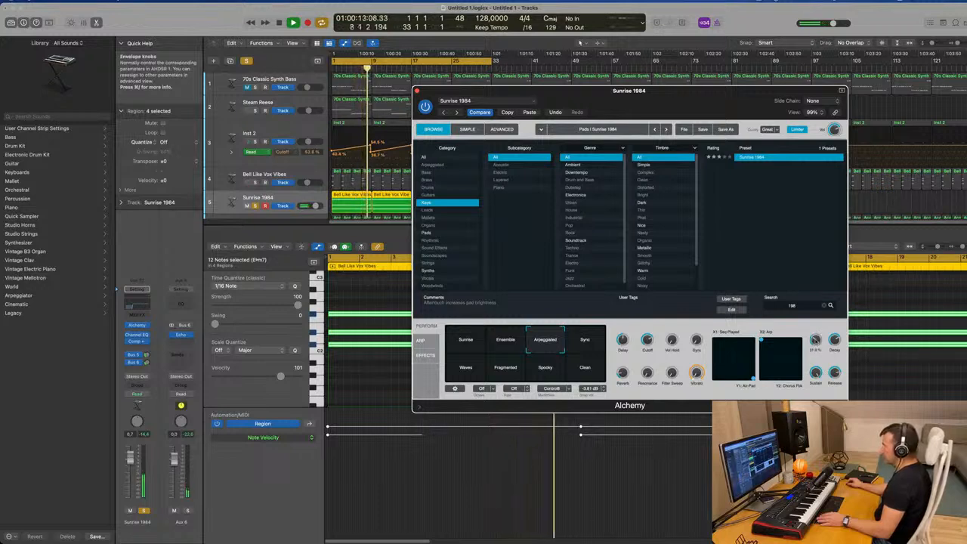
{"action": "key", "text": "space"}
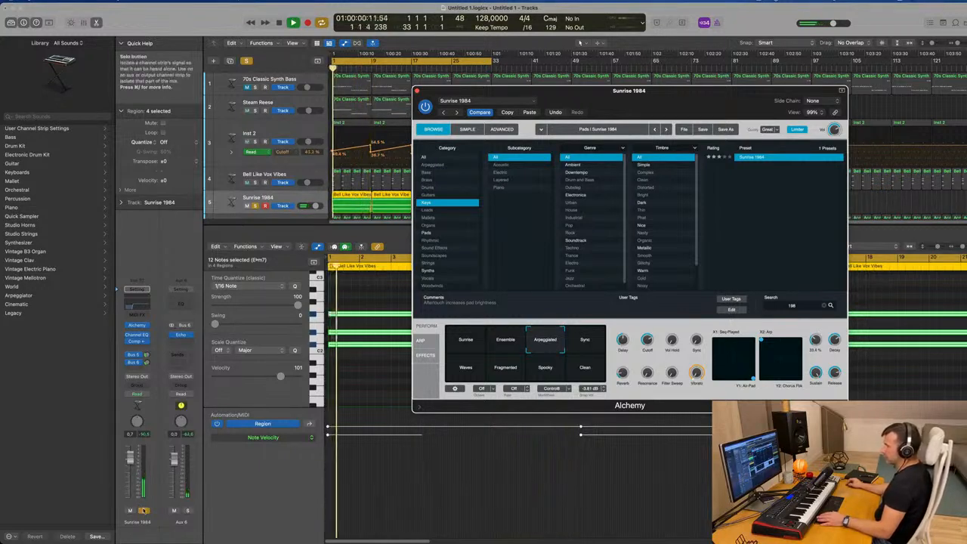
Turn off Sunrise 1984's solo, replay the full mix, and fine-tune the track's volume.
{"action": "left_click", "coordinate": [143, 510]}
{"action": "key", "text": "space"}
{"action": "key", "text": "space"}
{"action": "left_click_drag", "start_coordinate": [130, 460], "coordinate": [130, 458]}
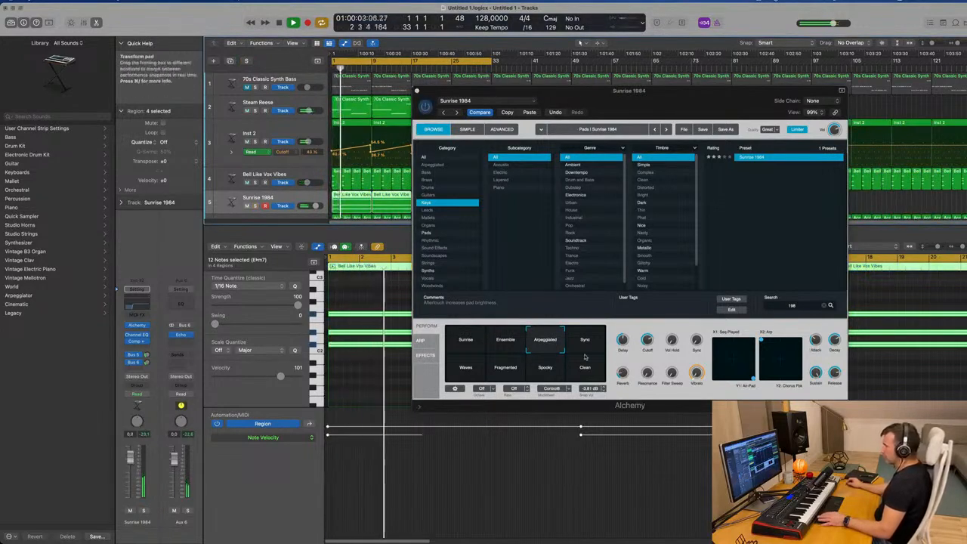
Adjust Alchemy's Cutoff control to about 77% during playback and close the instrument window.
{"action": "left_click_drag", "start_coordinate": [647, 344], "coordinate": [647, 341]}
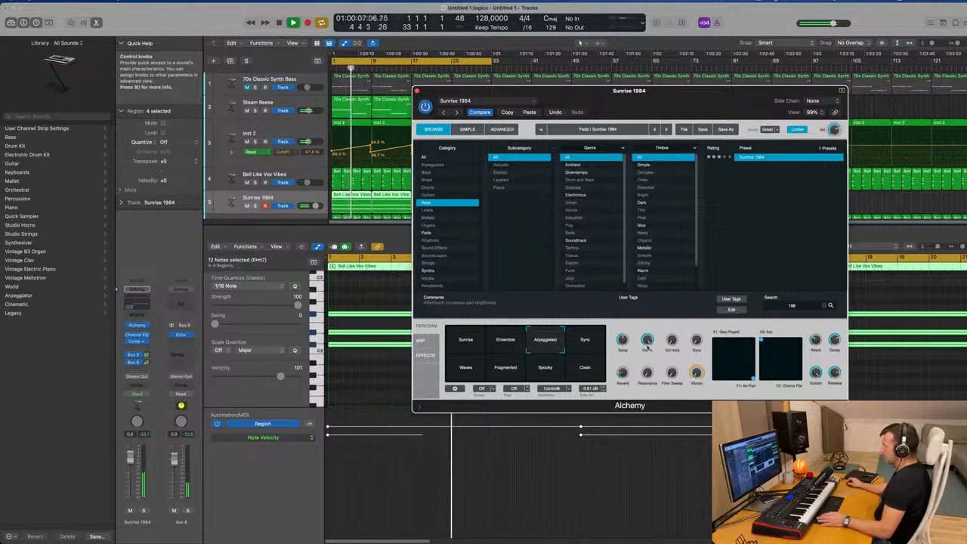
{"action": "left_click_drag", "start_coordinate": [648, 341], "coordinate": [646, 340]}
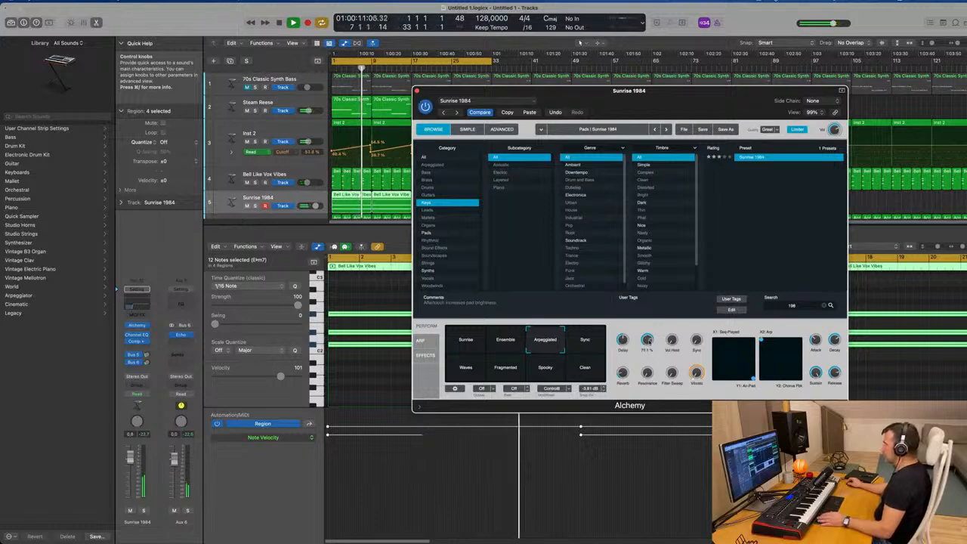
{"action": "left_click", "coordinate": [417, 90]}
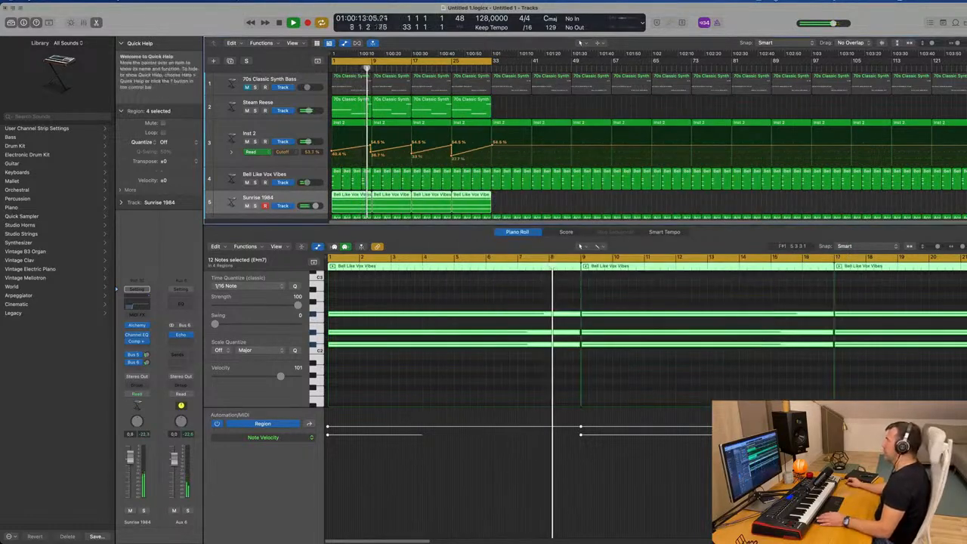
Clear the region selection while the full arrangement plays and show the Mixer.
{"action": "left_click", "coordinate": [758, 2]}
{"action": "left_click", "coordinate": [731, 14]}
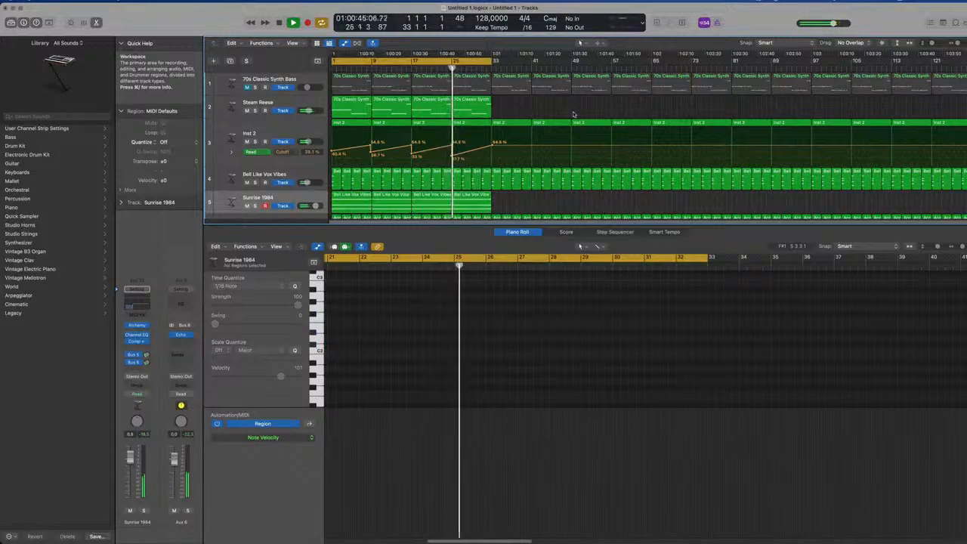
{"action": "key", "text": "x"}
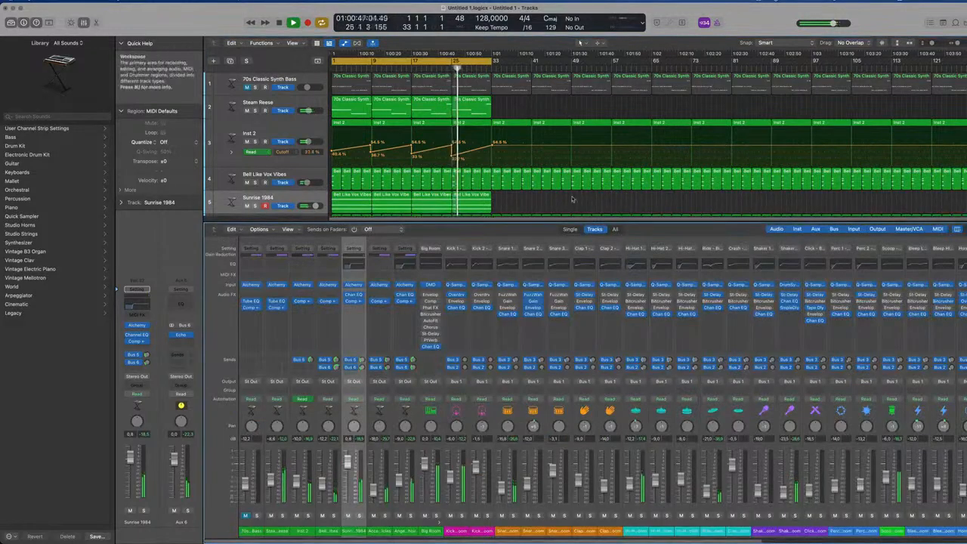